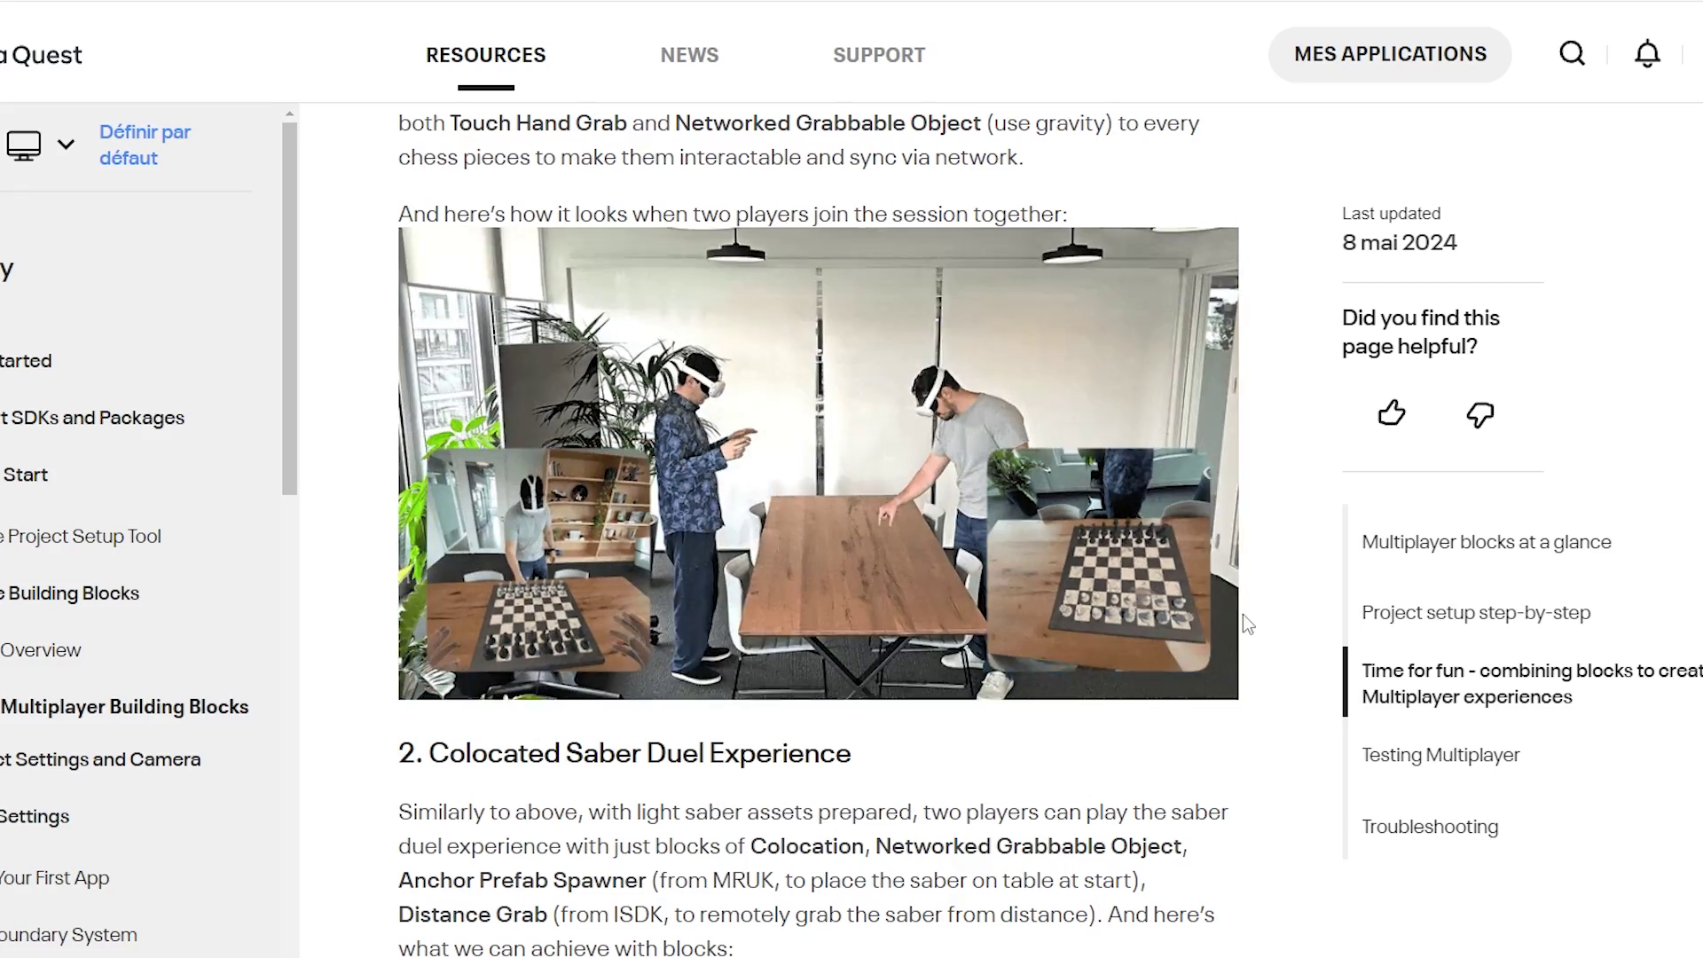
pyautogui.scroll(-7, 1243, 614)
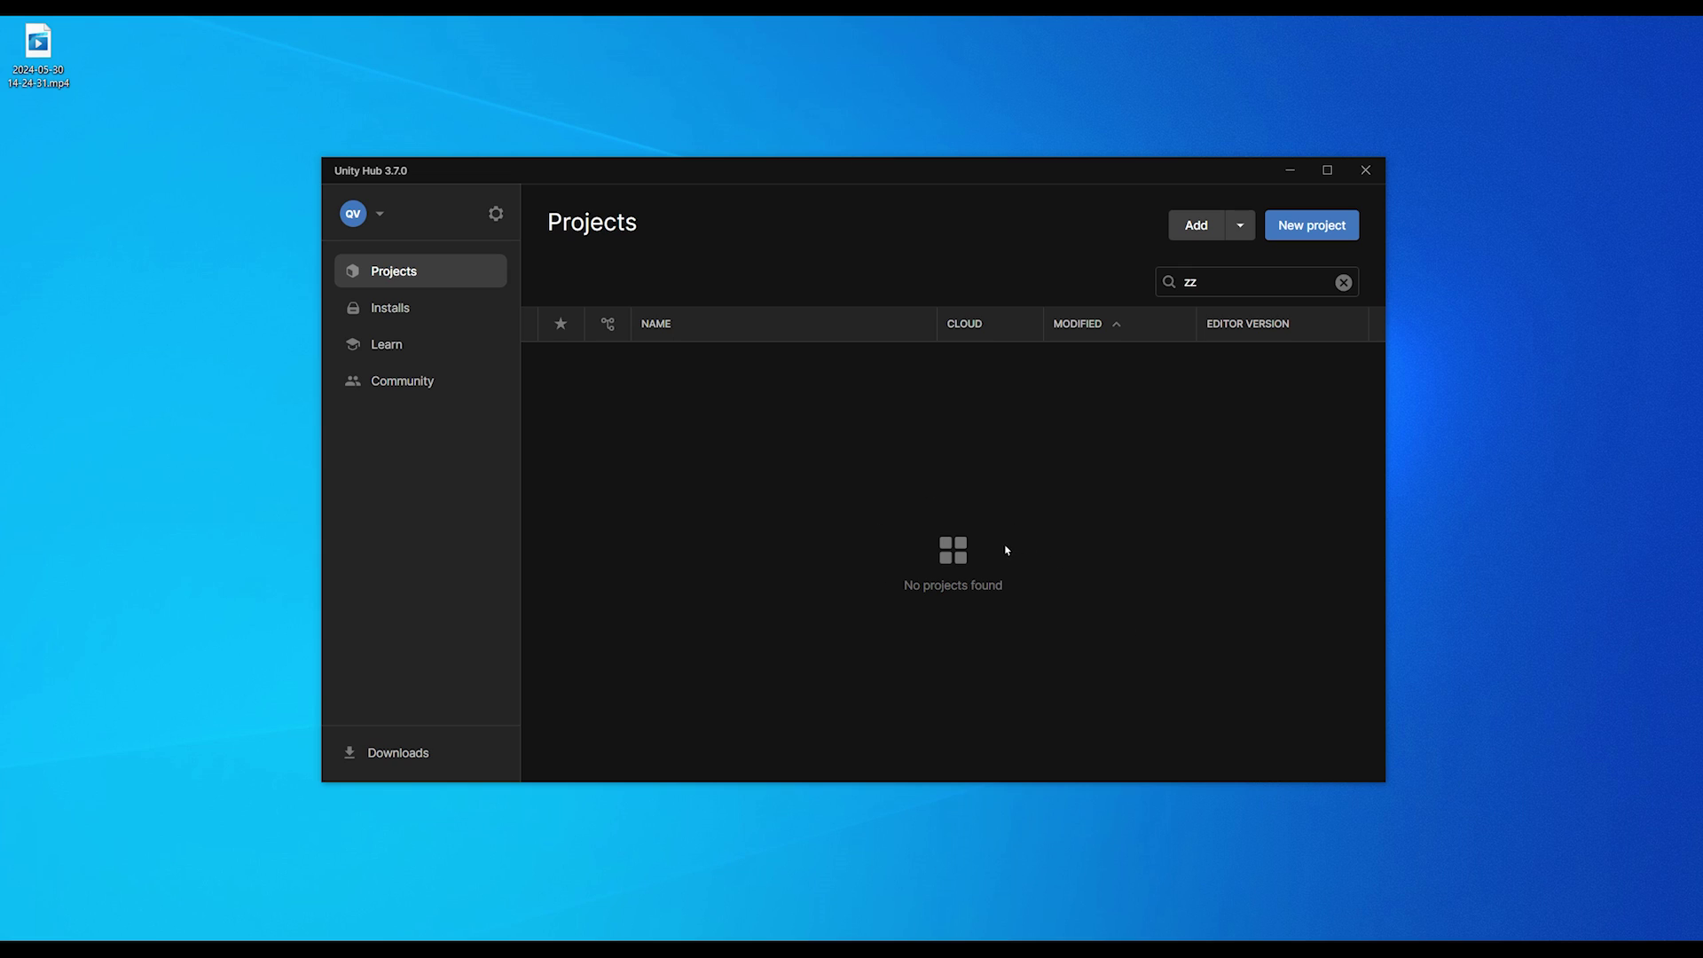
# Create a 3D (Built-In Render Pipeline) project named VR Multiplayer and assign it to the Unity Cloud organization.
pyautogui.click(1312, 225)
pyautogui.click(1215, 586)
pyautogui.hotkey('ctrl', 'a')
pyautogui.press('BackSpace')
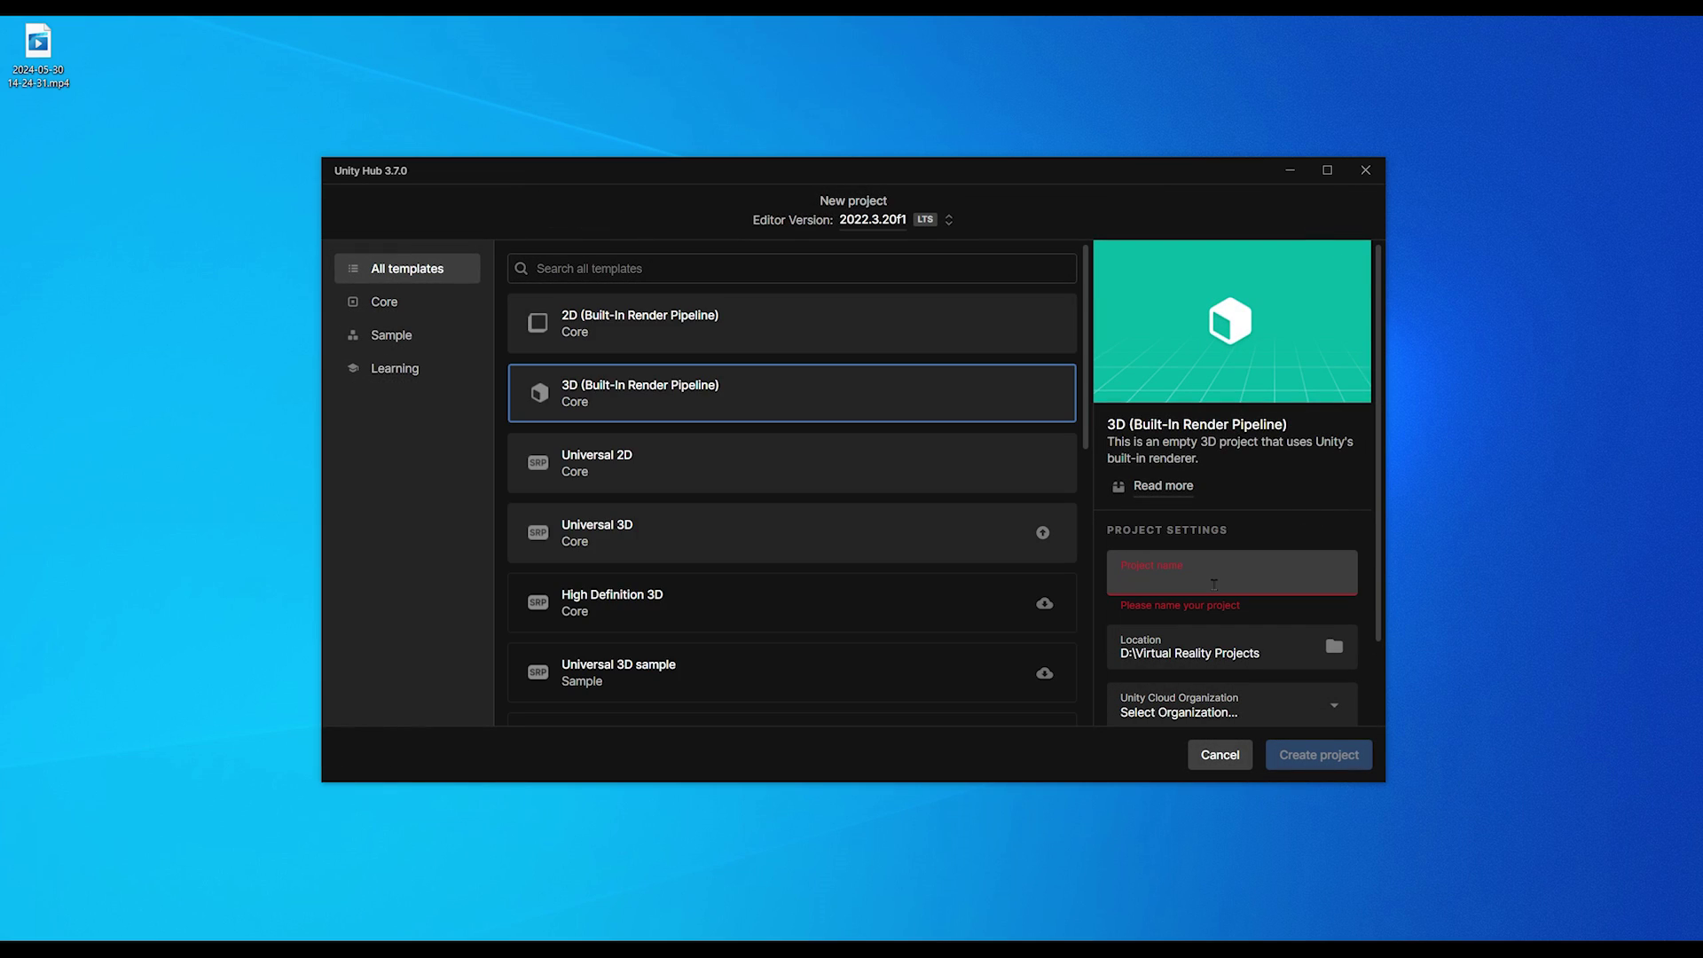
pyautogui.write('VR Multiplayer')
pyautogui.scroll(-1, 1240, 570)
pyautogui.click(1233, 610)
pyautogui.click(1229, 661)
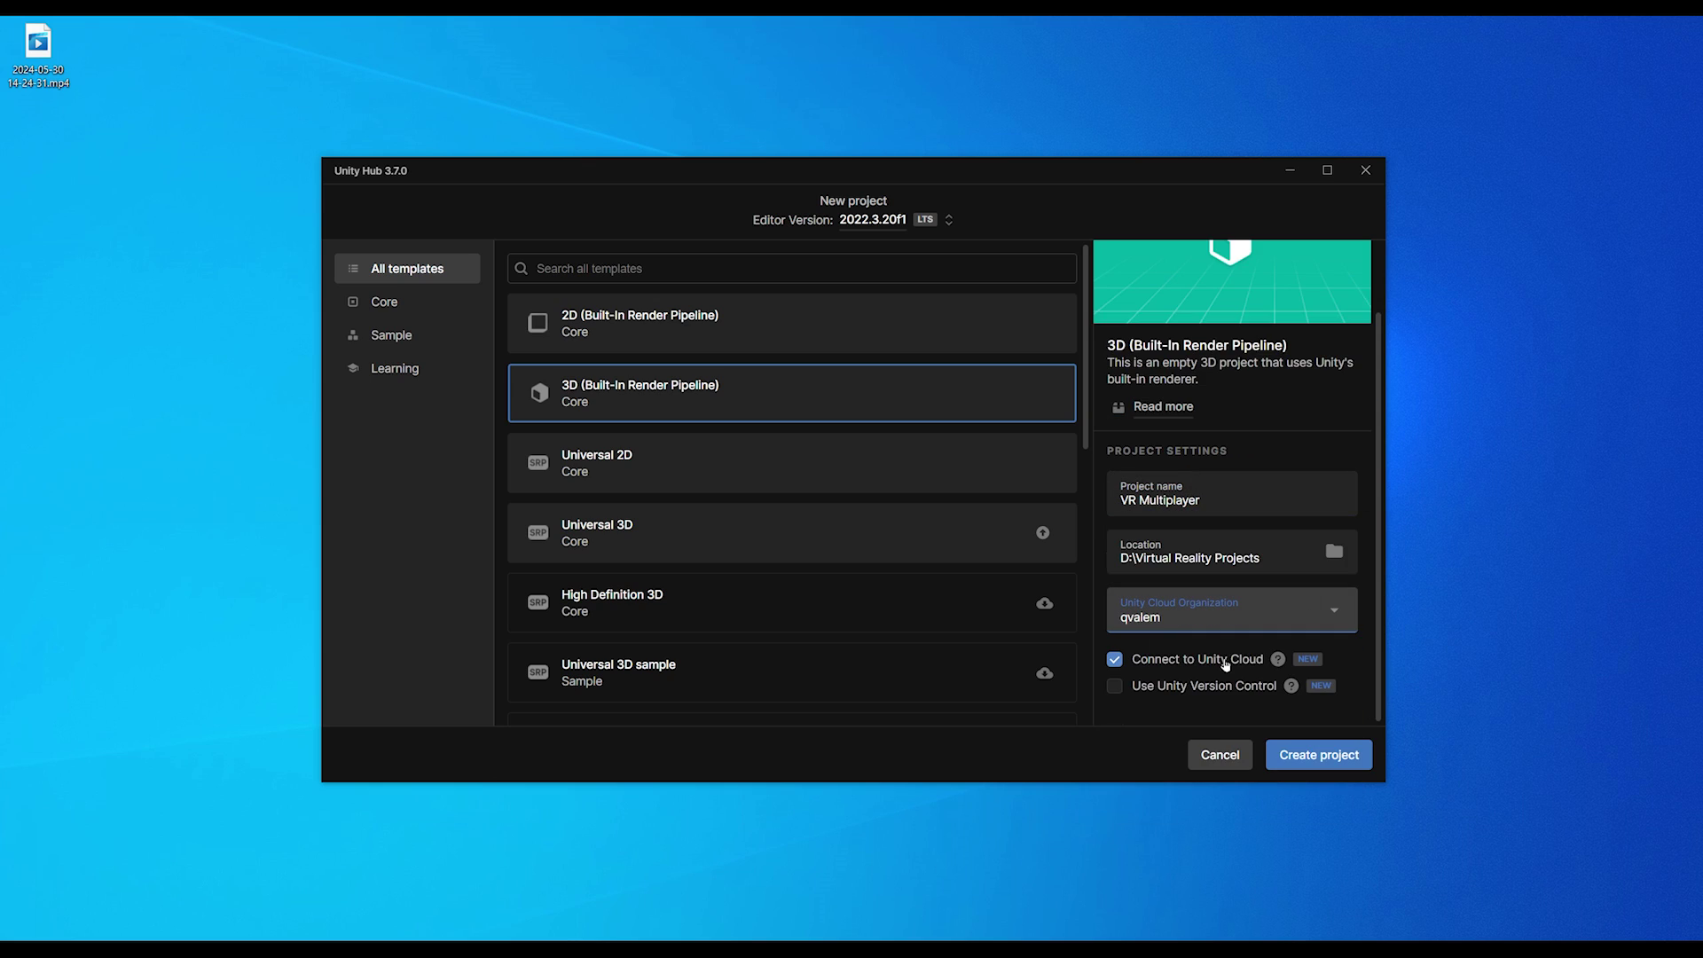
pyautogui.click(1327, 758)
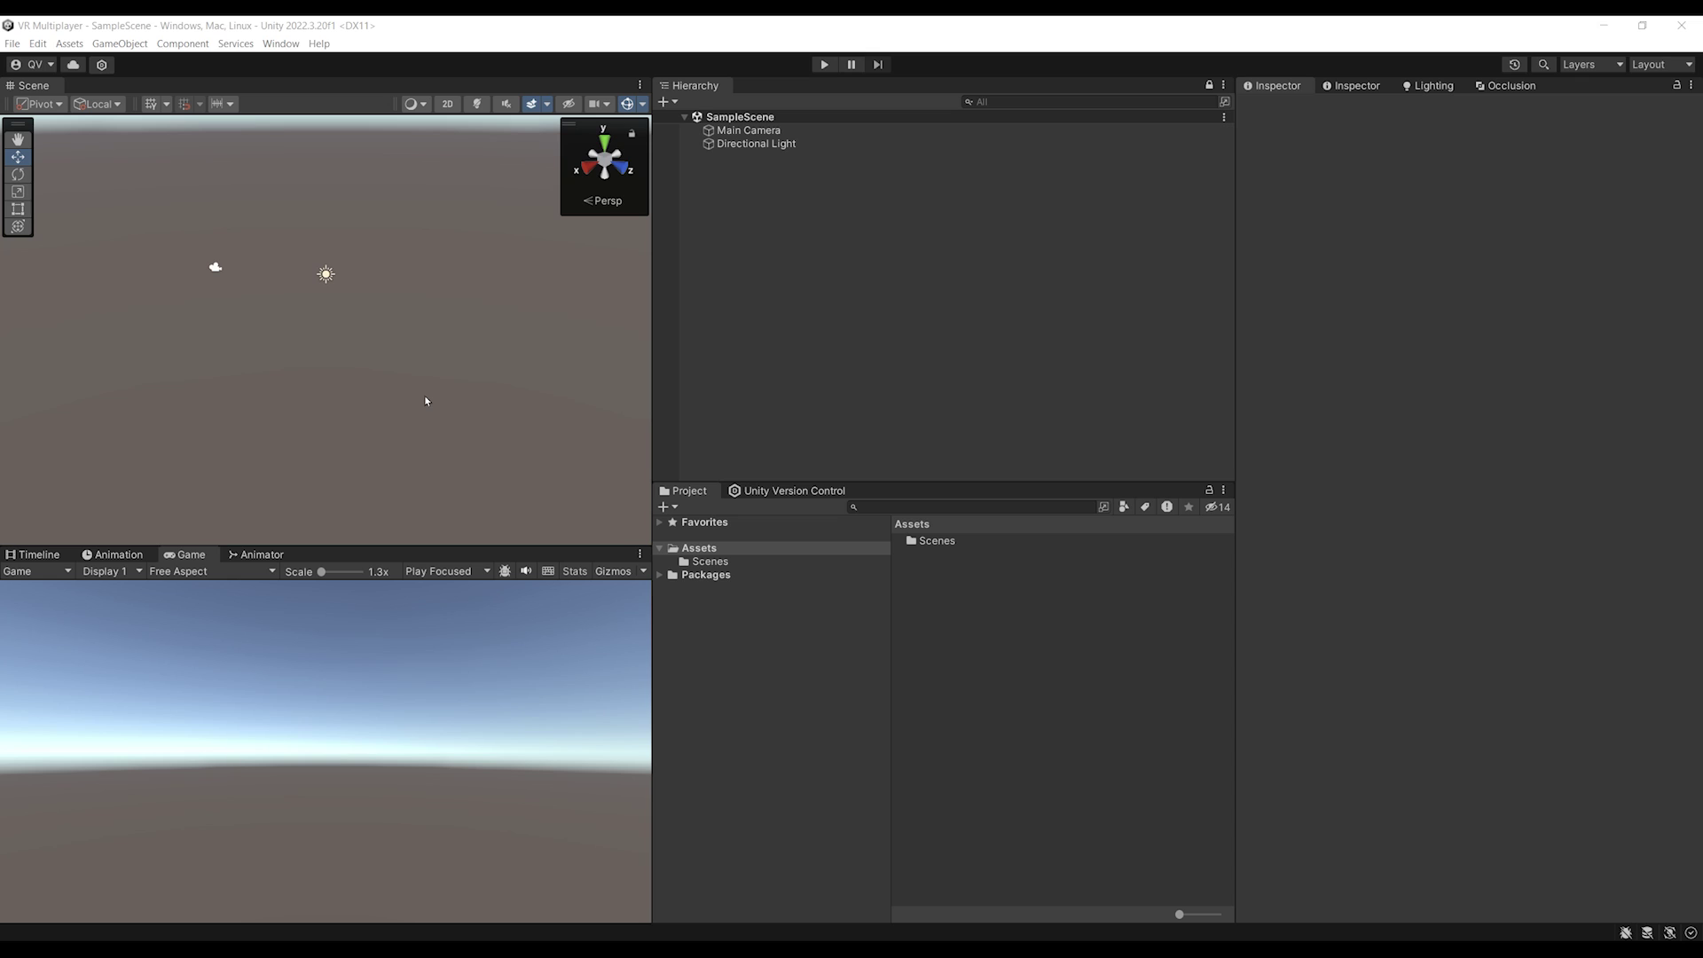
# Switch the project's build platform to Android.
pyautogui.click(12, 43)
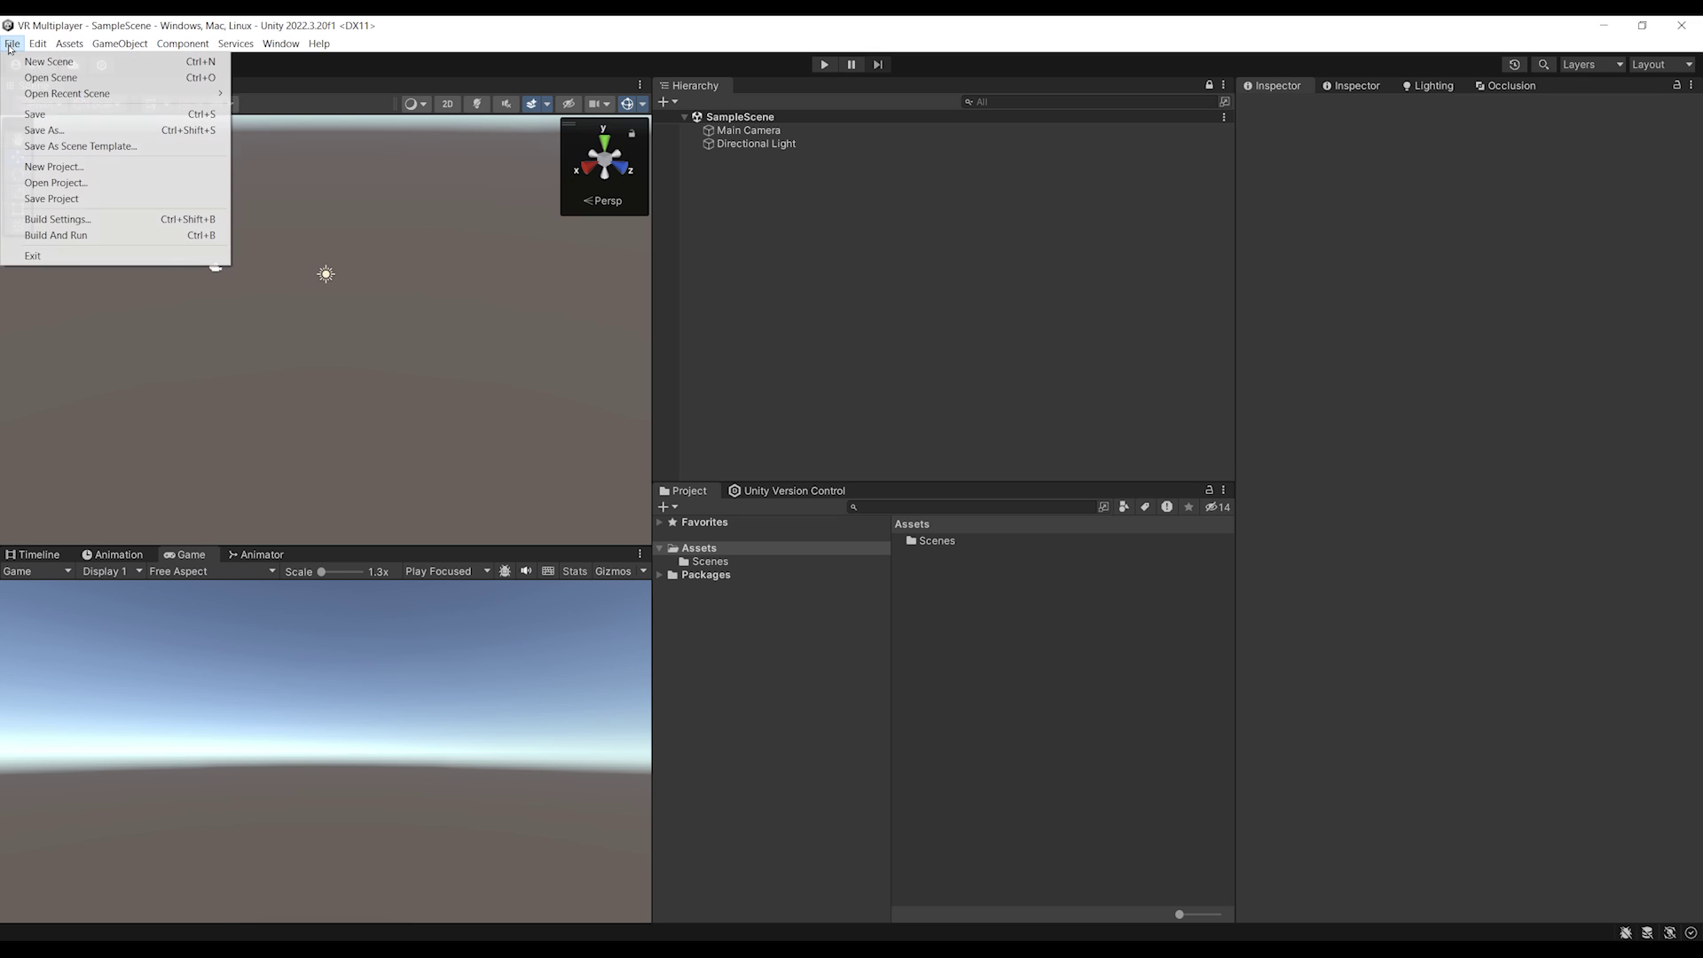
pyautogui.click(75, 218)
pyautogui.click(612, 533)
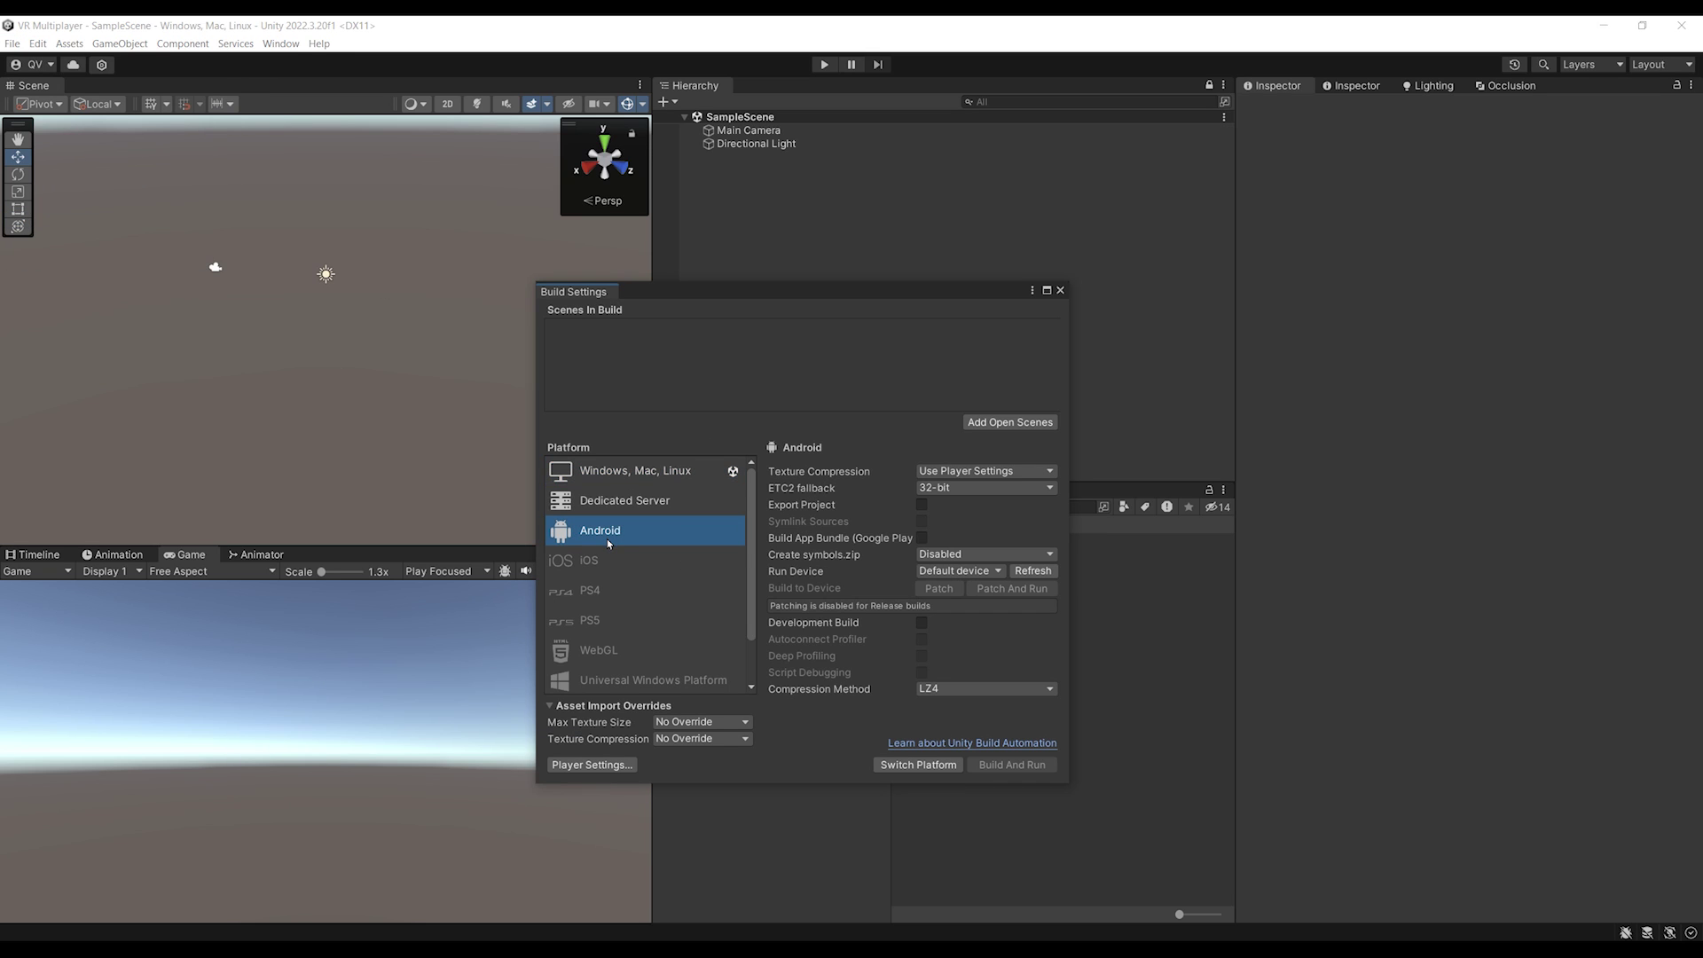
pyautogui.click(919, 764)
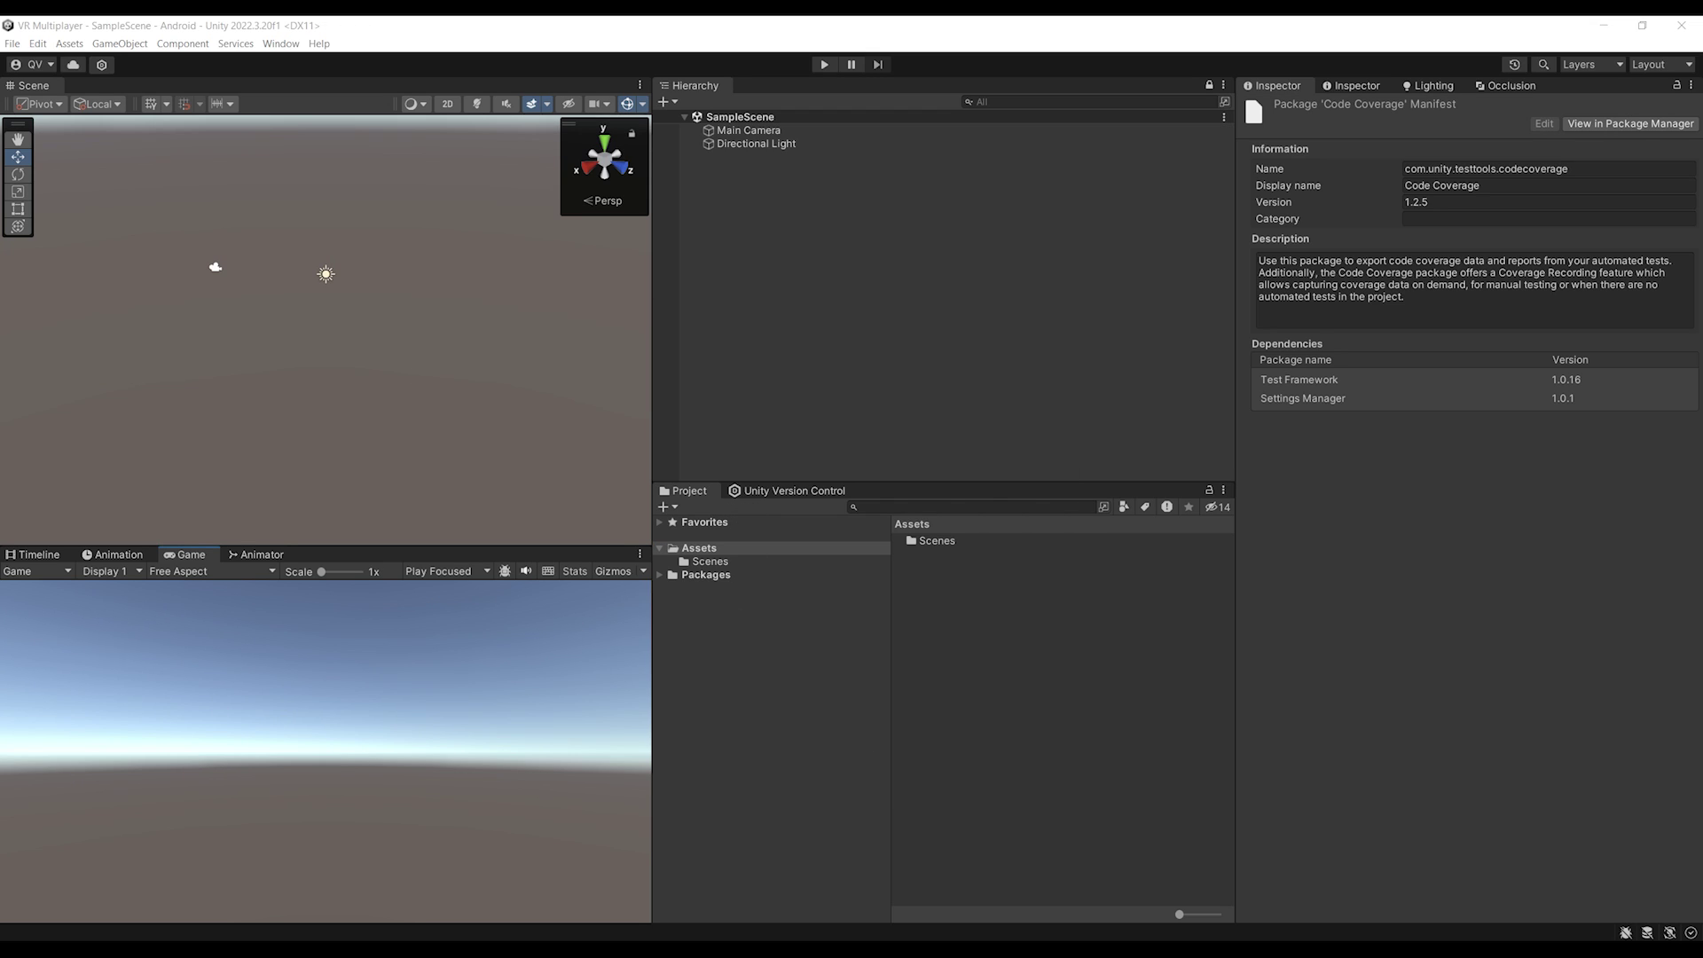
# Install the Meta XR All-in-One SDK from the Unity Asset Store and restart the editor.
pyautogui.moveTo(418, 456); pyautogui.dragTo(723, 178)
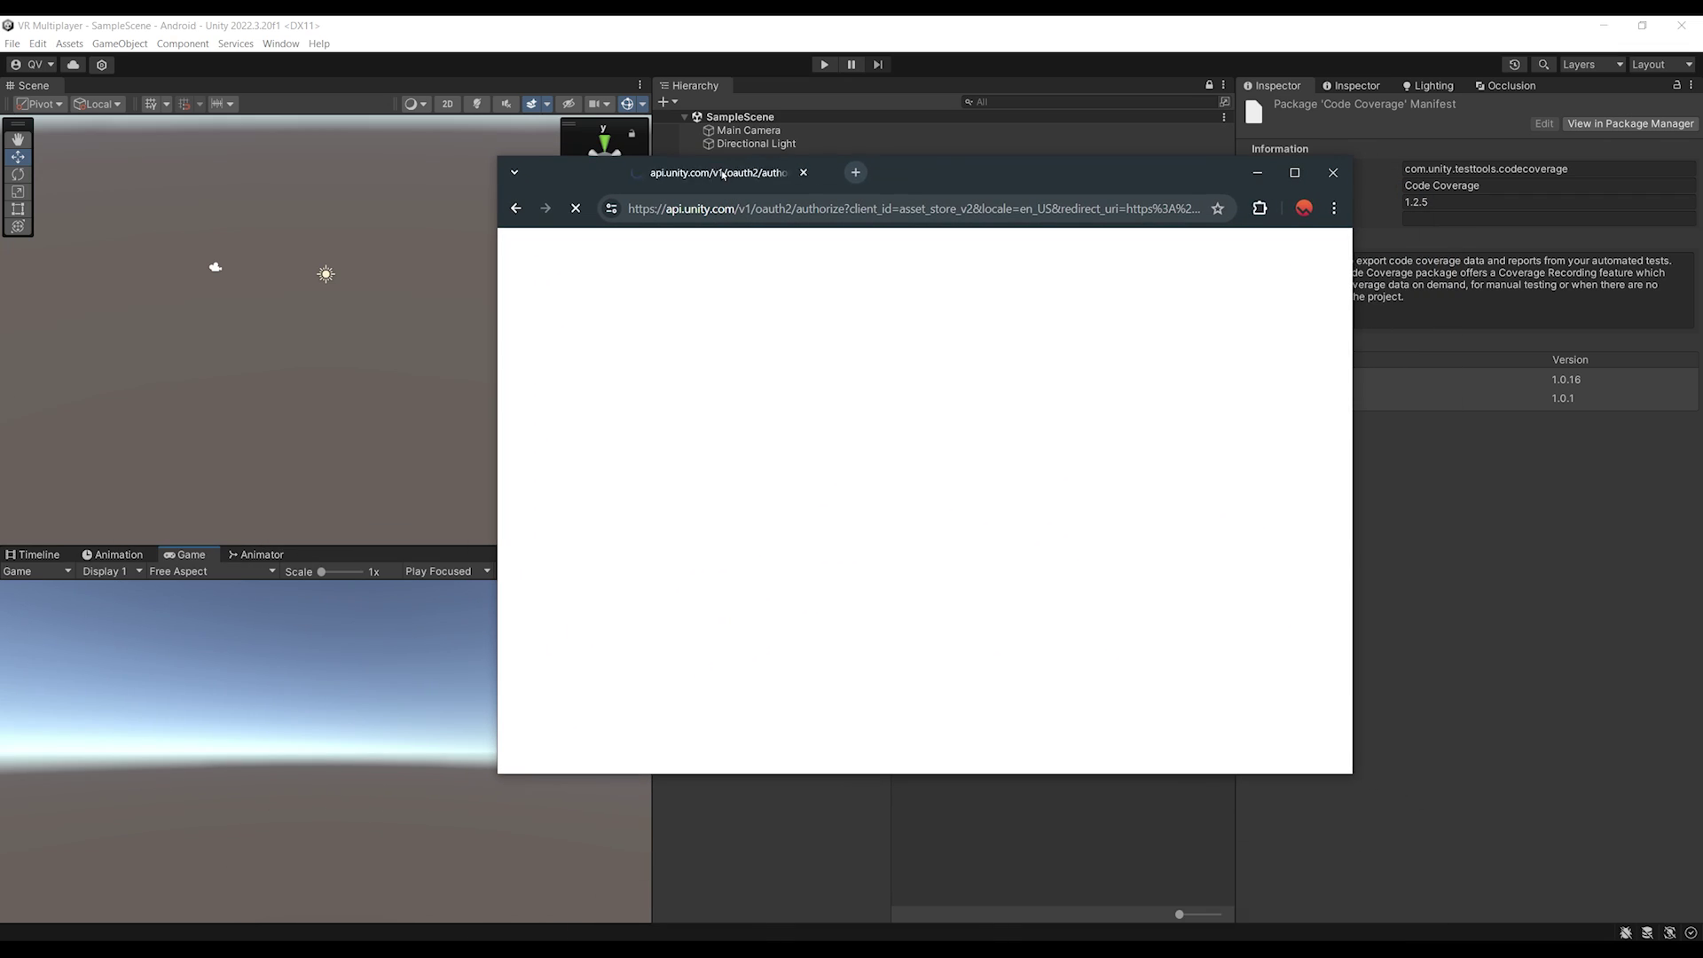
pyautogui.doubleClick(890, 179)
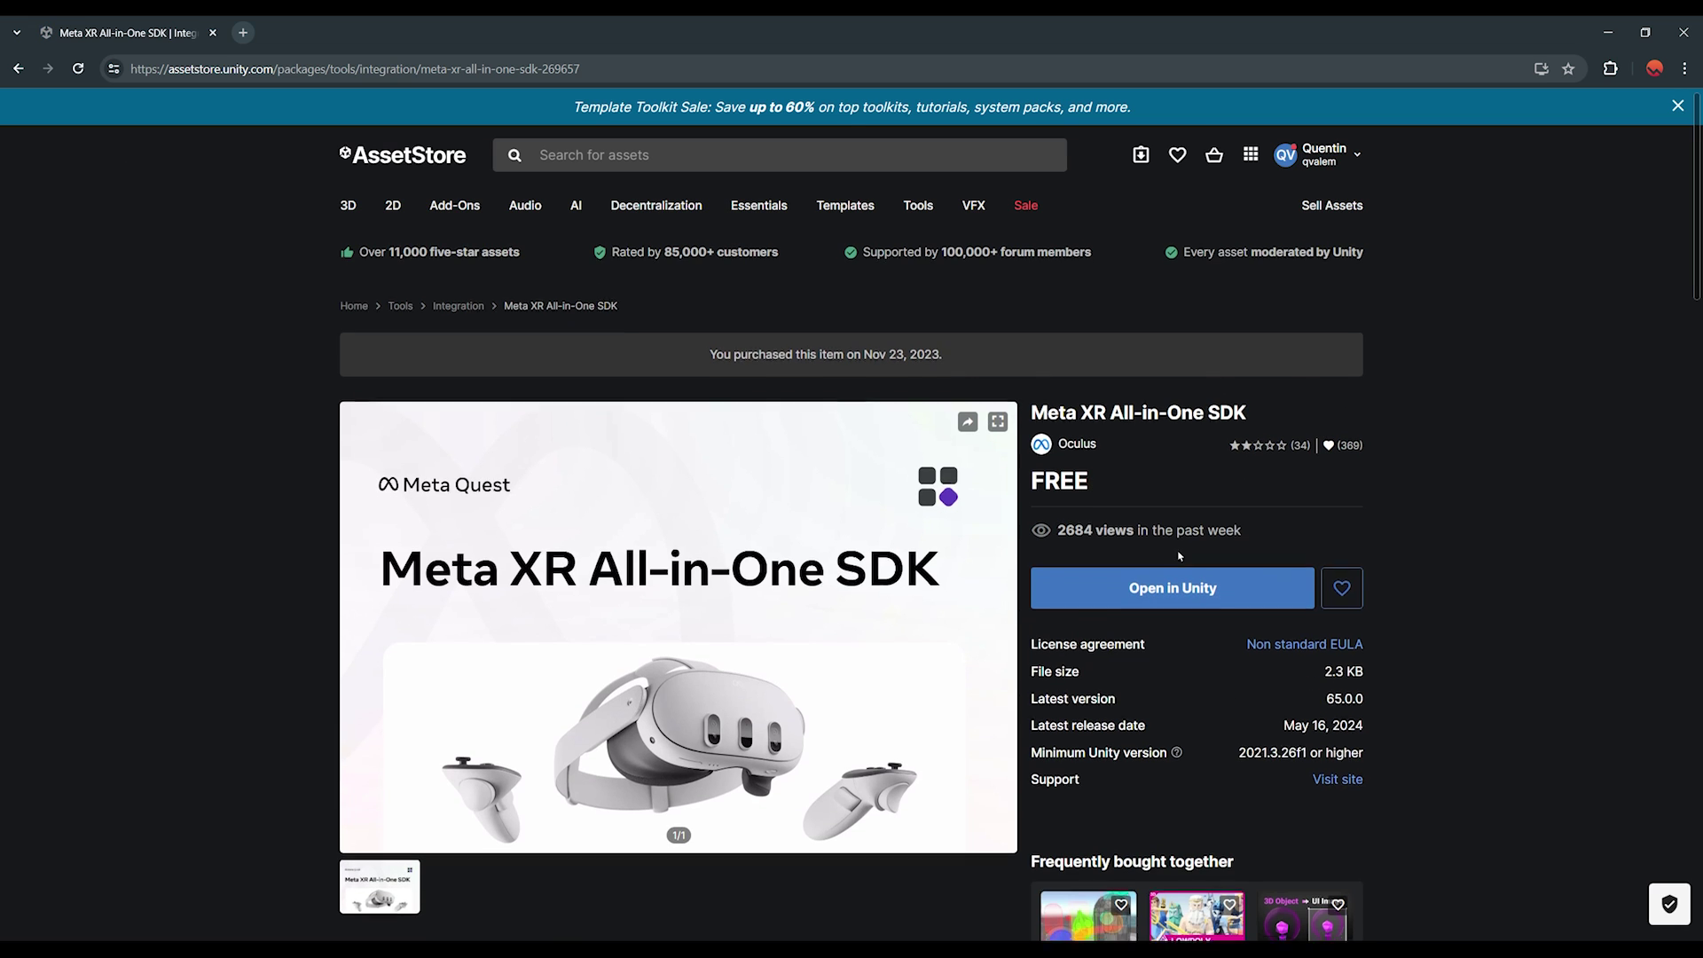
pyautogui.click(1184, 536)
pyautogui.click(937, 223)
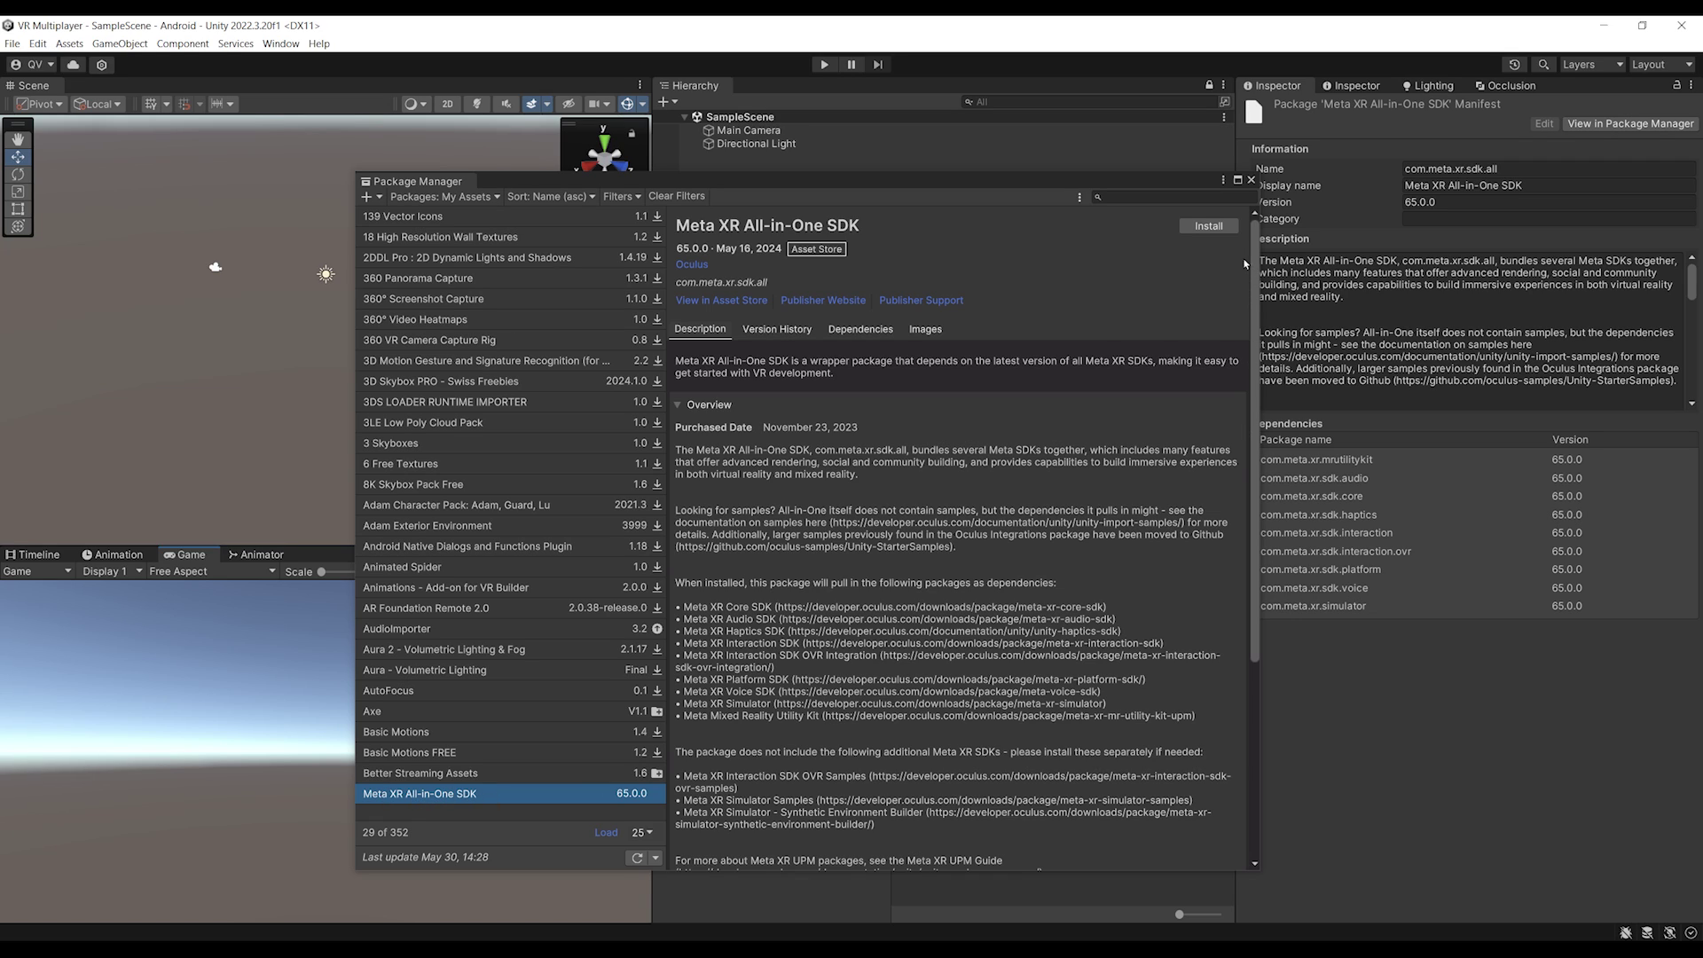
pyautogui.click(1208, 225)
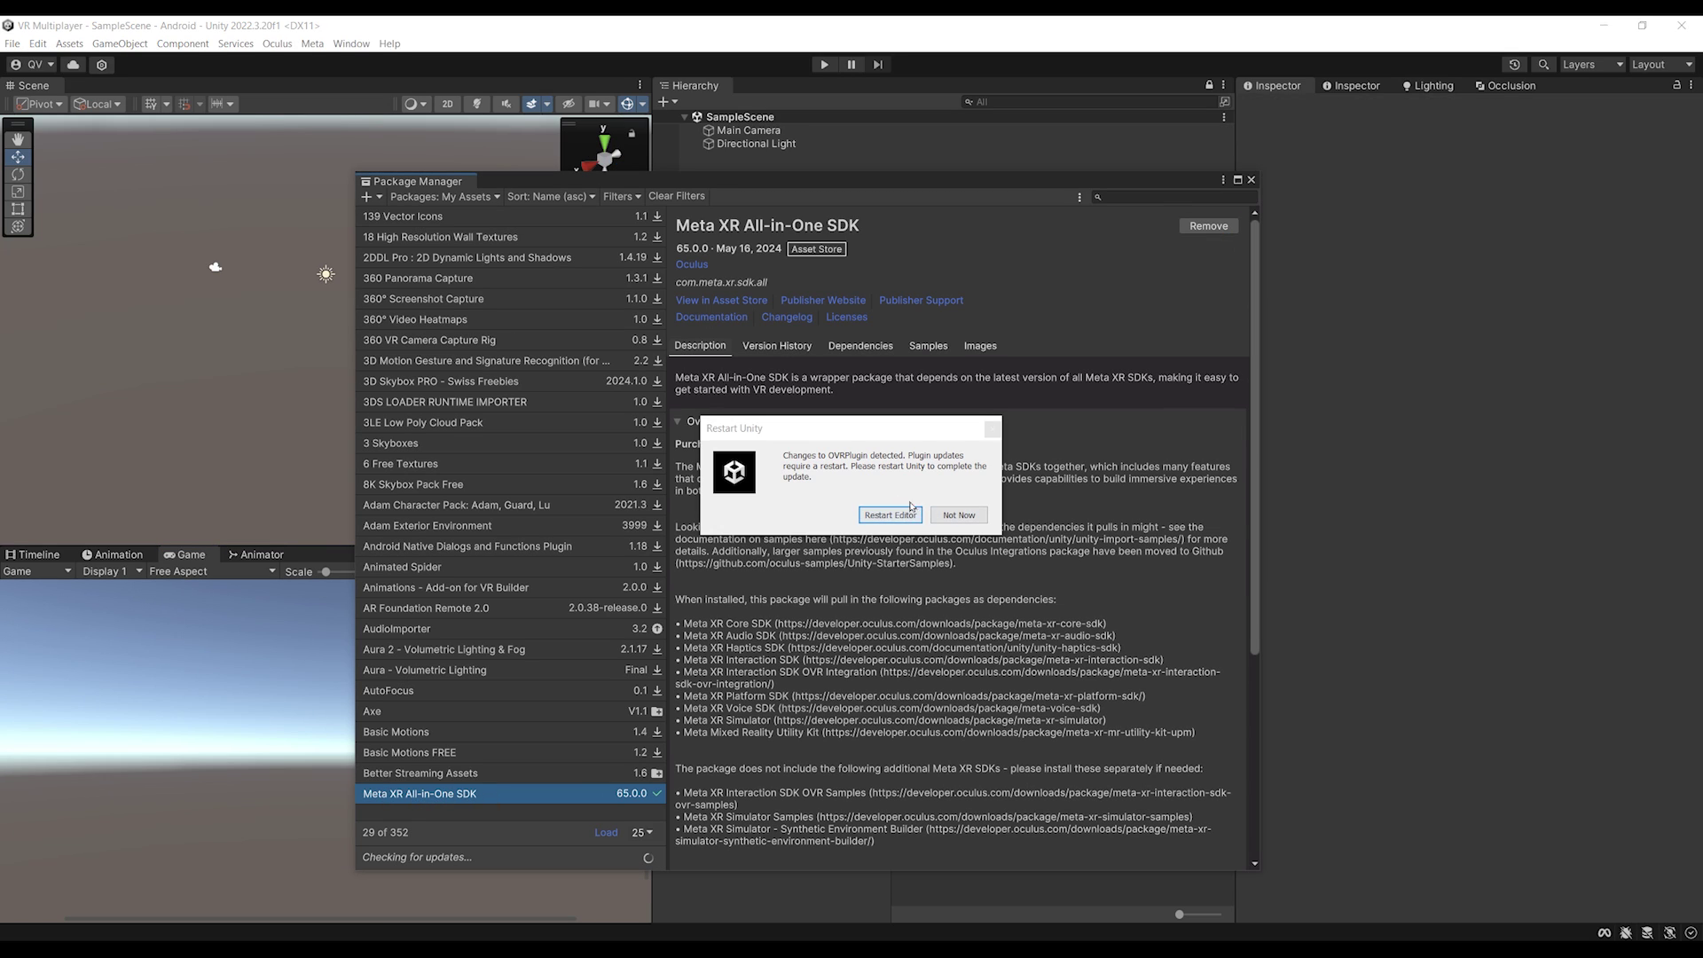
pyautogui.click(891, 518)
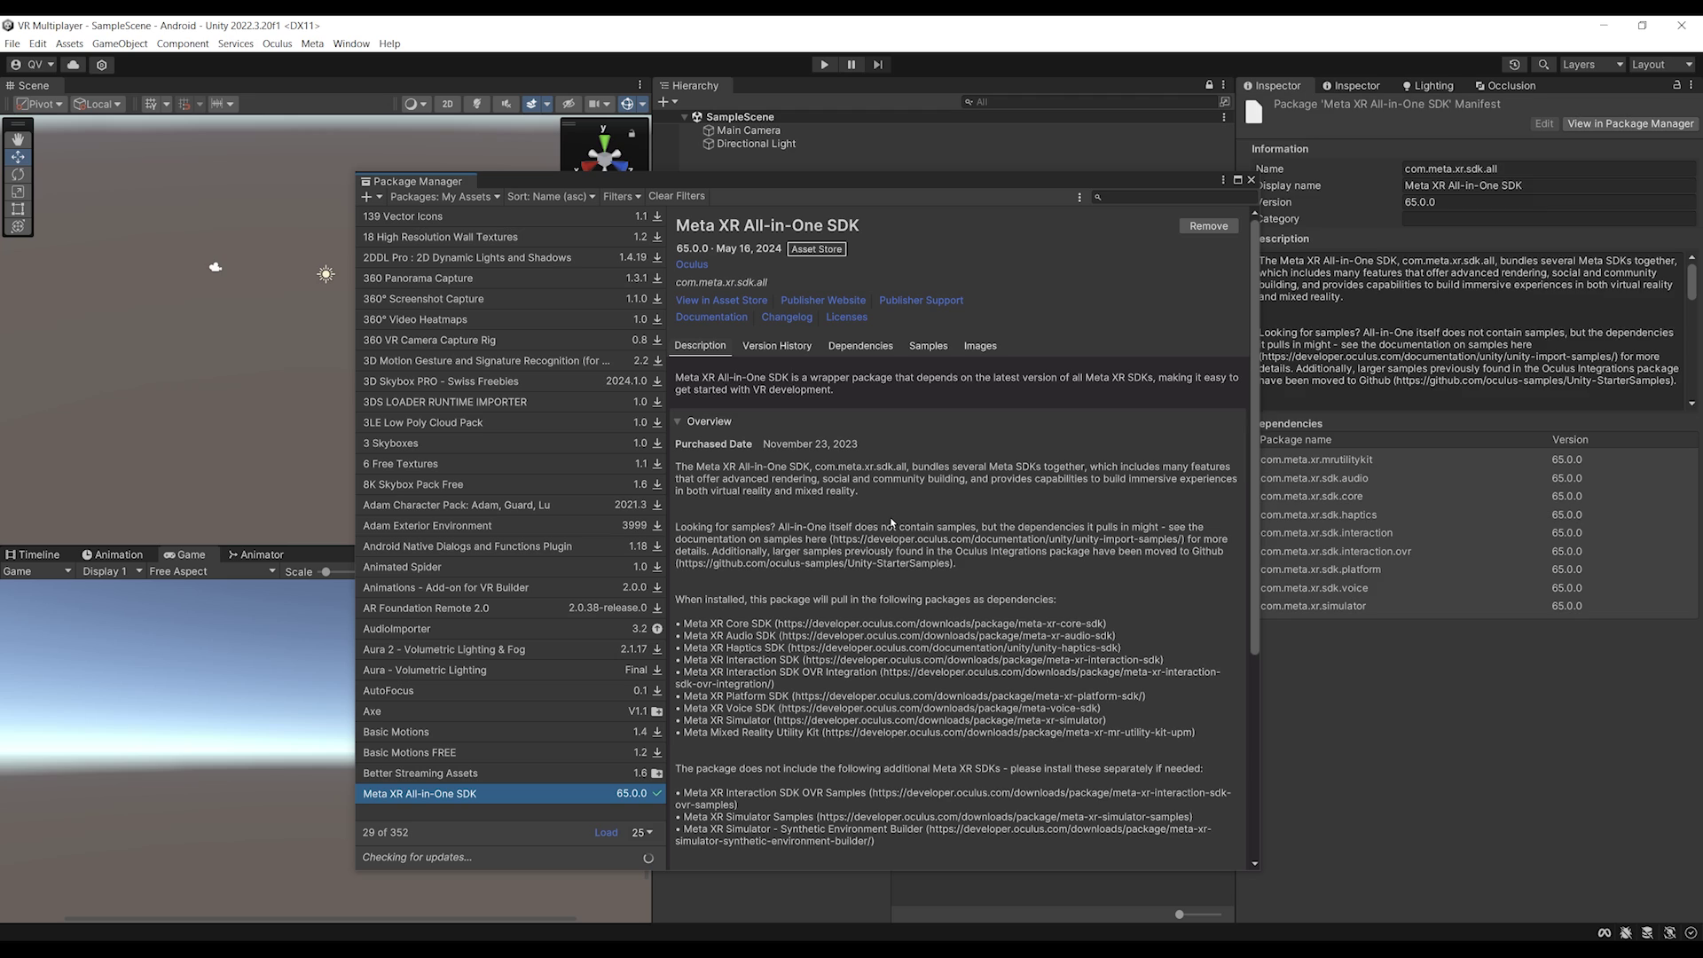
# Review the Meta packages installed in the project, including the details of Meta XR Simulator.
pyautogui.click(470, 197)
pyautogui.click(430, 231)
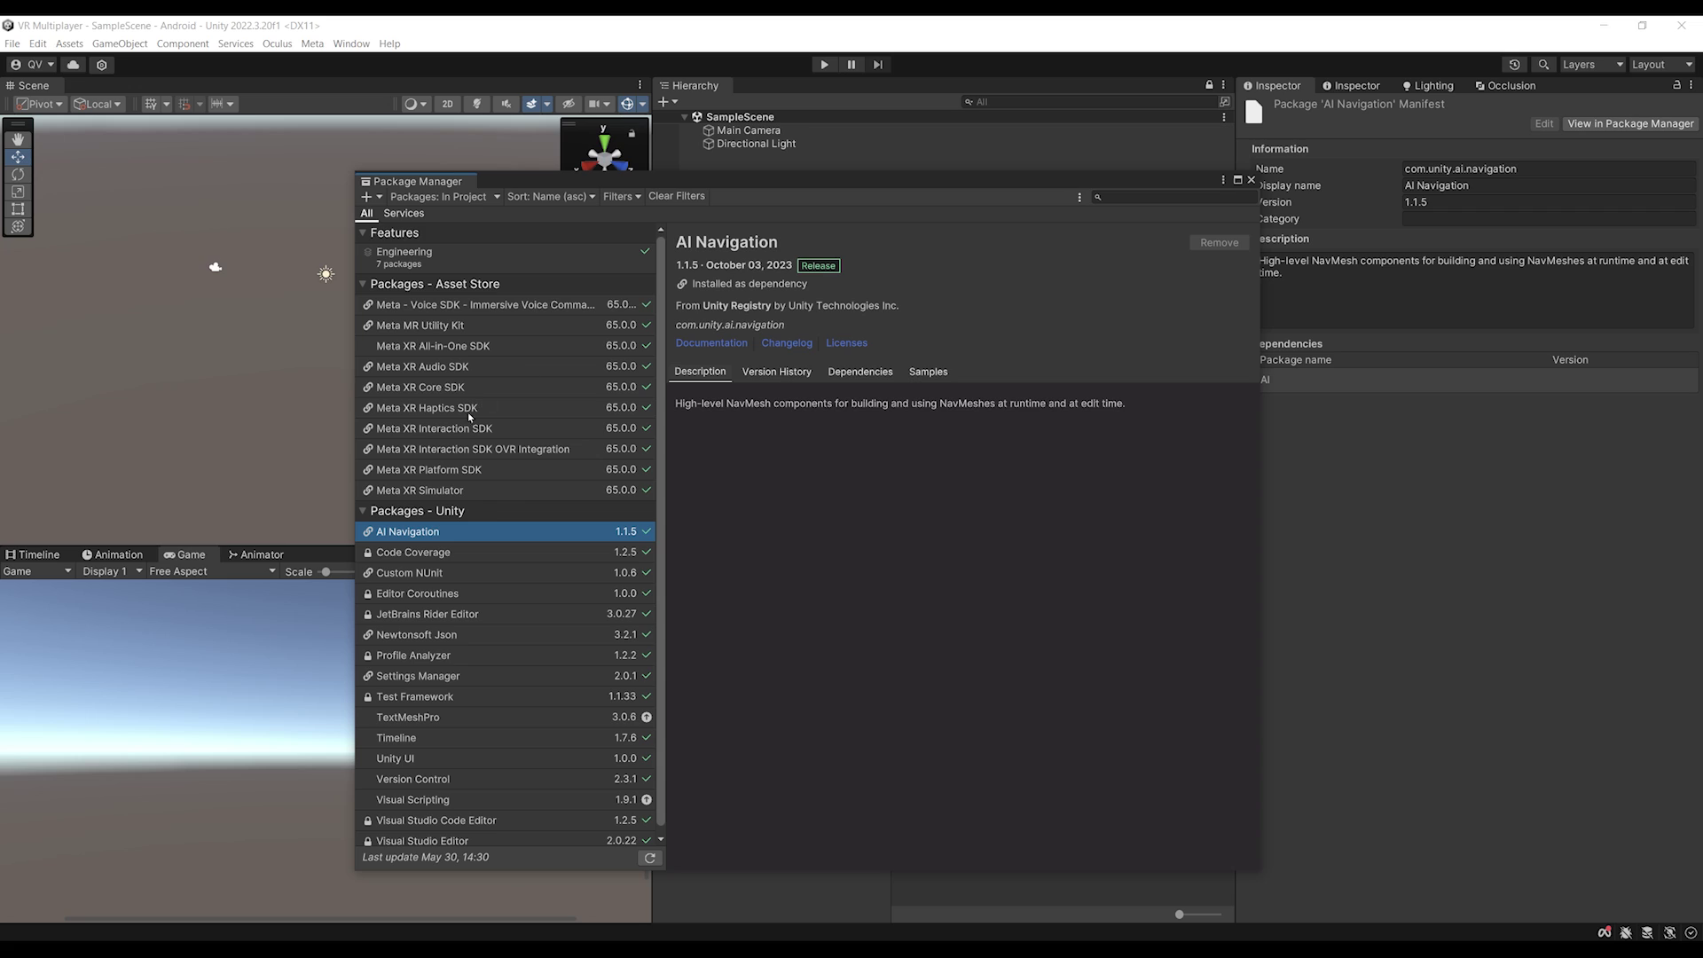
pyautogui.click(627, 494)
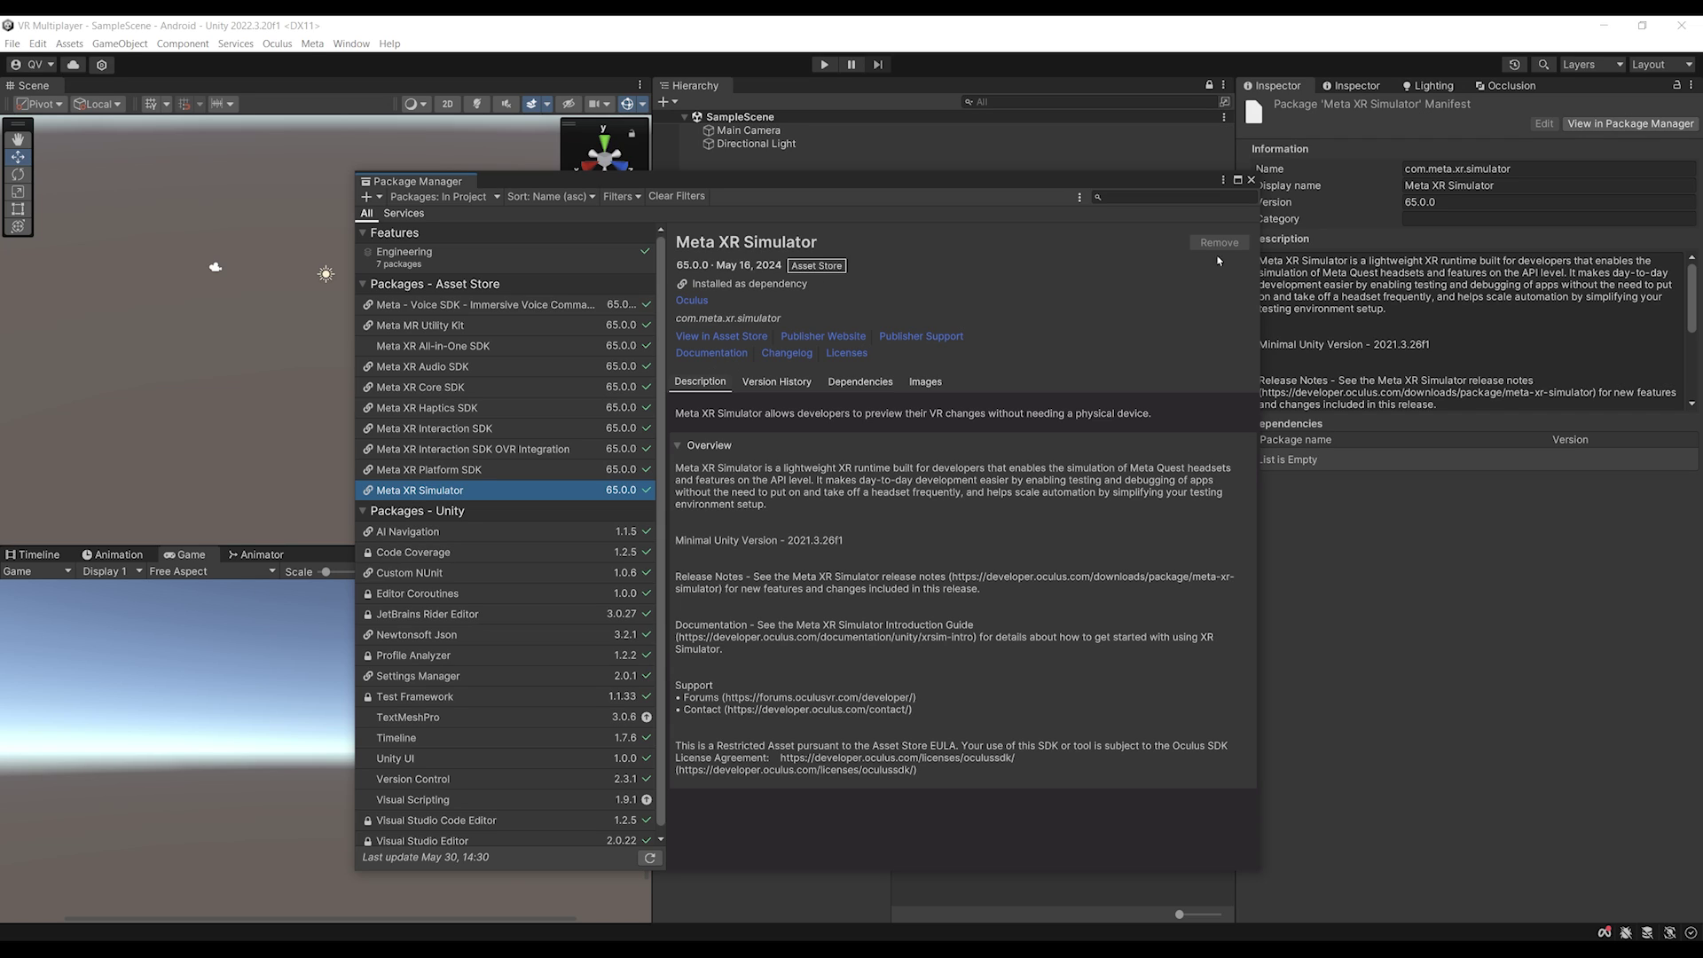
pyautogui.click(1251, 180)
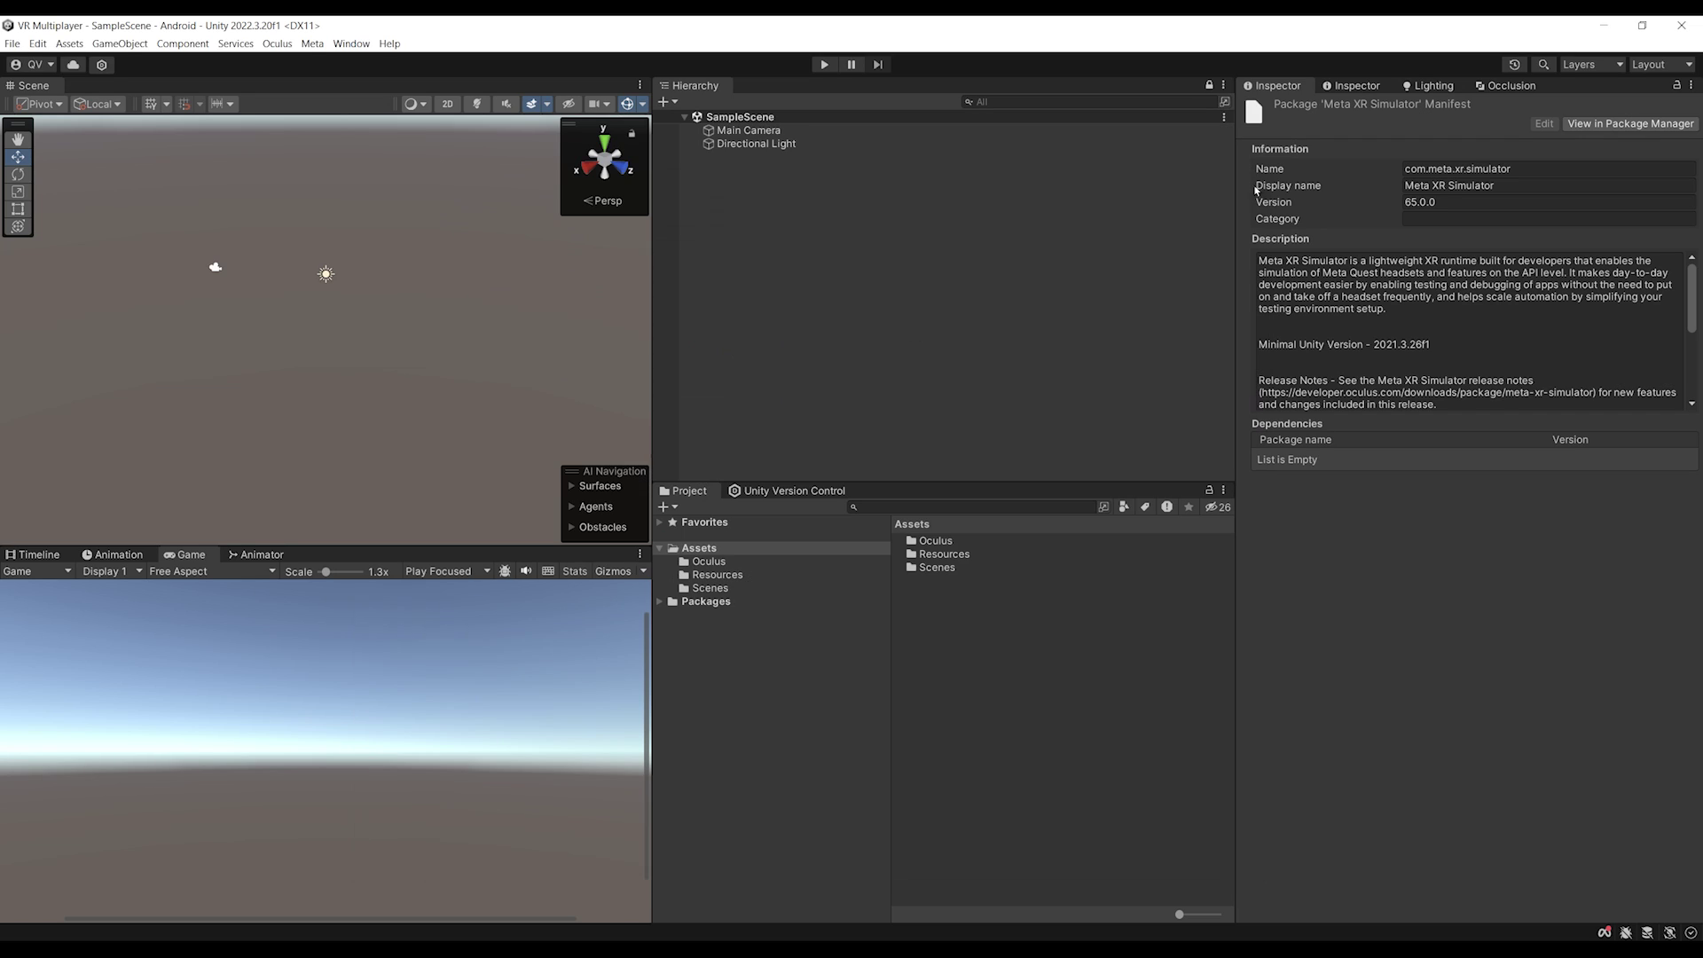
# Install XR Plug-in Management and enable the Oculus provider for both Android and desktop.
pyautogui.click(37, 43)
pyautogui.click(88, 503)
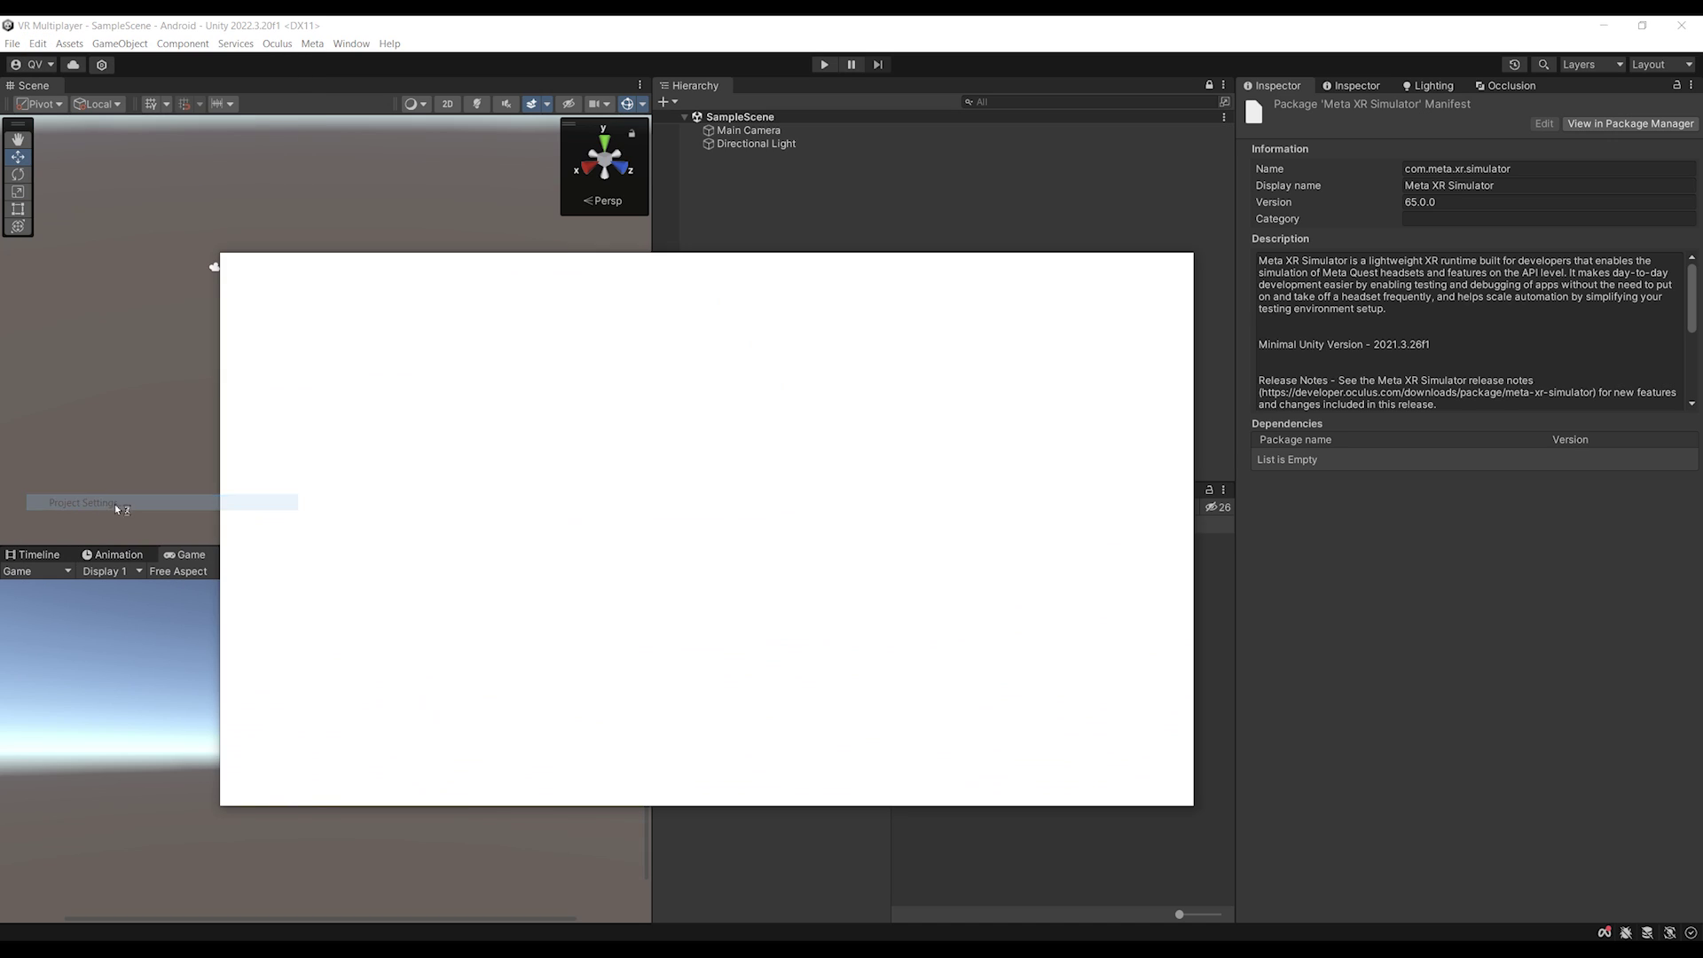
pyautogui.click(259, 605)
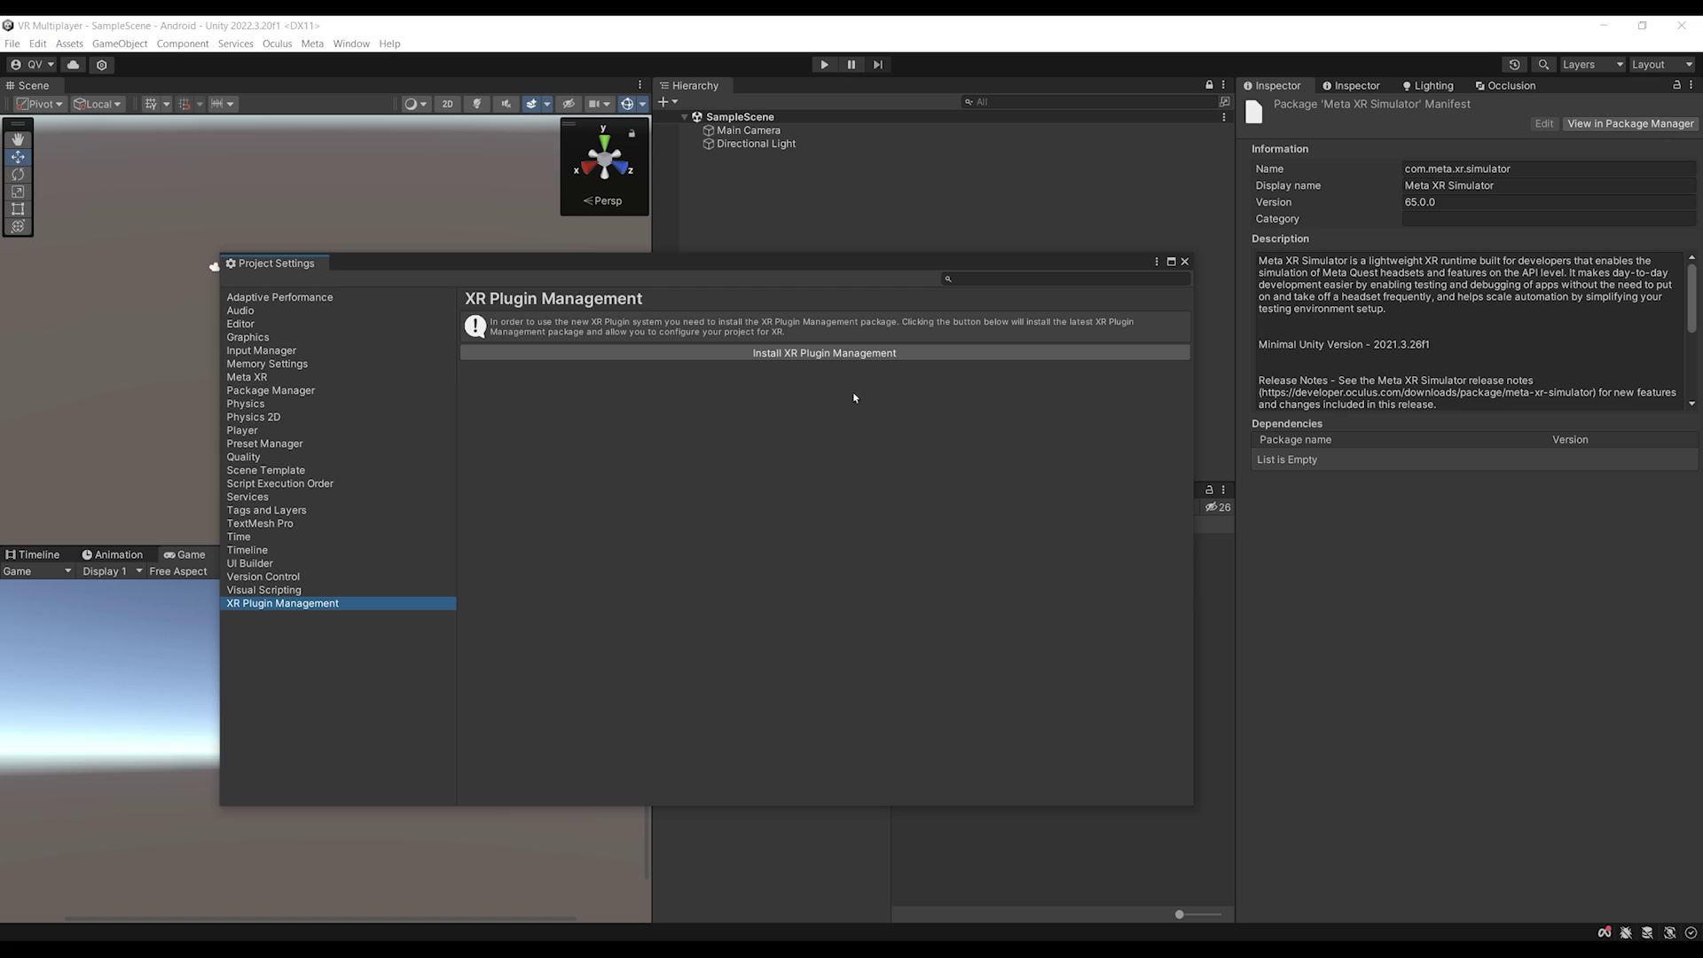
pyautogui.click(830, 354)
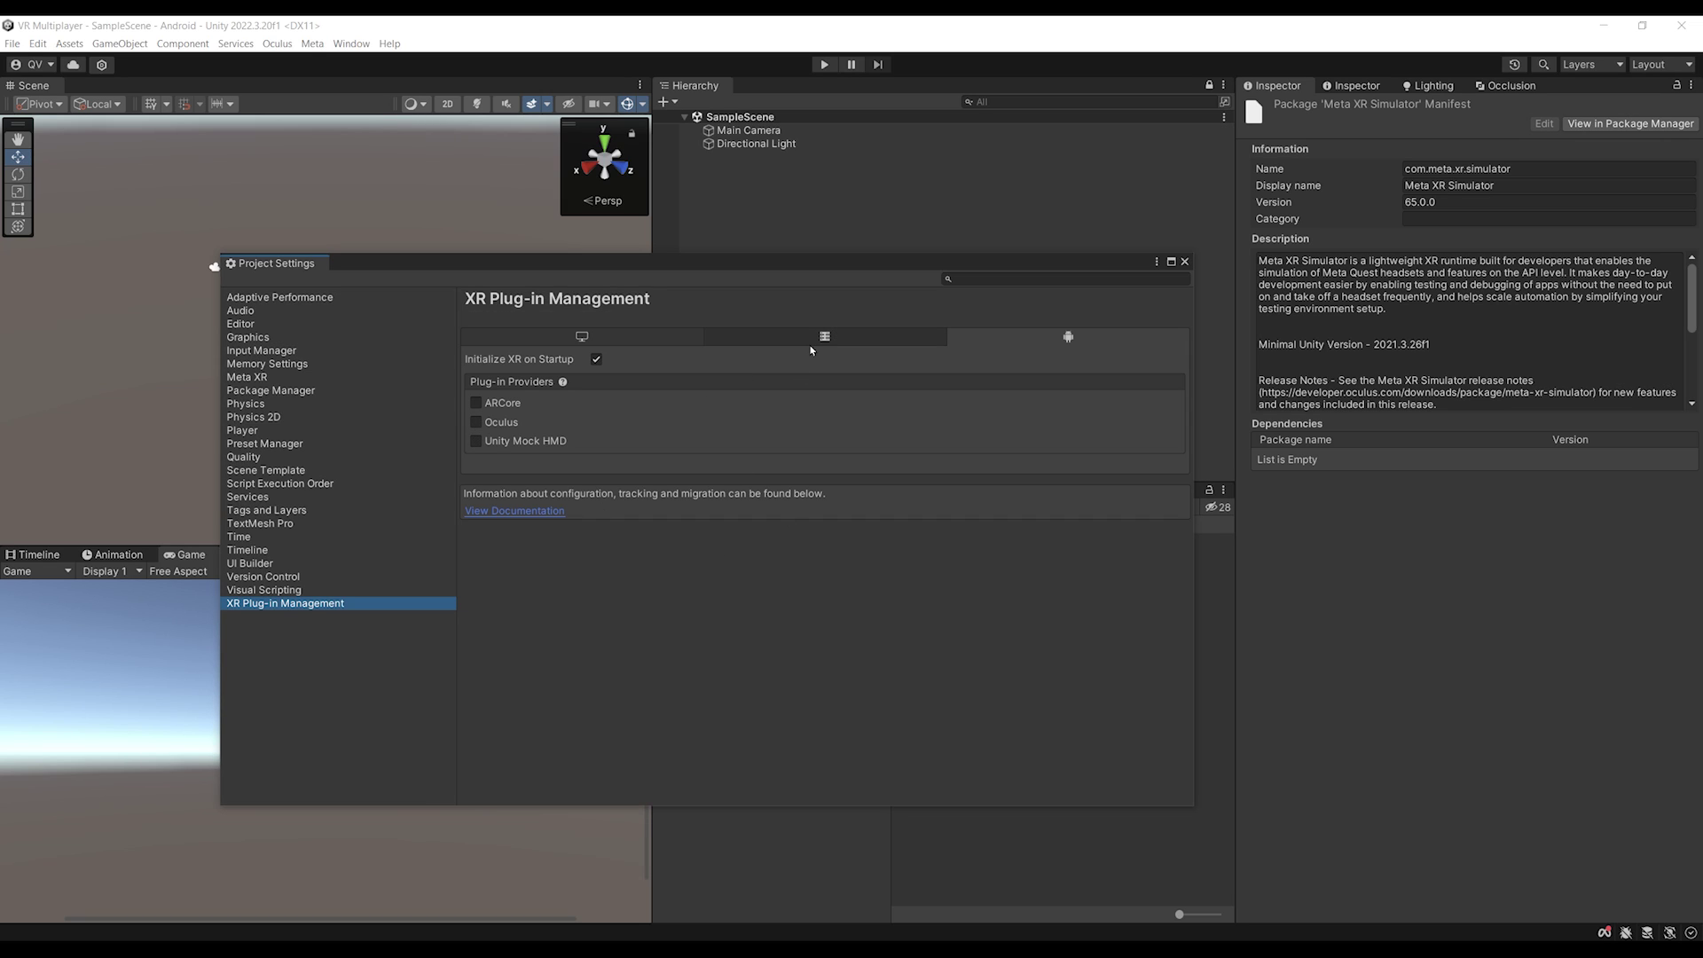
pyautogui.click(502, 423)
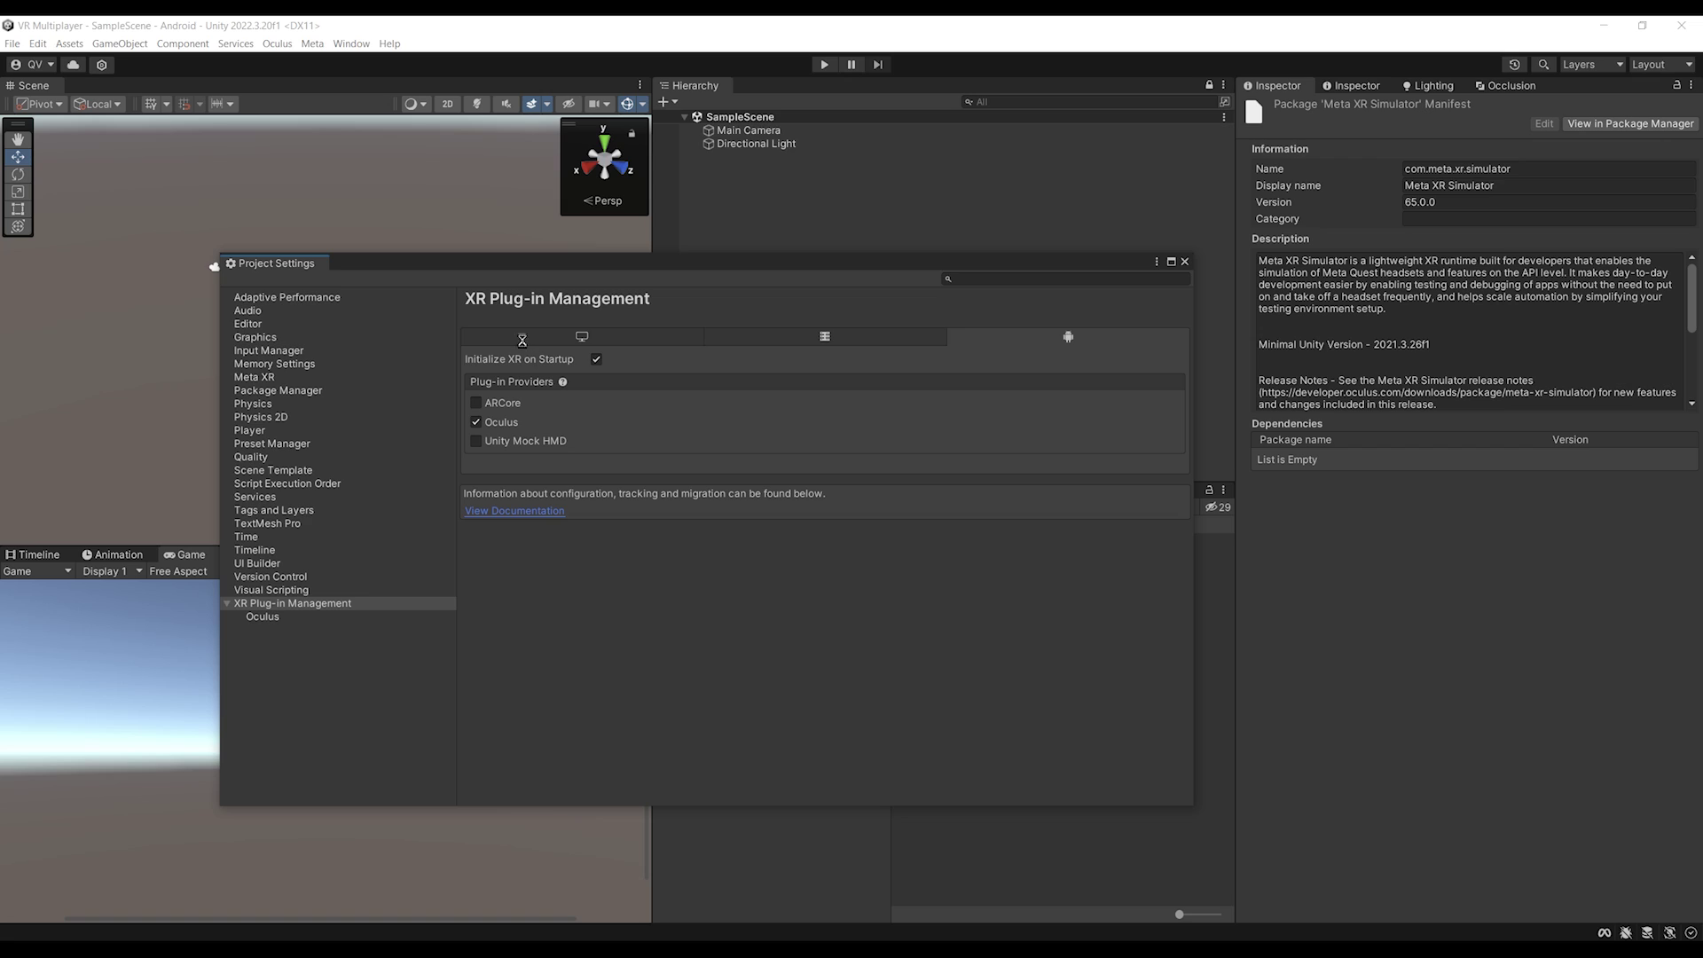
pyautogui.click(476, 403)
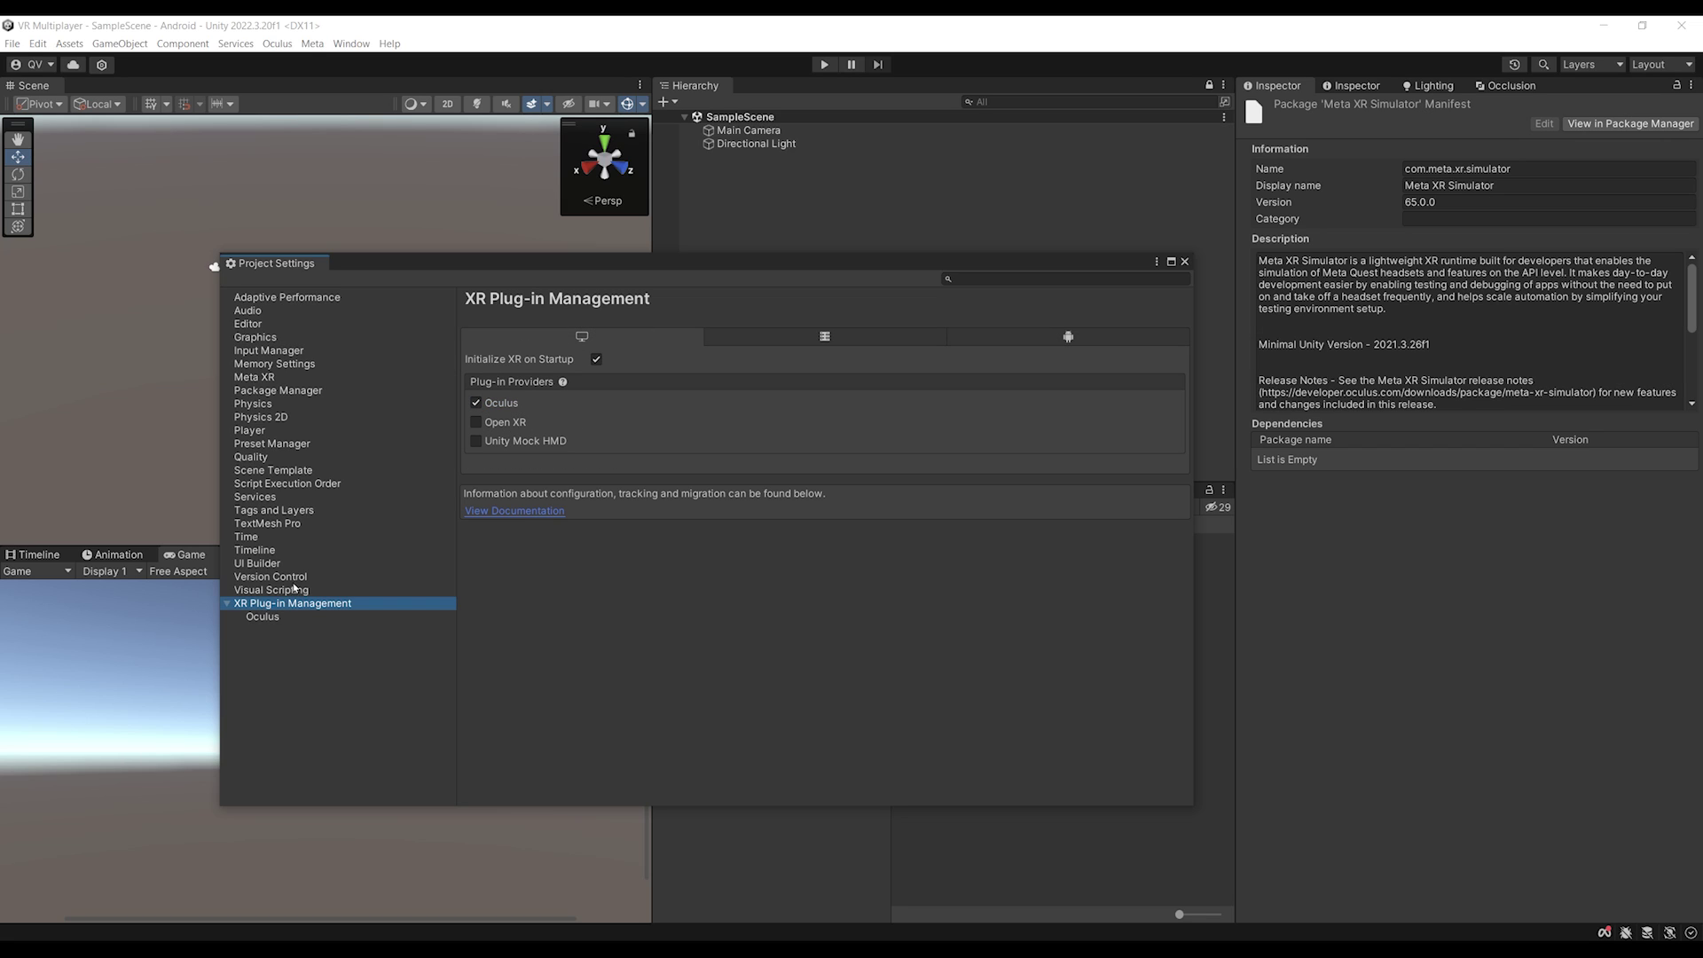
# Fix all outstanding issues and apply all recommended items for desktop in the Meta XR Project Setup Tool.
pyautogui.click(262, 380)
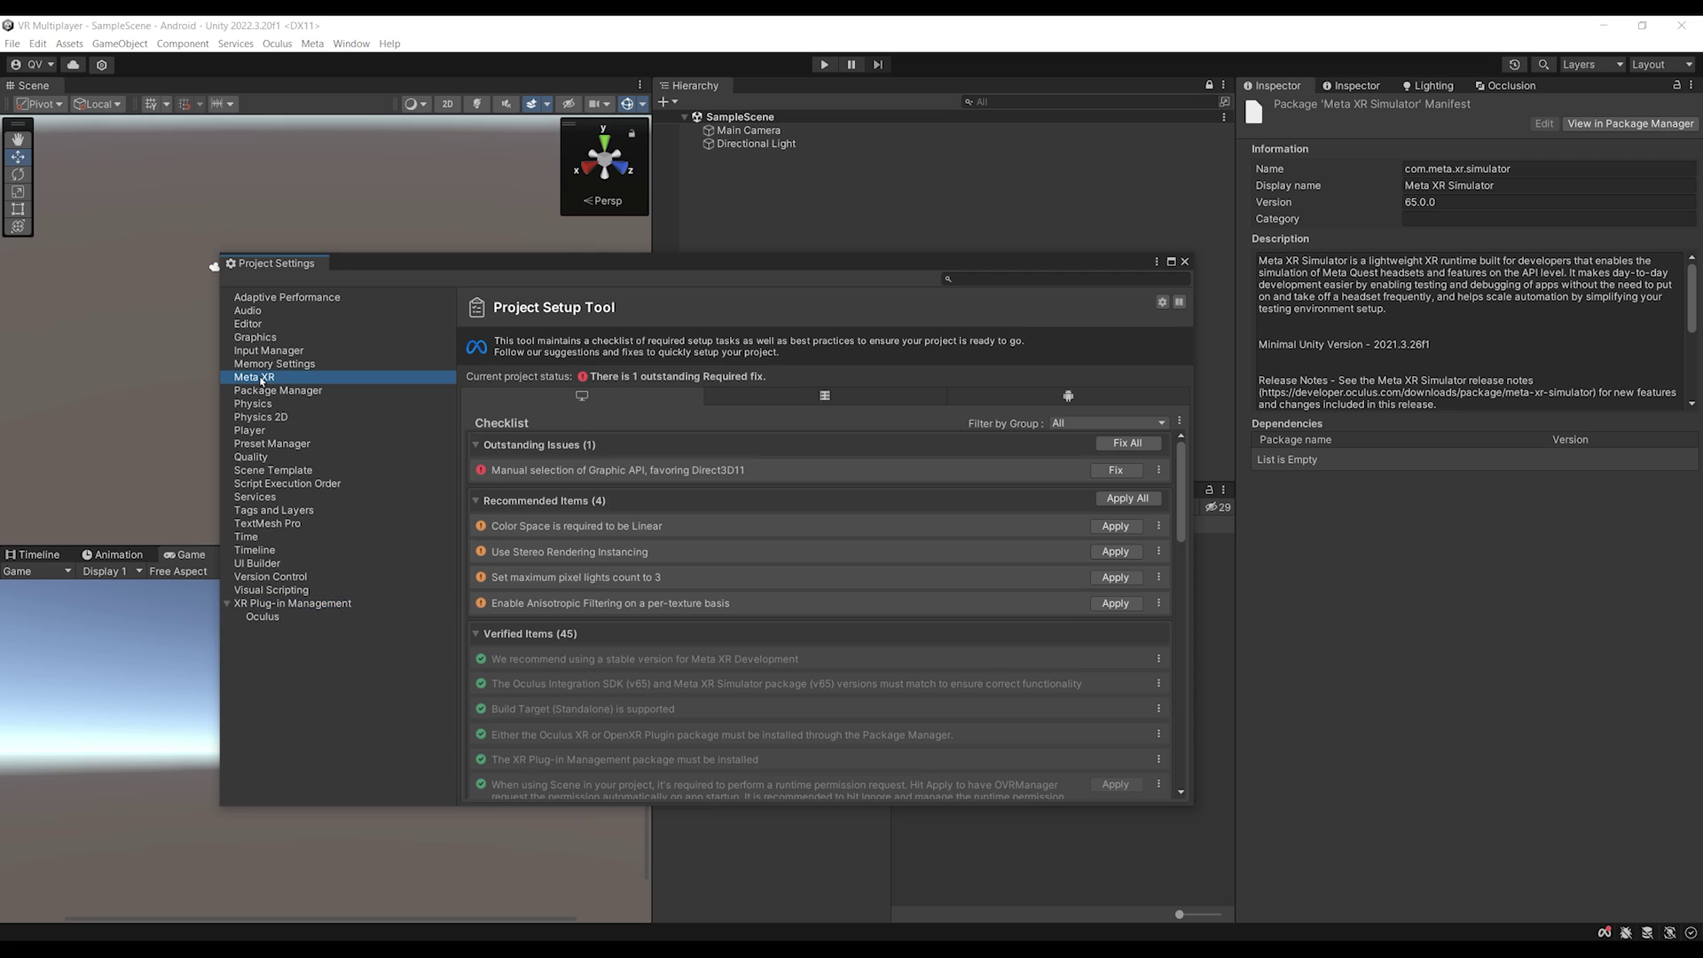
pyautogui.click(987, 397)
pyautogui.click(623, 398)
pyautogui.click(1068, 396)
pyautogui.click(572, 393)
pyautogui.click(1116, 445)
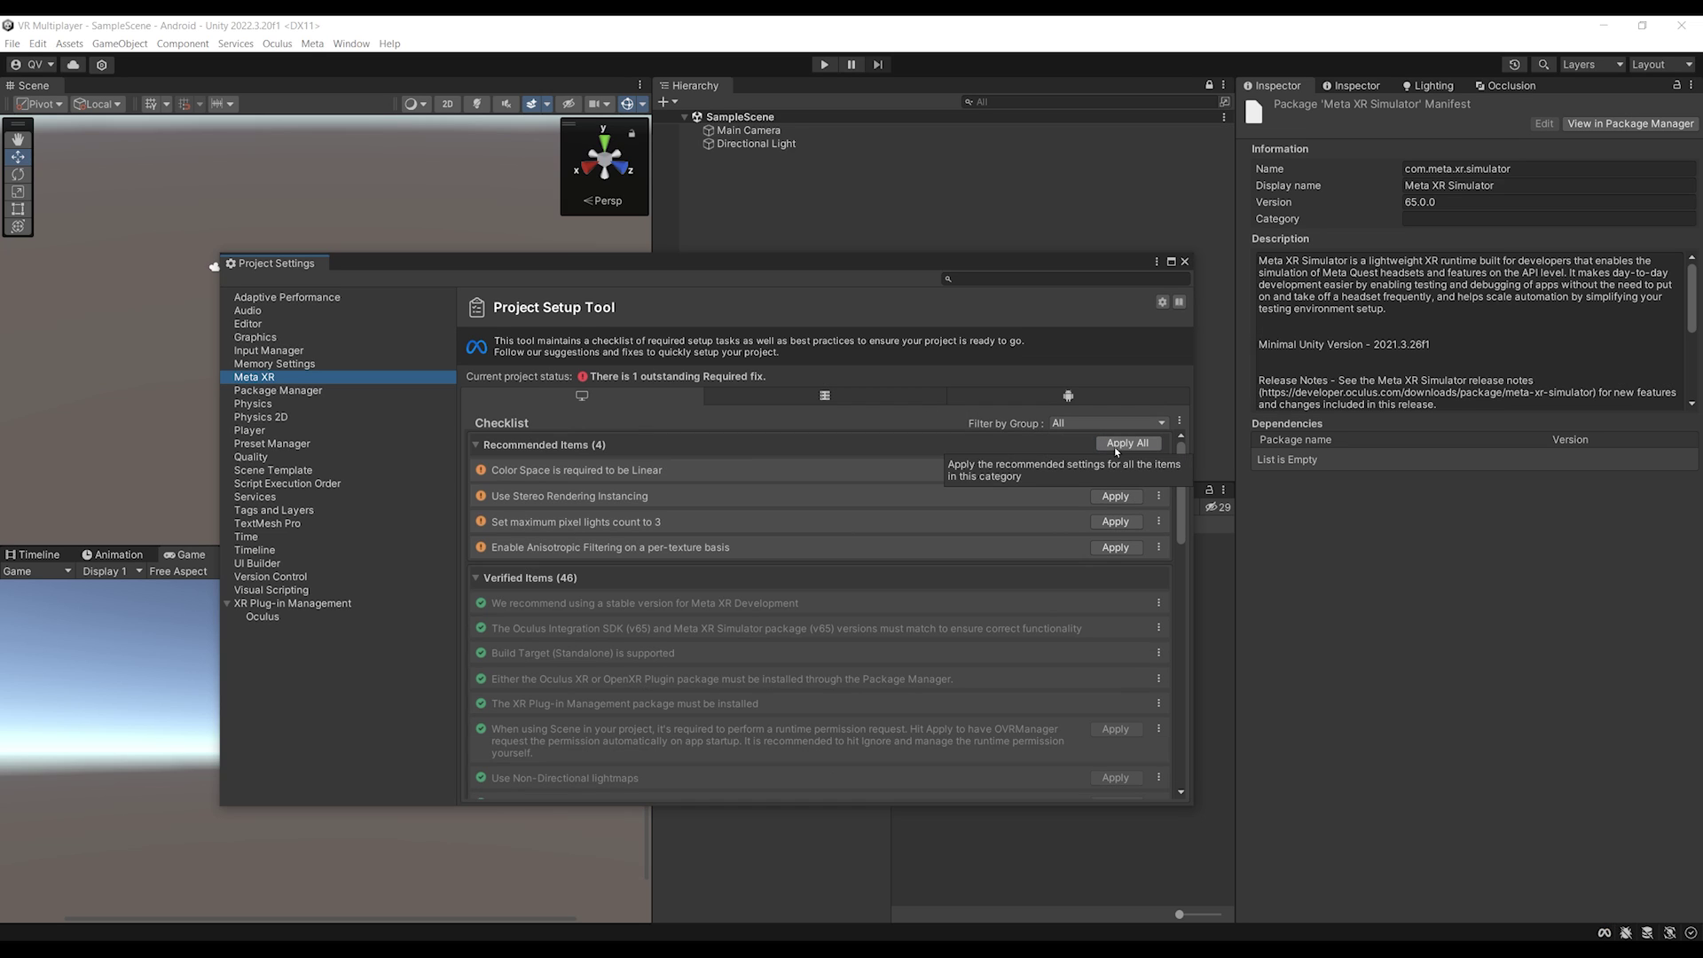
pyautogui.click(1127, 444)
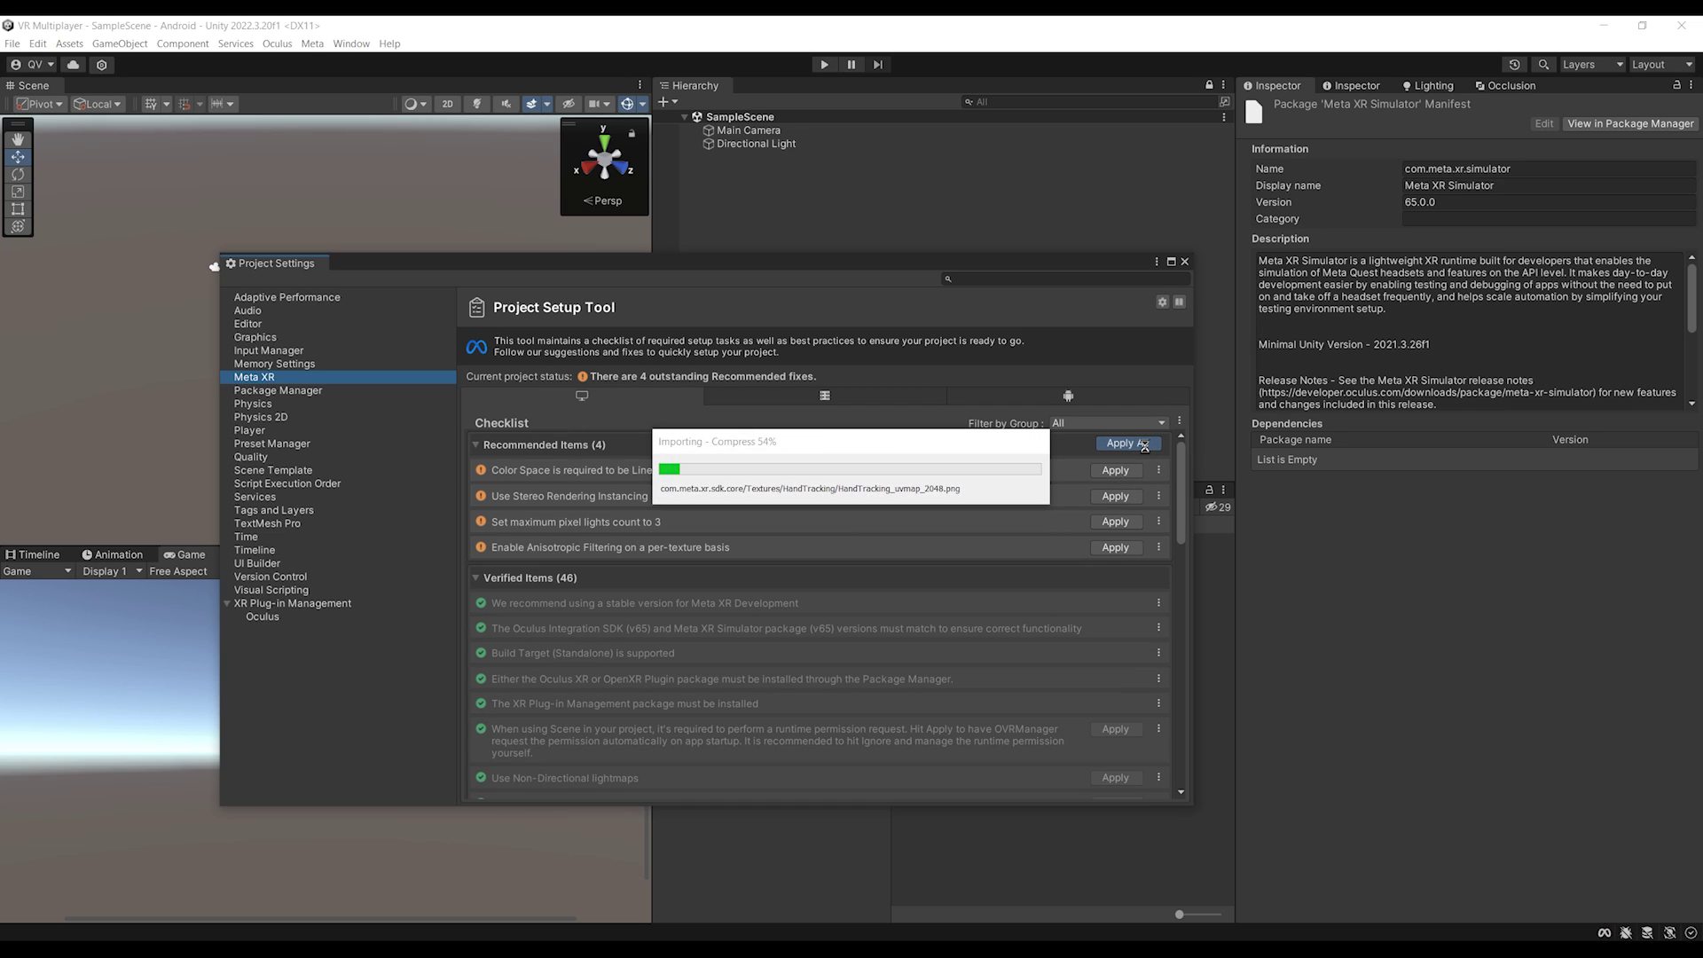
# Fix all outstanding issues and apply all recommended items for Android, check both platforms' status, and close the project settings.
pyautogui.click(1009, 400)
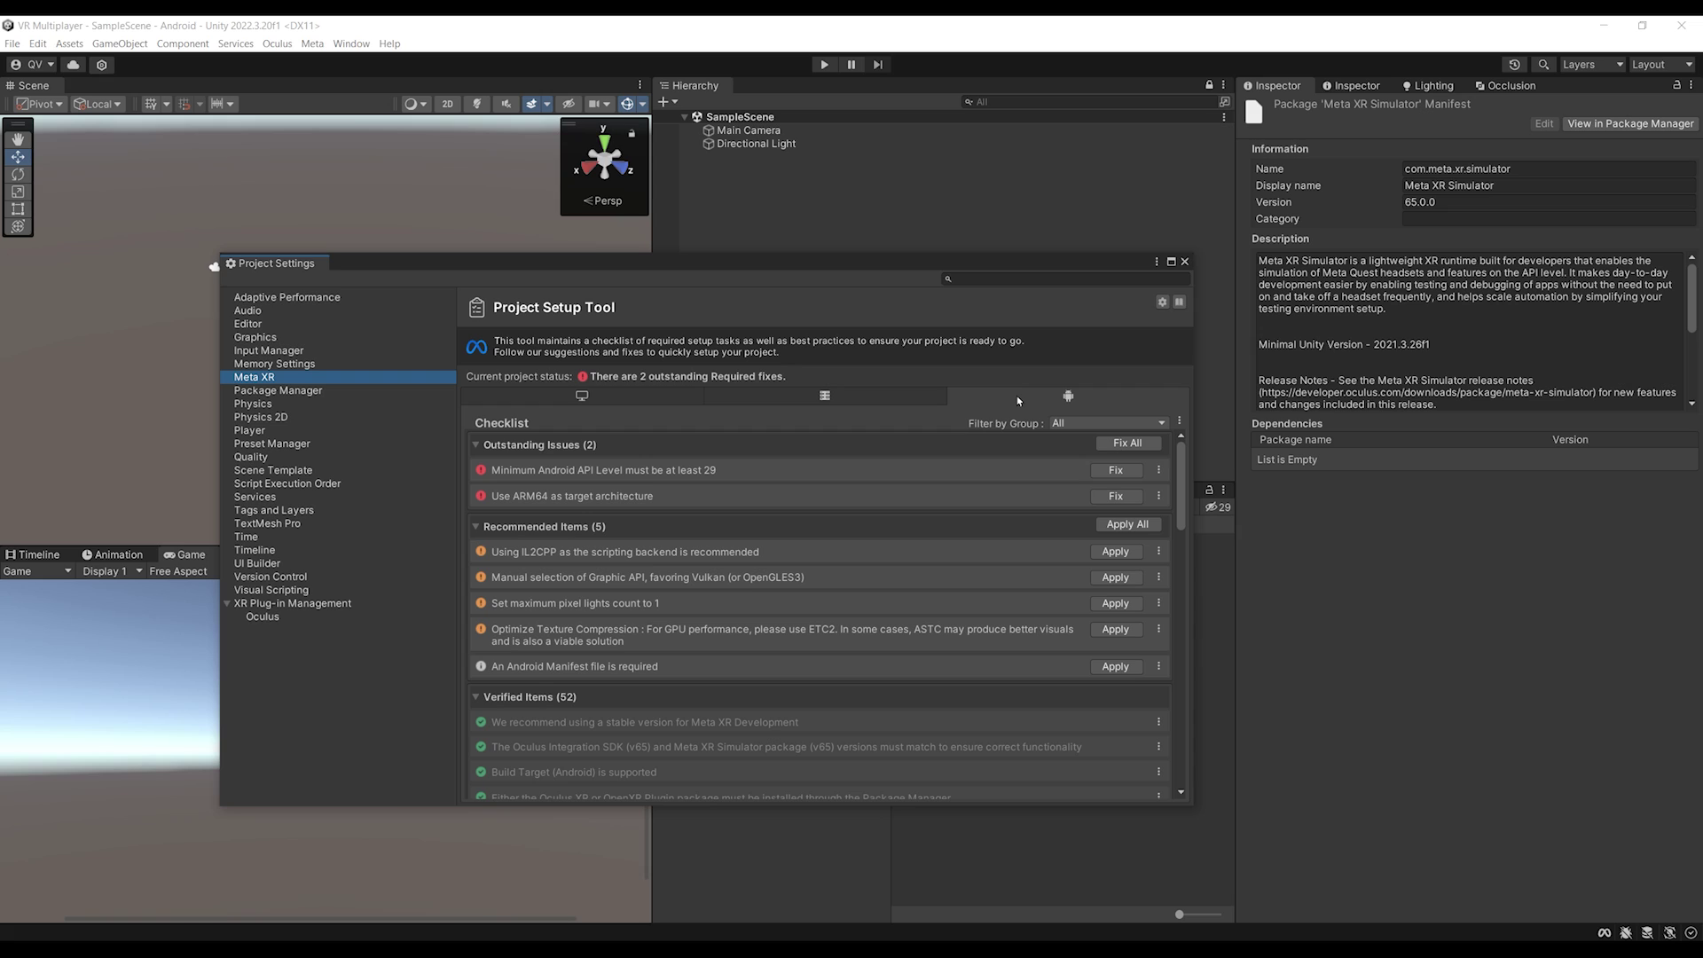
pyautogui.click(1119, 447)
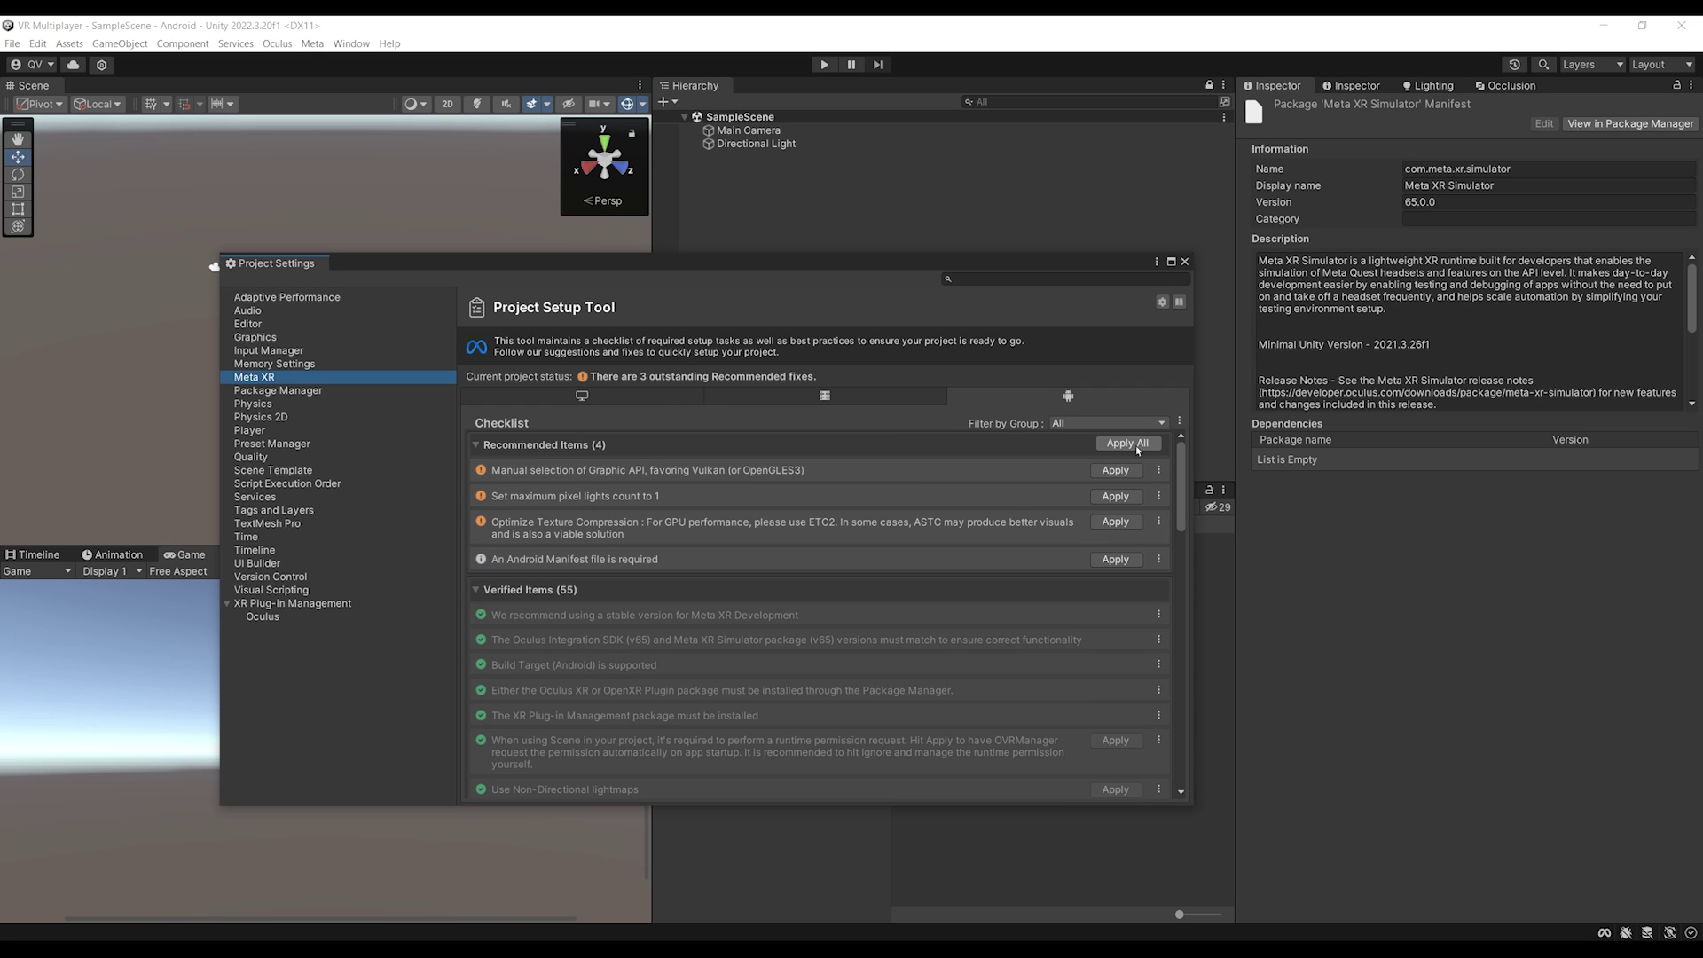
pyautogui.click(1120, 446)
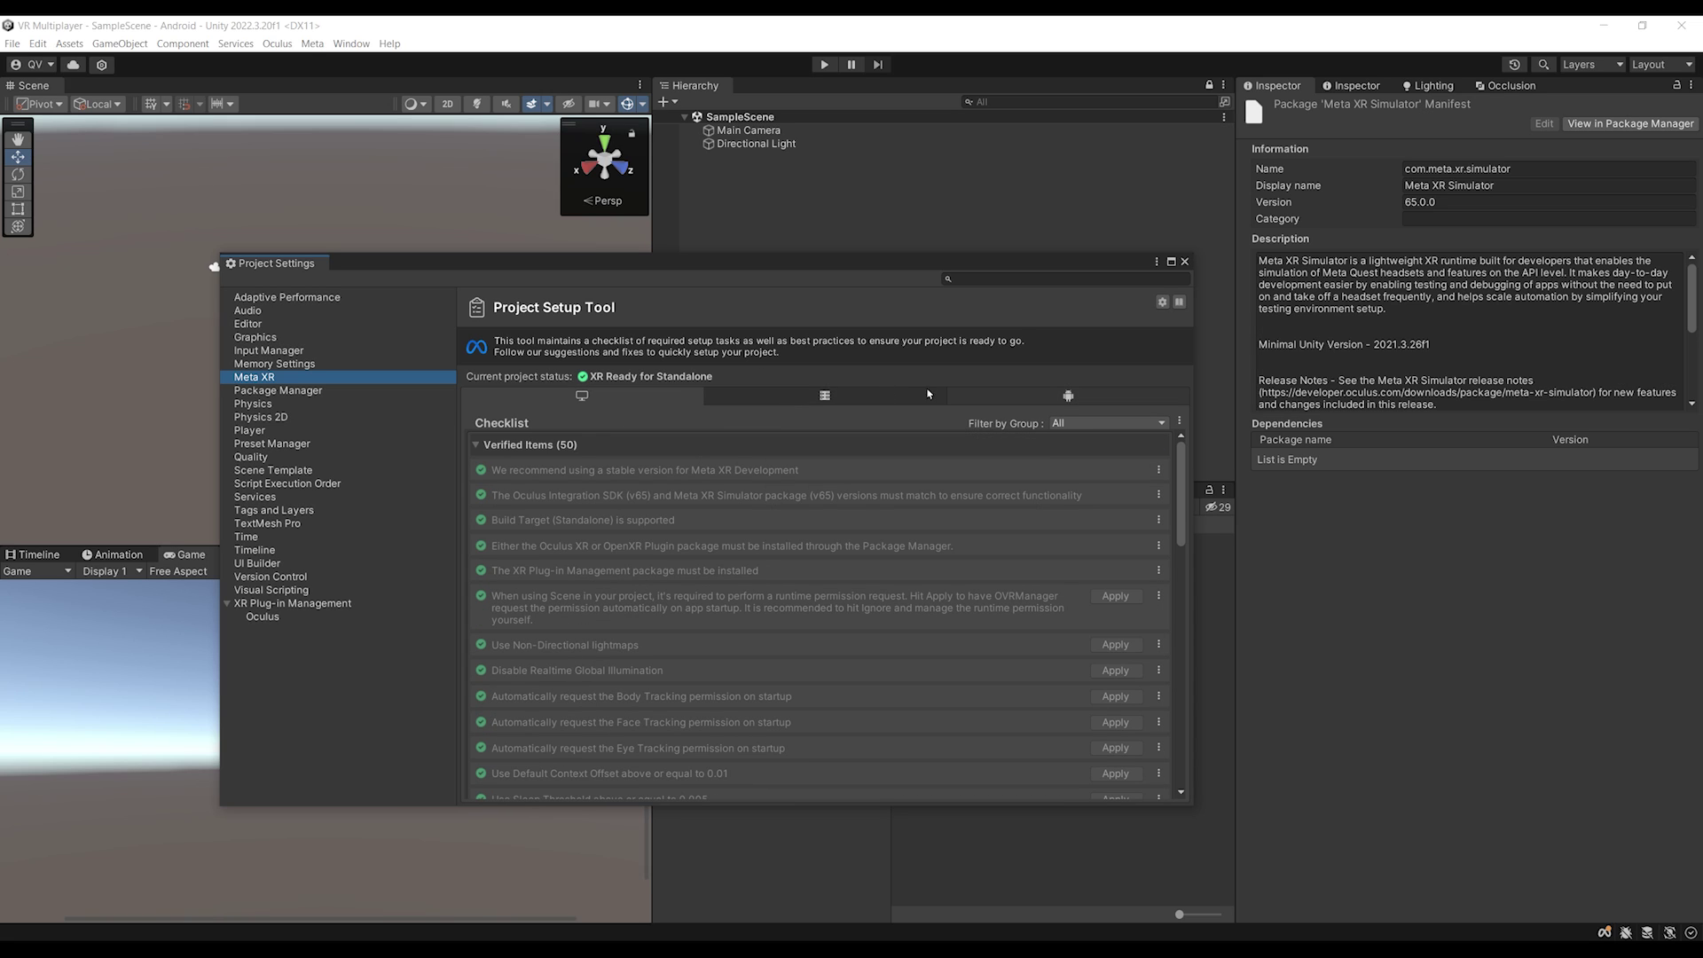
pyautogui.click(967, 396)
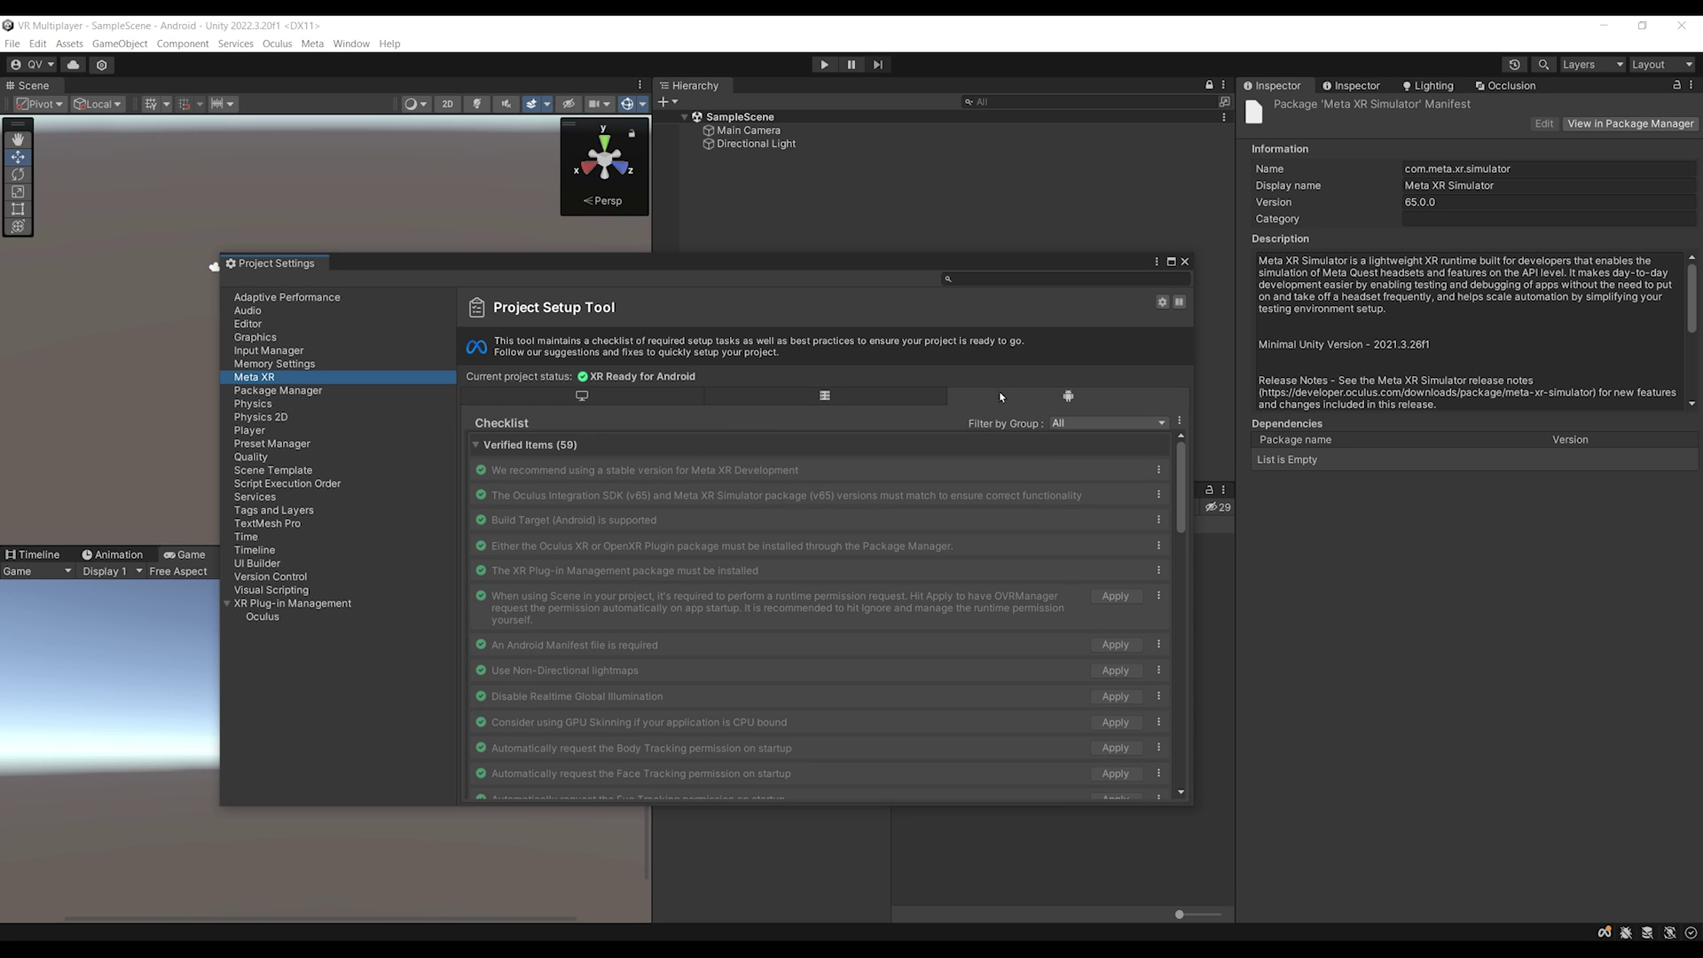
pyautogui.click(669, 401)
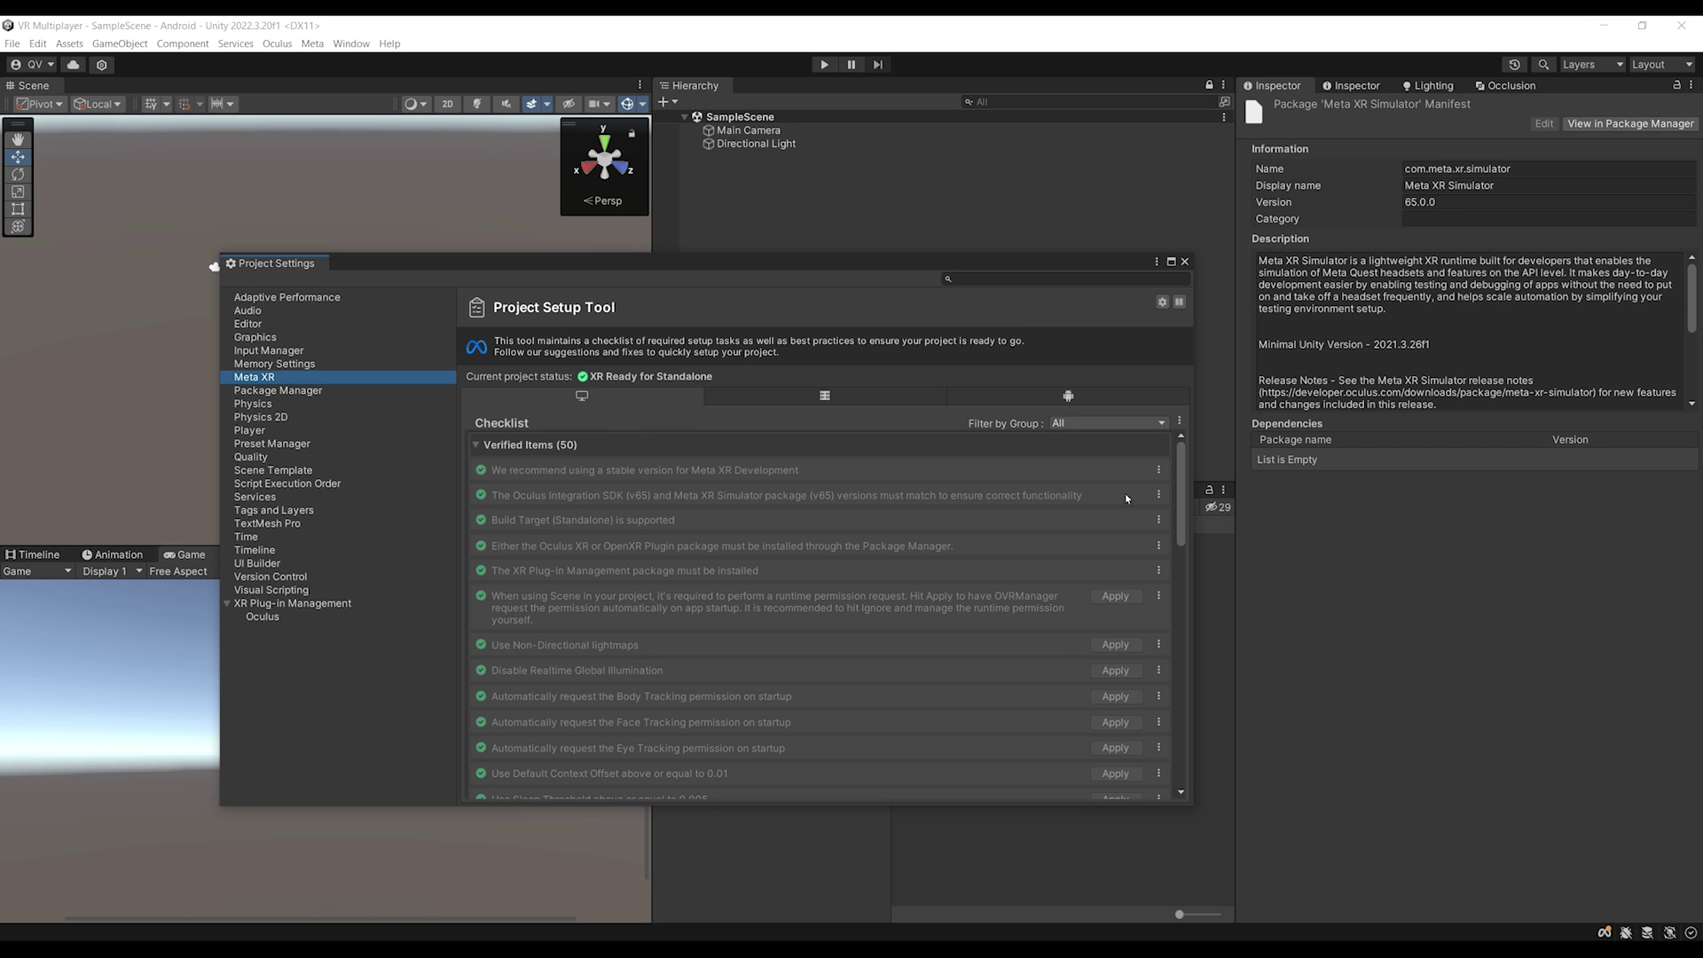
pyautogui.click(1187, 261)
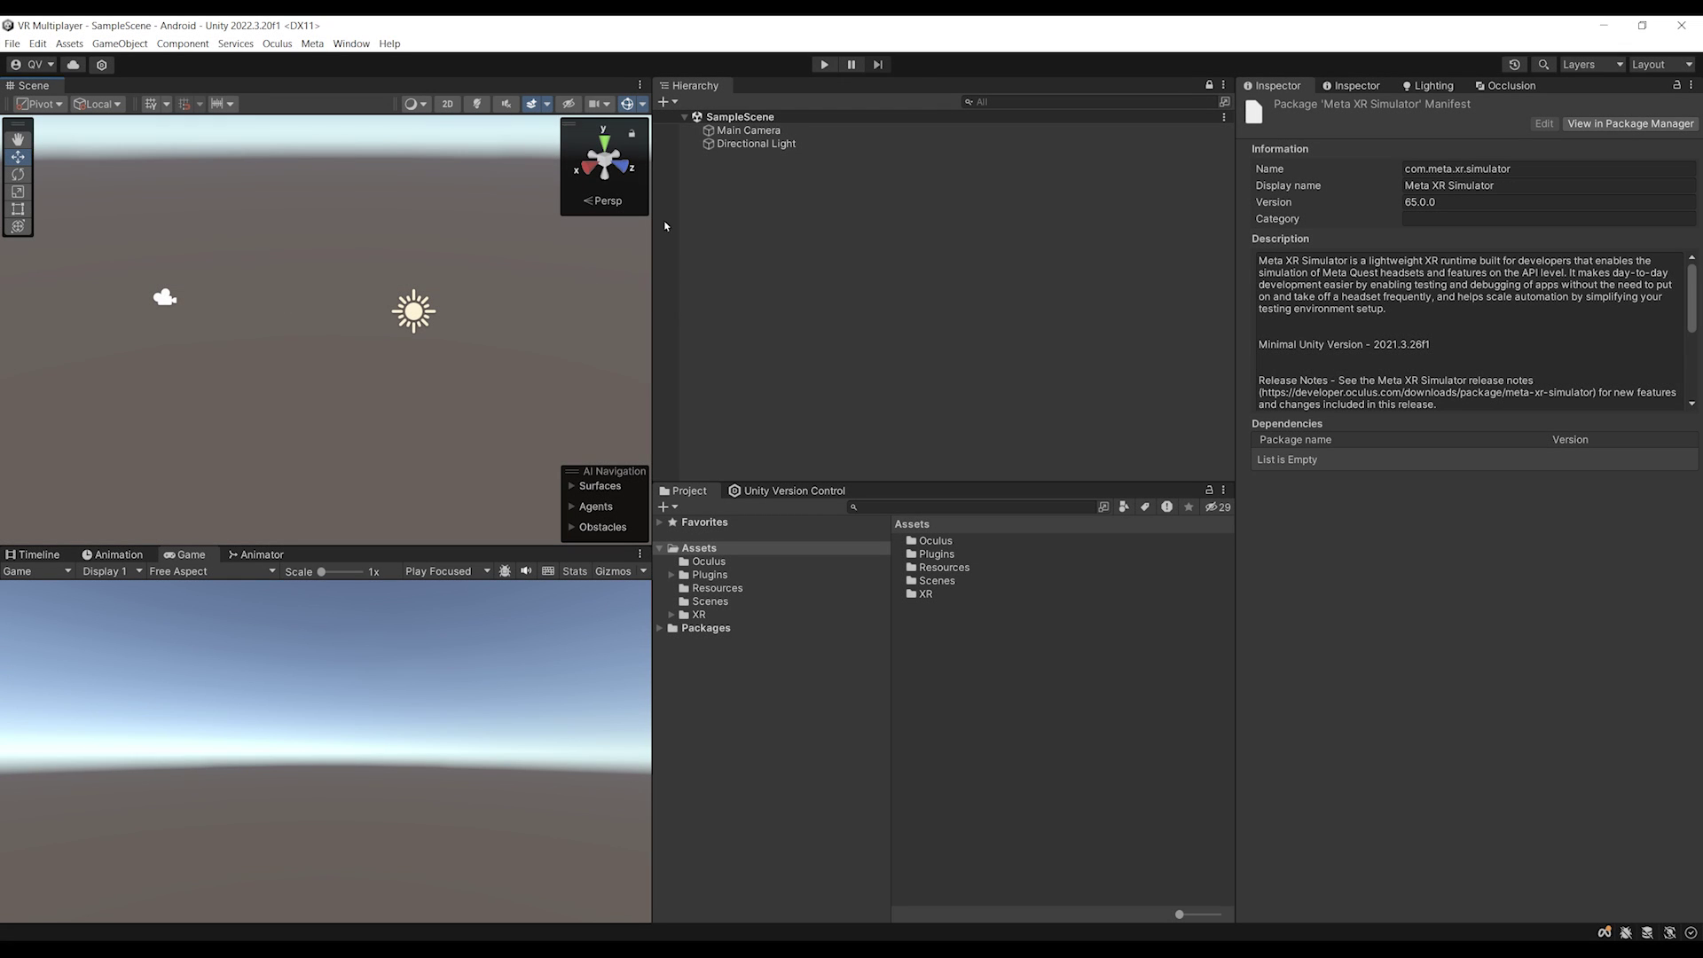
# Open the Oculus Building Blocks library and browse the available blocks through to the end of the list.
pyautogui.click(282, 45)
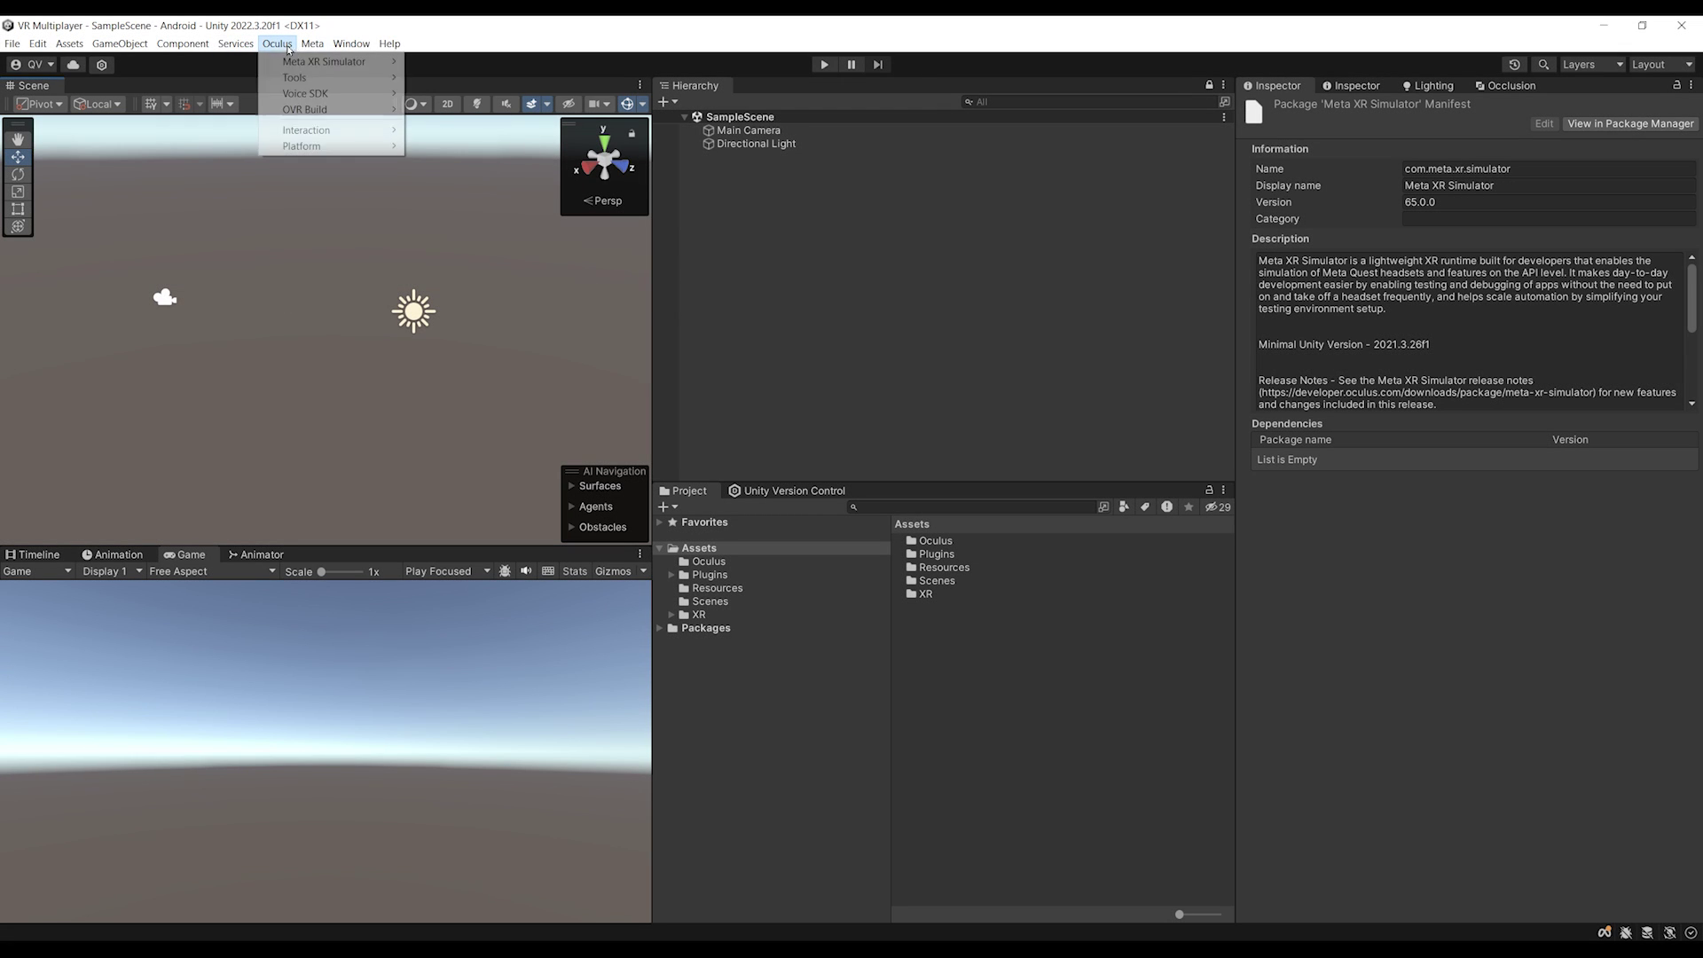
pyautogui.moveTo(306, 78)
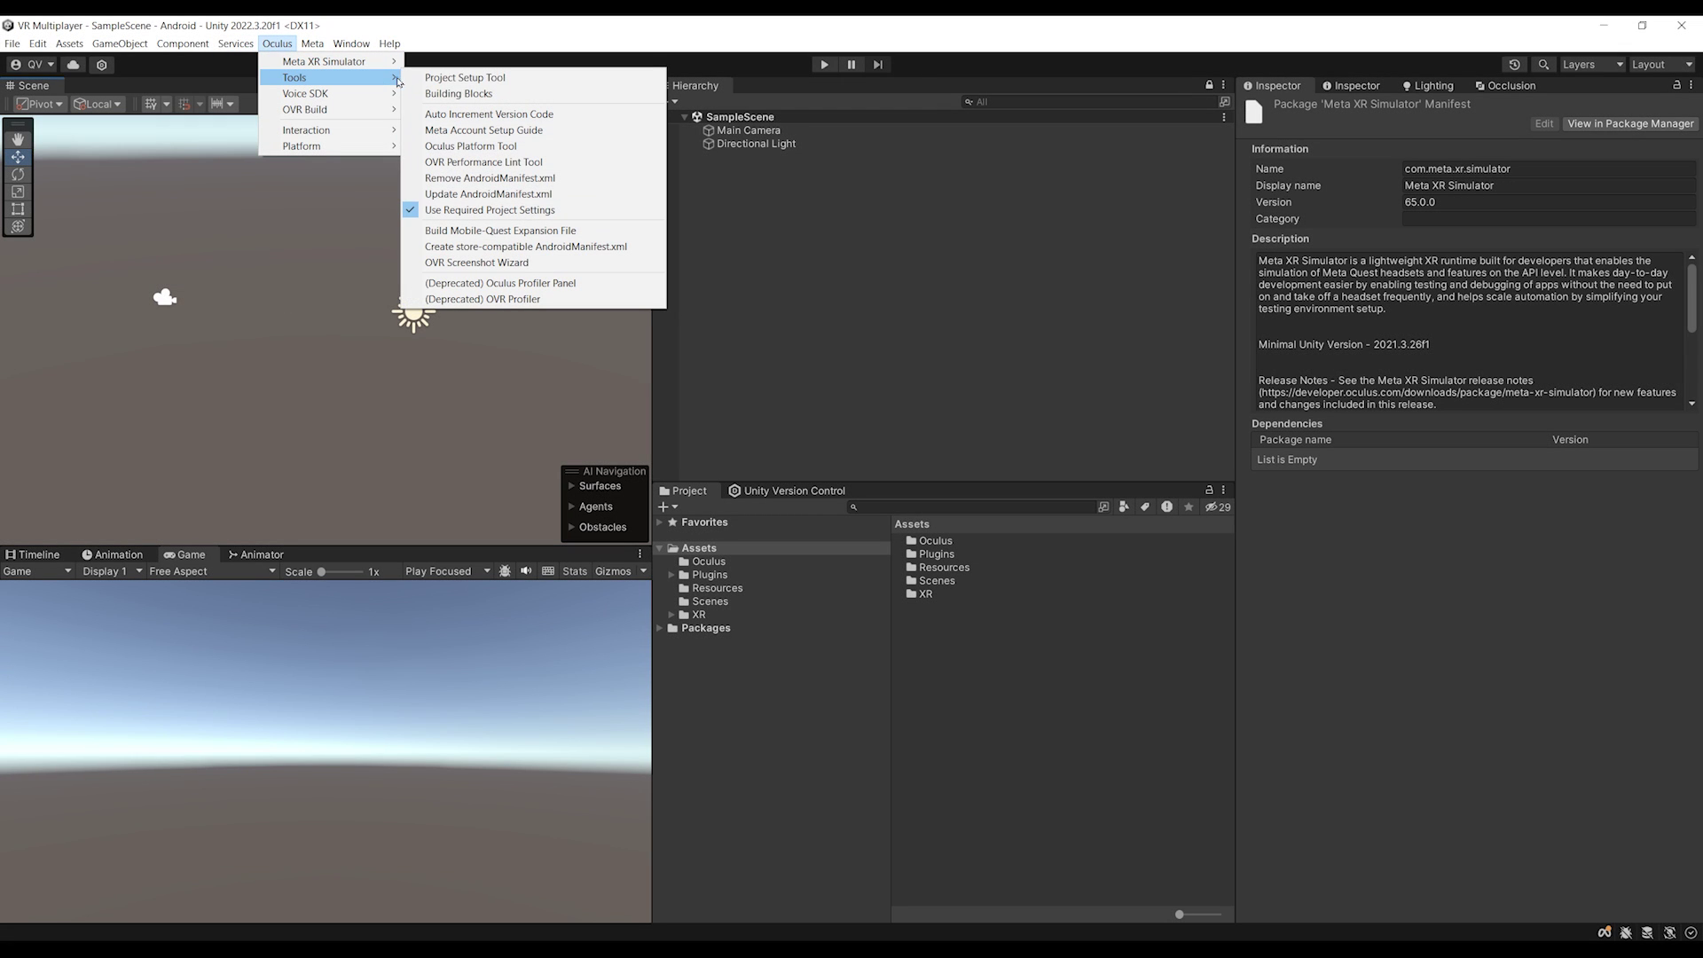
pyautogui.click(484, 92)
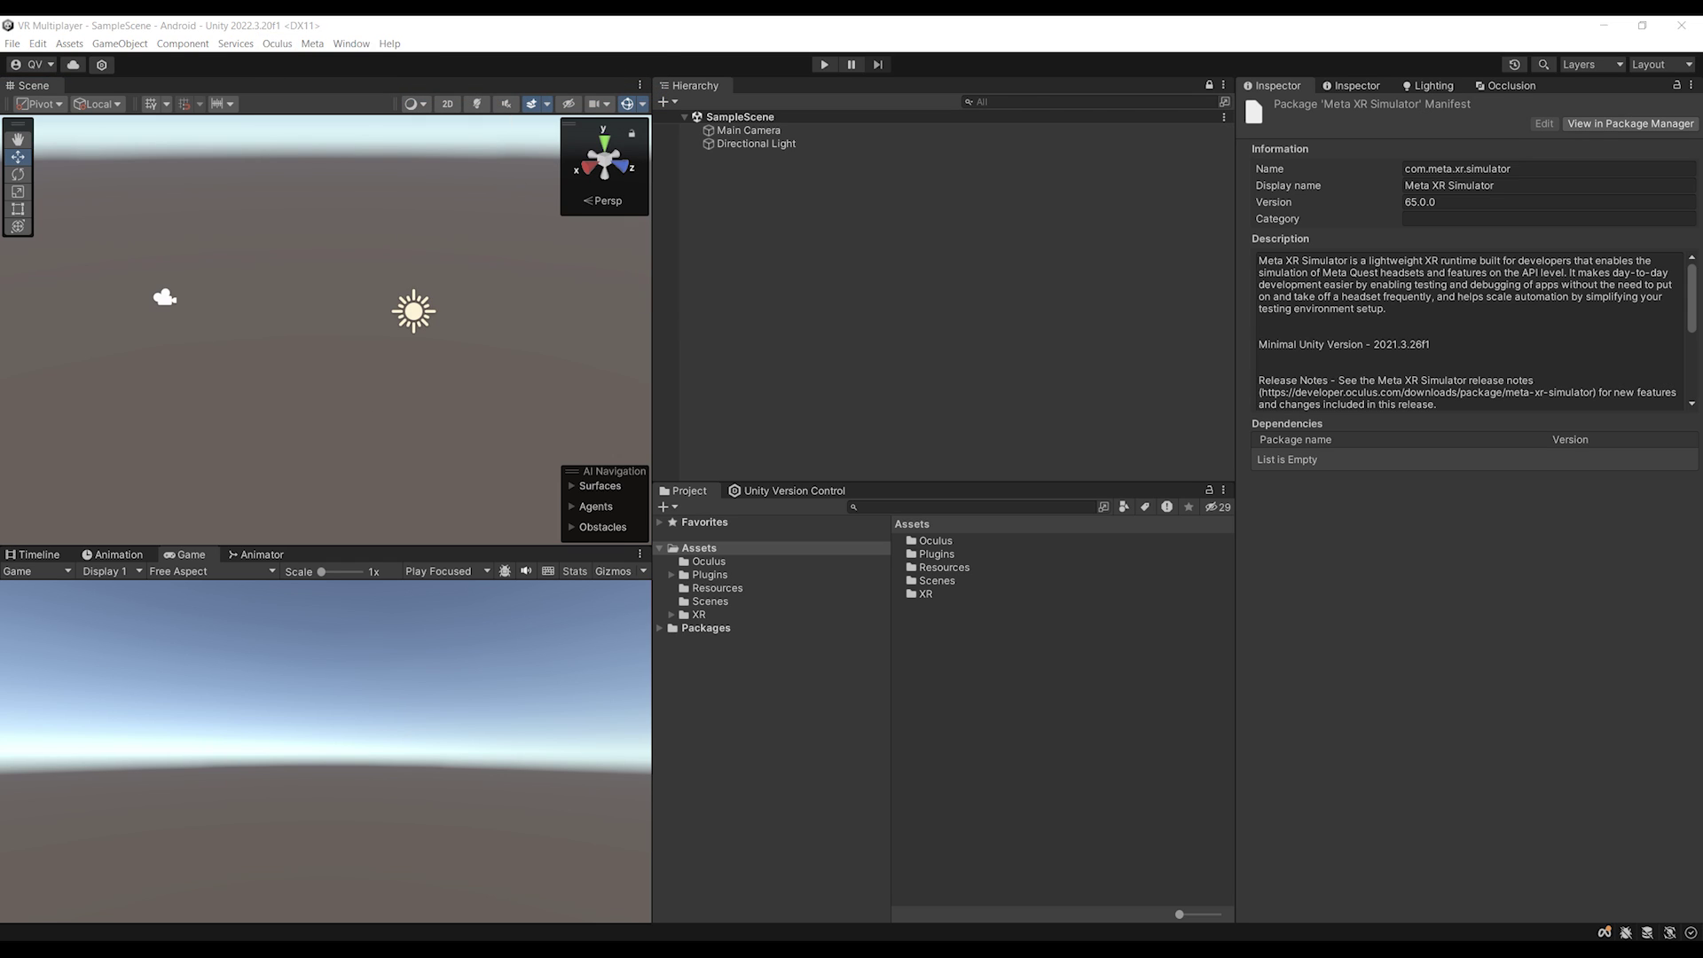
pyautogui.moveTo(327, 381); pyautogui.dragTo(306, 87)
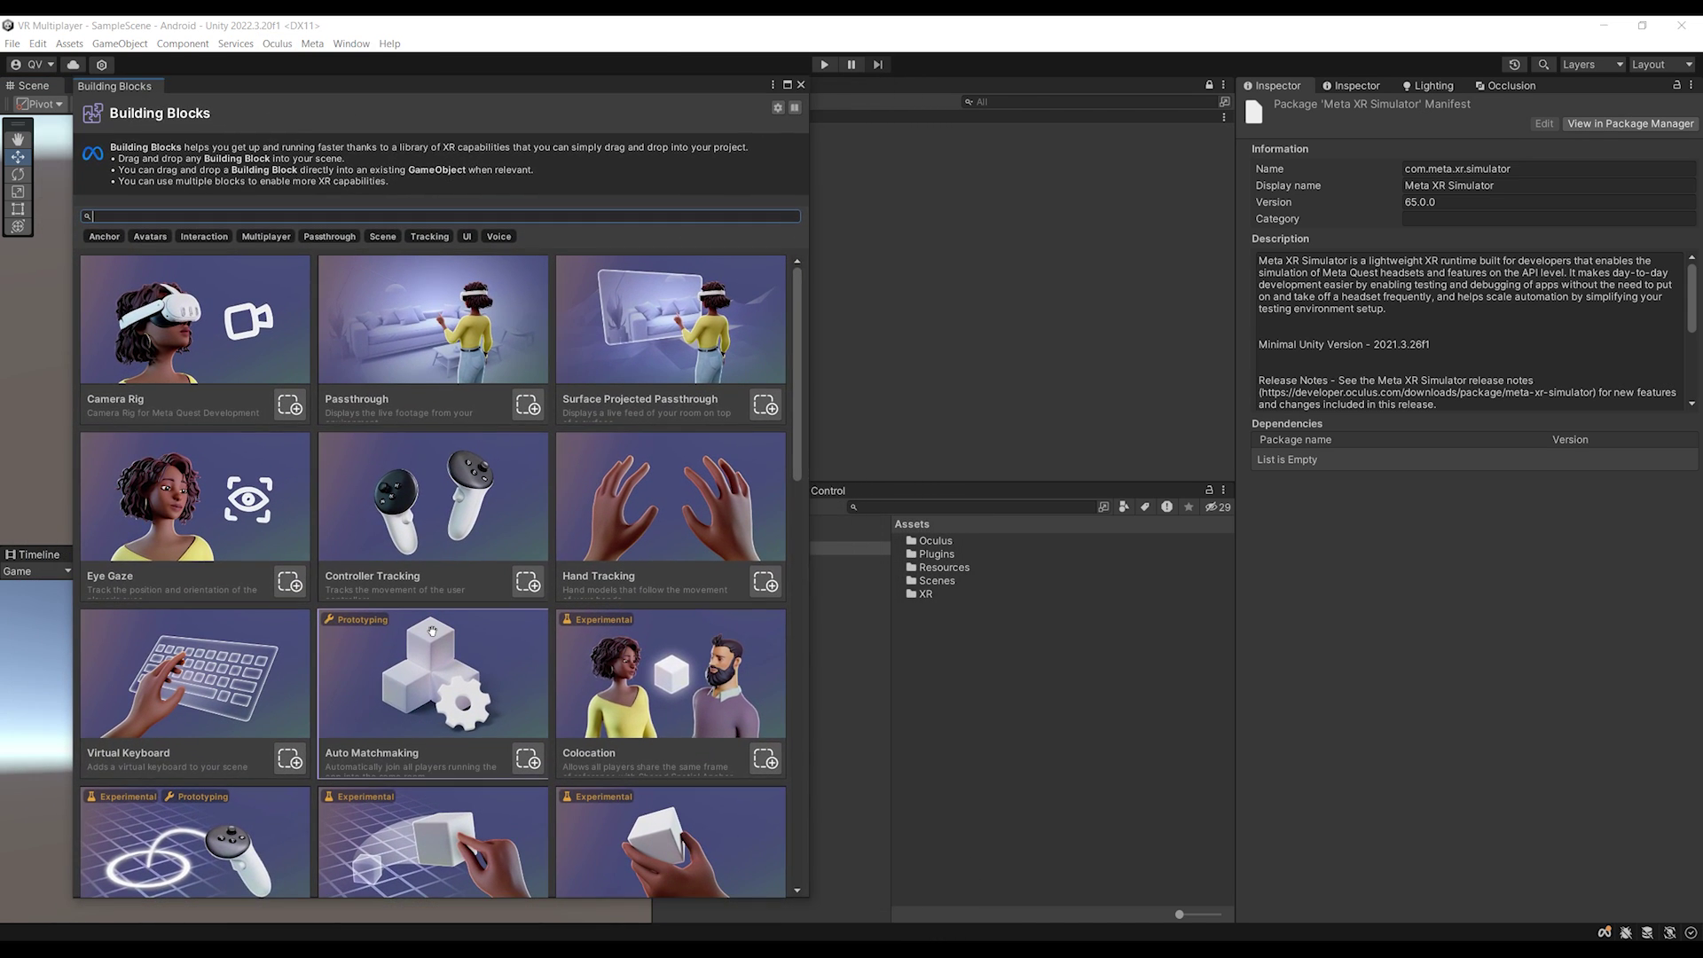
pyautogui.scroll(-3, 432, 630)
pyautogui.scroll(-10, 435, 636)
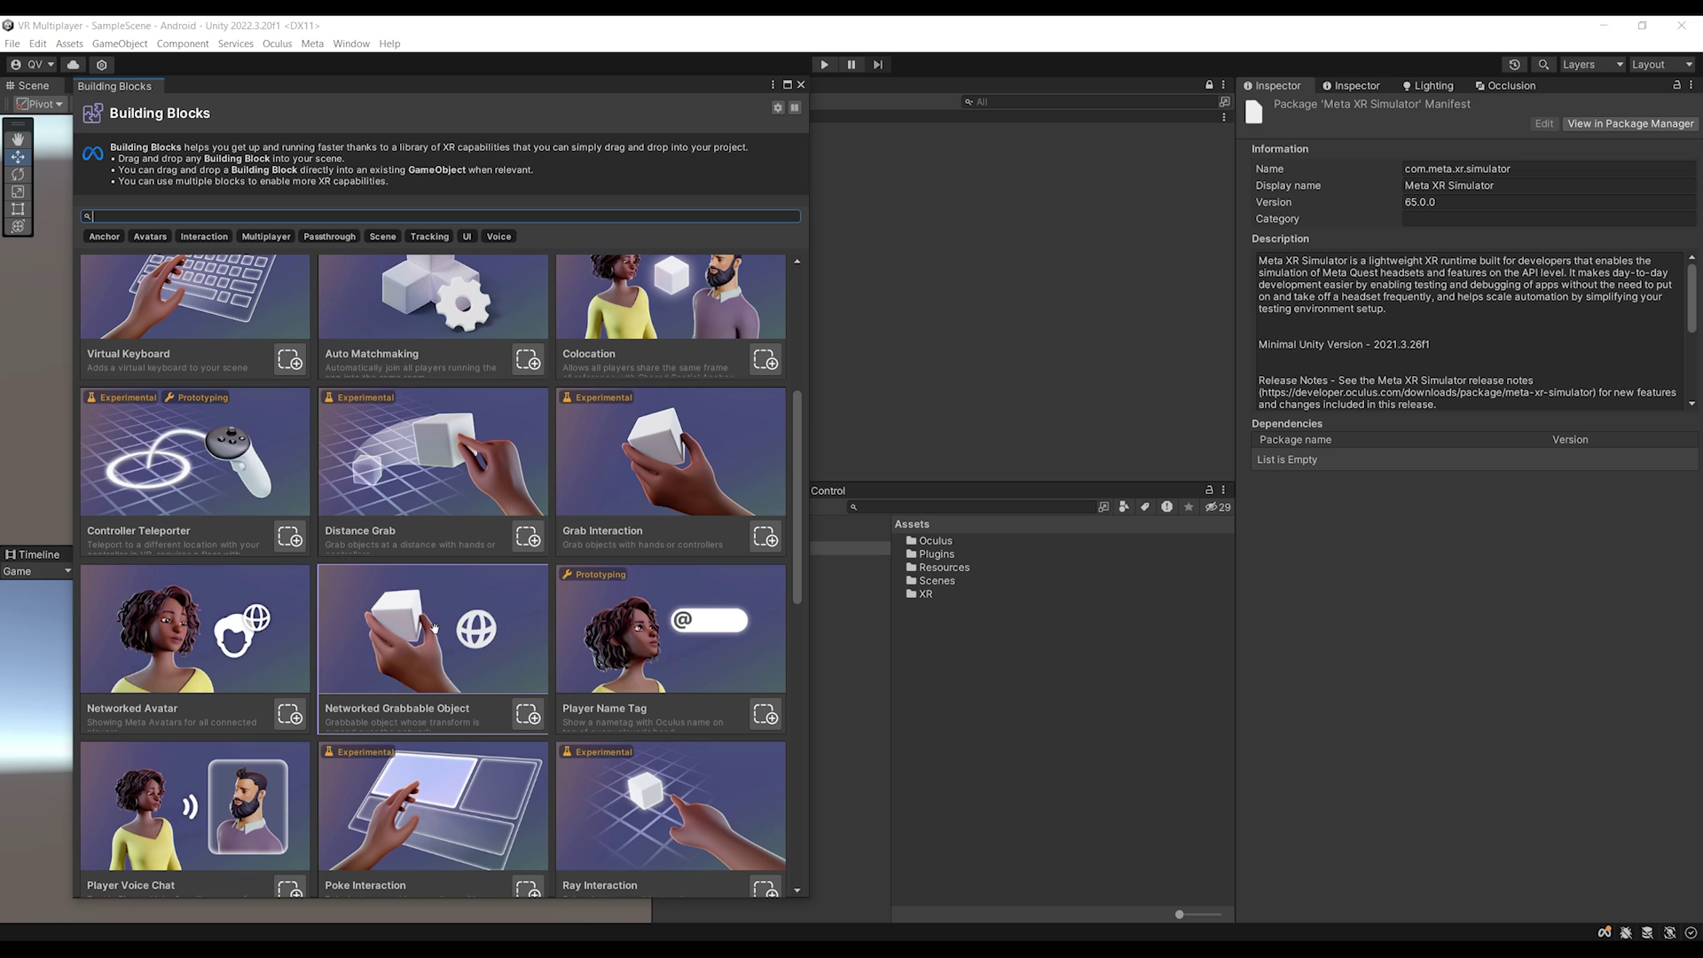
pyautogui.scroll(-8, 479, 659)
pyautogui.scroll(-3, 479, 659)
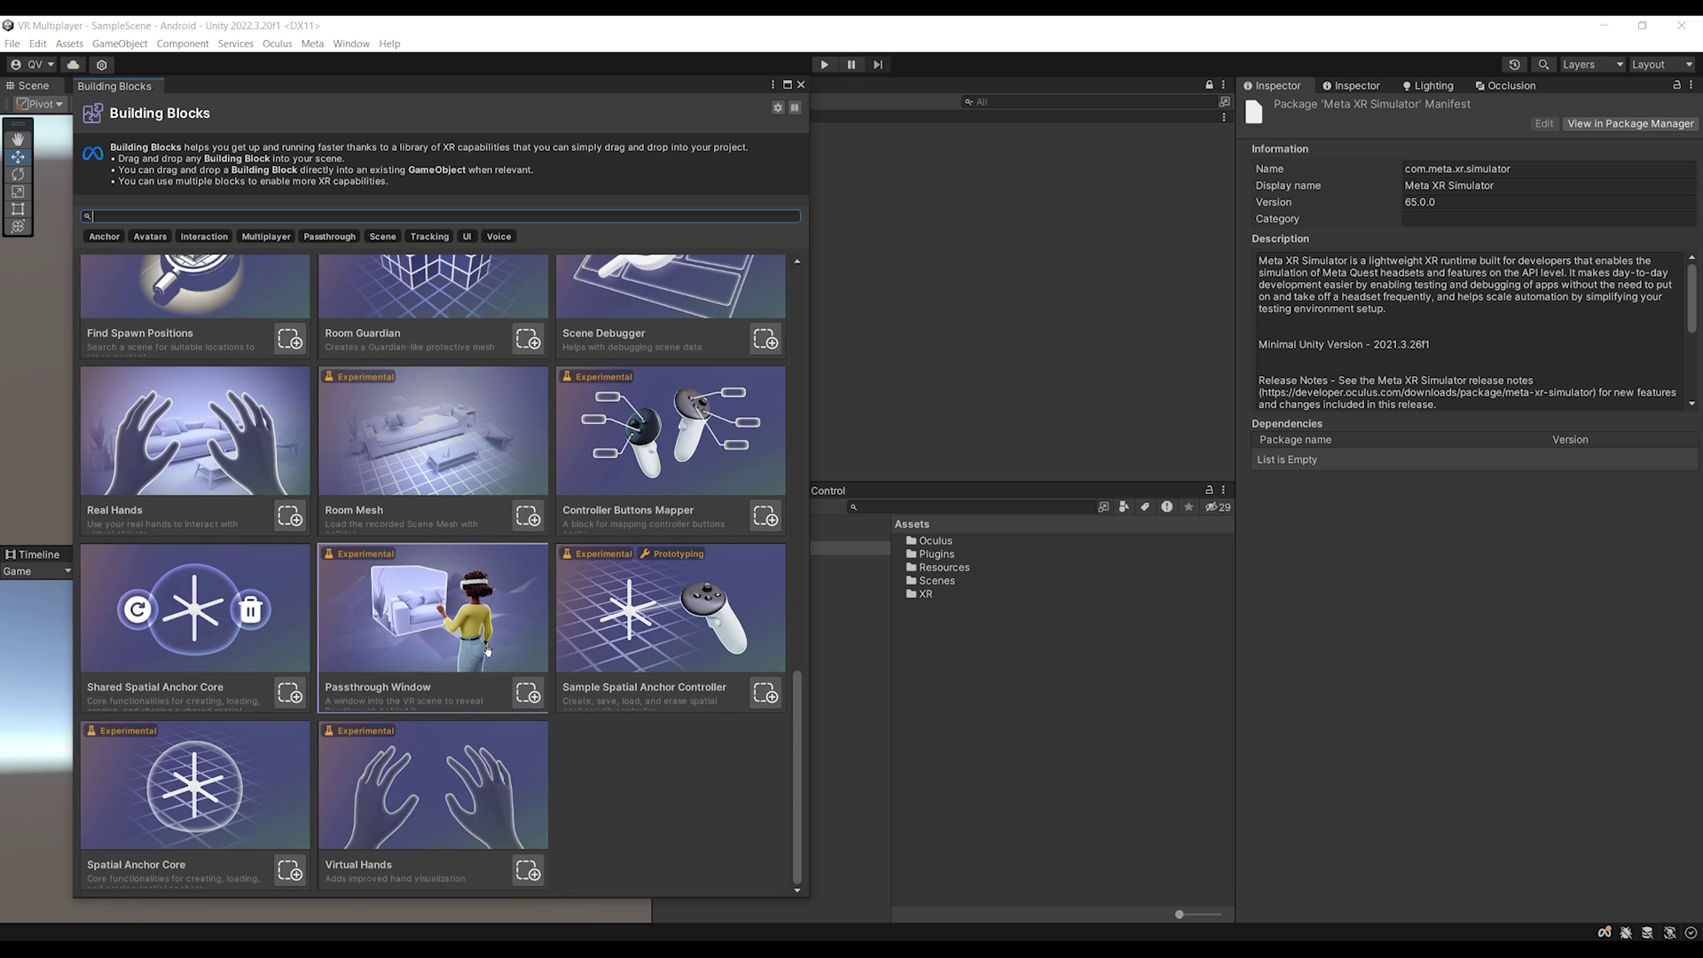
# Add the Camera Rig building block from the Building Blocks library to the SampleScene hierarchy.
pyautogui.scroll(7, 486, 652)
pyautogui.scroll(7, 611, 778)
pyautogui.scroll(10, 611, 779)
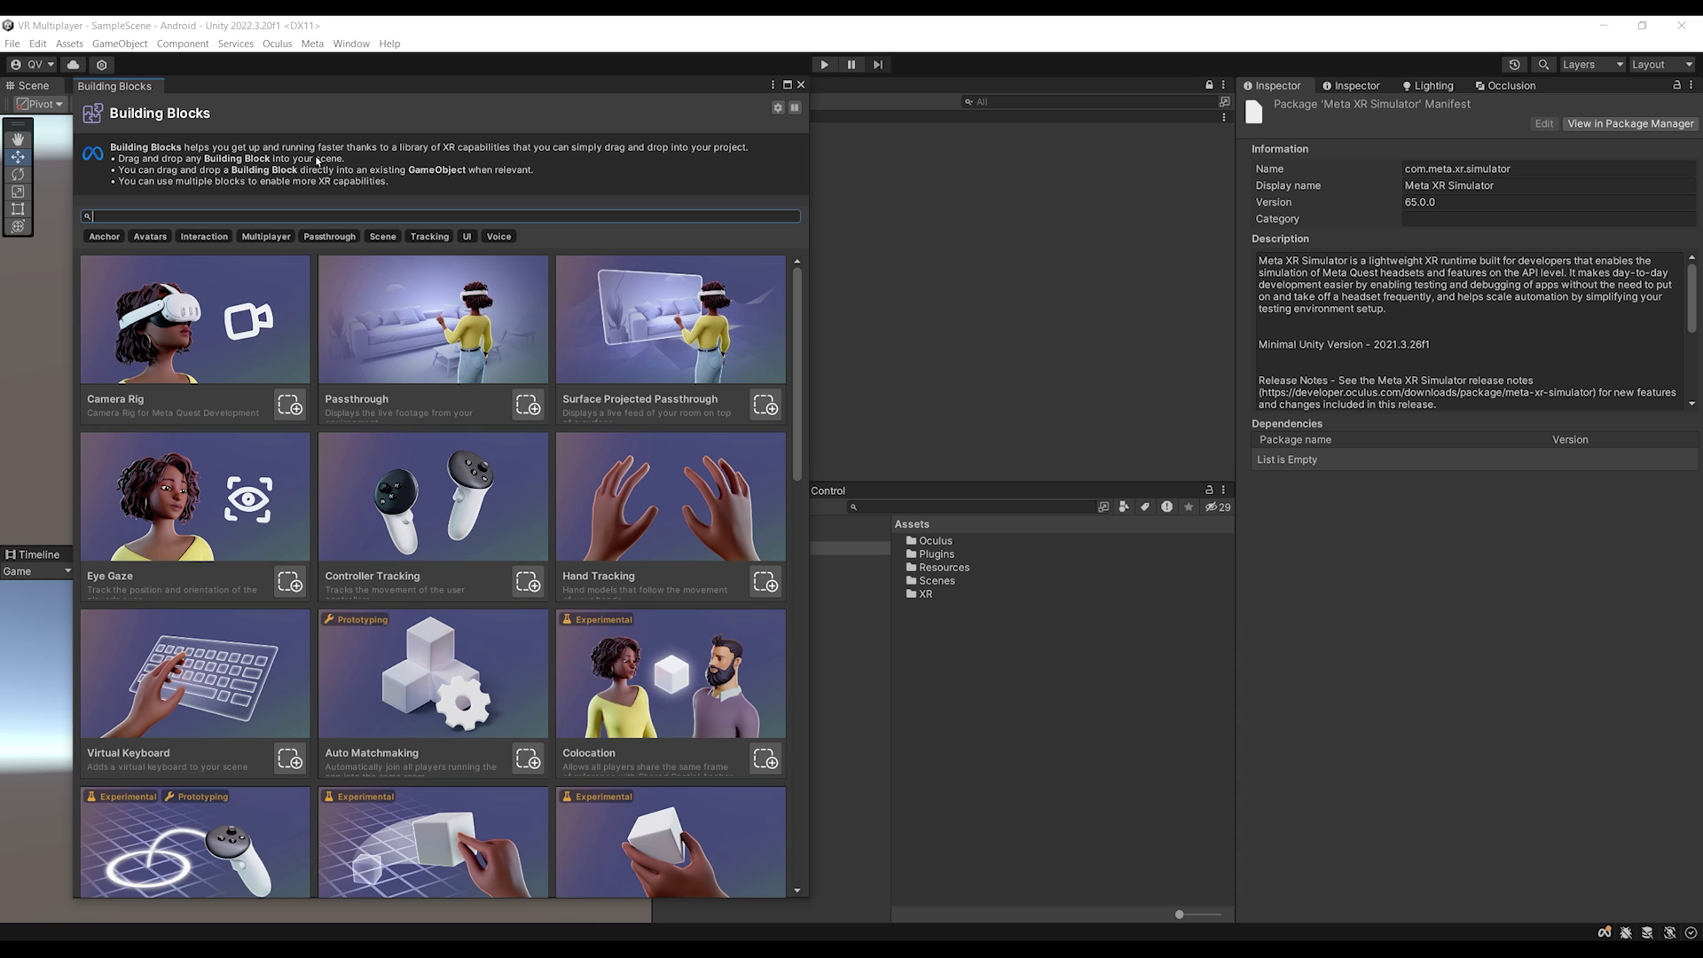
pyautogui.moveTo(279, 96); pyautogui.dragTo(423, 208)
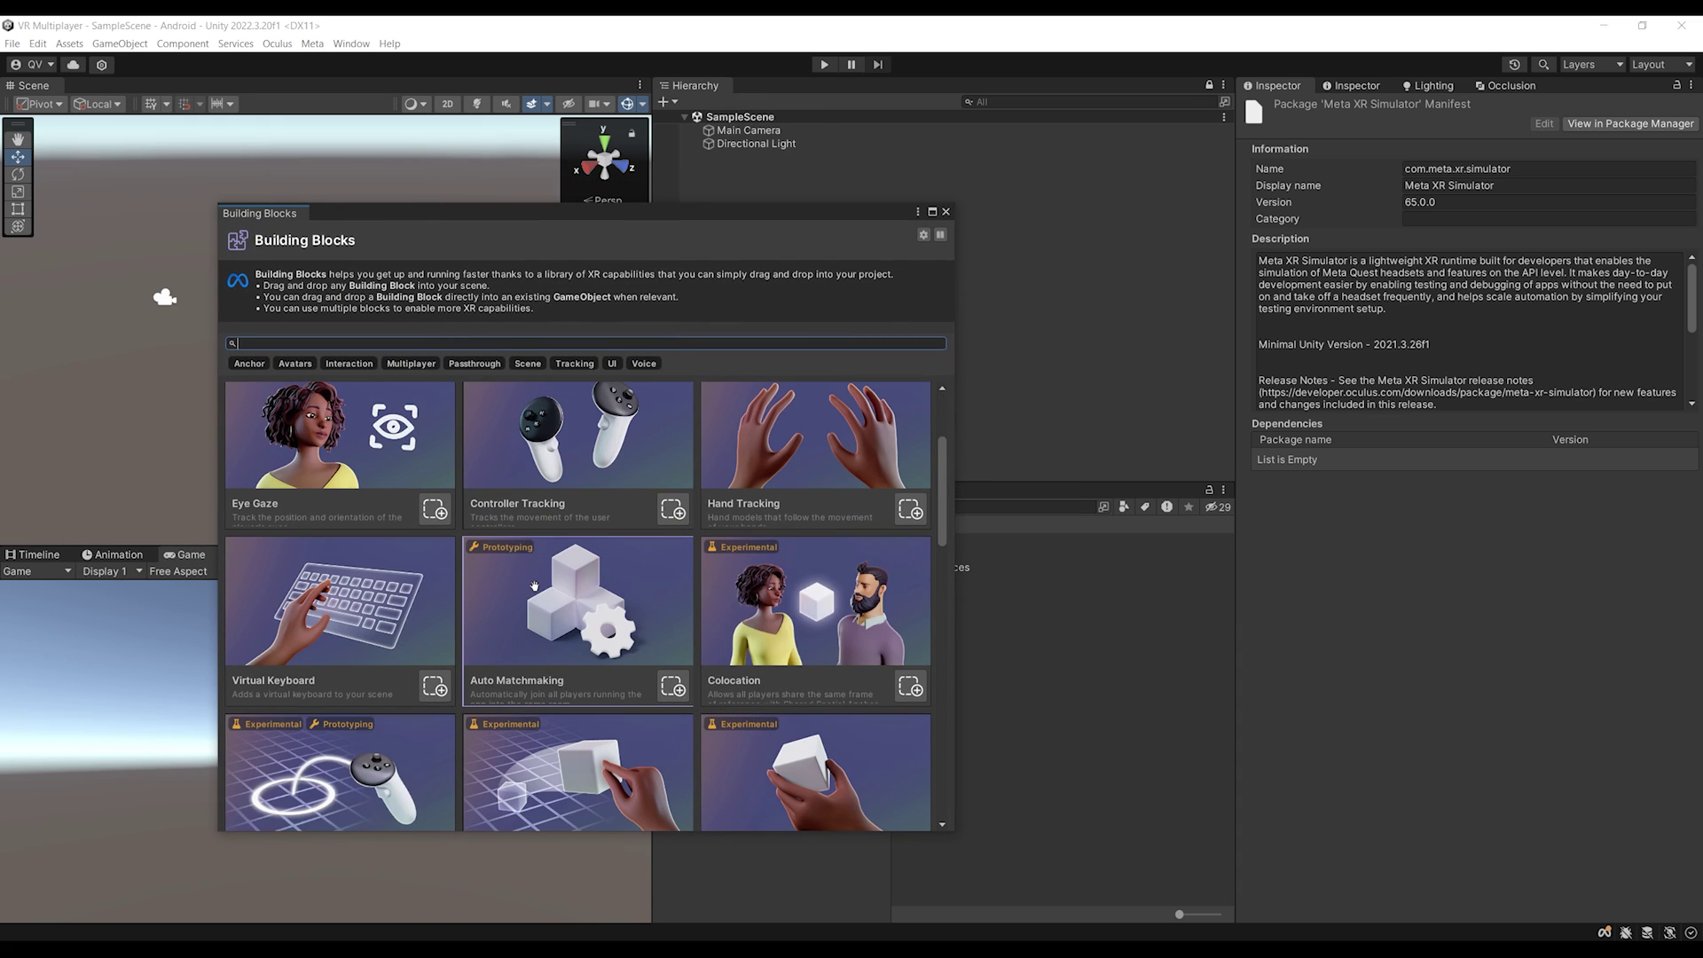
pyautogui.scroll(-4, 539, 583)
pyautogui.scroll(7, 658, 509)
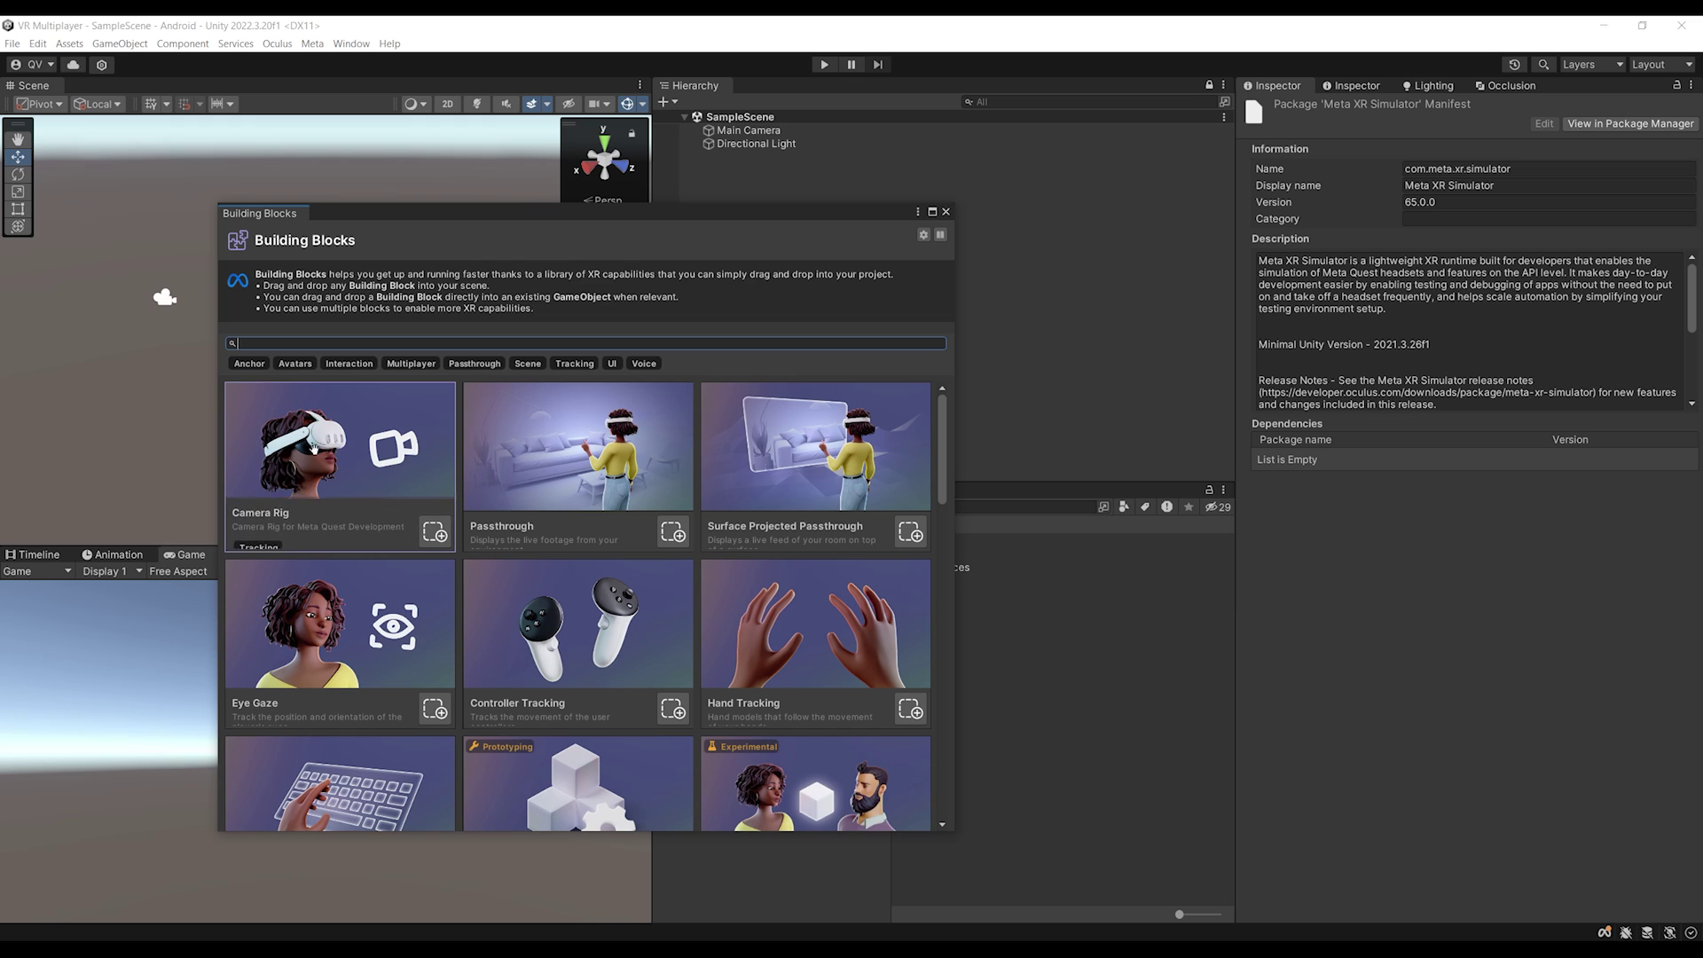
pyautogui.moveTo(569, 221); pyautogui.dragTo(384, 272)
pyautogui.moveTo(150, 586); pyautogui.dragTo(889, 315)
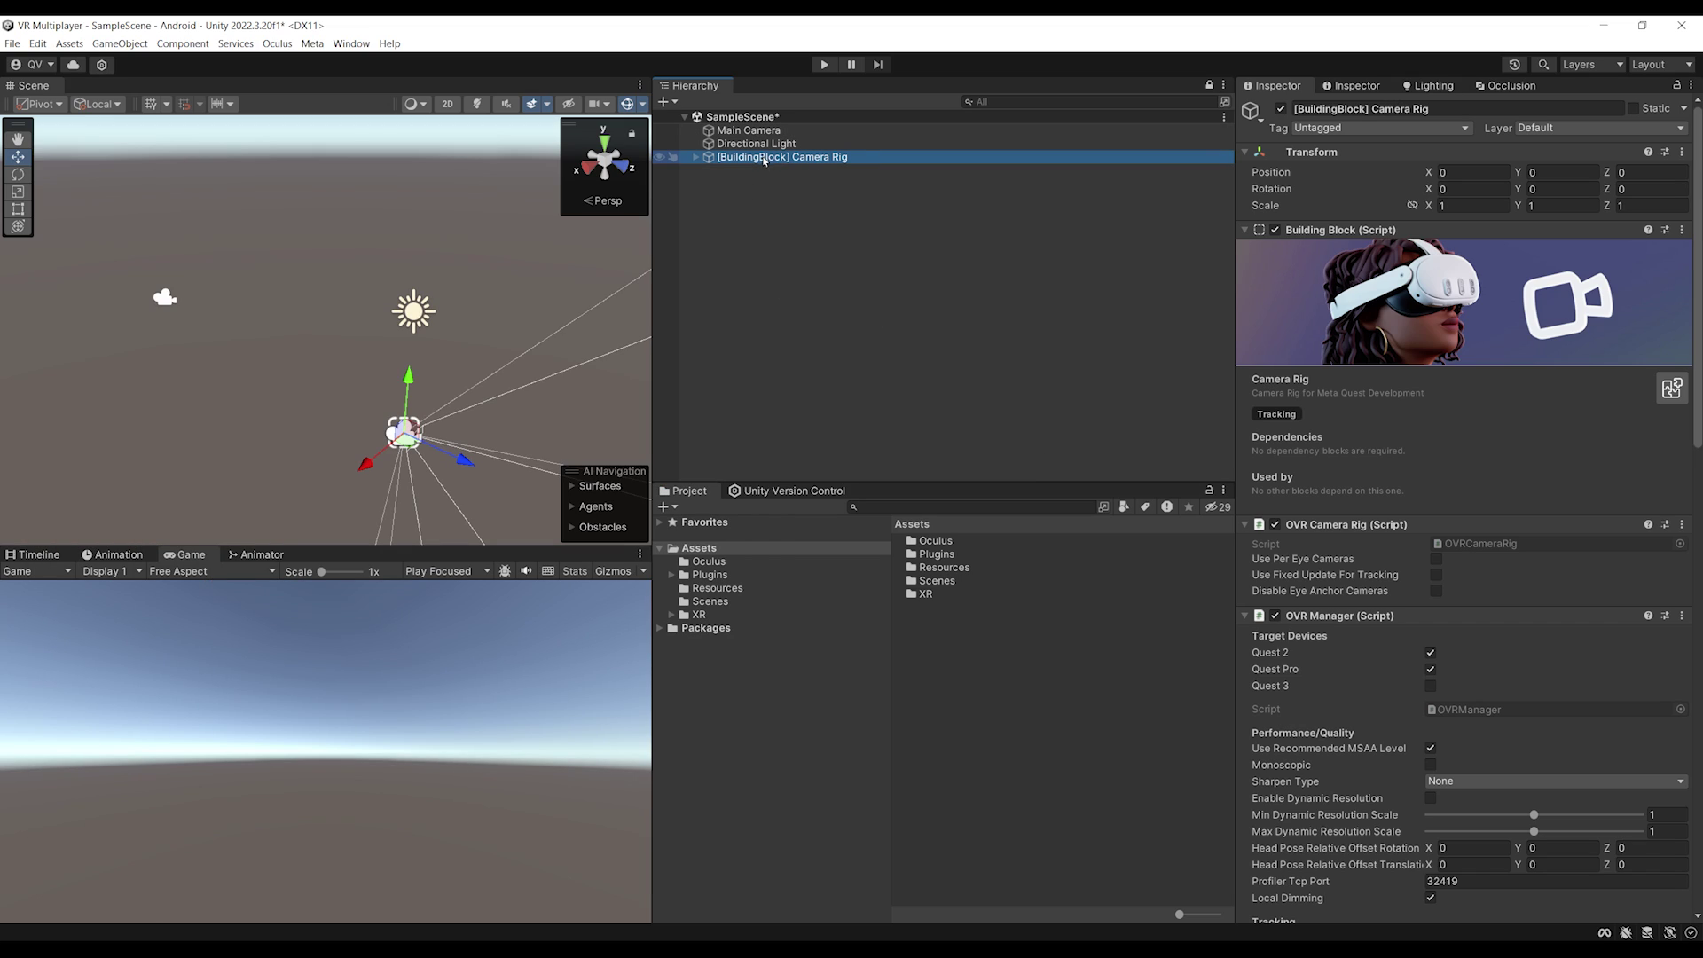
# Expand the Camera Rig and its TrackingSpace, and enable Quest 3 as a target device in its OVR Manager.
pyautogui.click(697, 157)
pyautogui.click(708, 170)
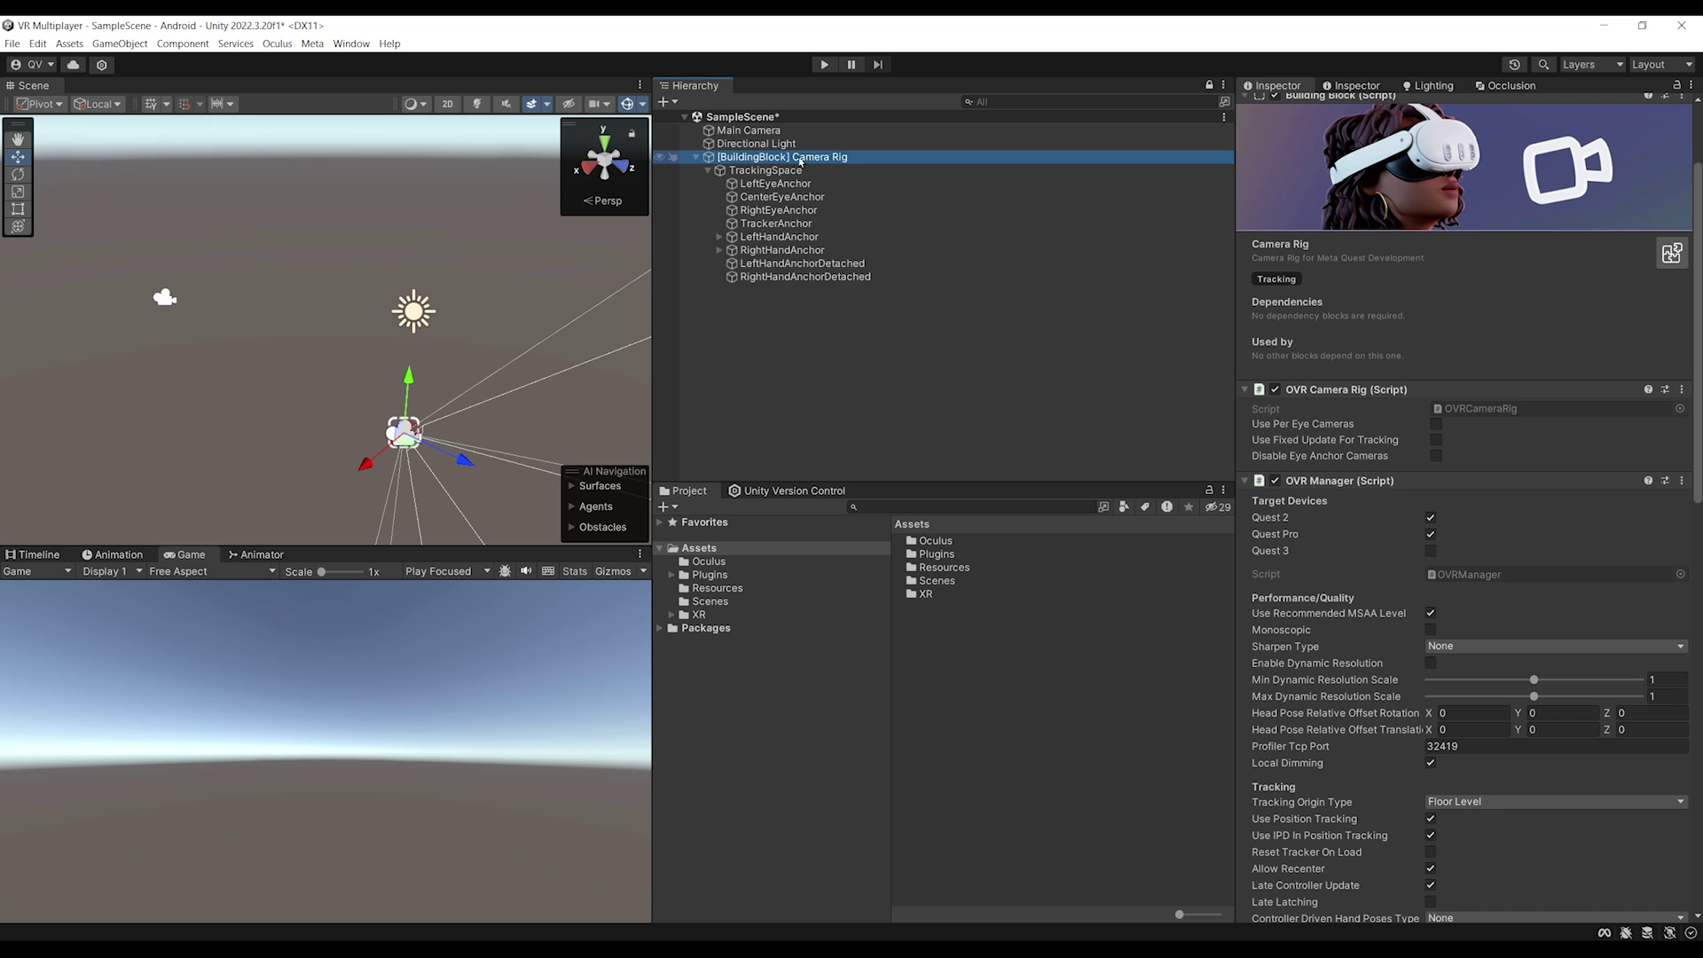
pyautogui.doubleClick(794, 165)
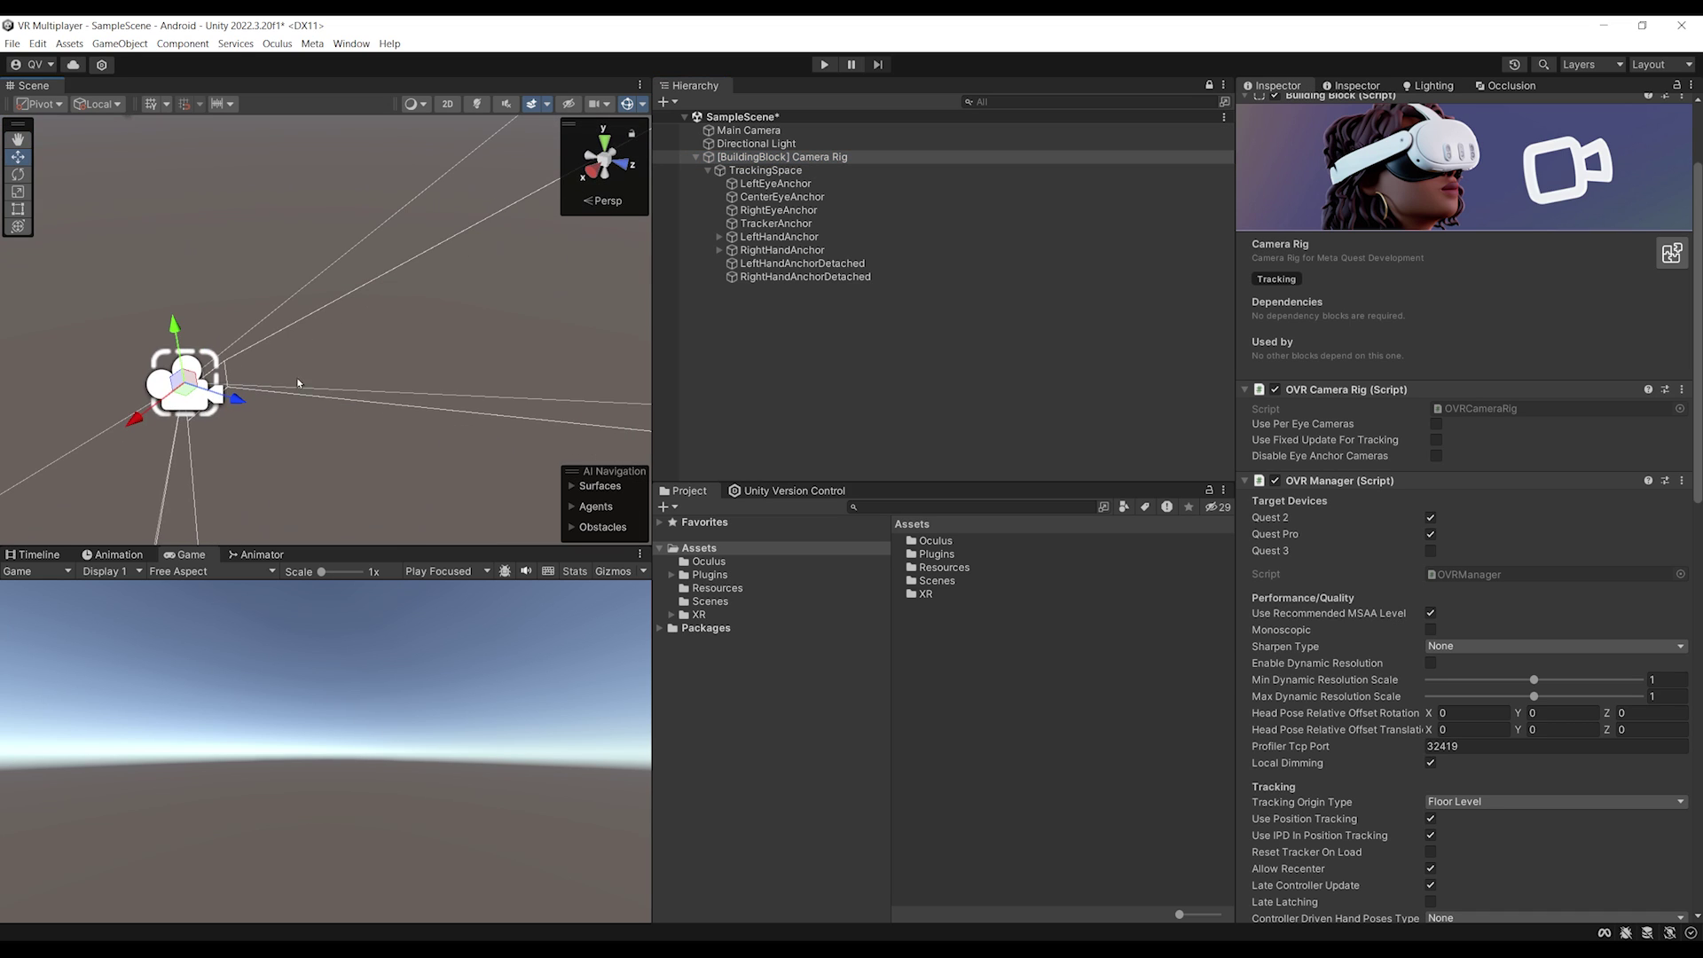
pyautogui.scroll(-2, 1499, 482)
pyautogui.scroll(-1, 1499, 481)
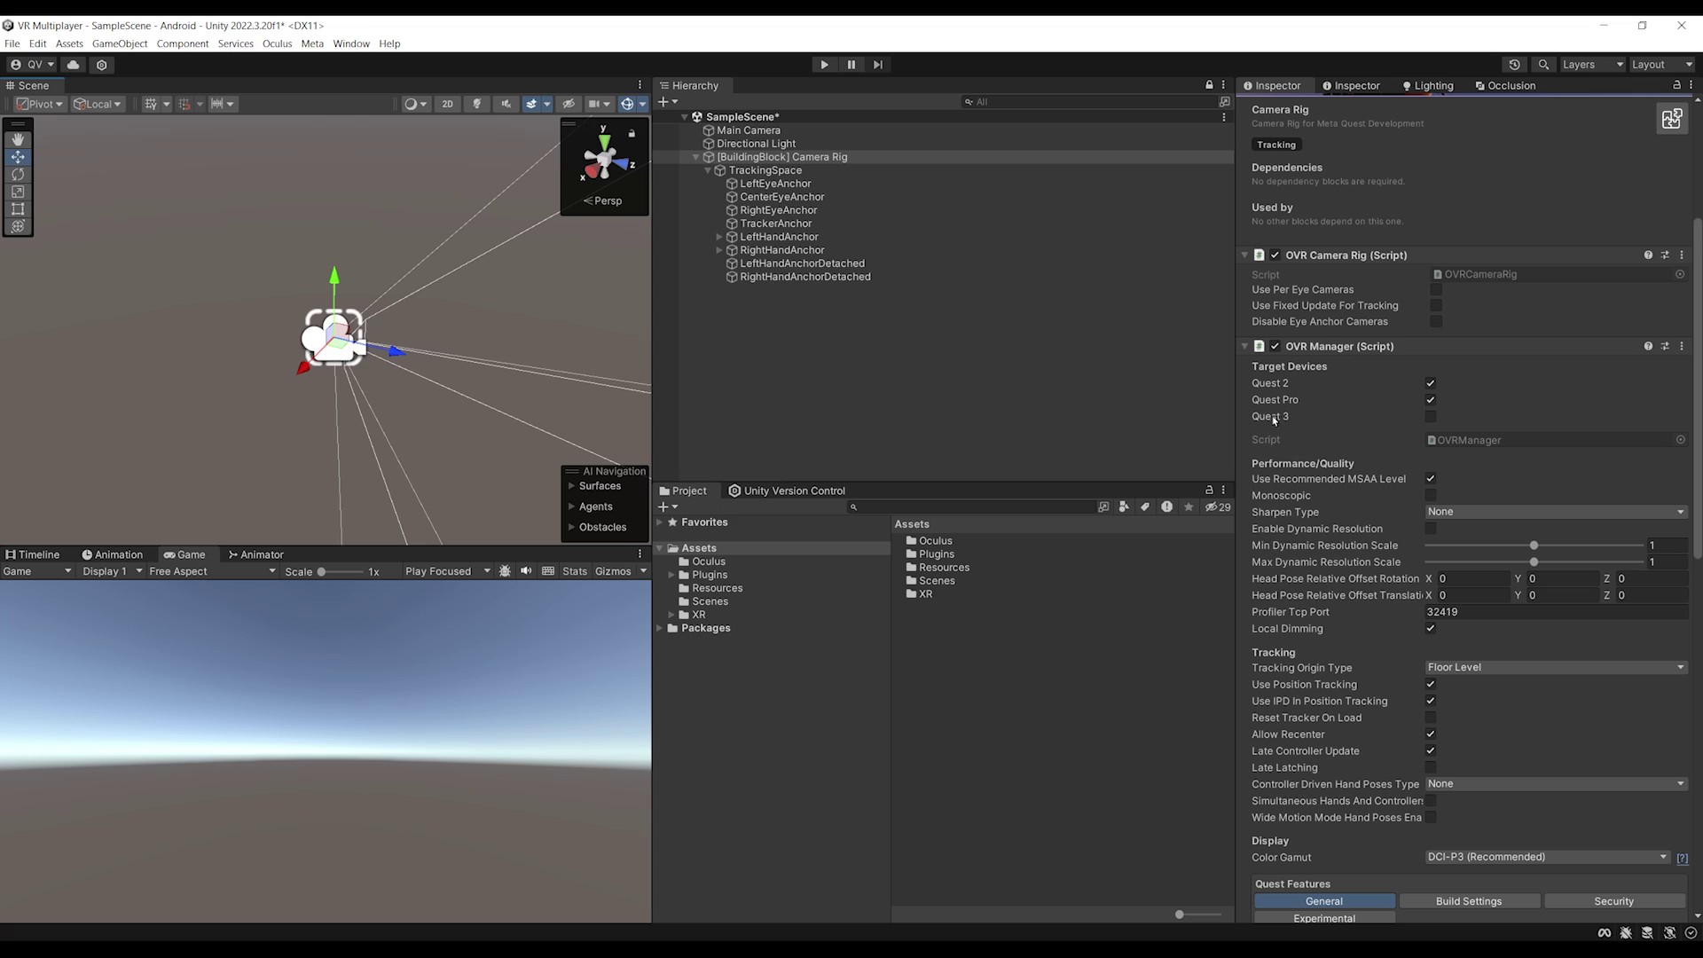
pyautogui.click(1430, 417)
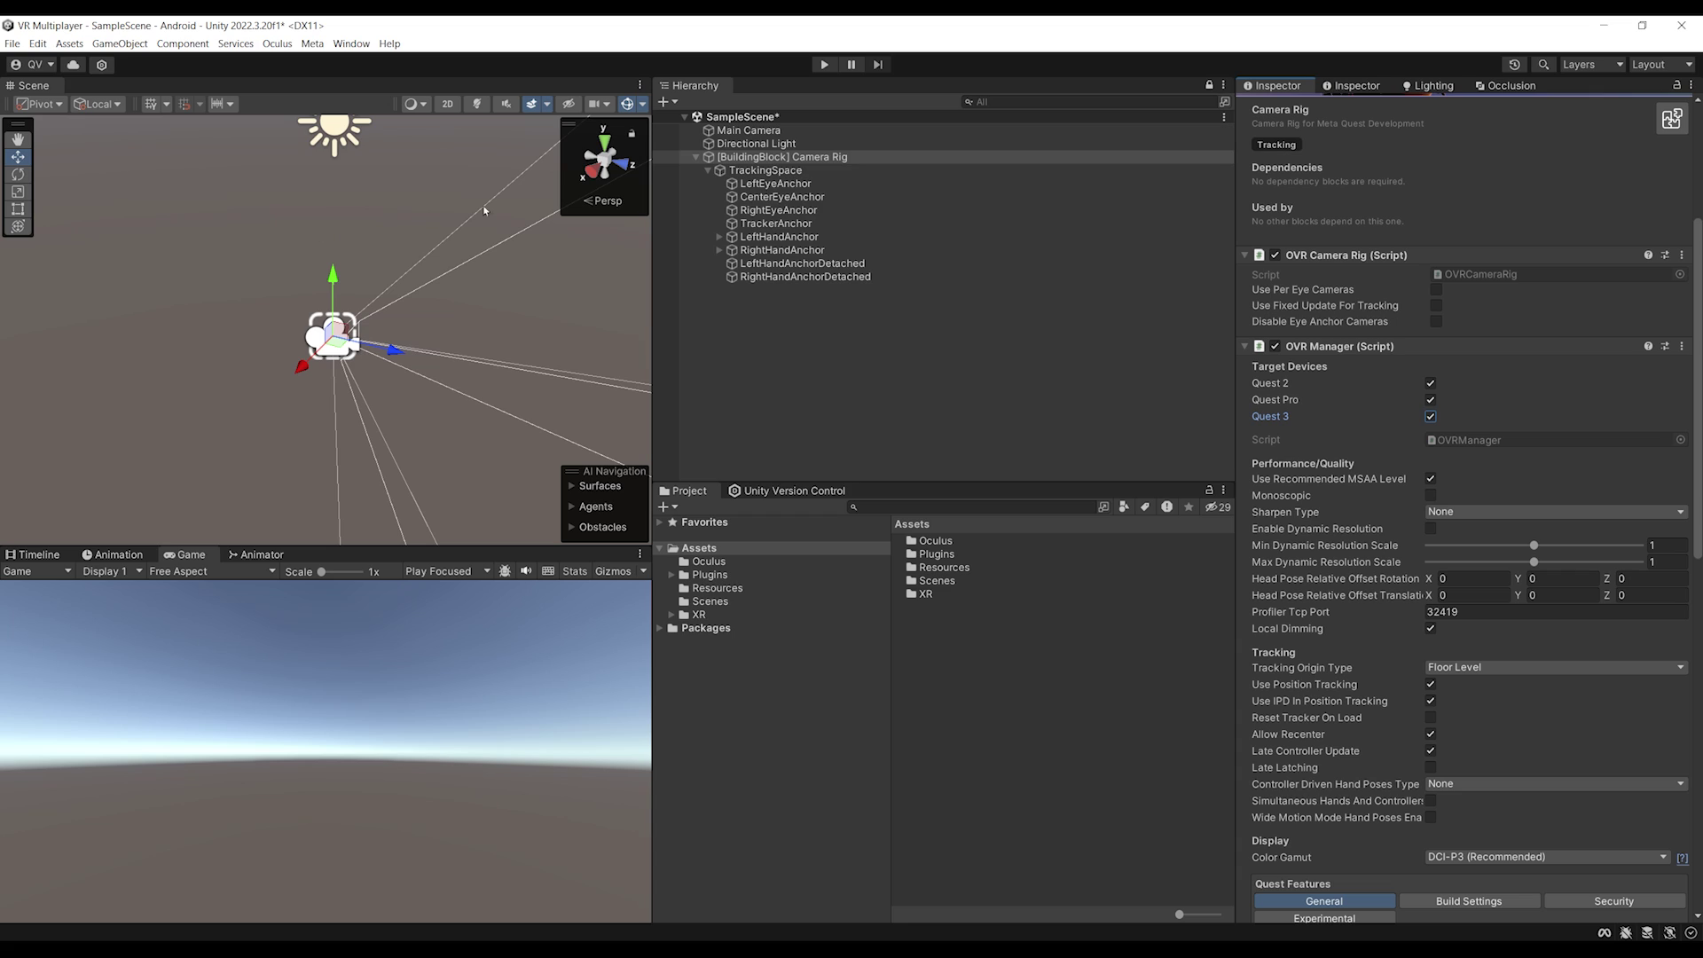
# Delete the default Main Camera from the scene and save the scene.
pyautogui.click(748, 131)
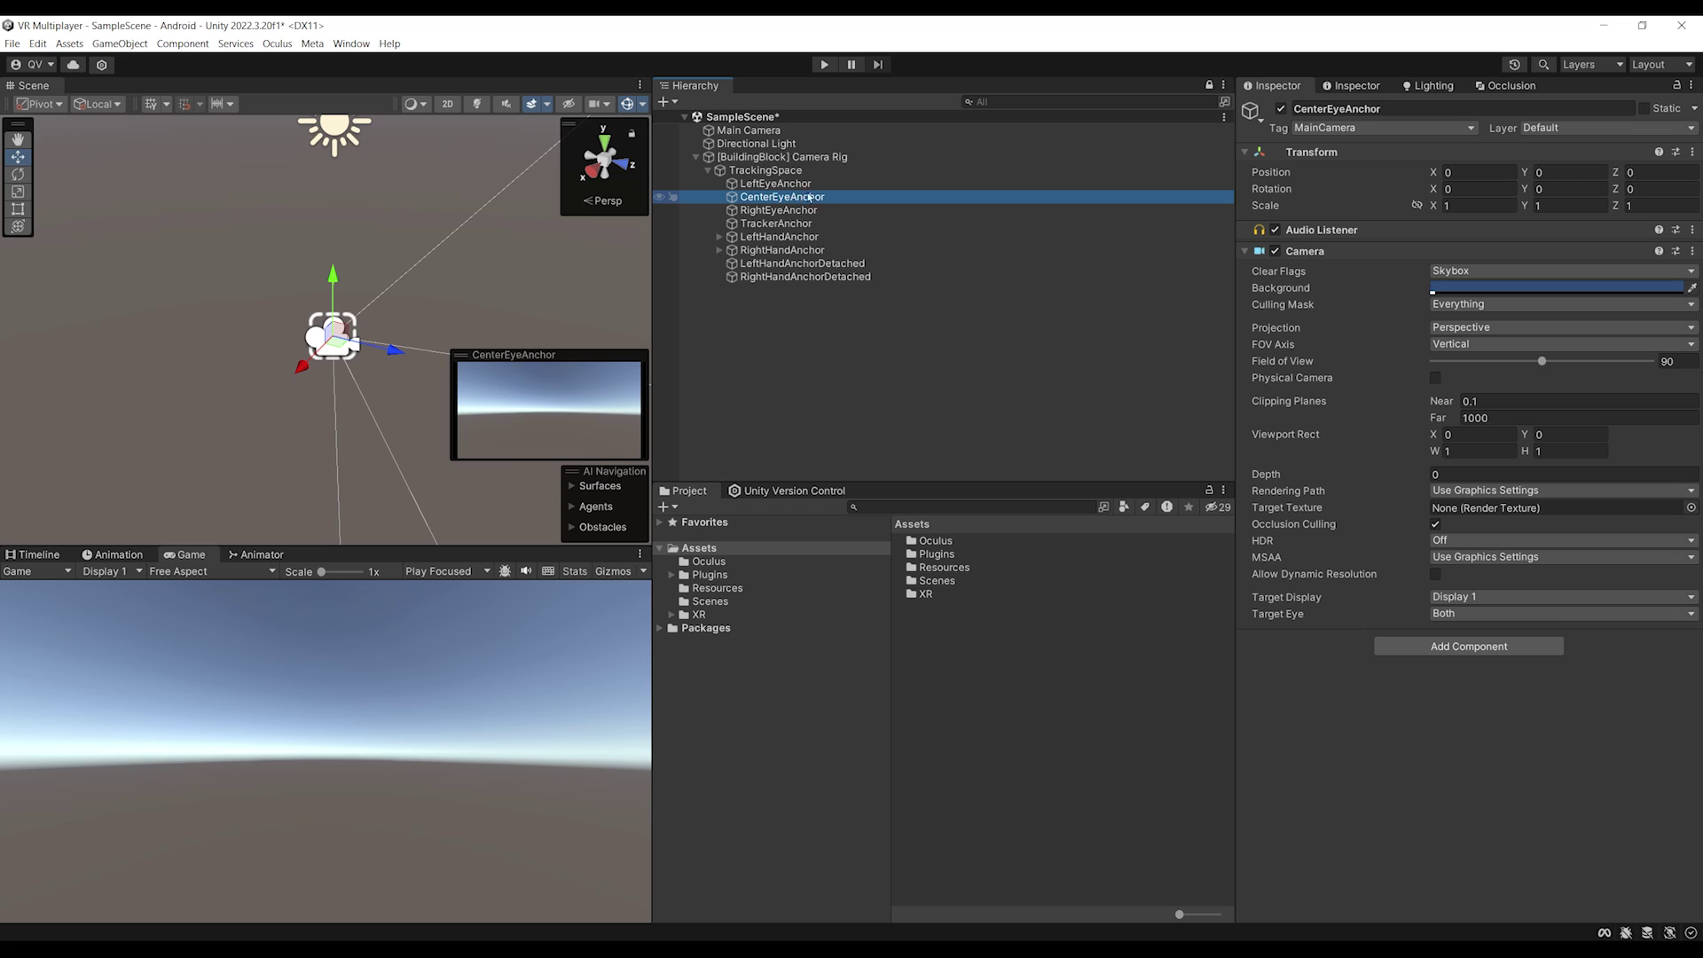
pyautogui.click(754, 133)
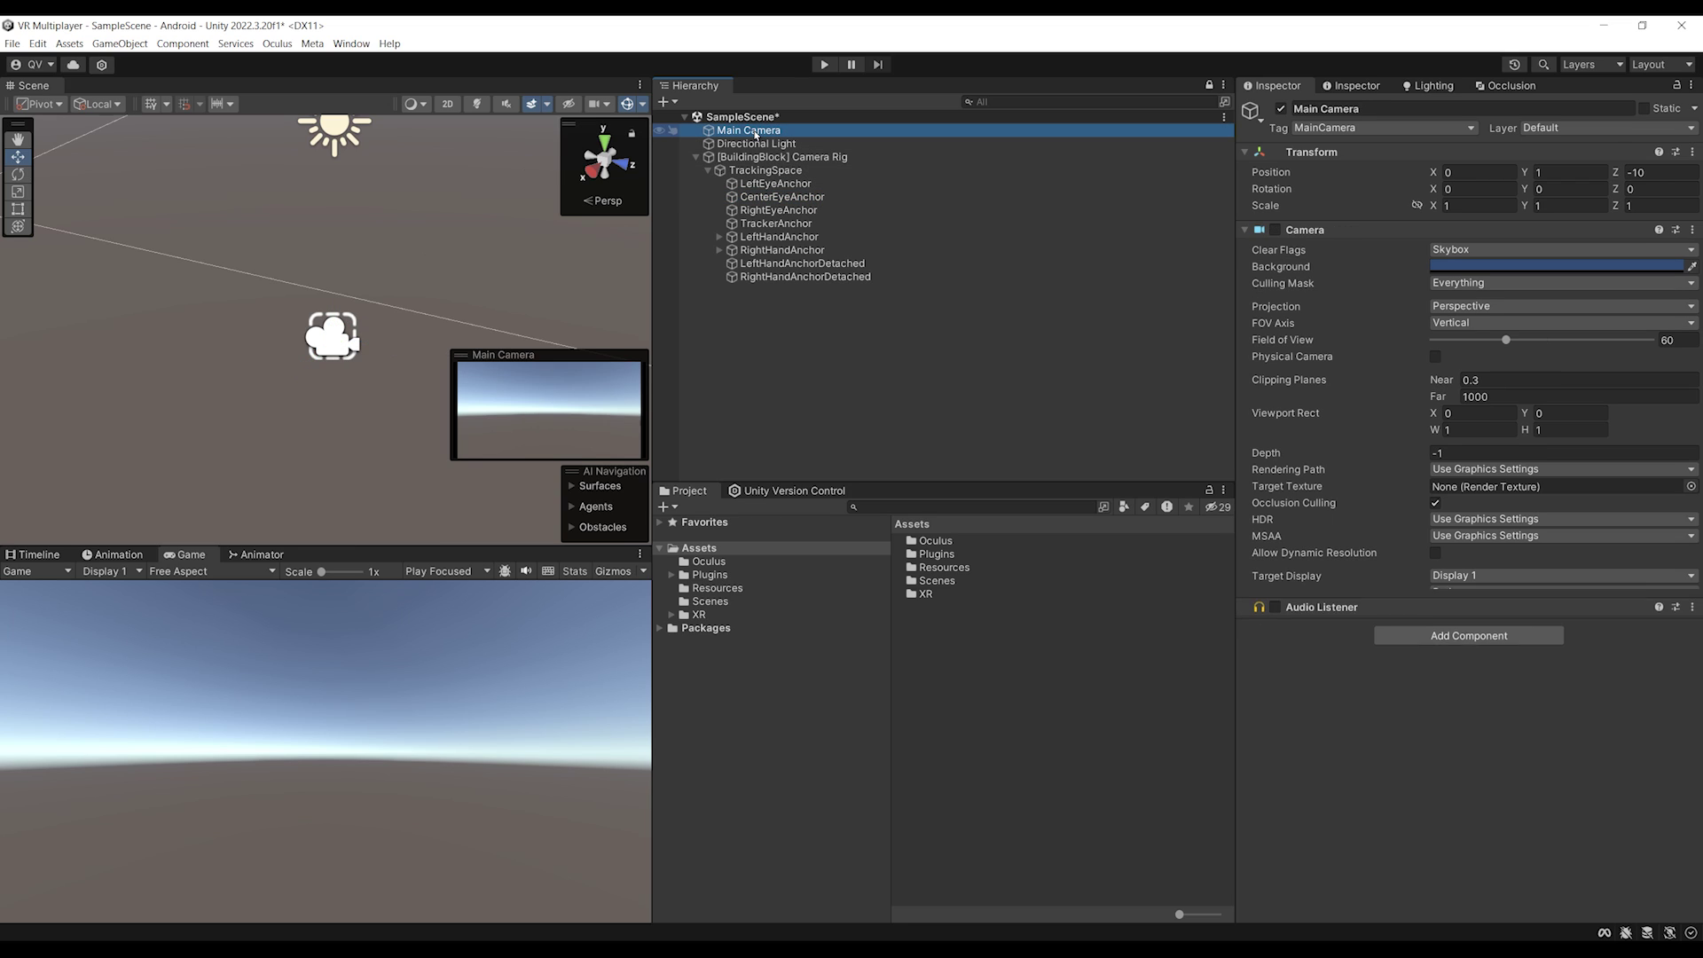
pyautogui.press('Delete')
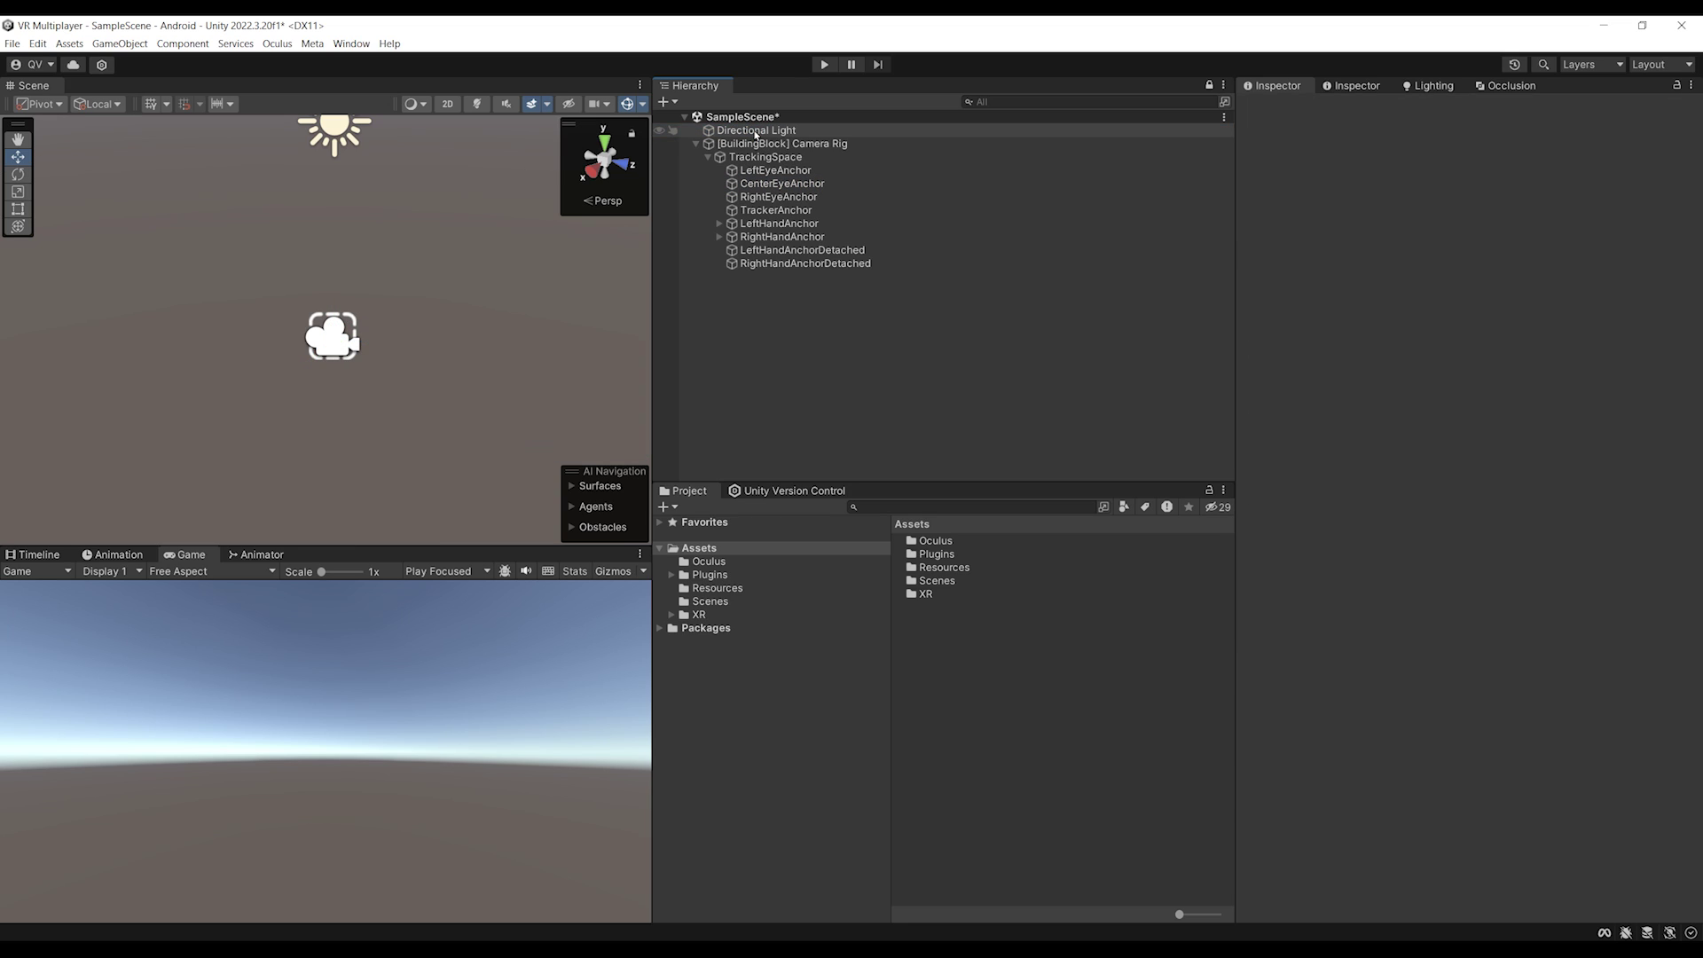
pyautogui.scroll(-4, 491, 300)
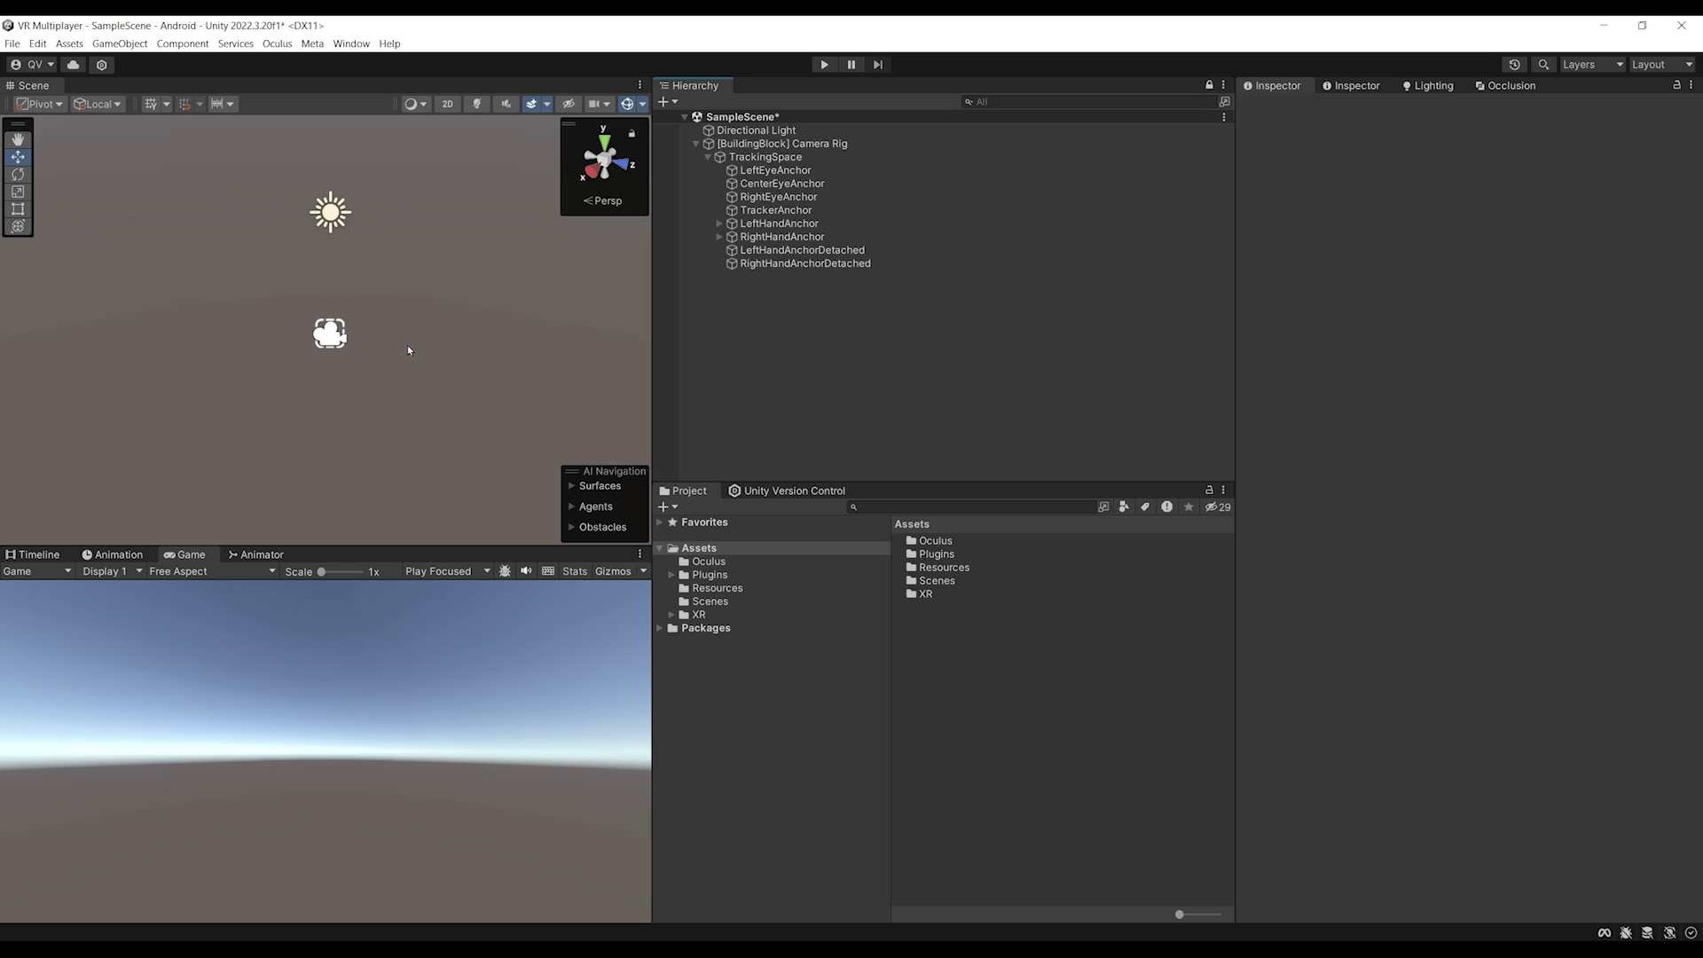
pyautogui.moveTo(407, 344); pyautogui.dragTo(450, 293, button='right')
pyautogui.moveTo(380, 376); pyautogui.dragTo(423, 362, button='middle')
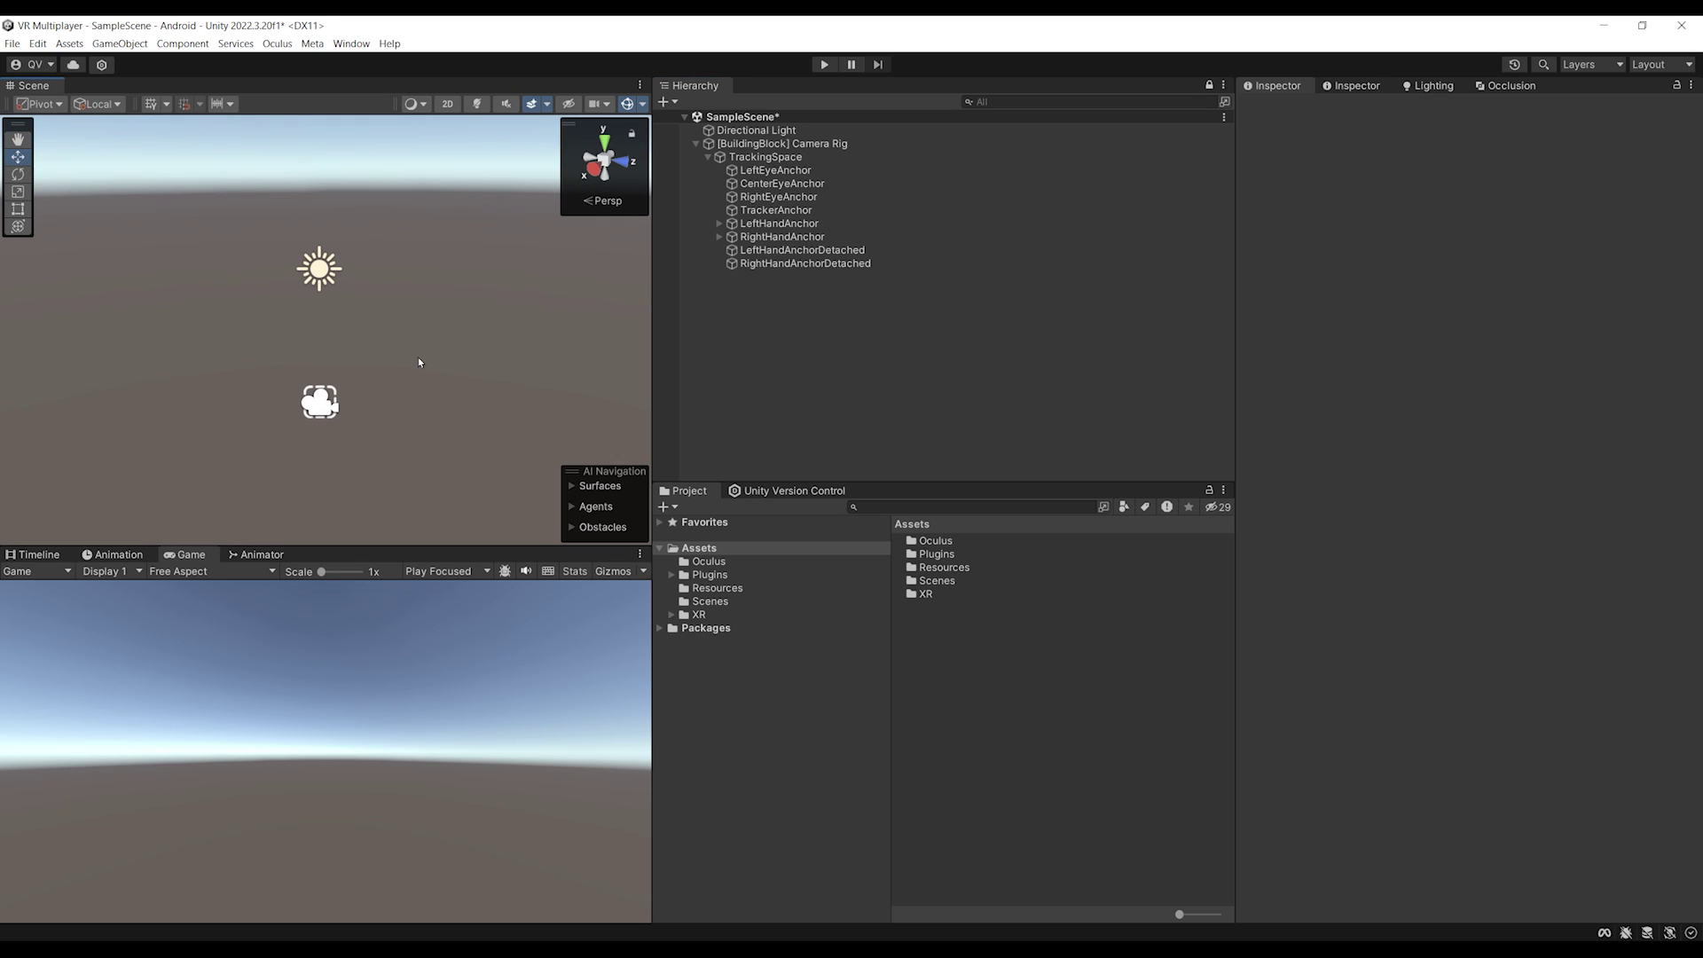
pyautogui.hotkey('ctrl', 's')
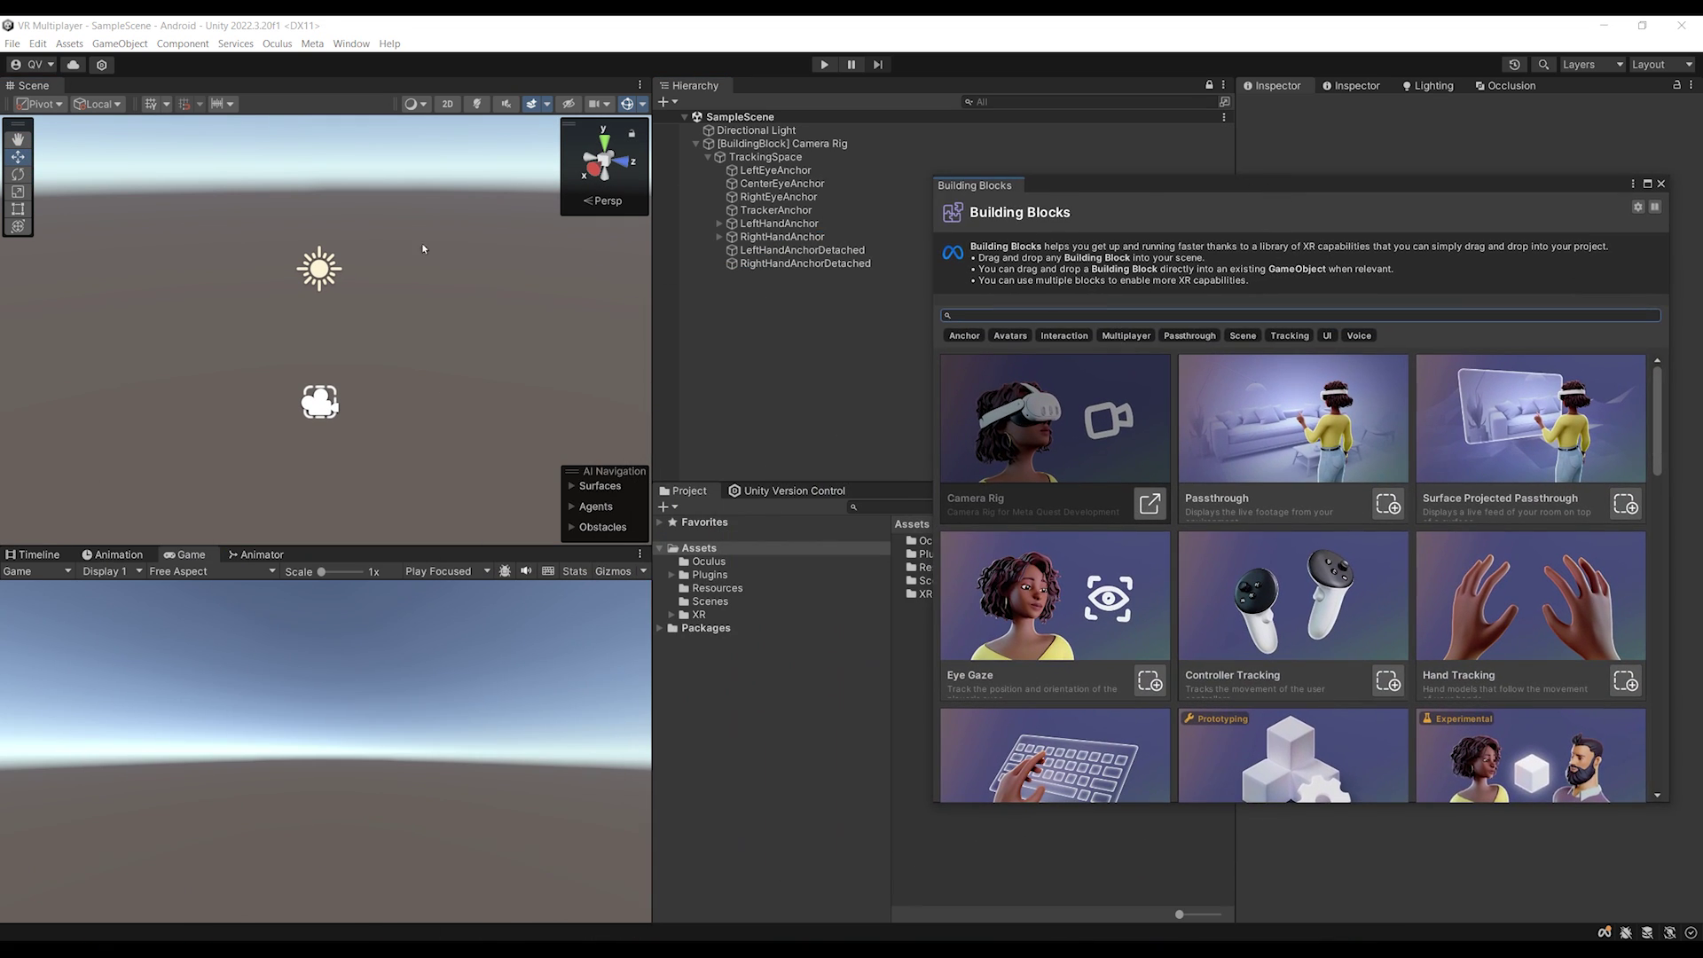
# Filter the Building Blocks library to the Multiplayer category, browse its blocks, and narrow the window so the hierarchy stays accessible.
pyautogui.scroll(-1, 346, 415)
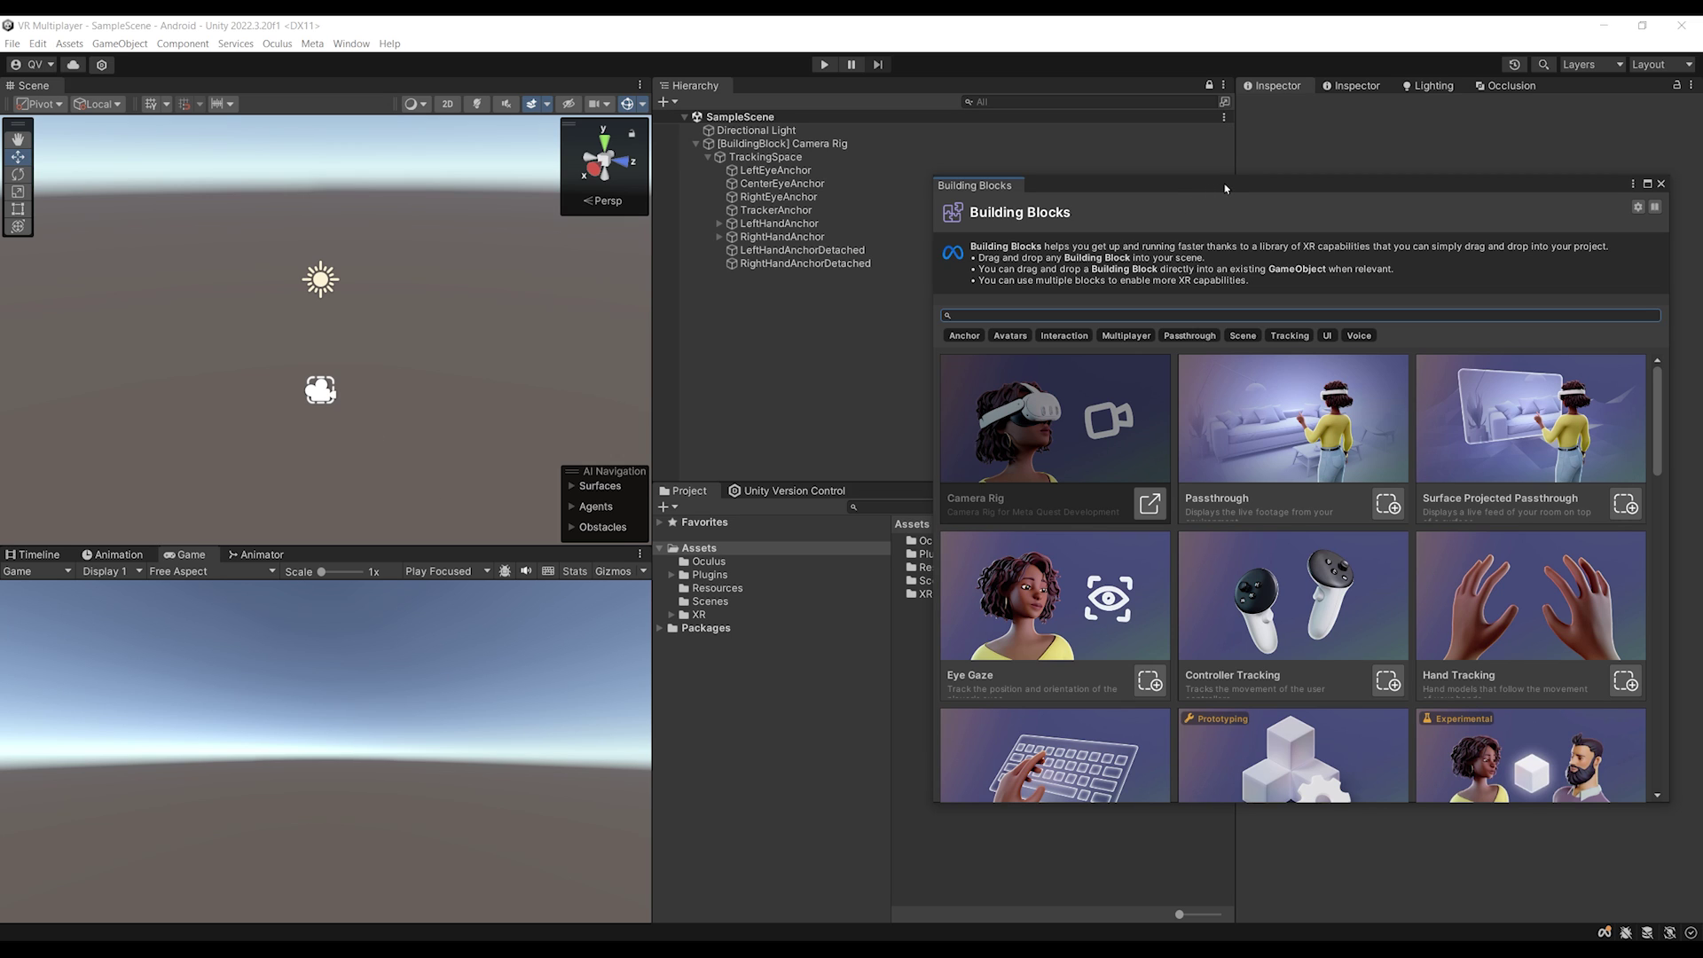
pyautogui.moveTo(1225, 188); pyautogui.dragTo(849, 206)
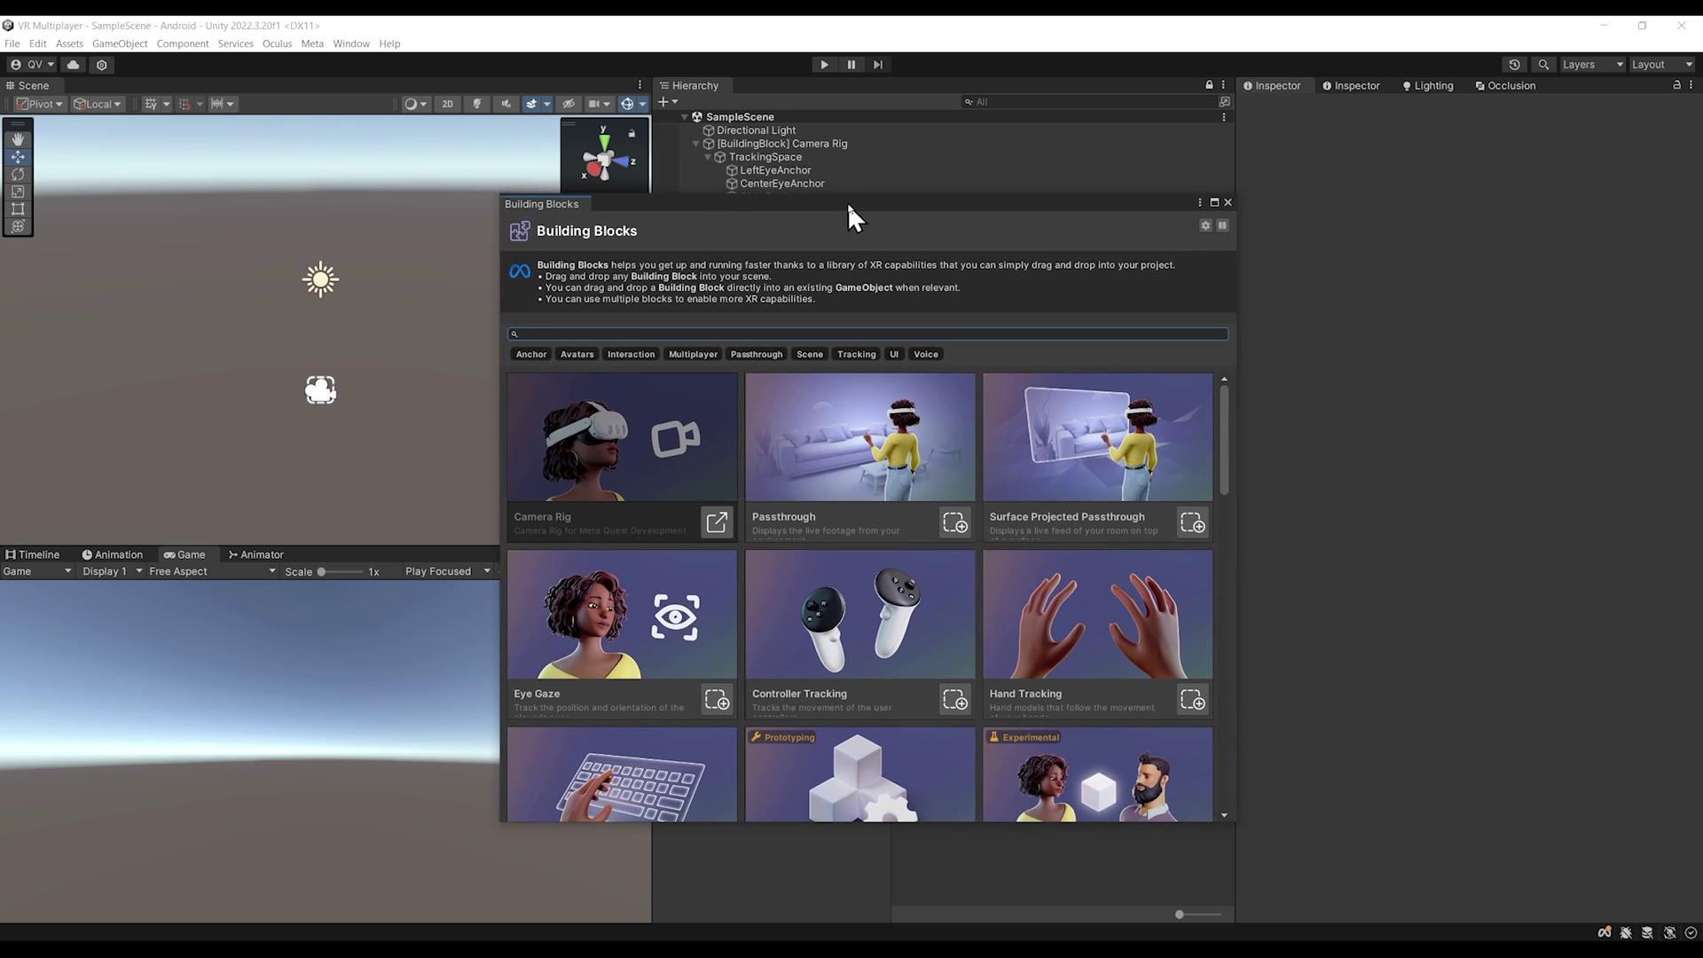
pyautogui.click(690, 356)
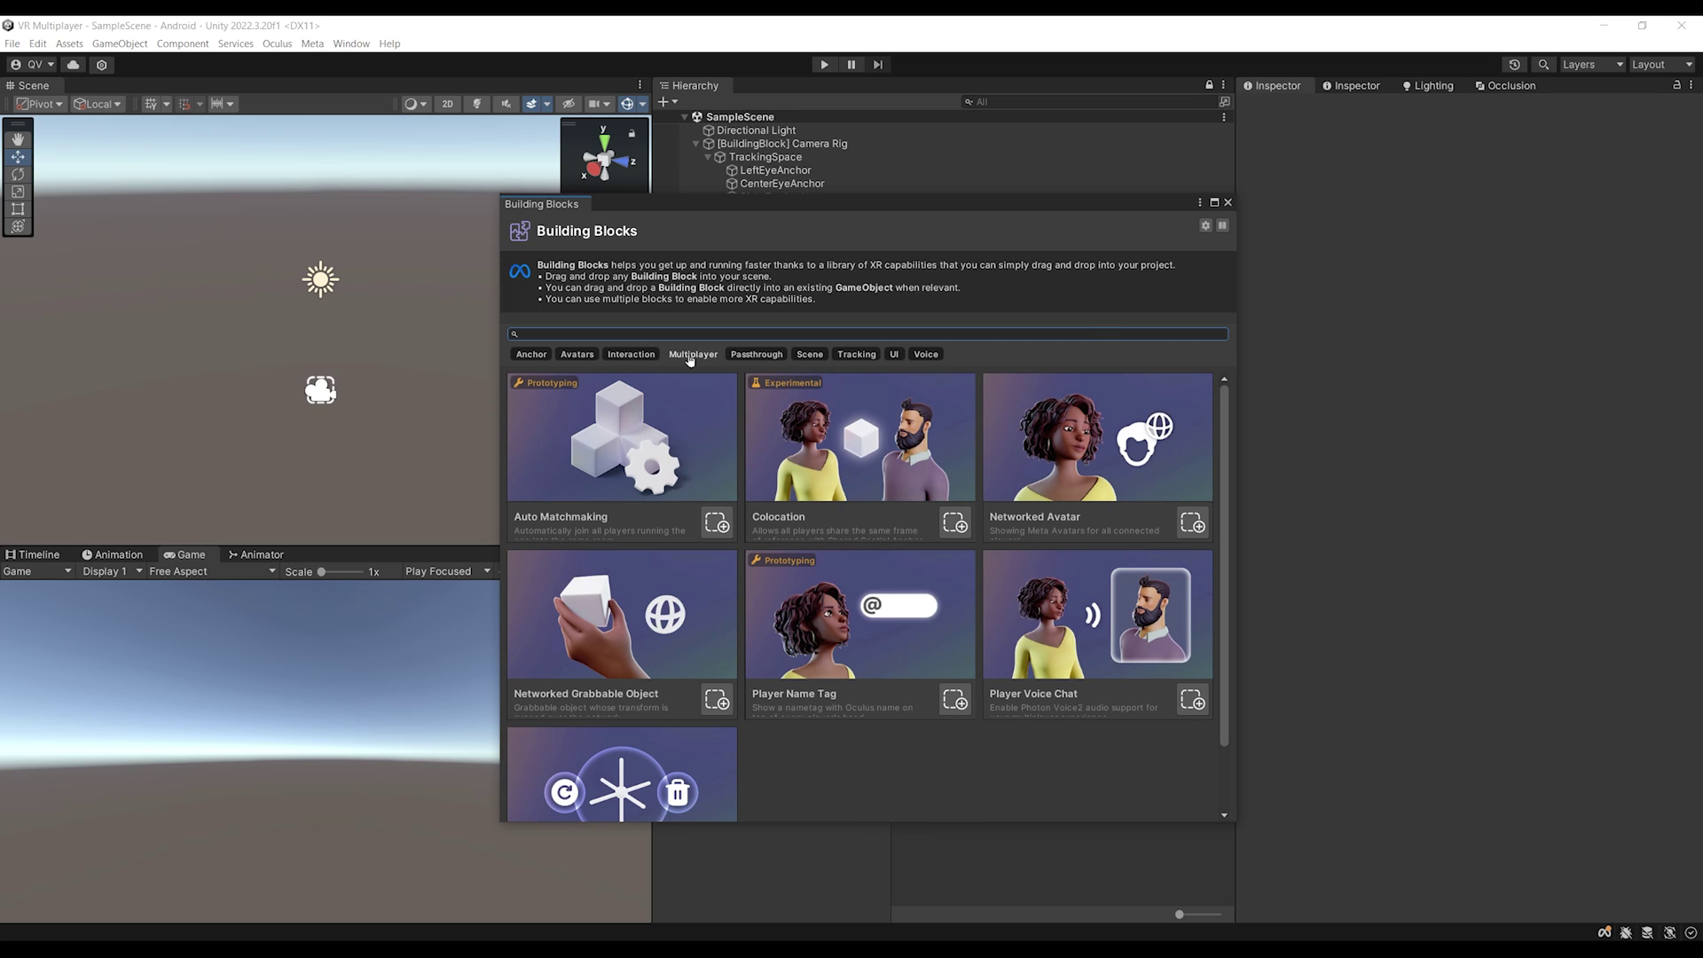
pyautogui.scroll(-2, 887, 577)
pyautogui.scroll(2, 923, 636)
pyautogui.moveTo(755, 208); pyautogui.dragTo(323, 258)
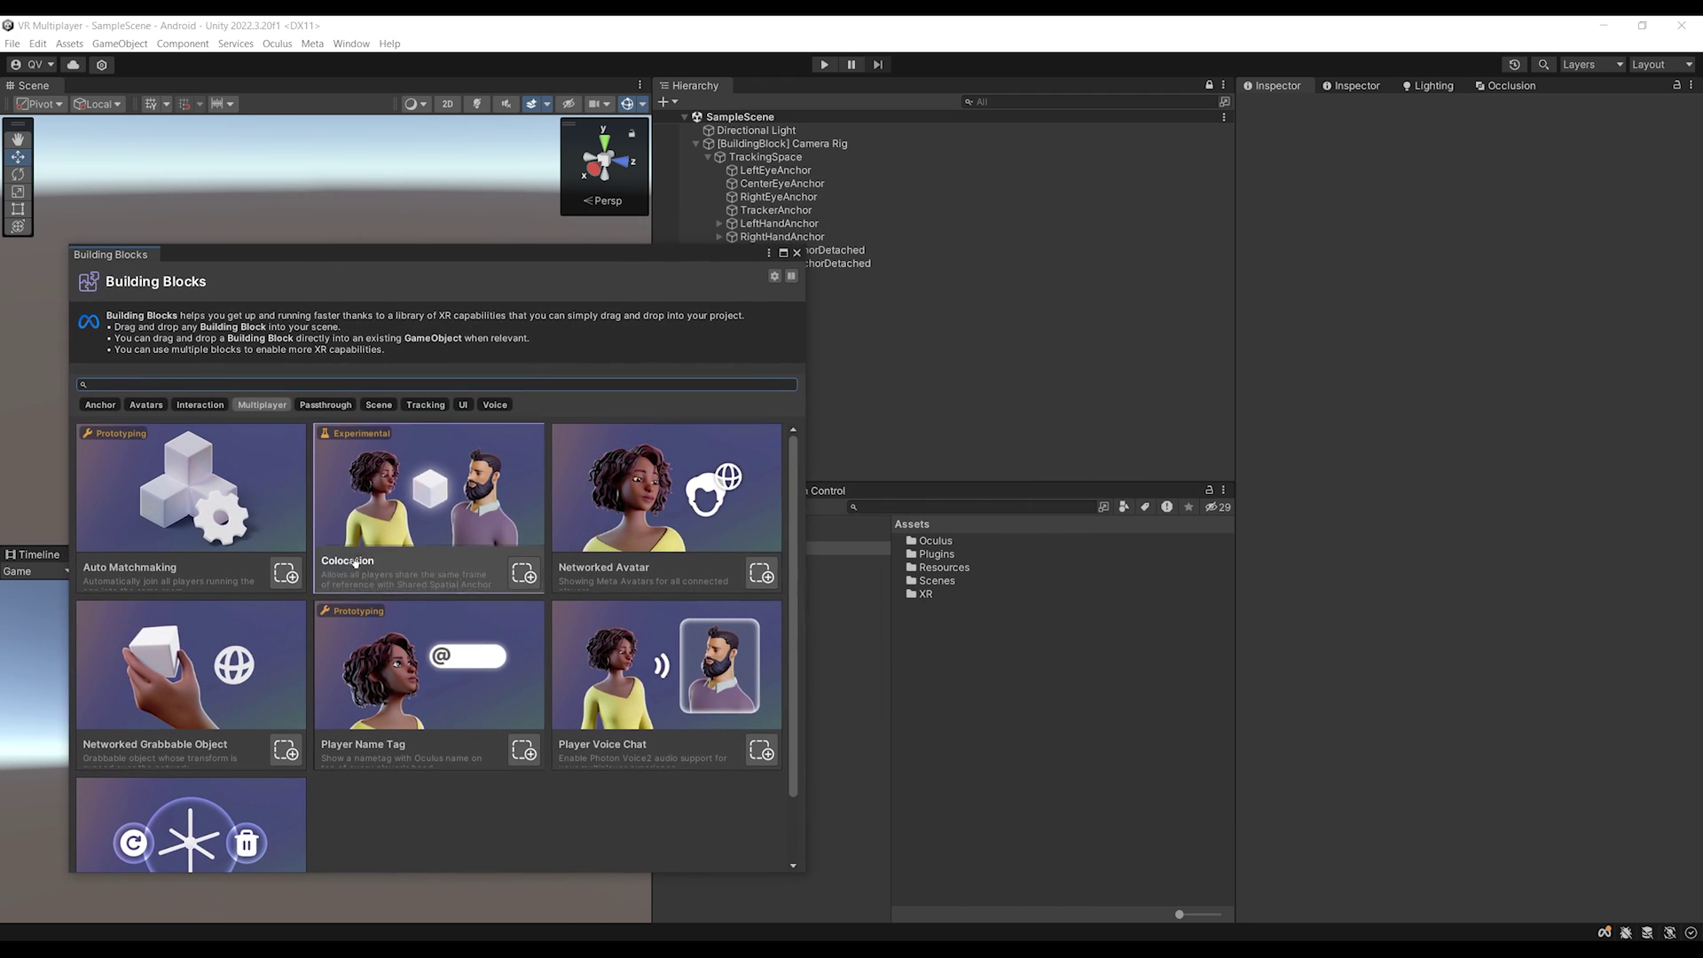
pyautogui.moveTo(807, 575); pyautogui.dragTo(736, 581)
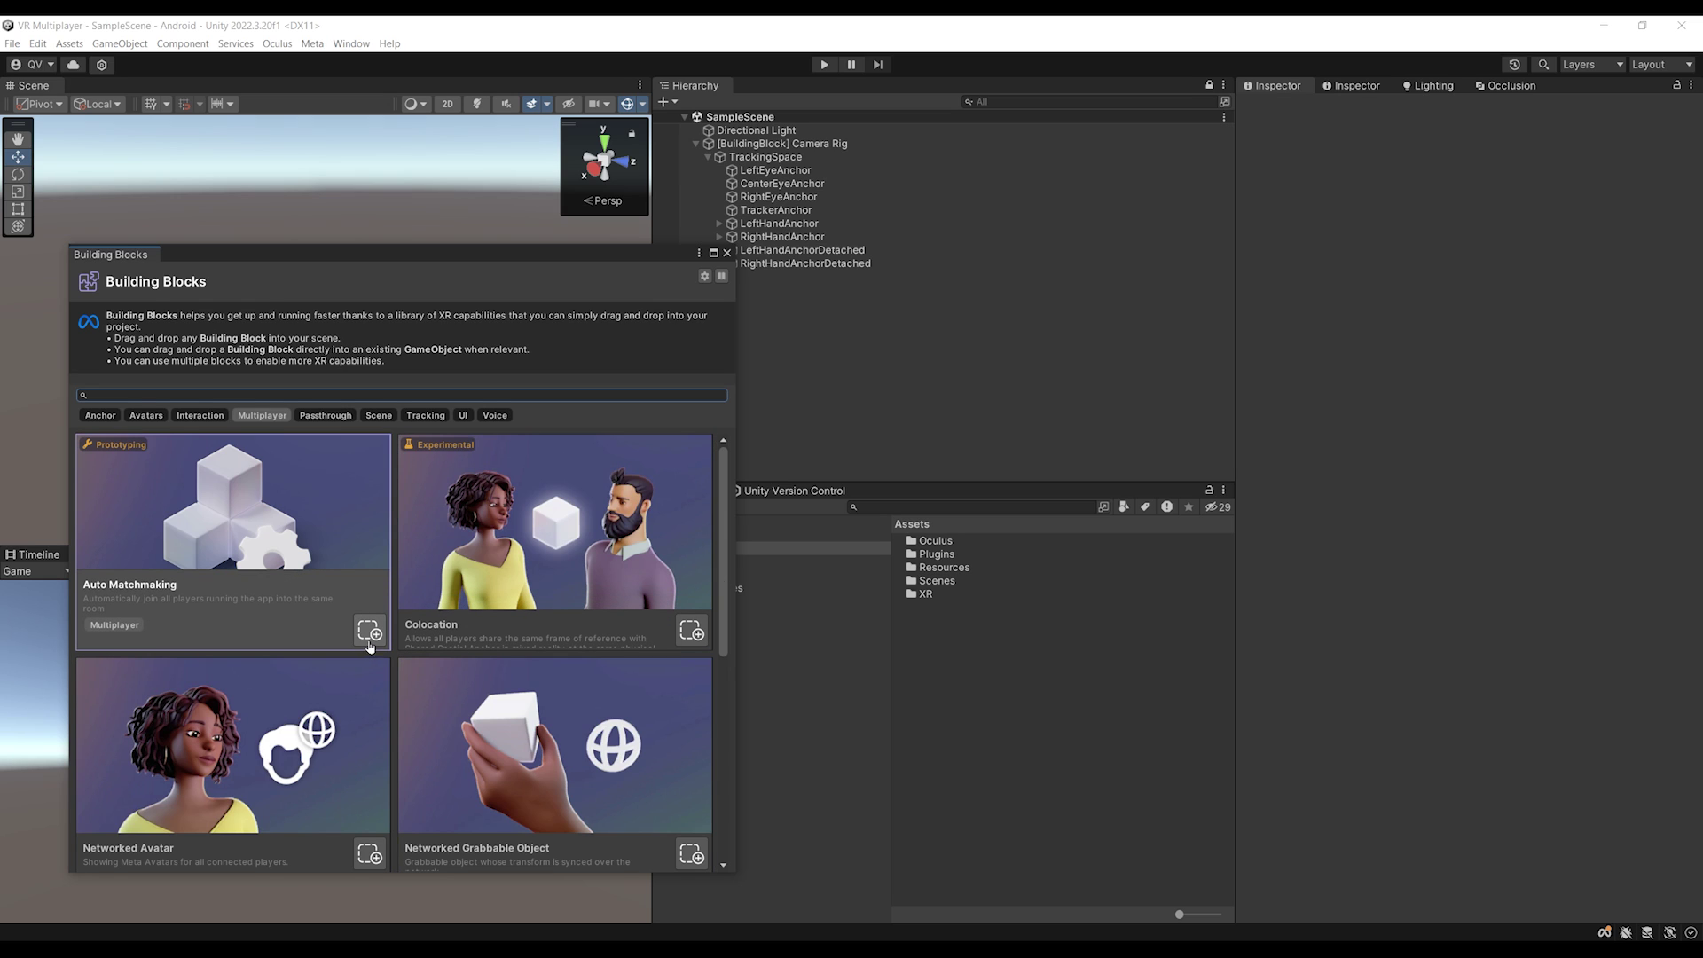
# Start adding the Auto Matchmaking block and compare its Photon Fusion and Unity Netcode For Game Objects implementations.
pyautogui.moveTo(337, 612); pyautogui.dragTo(927, 392)
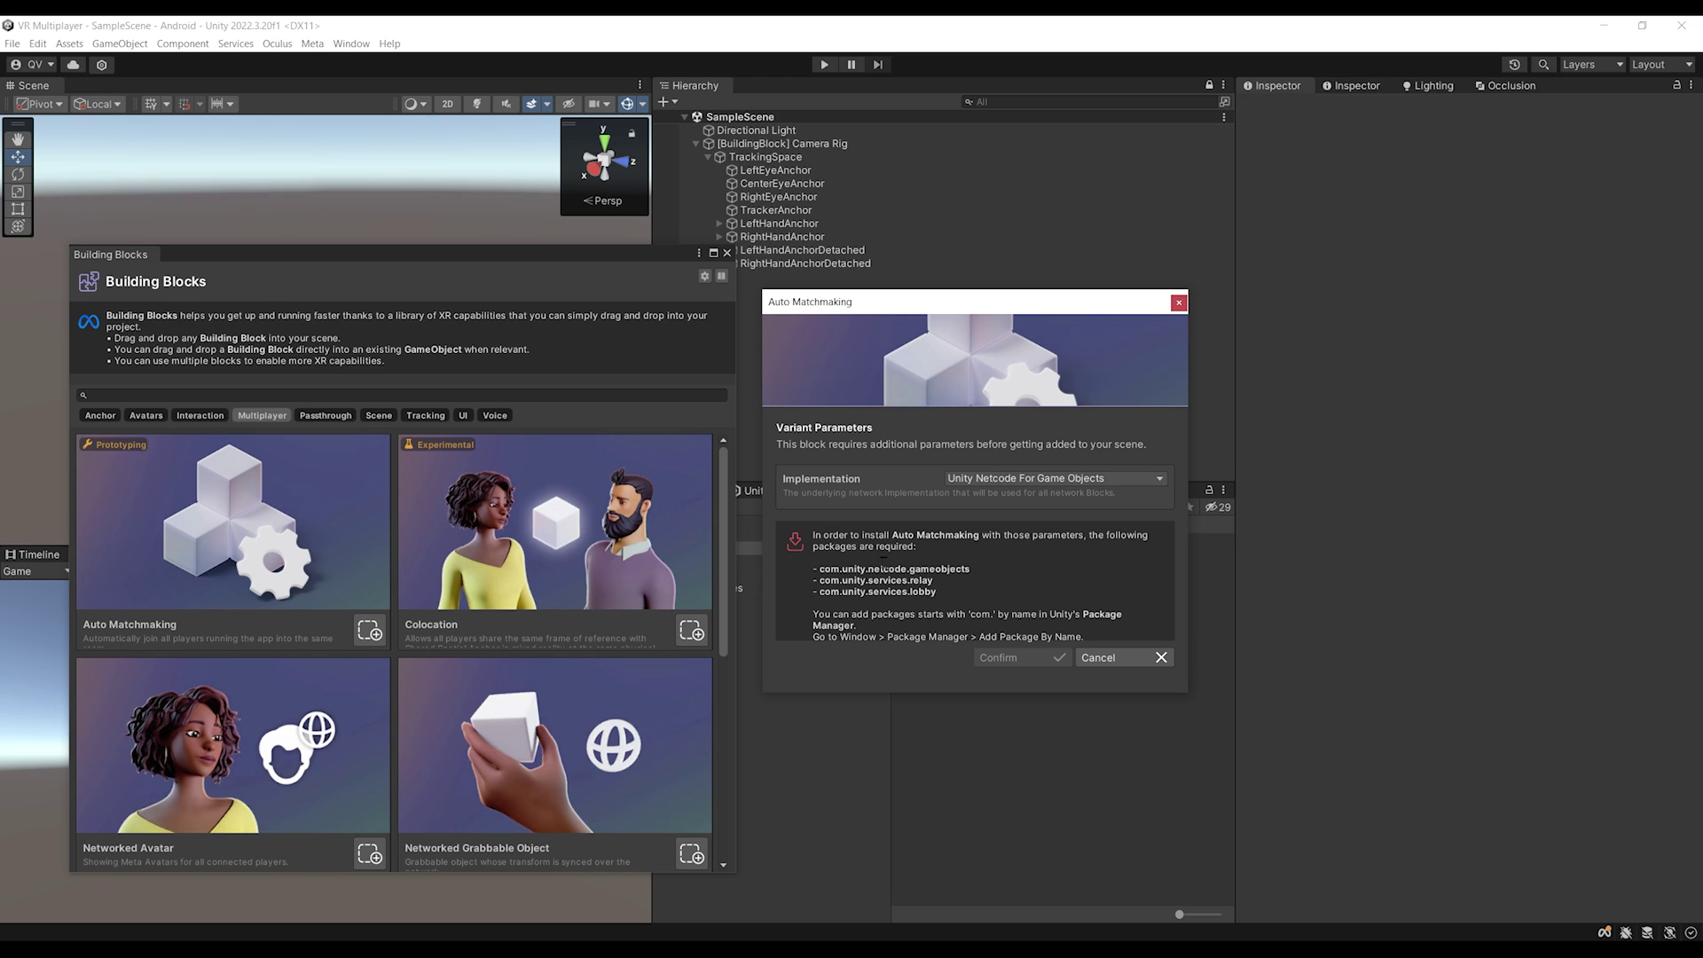
pyautogui.click(1046, 482)
pyautogui.click(969, 474)
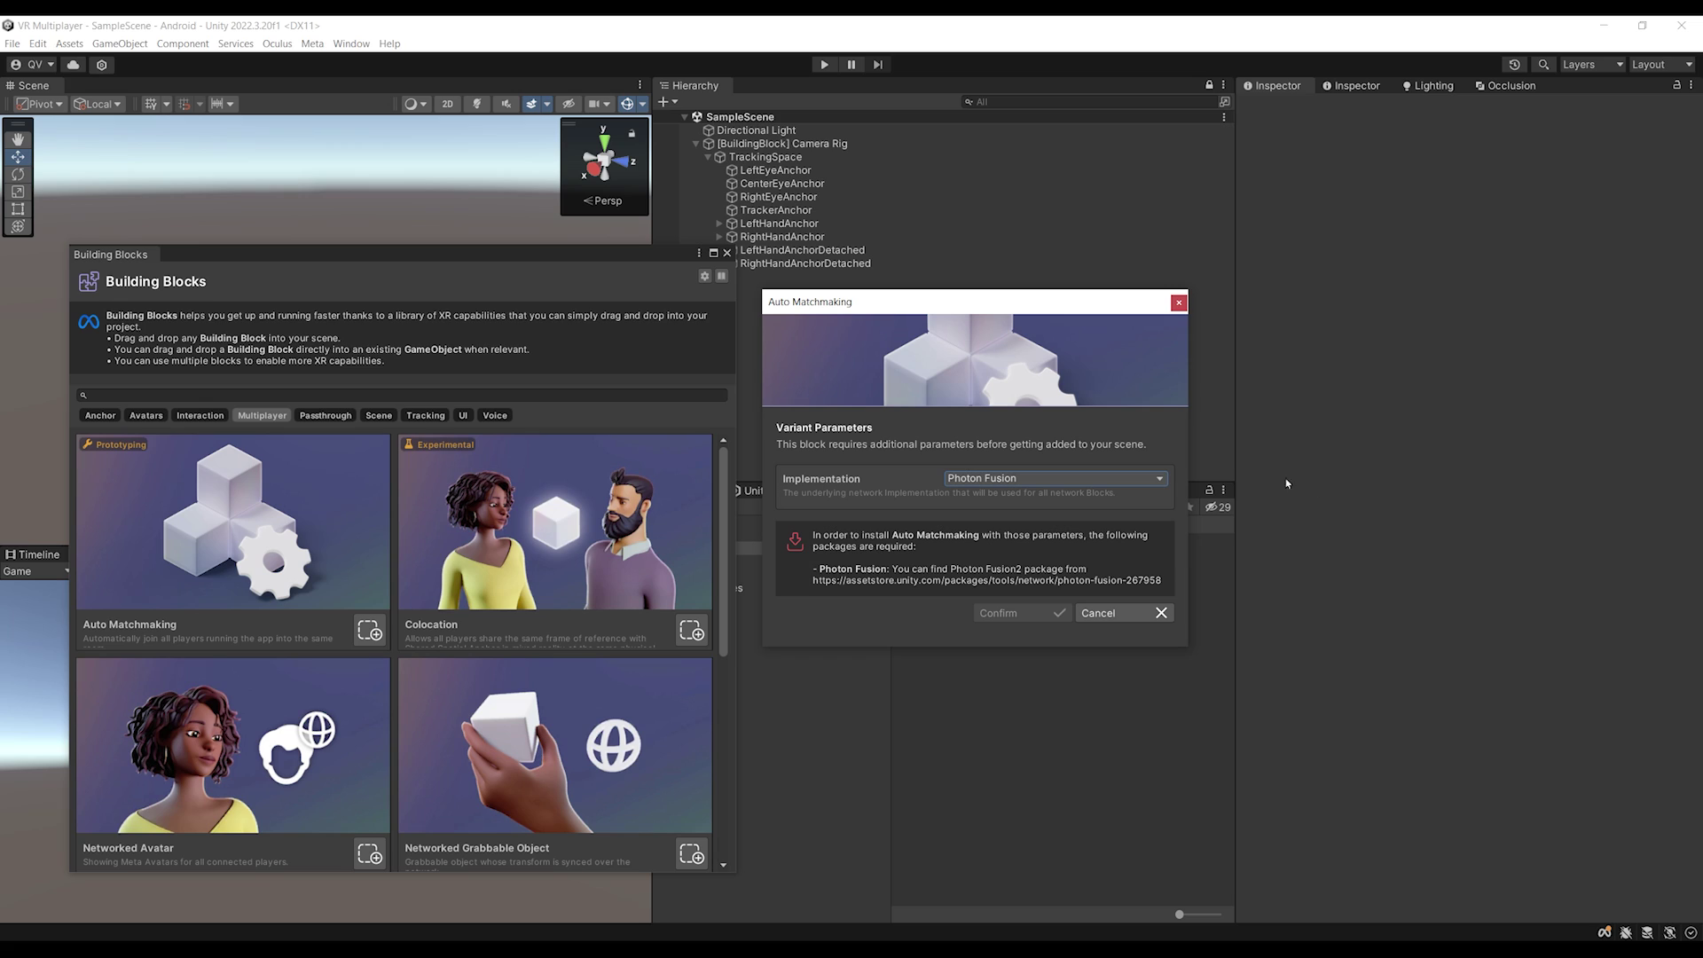
pyautogui.click(1009, 477)
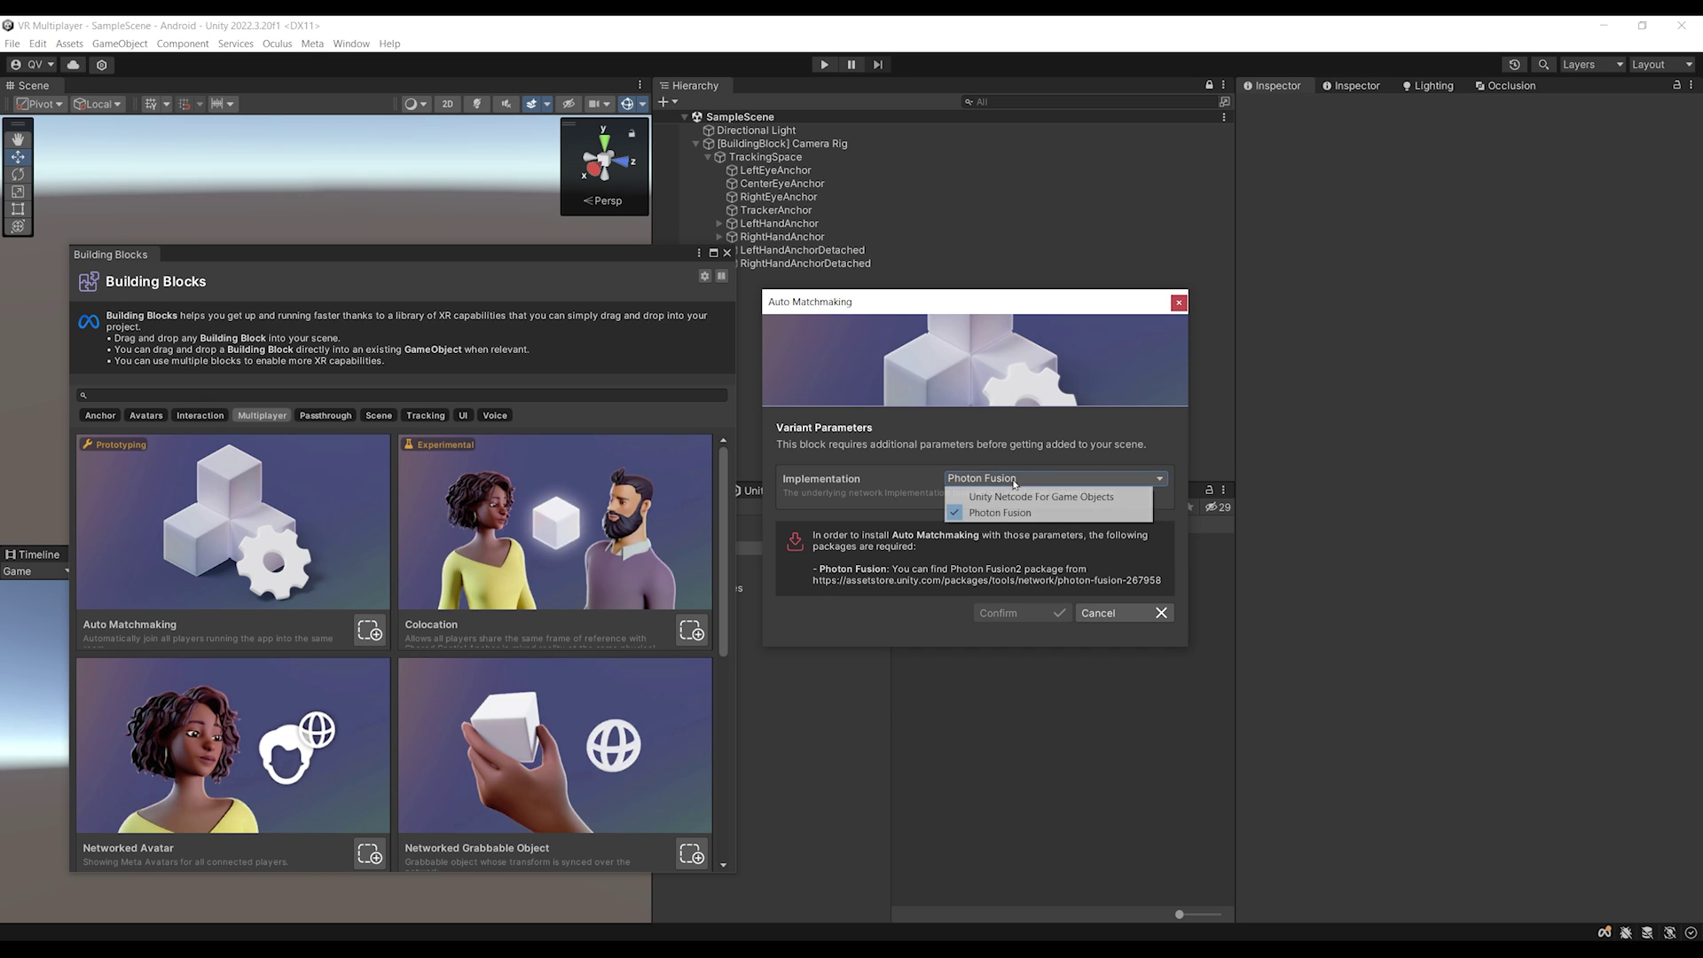
pyautogui.click(1008, 499)
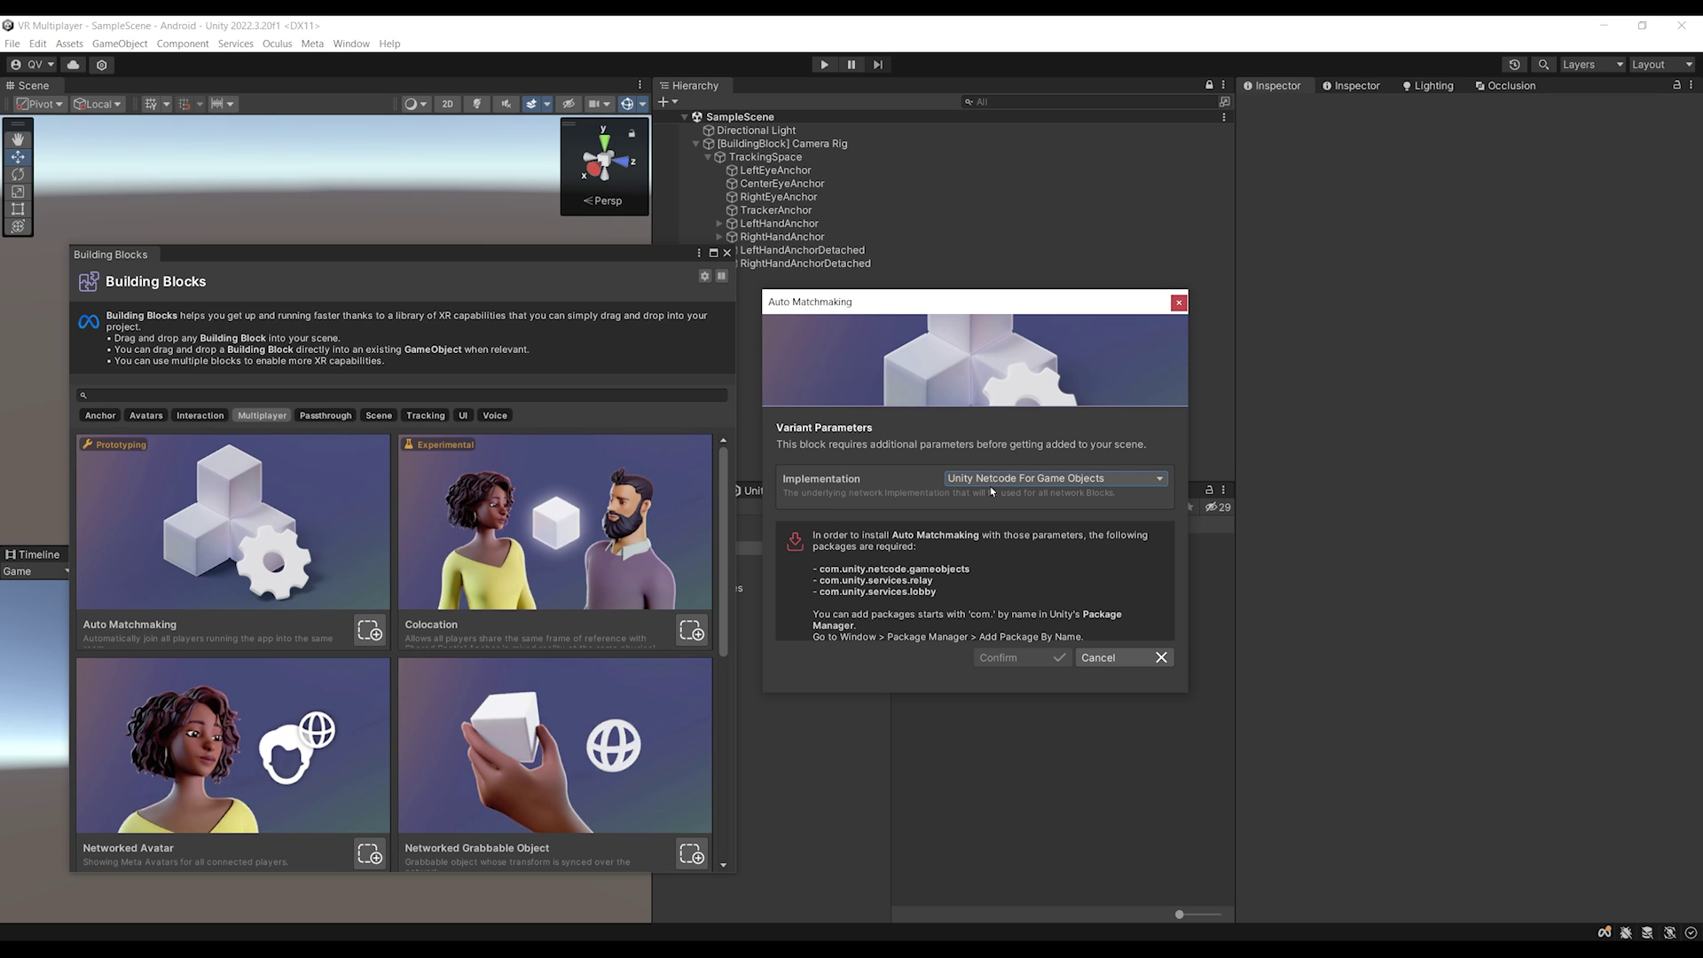
# Review the other multiplayer blocks and the packages Auto Matchmaking requires for Unity Netcode For Game Objects, and close its setup dialog.
pyautogui.scroll(-5, 473, 564)
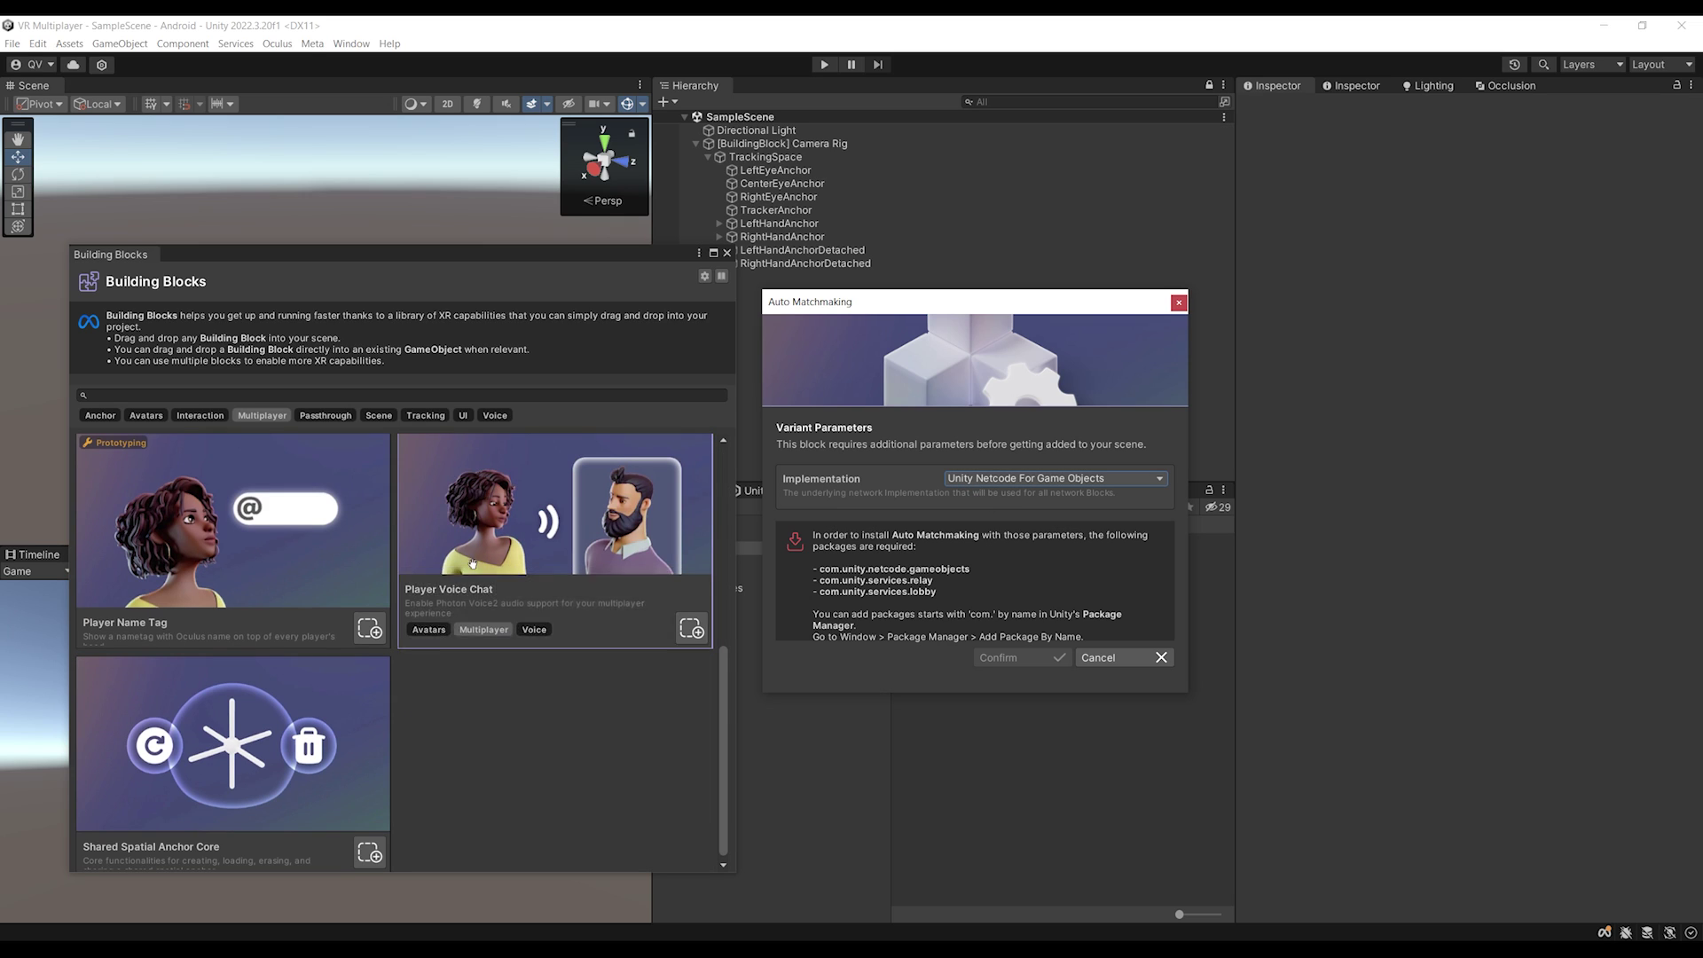
pyautogui.scroll(1, 473, 563)
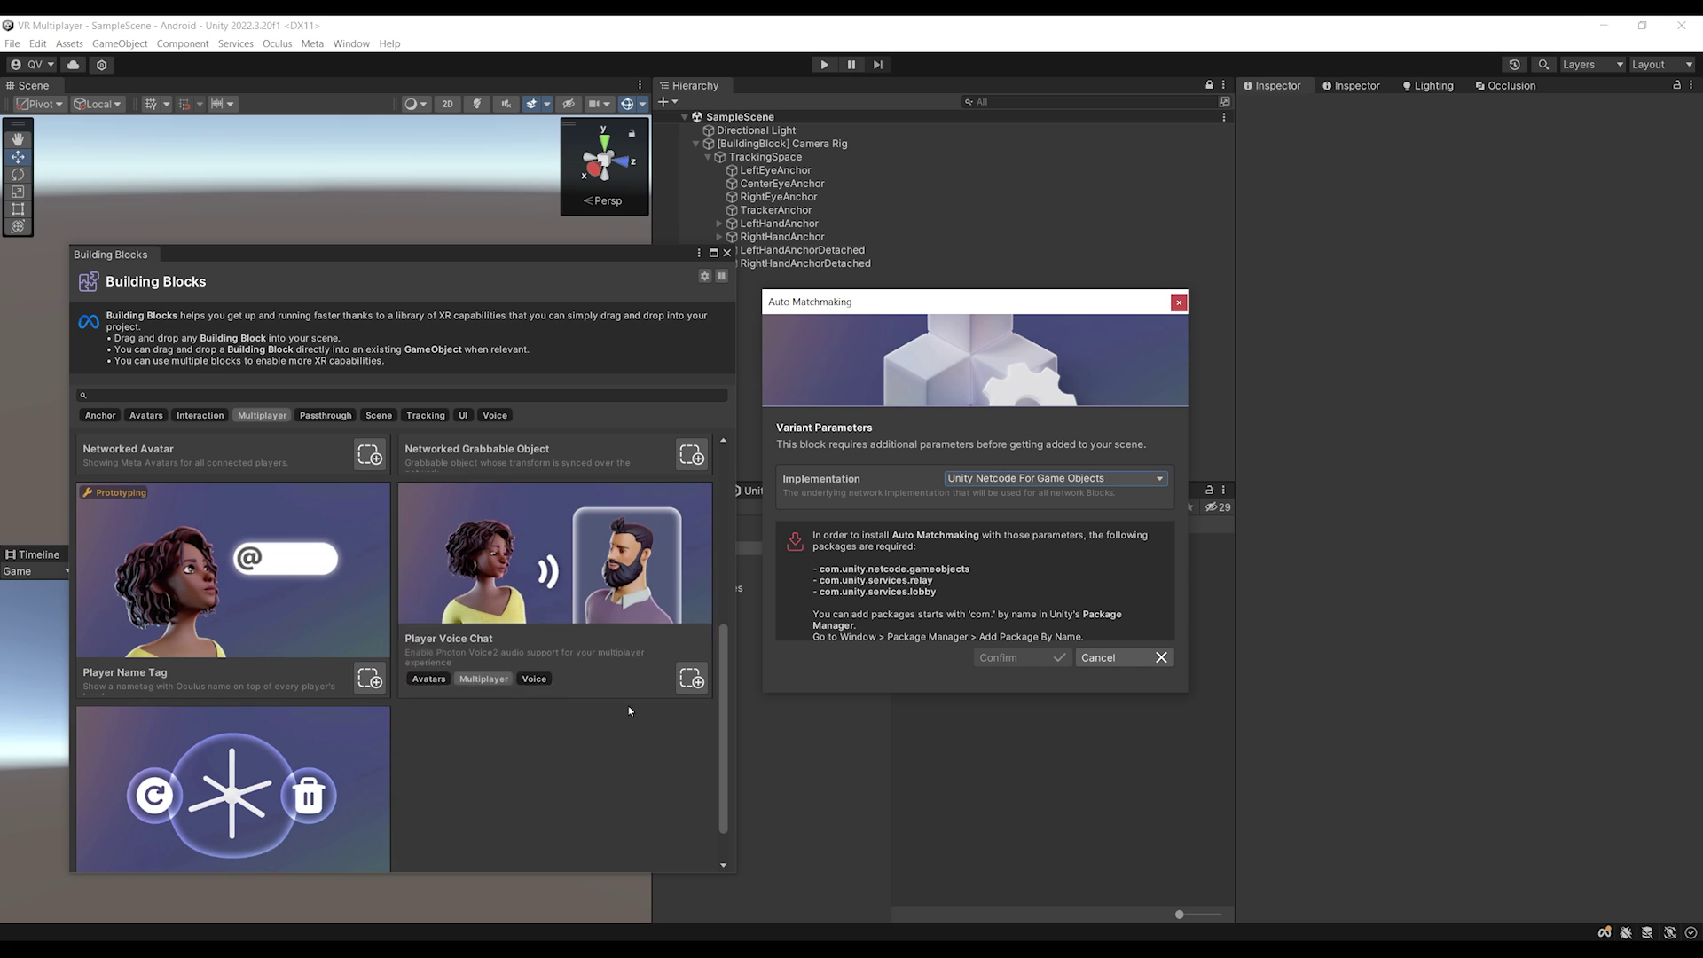
pyautogui.scroll(1, 628, 710)
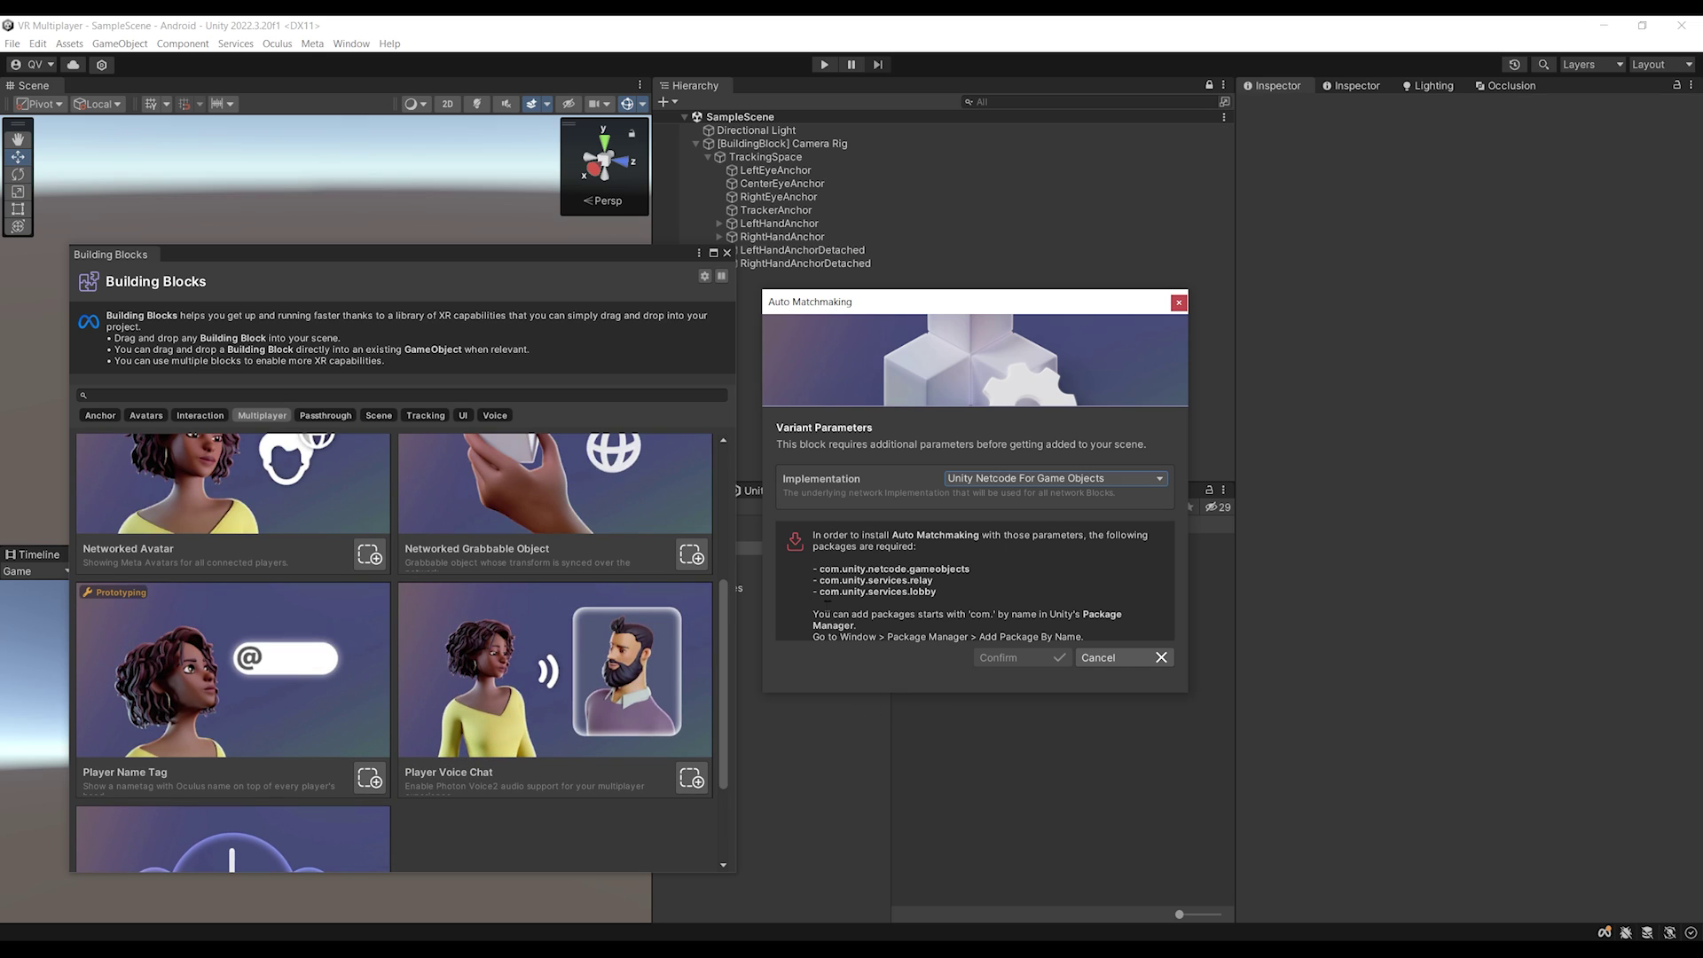
pyautogui.moveTo(932, 318); pyautogui.dragTo(943, 383)
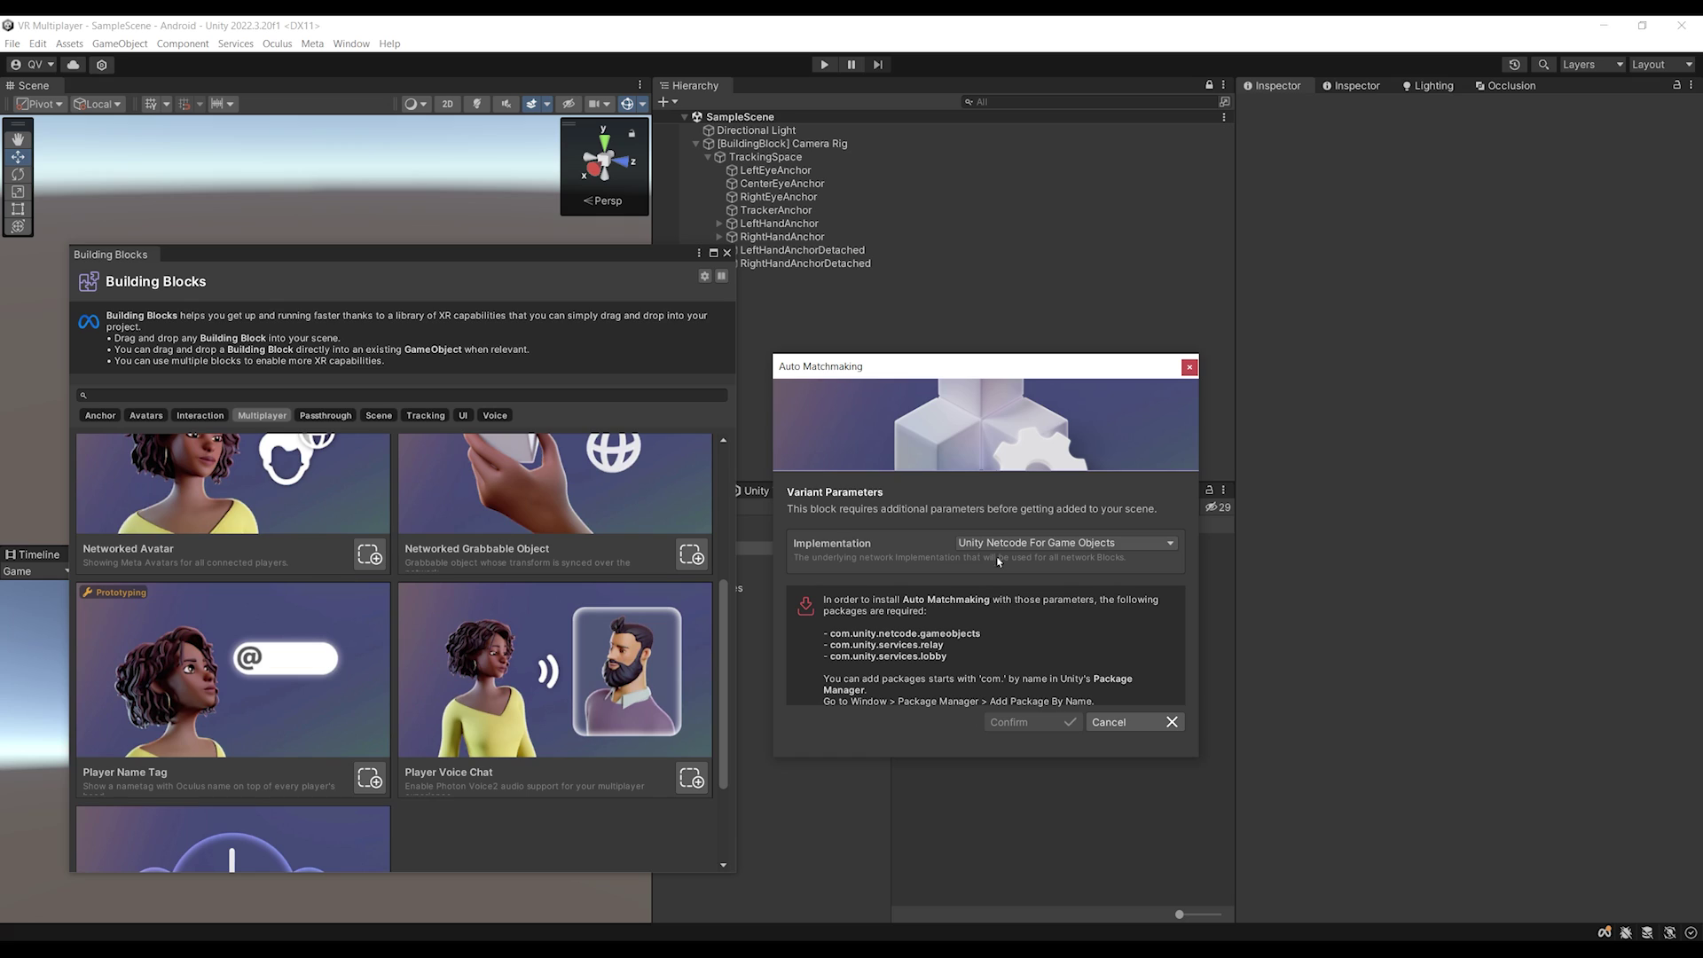
pyautogui.moveTo(832, 634); pyautogui.dragTo(982, 634)
pyautogui.click(854, 657)
pyautogui.moveTo(830, 651); pyautogui.dragTo(971, 659)
pyautogui.click(971, 659)
pyautogui.click(1188, 366)
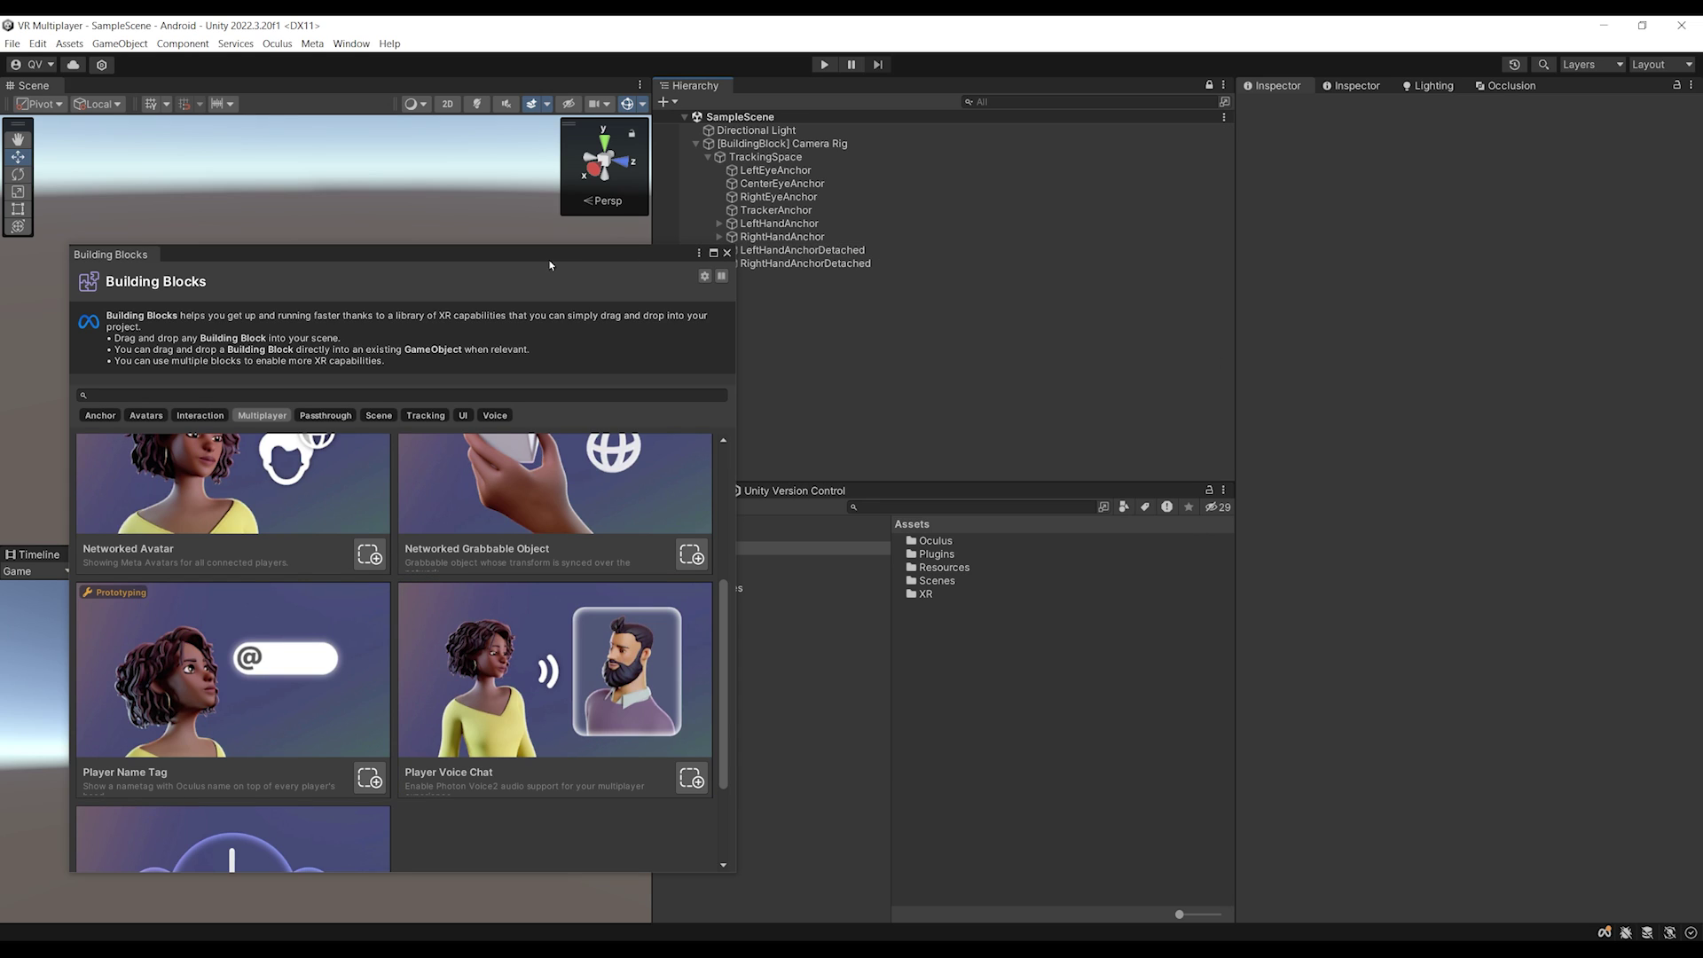
# Find Netcode for GameObjects in the Unity Registry by searching for "netcode" and install the package.
pyautogui.moveTo(546, 274); pyautogui.dragTo(554, 290)
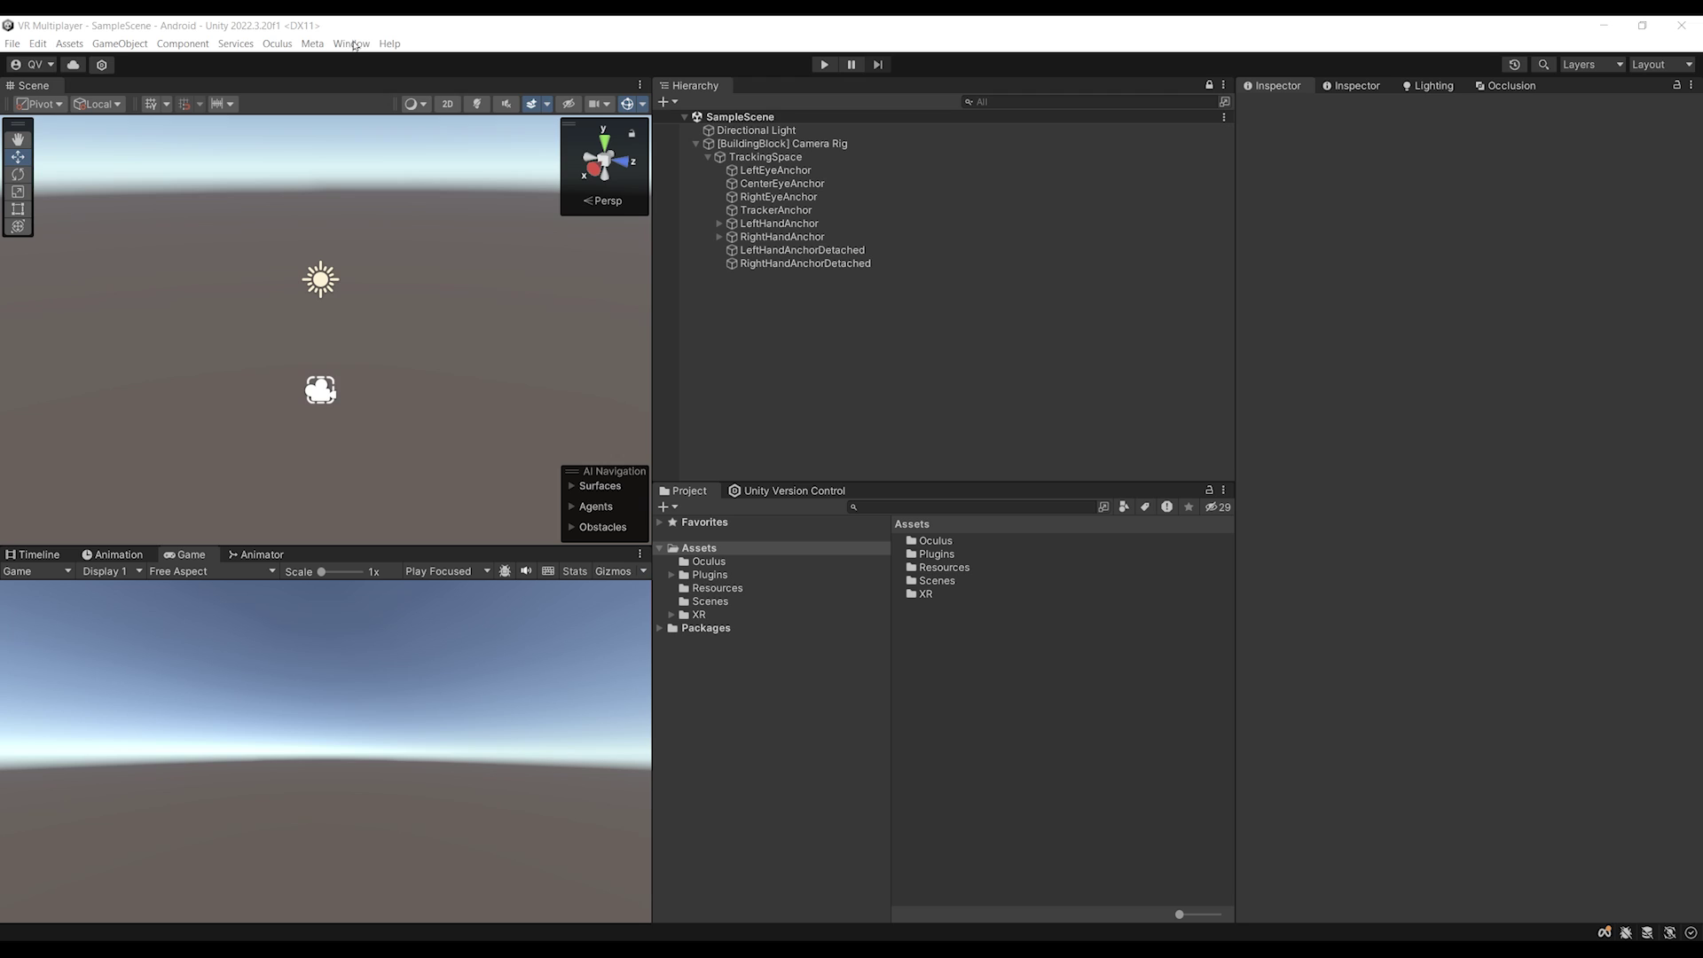
pyautogui.click(354, 44)
pyautogui.click(453, 194)
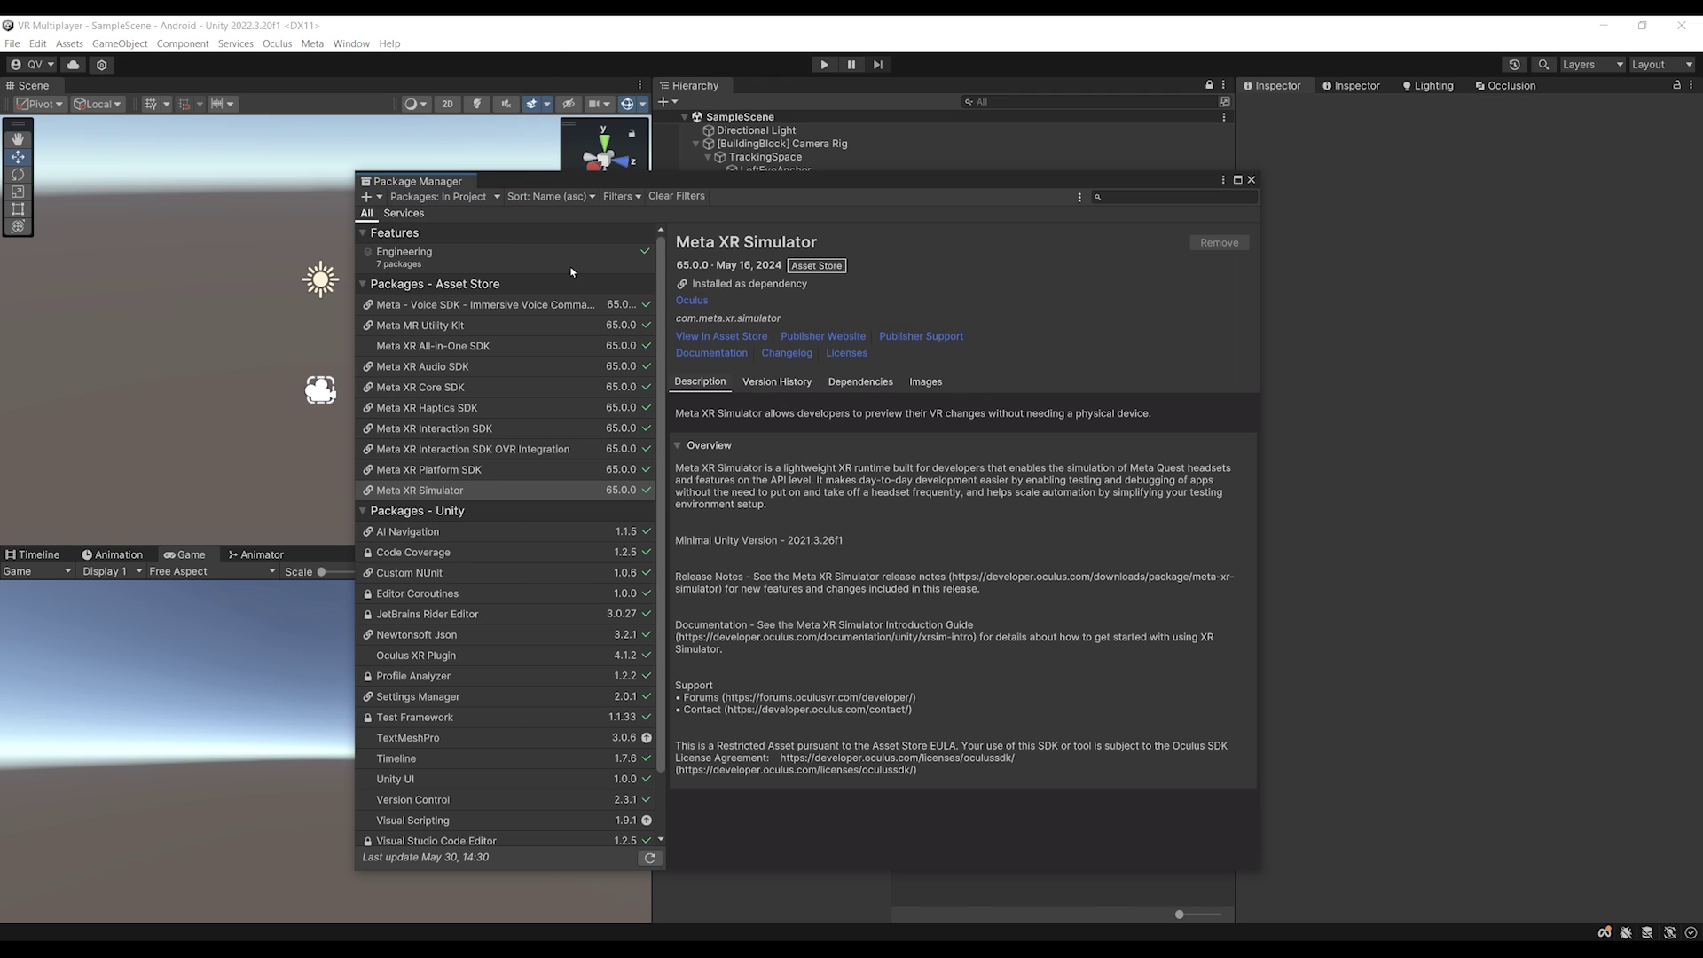
pyautogui.click(456, 196)
pyautogui.click(417, 214)
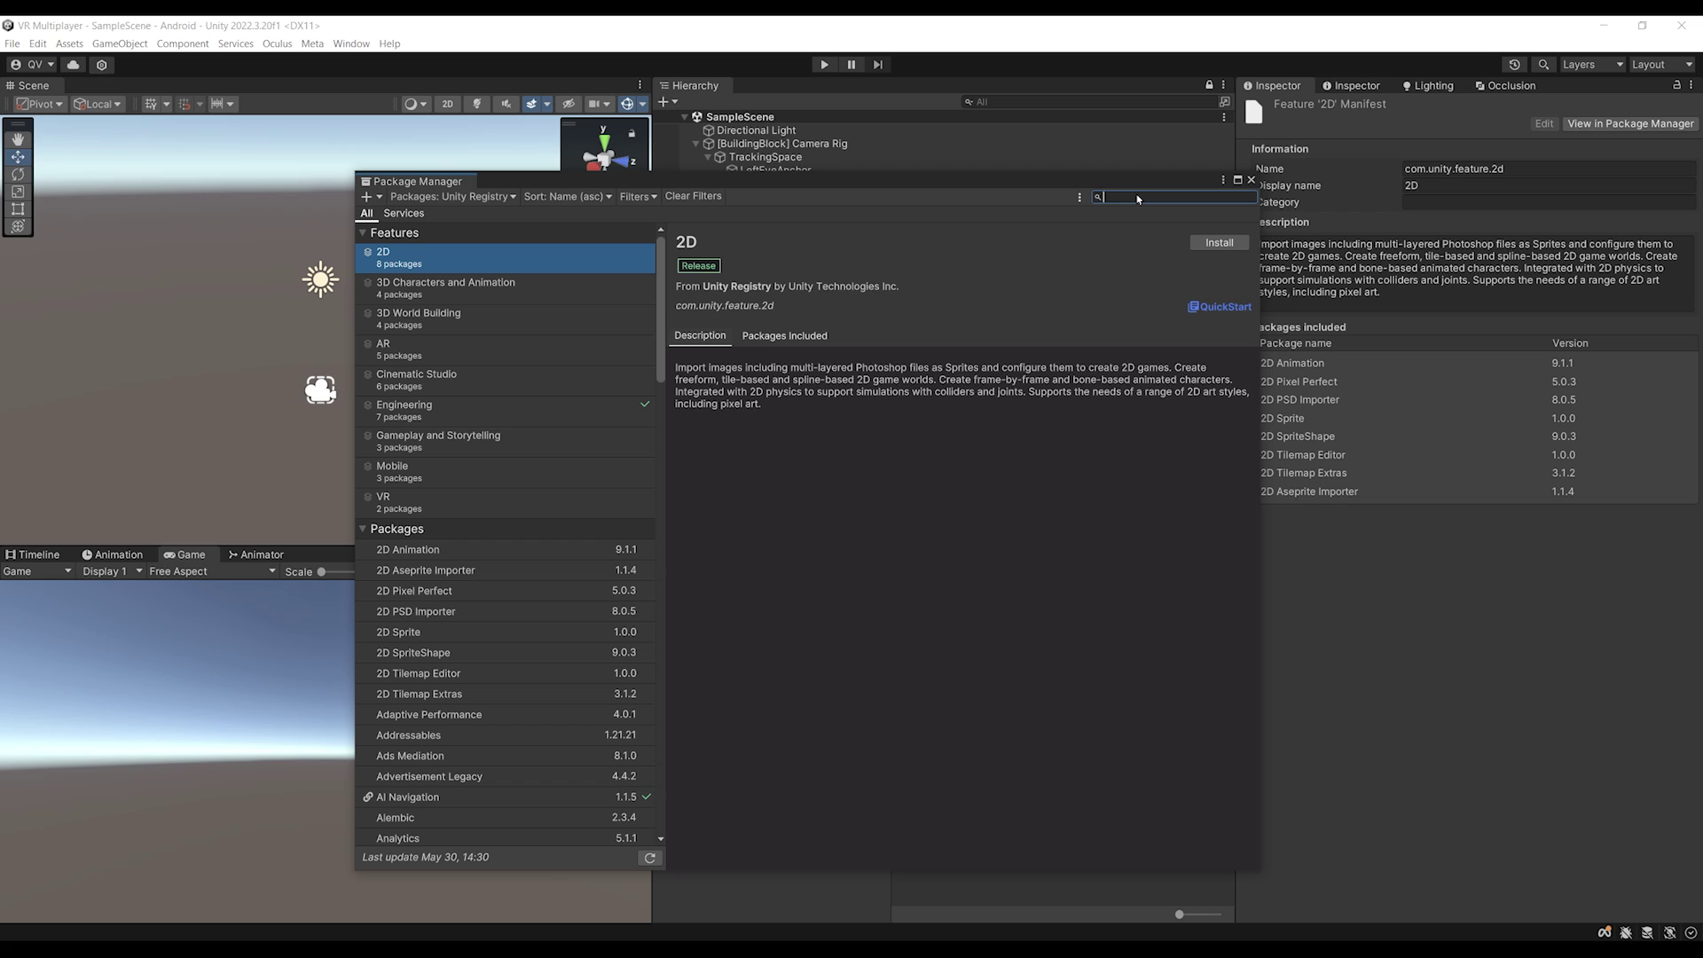
pyautogui.write('netcode')
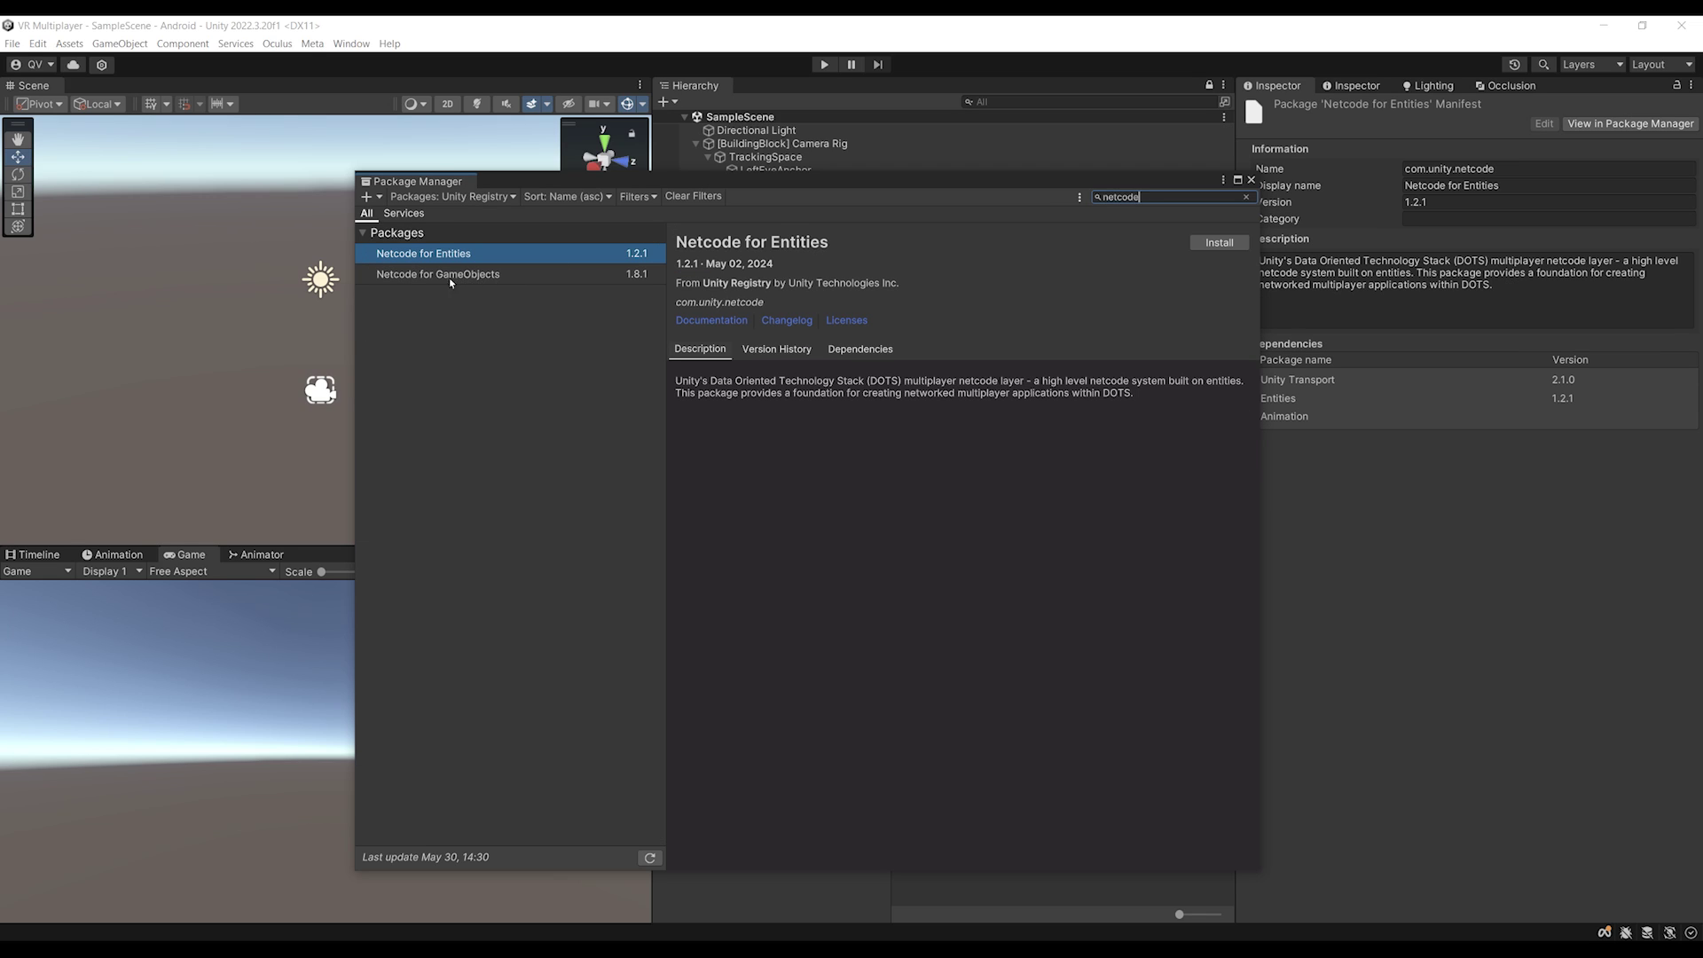
pyautogui.click(426, 277)
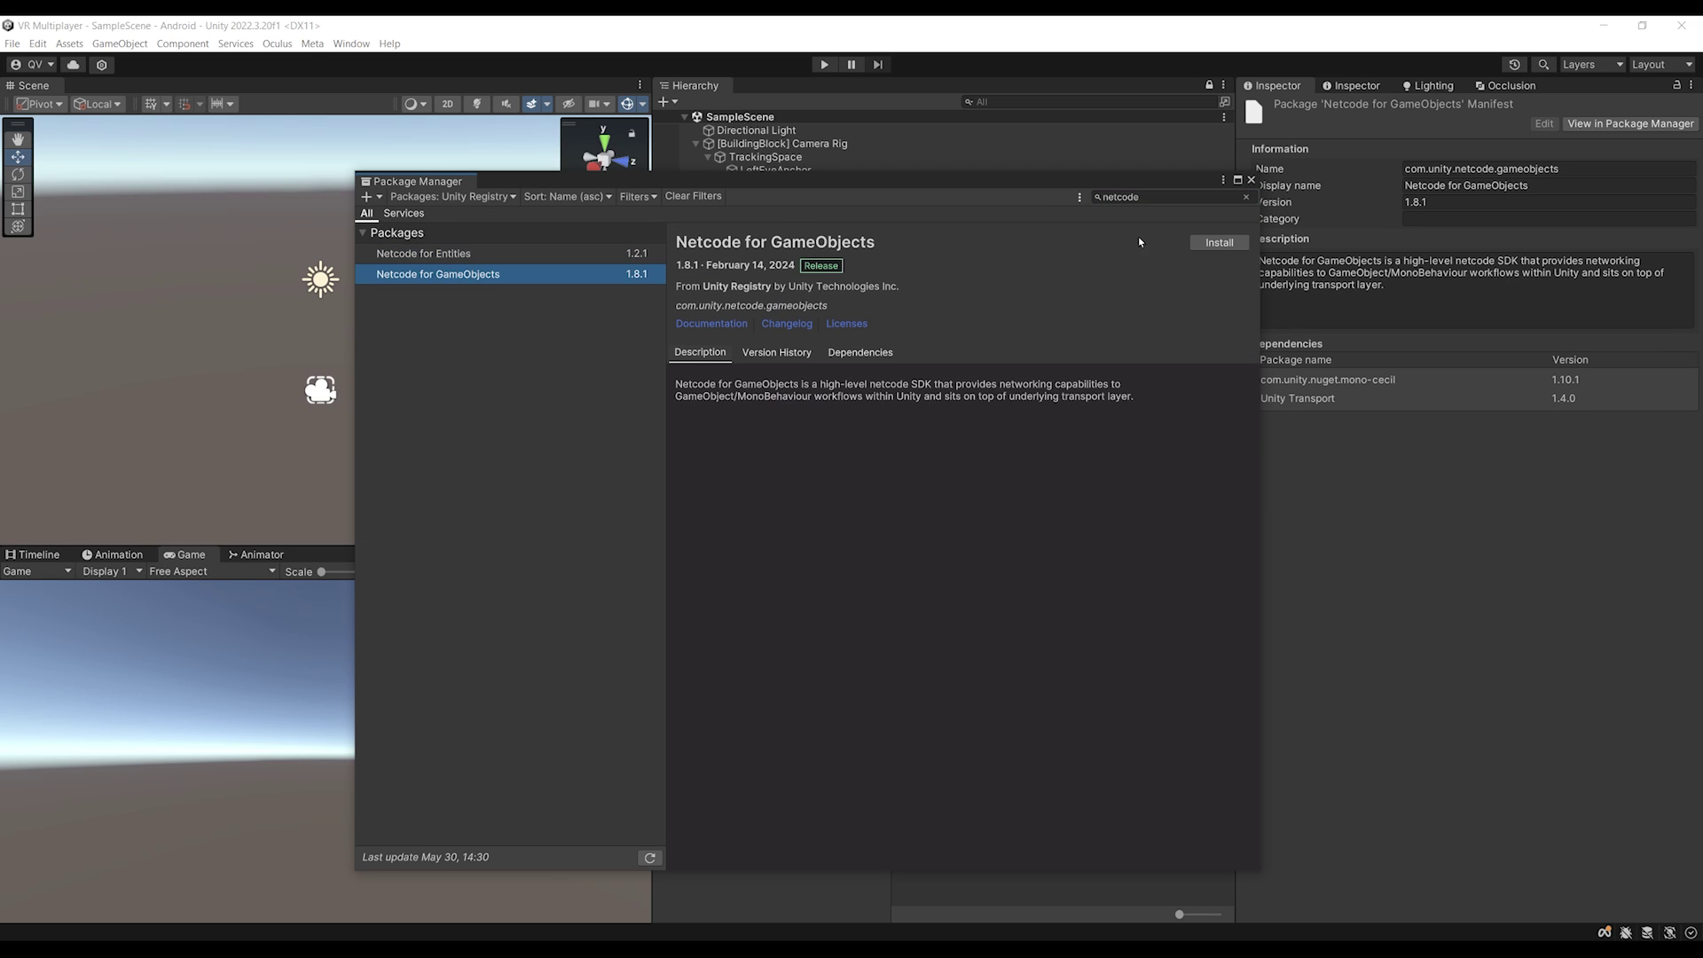
pyautogui.click(1221, 244)
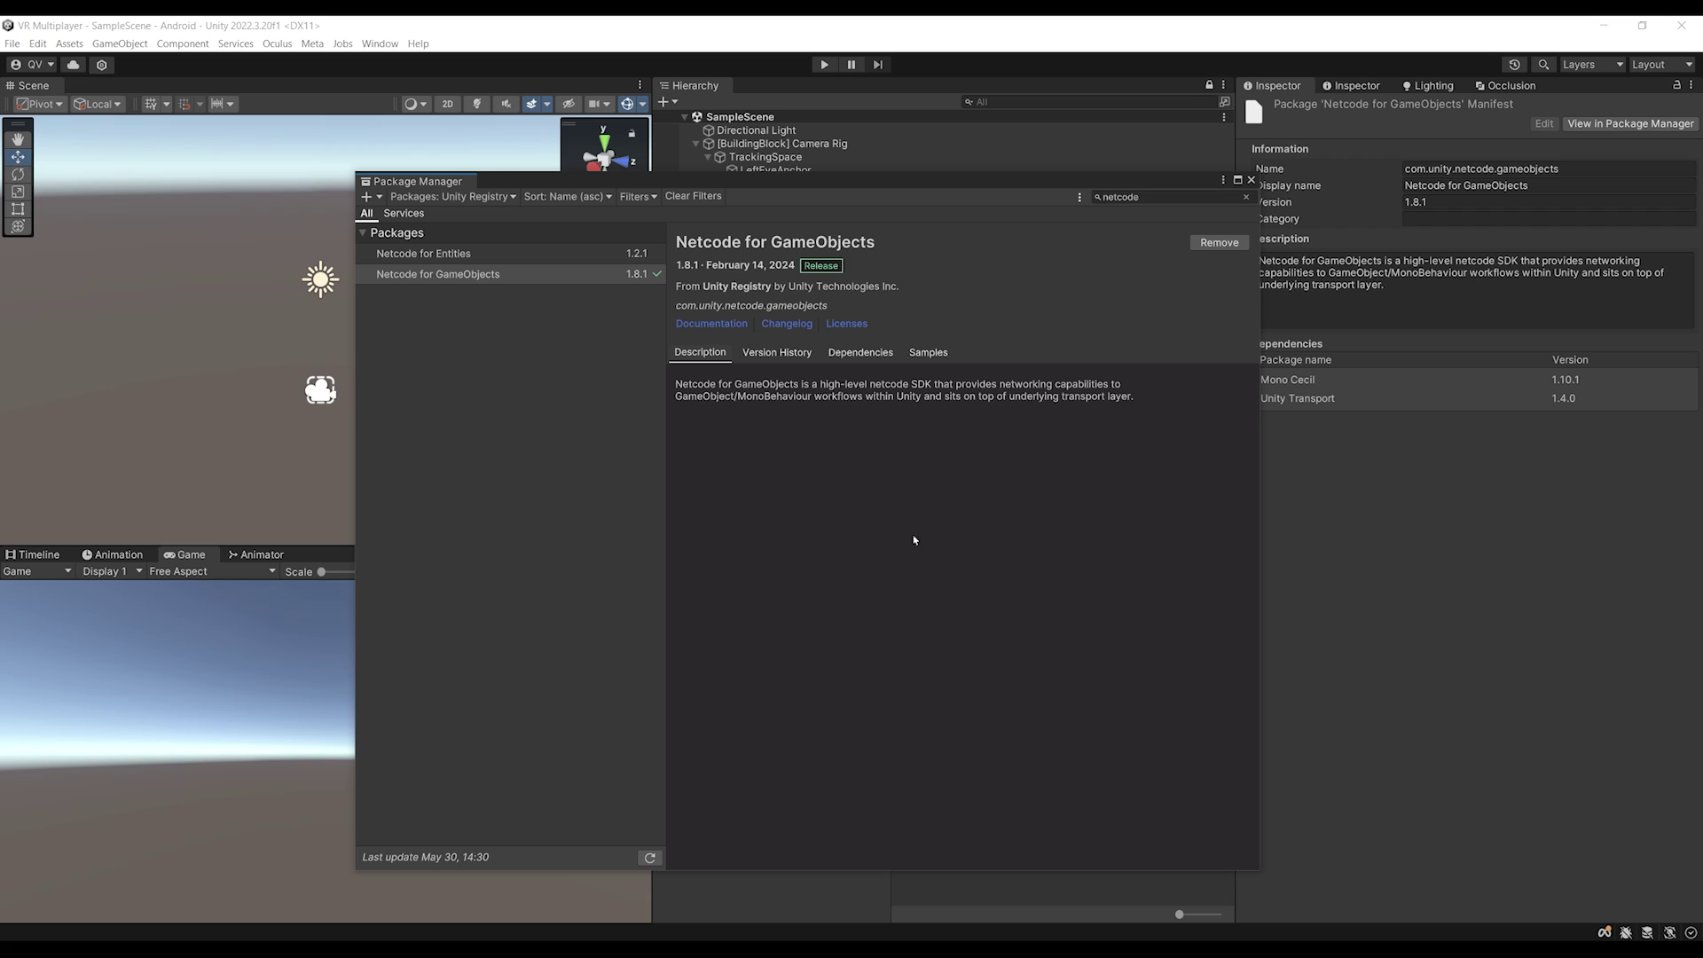
# Find the Relay package in the Unity Registry by searching for "relay" and install it.
pyautogui.click(1175, 199)
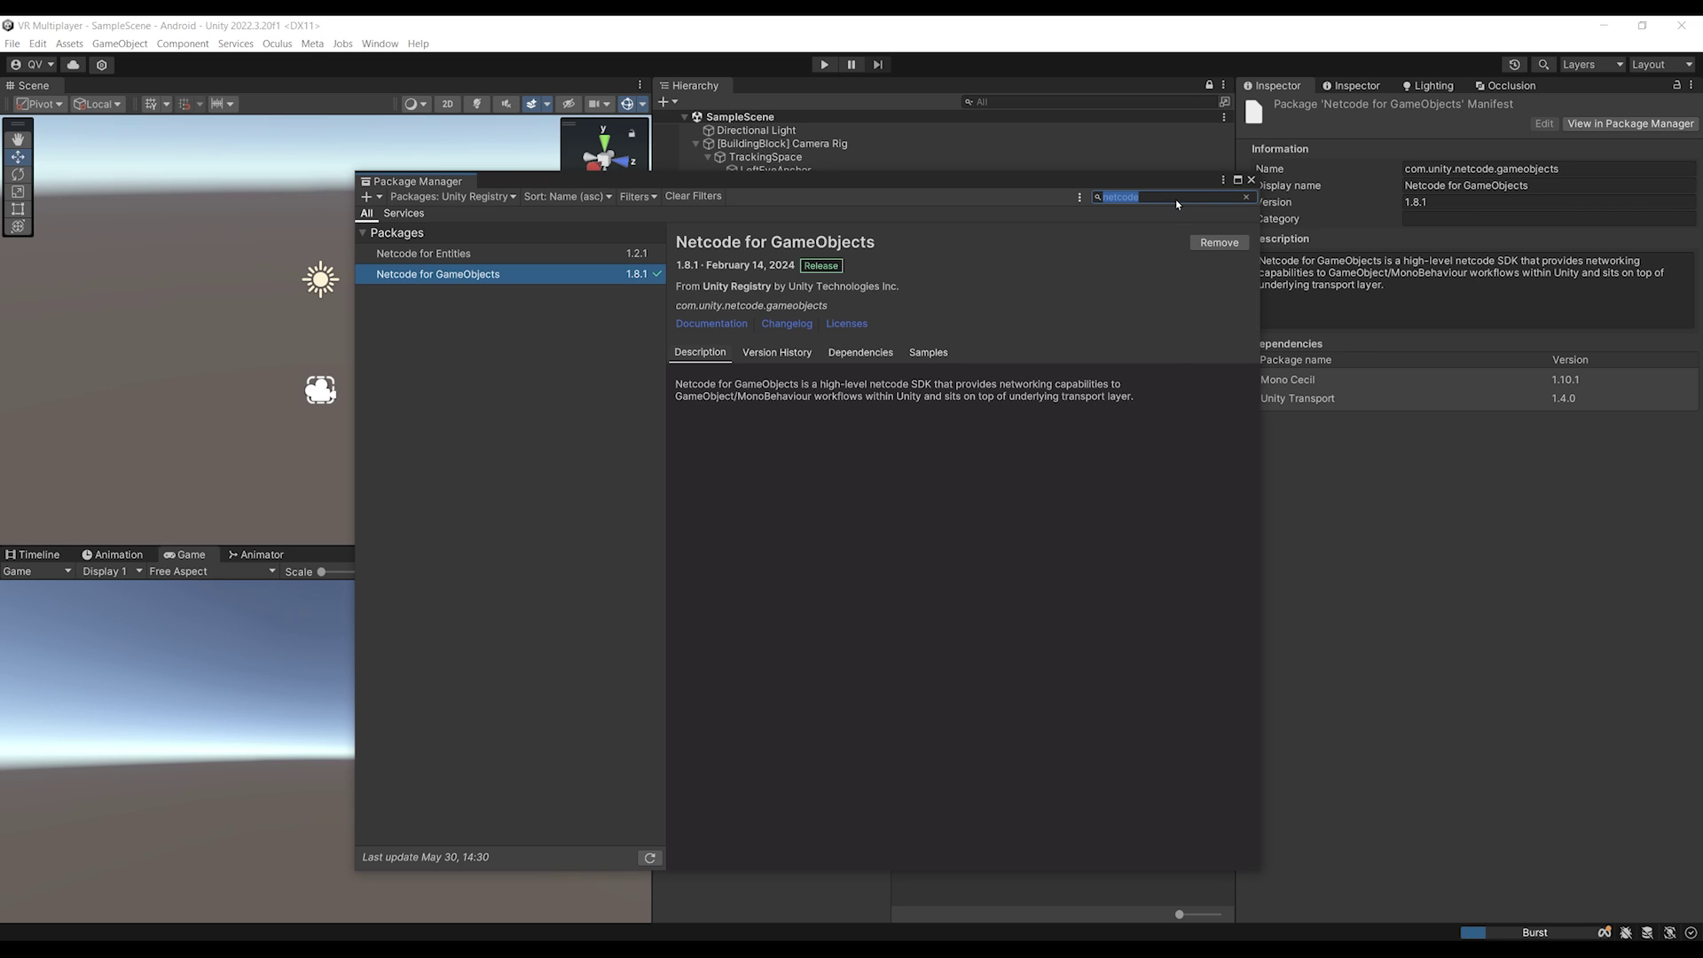
pyautogui.write('relay')
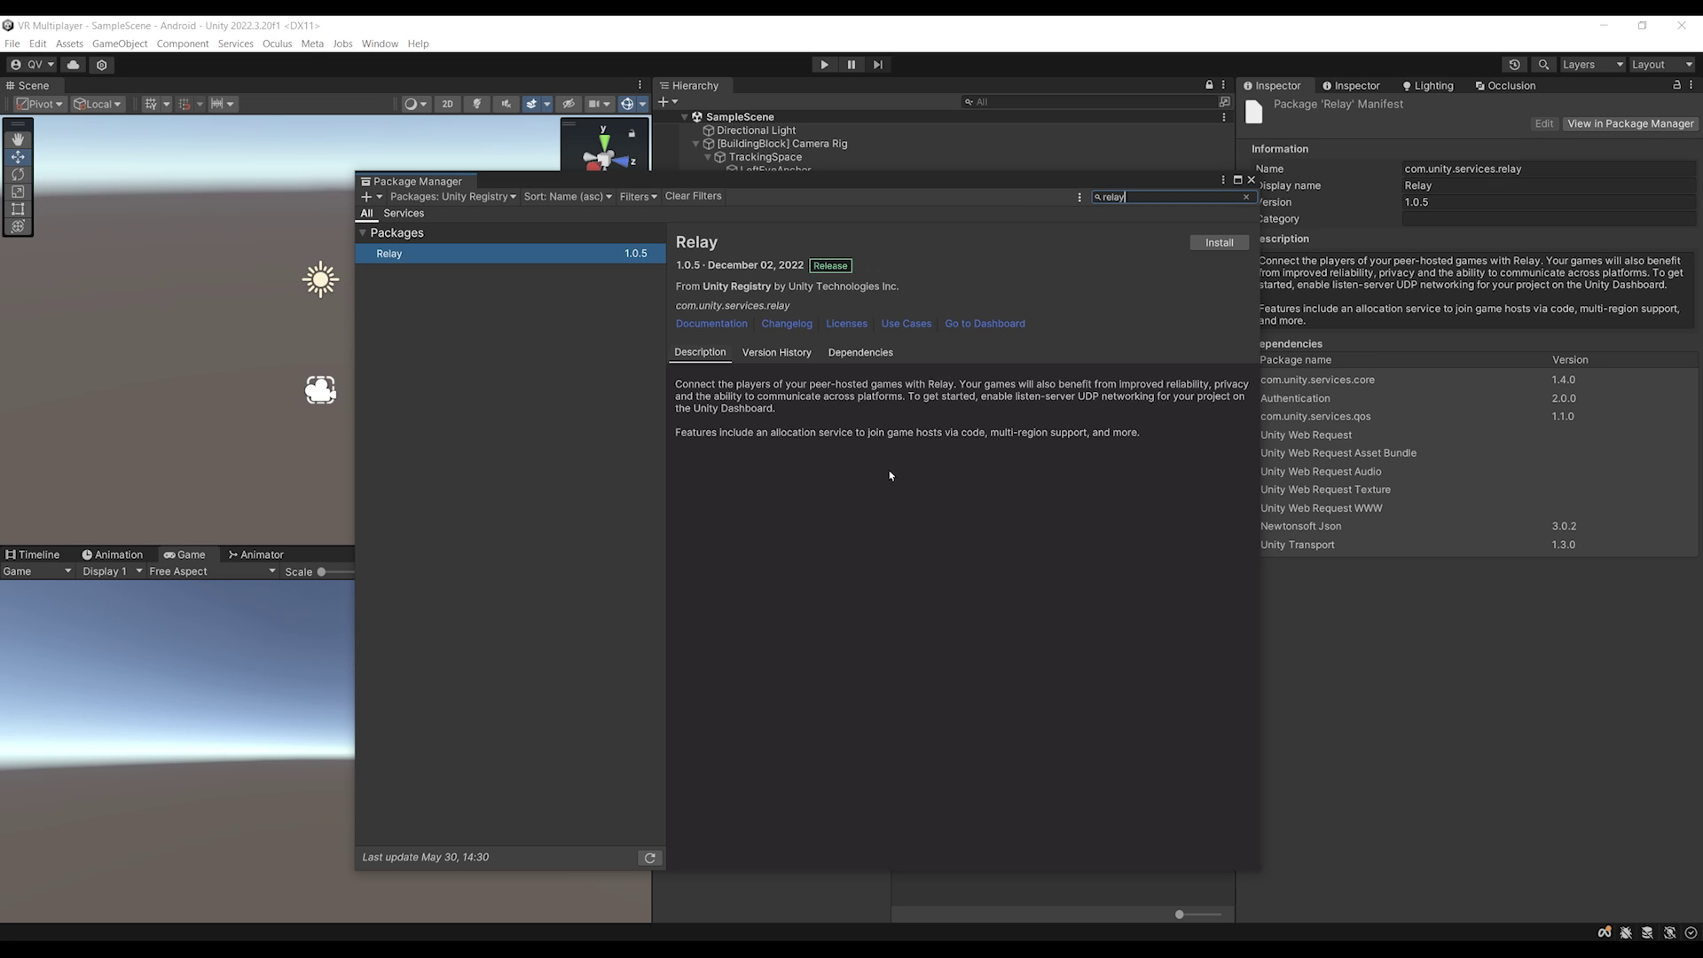
pyautogui.click(1220, 243)
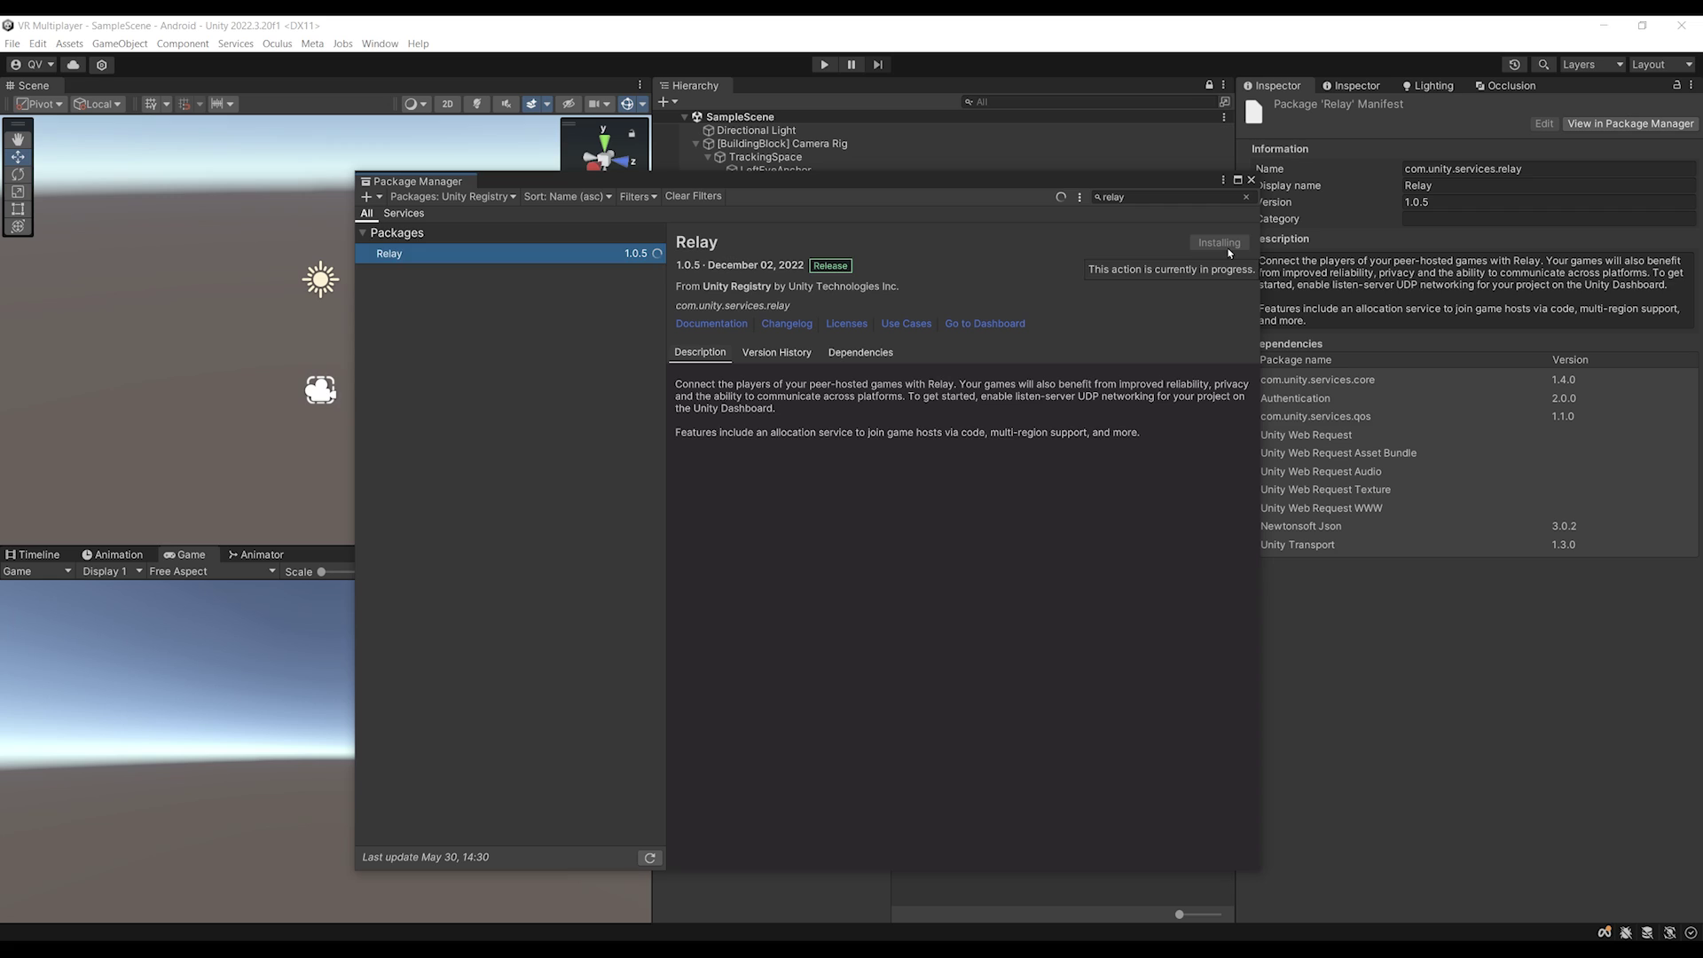
# Find the Lobby package by searching for "lobby", install it, and close the Package Manager.
pyautogui.click(1245, 197)
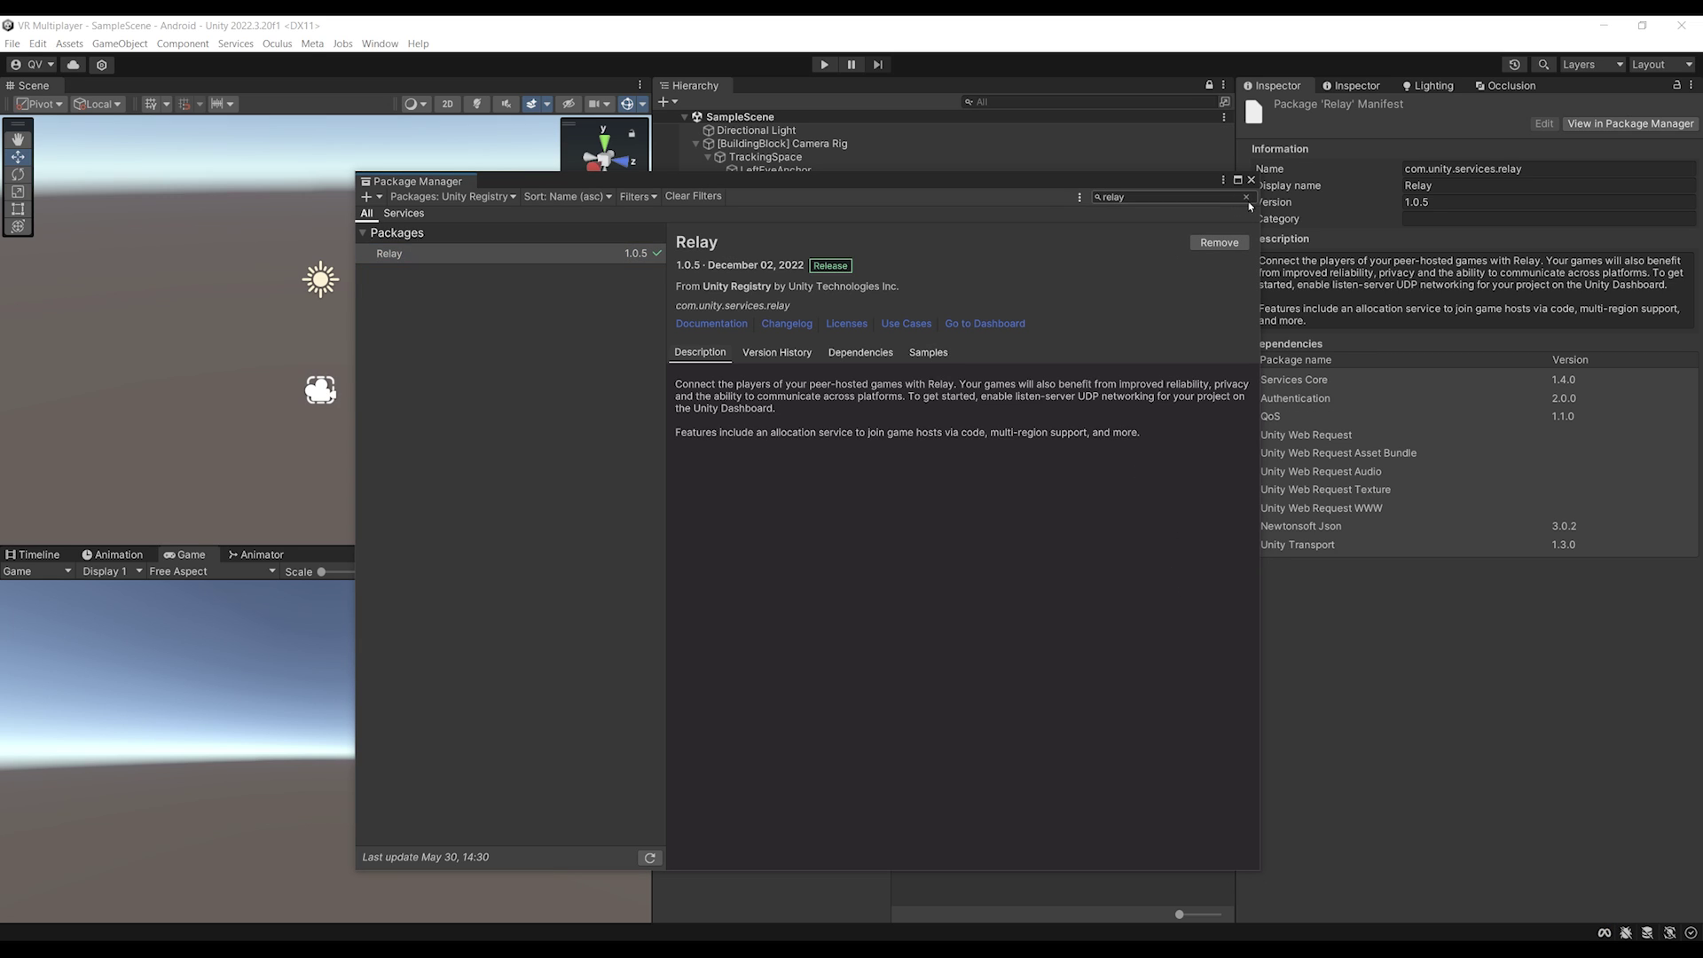
pyautogui.write('lobby')
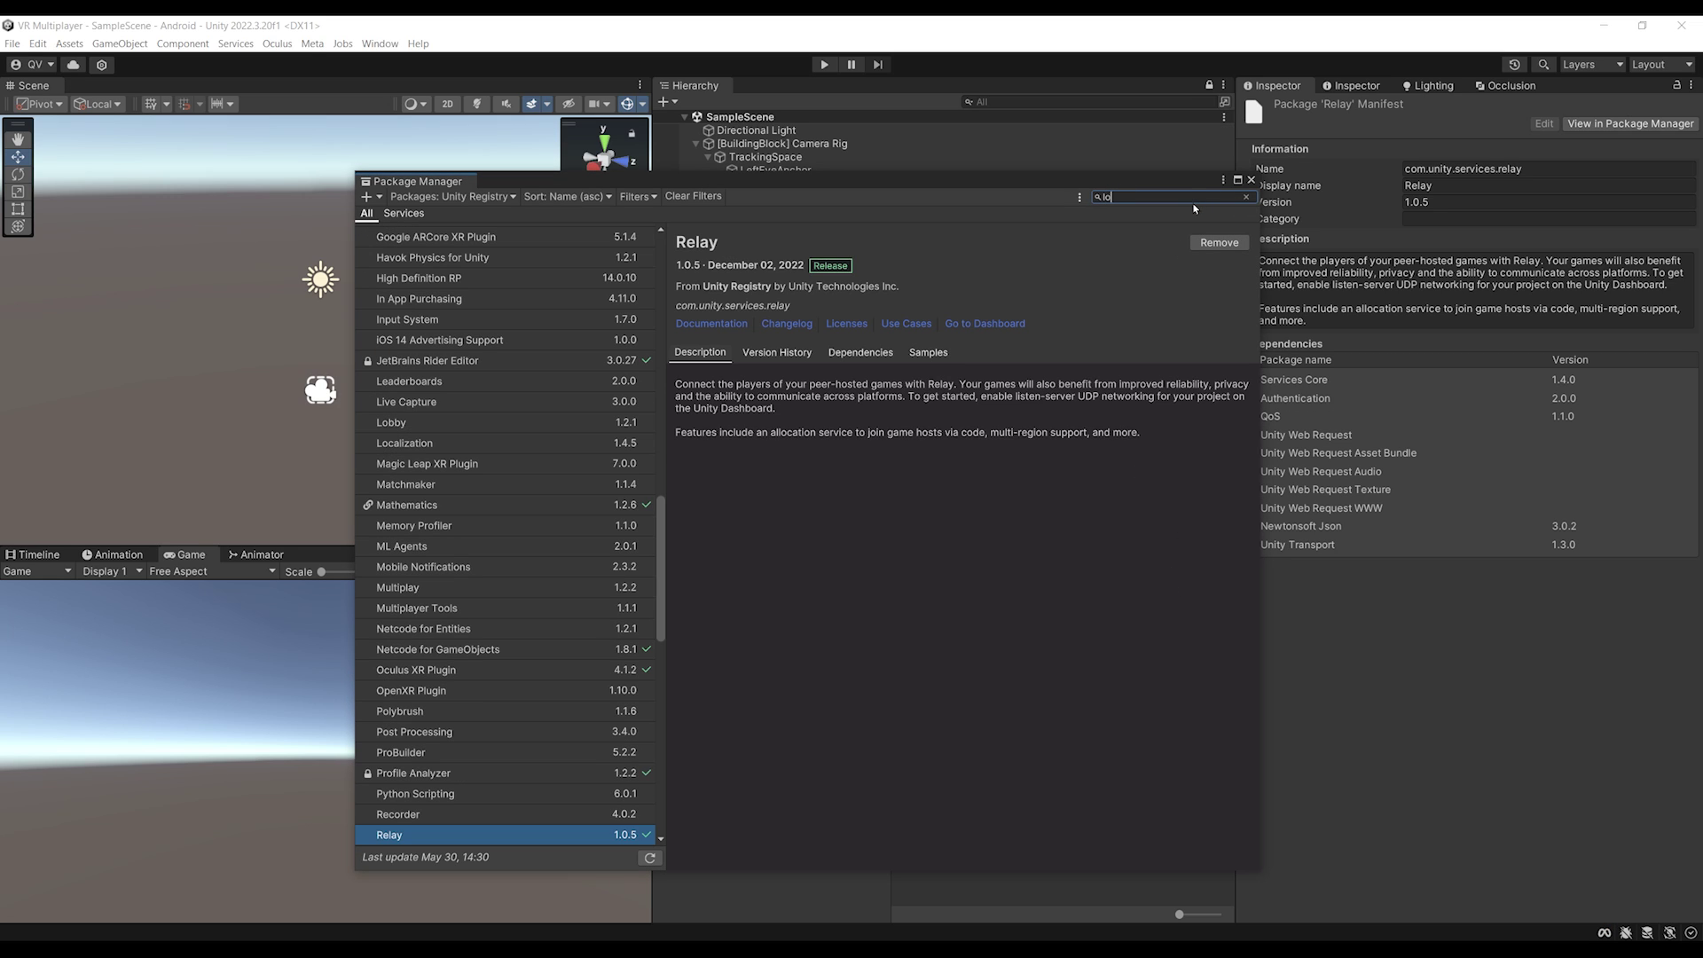
pyautogui.click(454, 258)
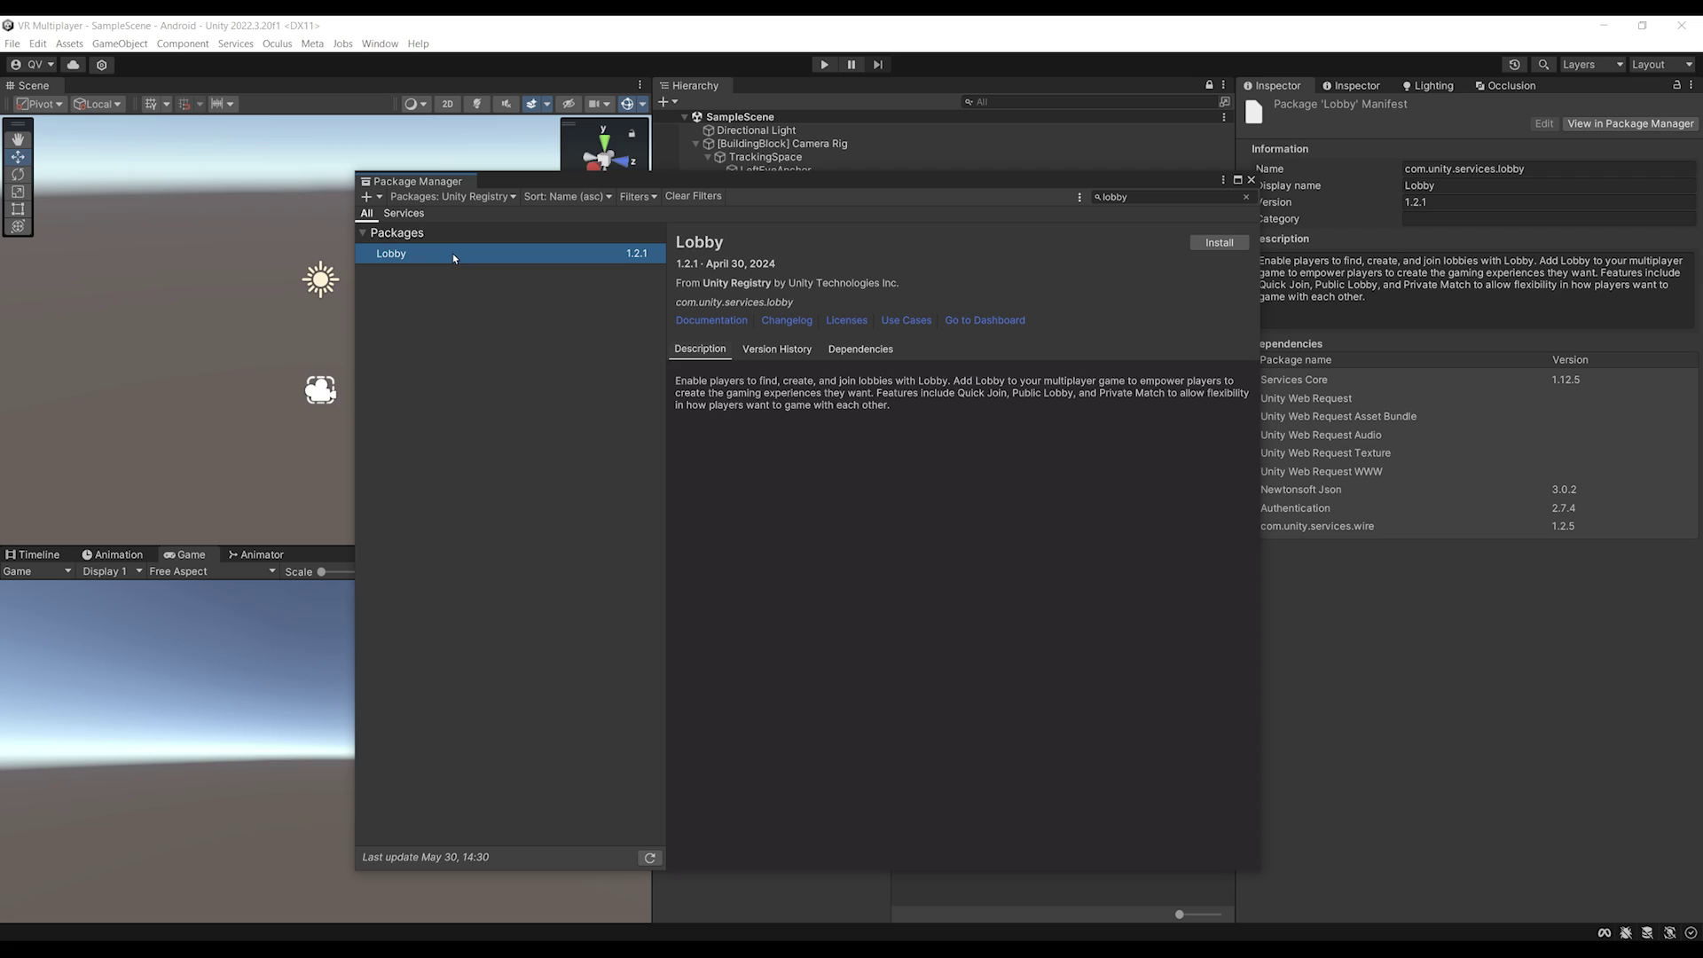
pyautogui.click(1219, 242)
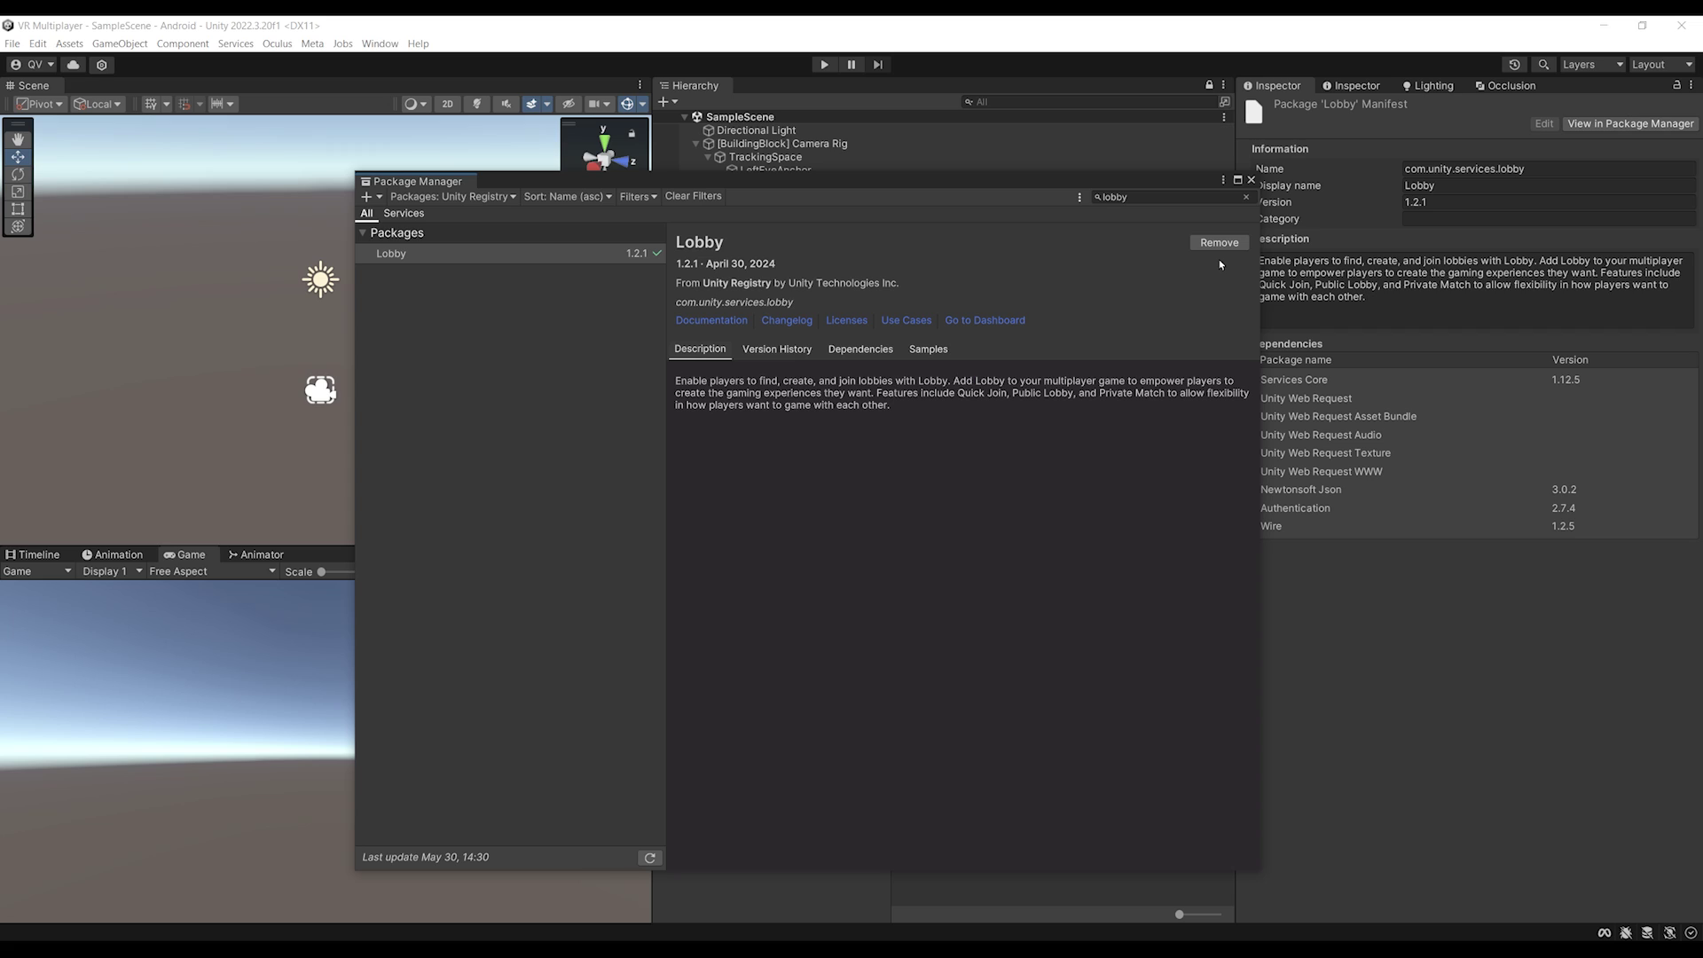
pyautogui.click(1252, 180)
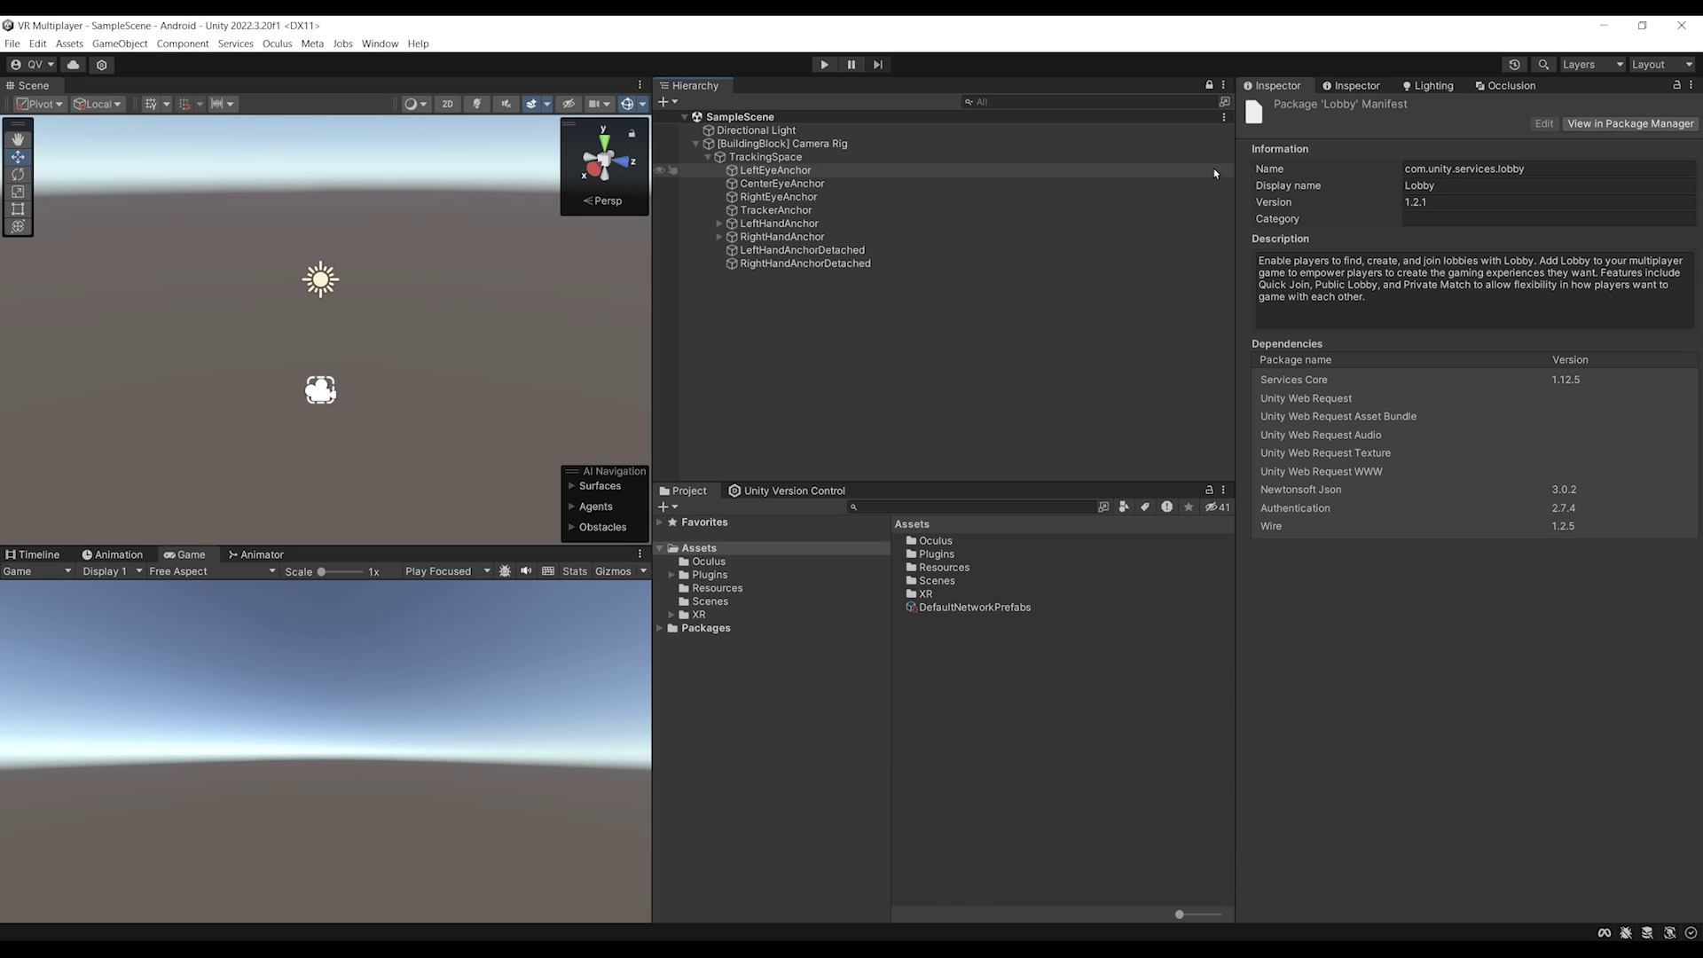
# Open the Services section of the Project Settings and go to the linked project's web dashboard.
pyautogui.scroll(2, 389, 364)
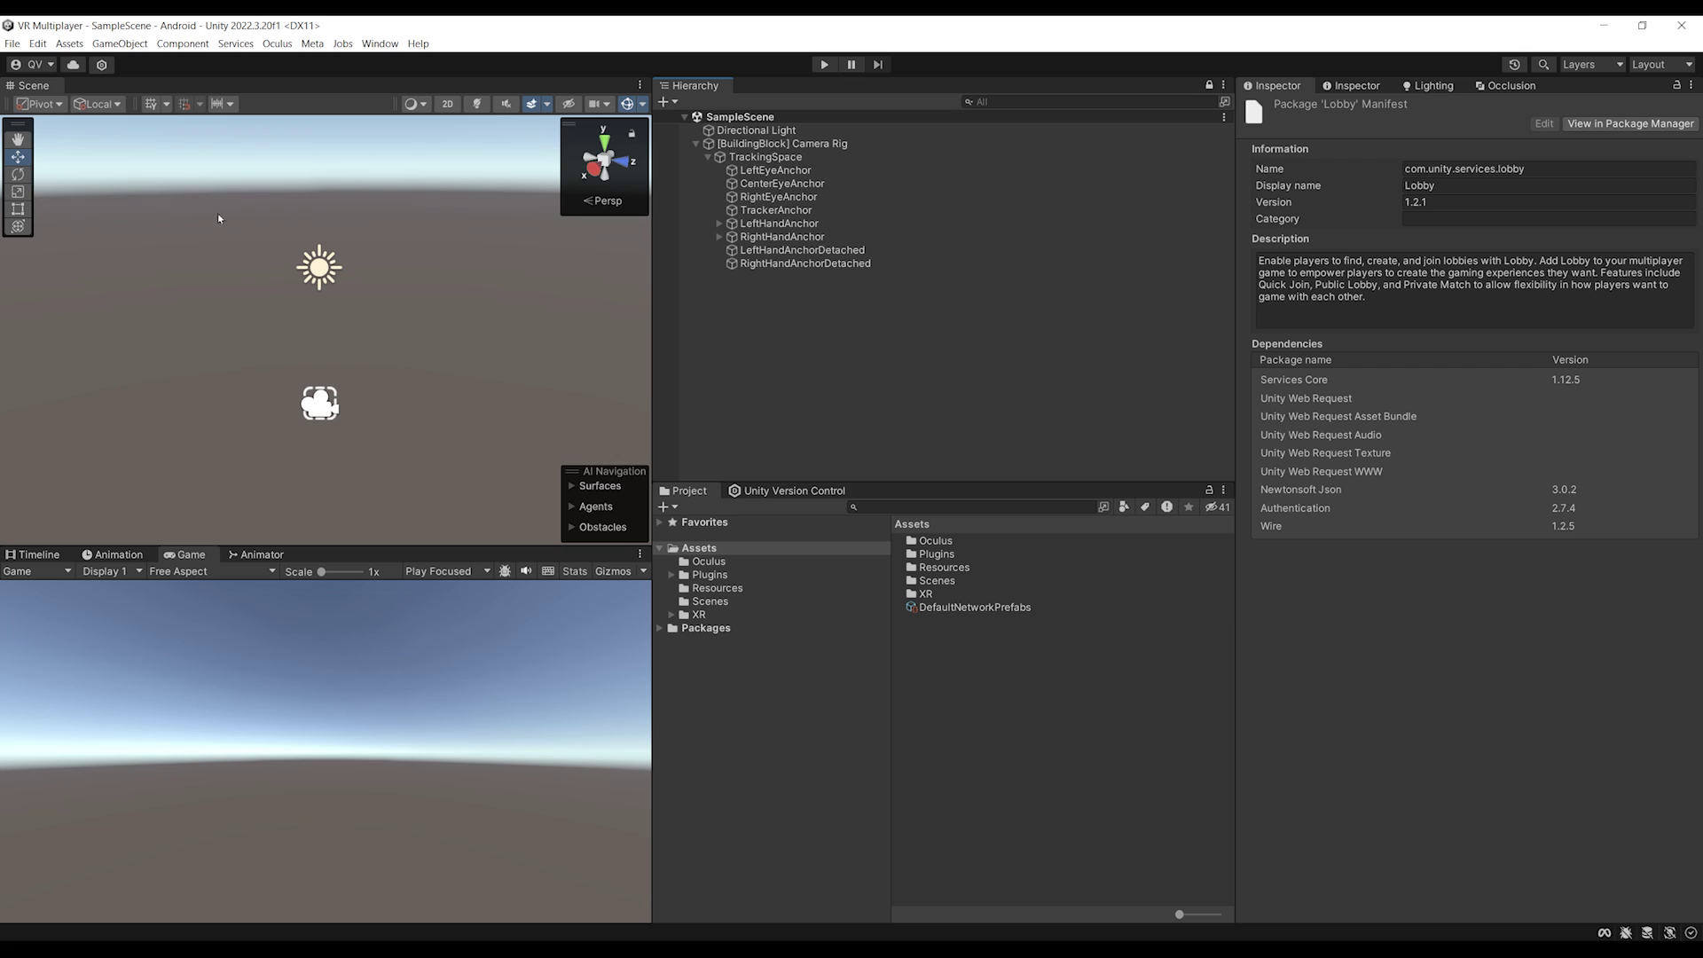
pyautogui.click(38, 44)
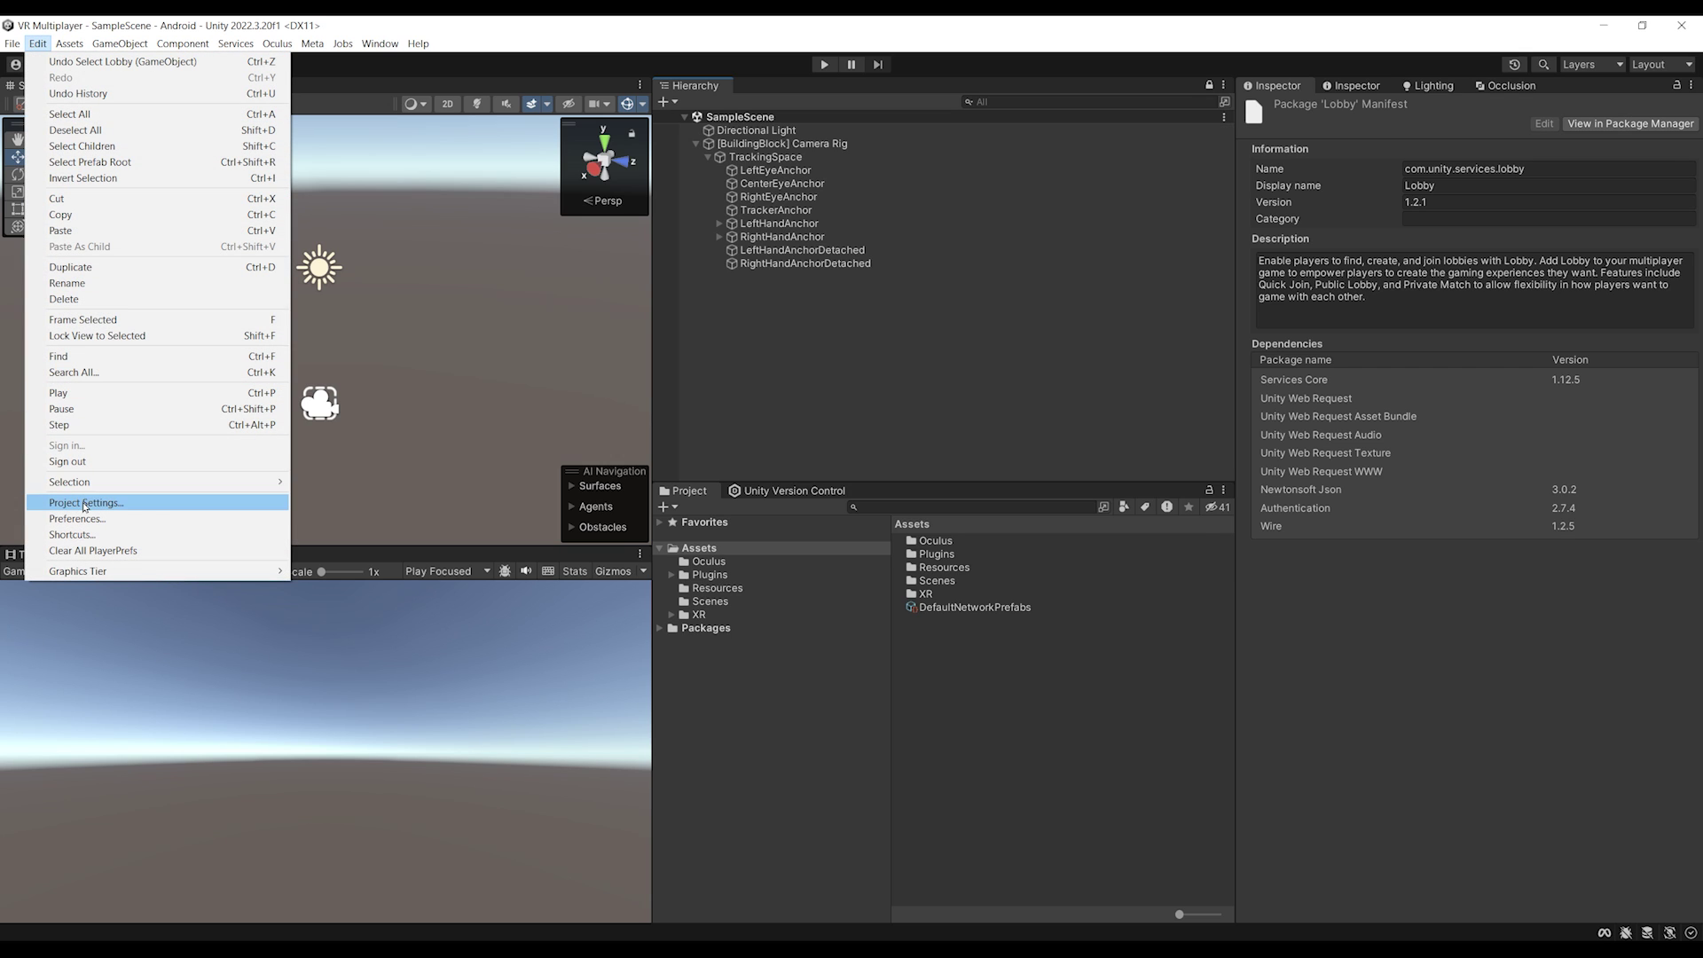
pyautogui.click(86, 503)
pyautogui.click(249, 526)
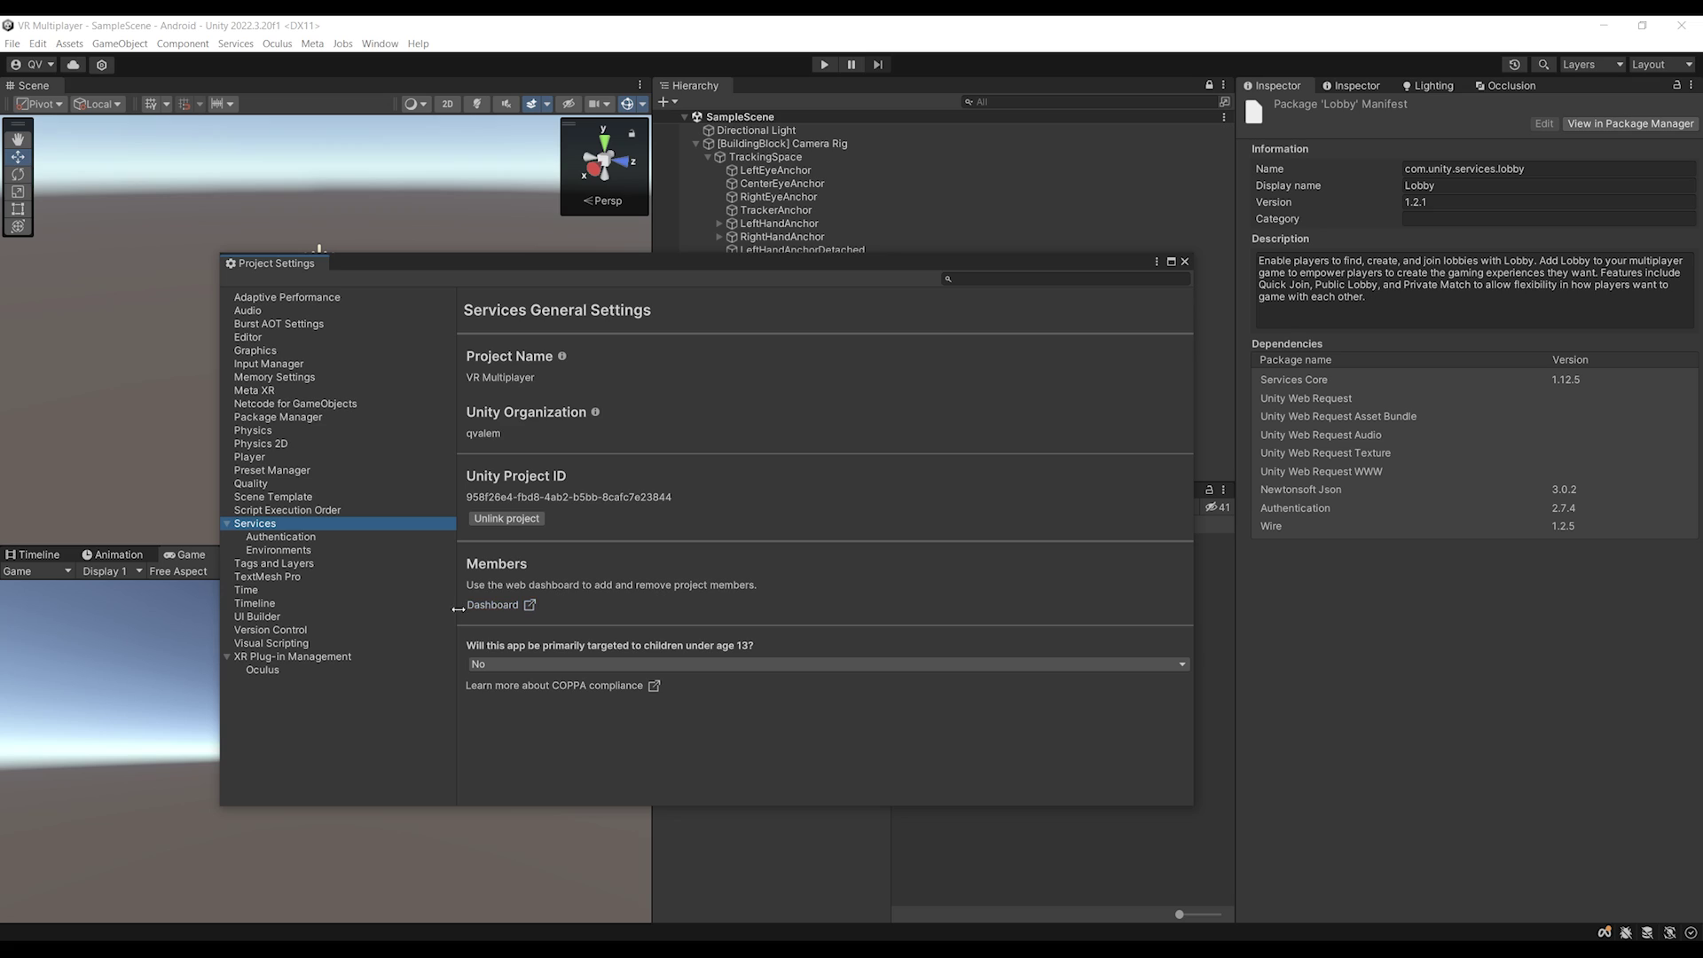
pyautogui.click(507, 605)
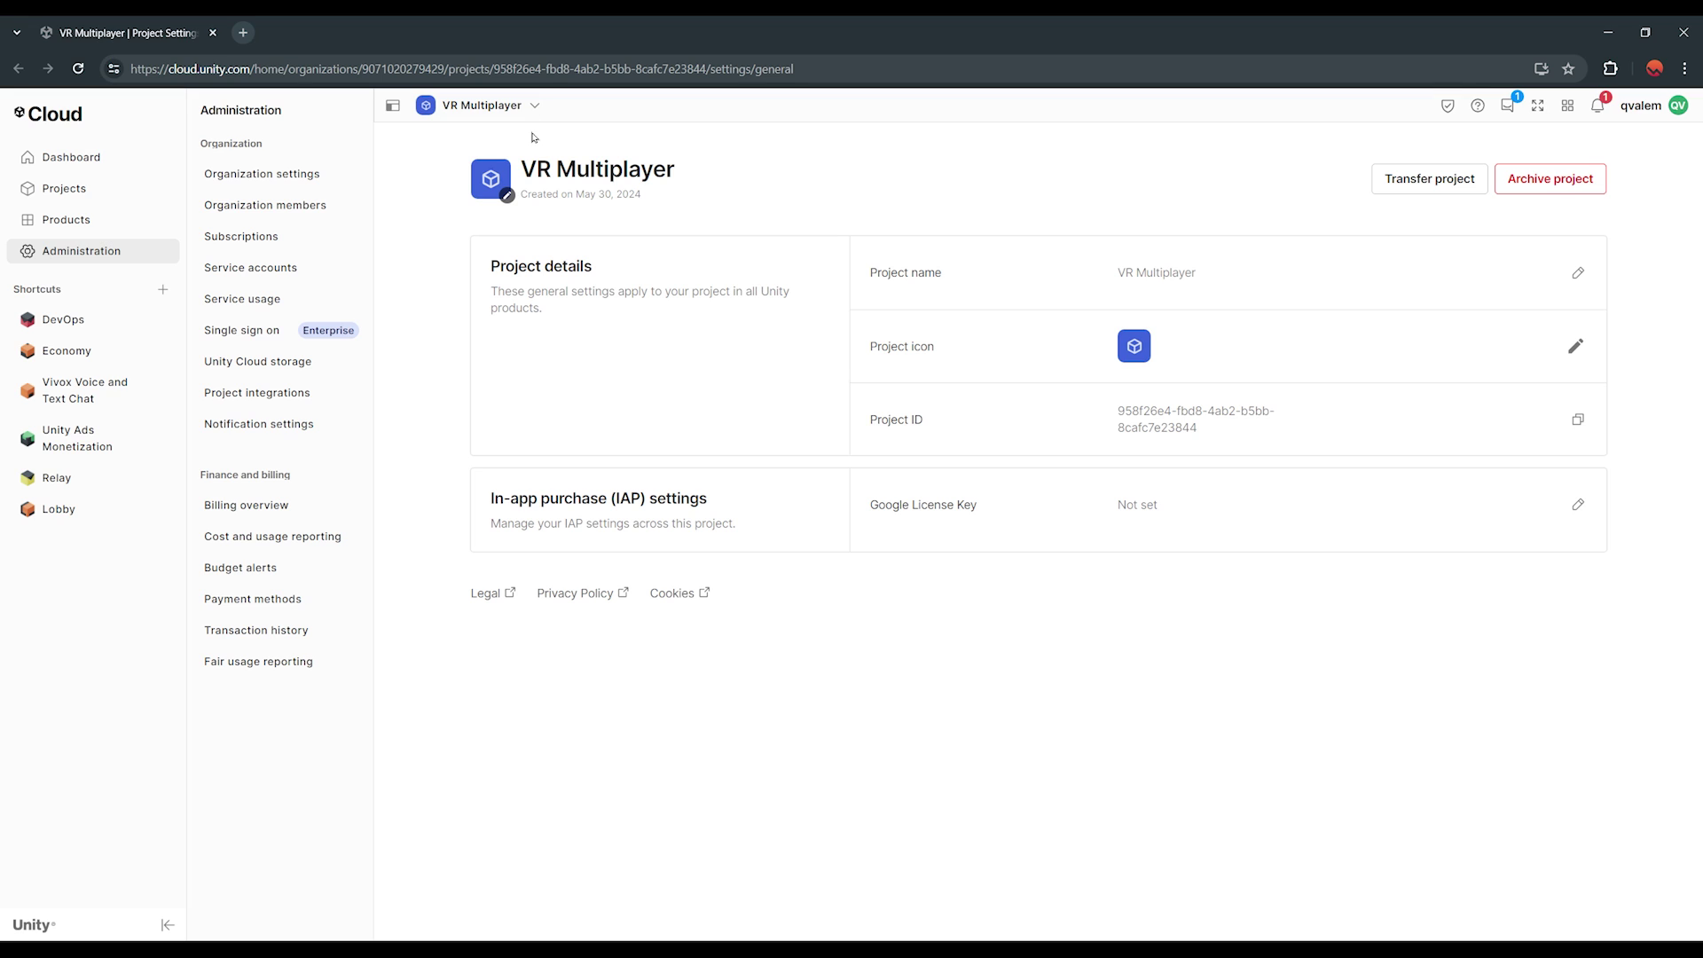
# Enable Relay for the VR Multiplayer project by completing its setup guide on the Unity Cloud dashboard.
pyautogui.click(77, 483)
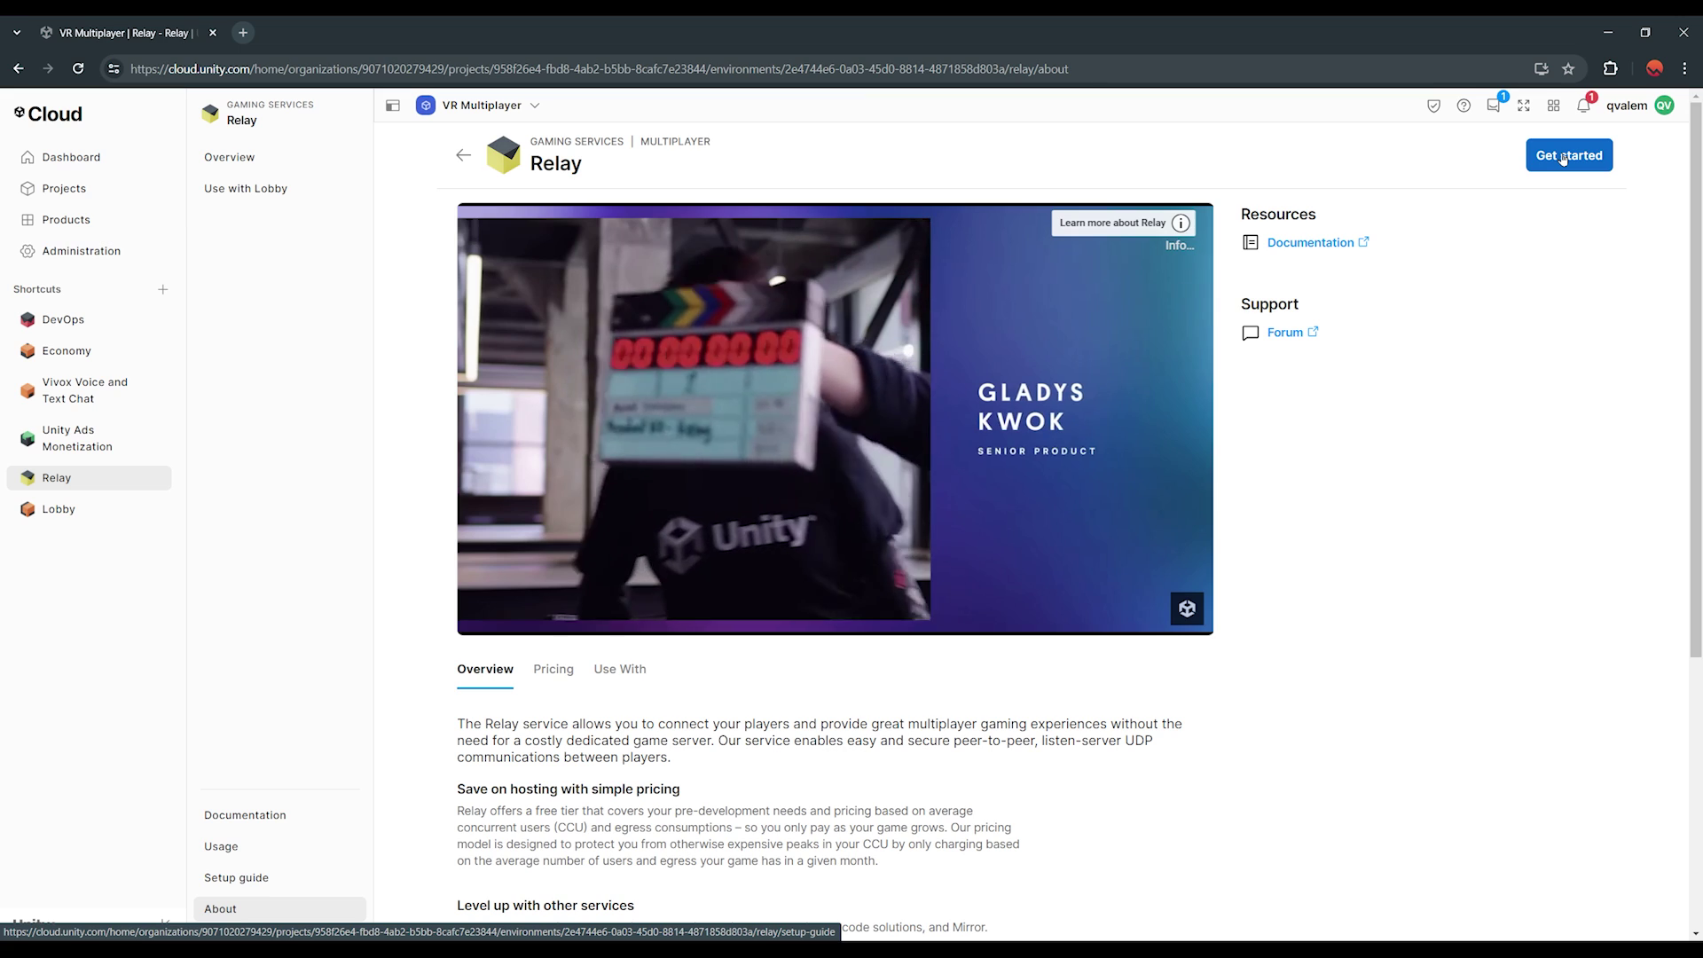
pyautogui.click(1564, 159)
pyautogui.click(1553, 792)
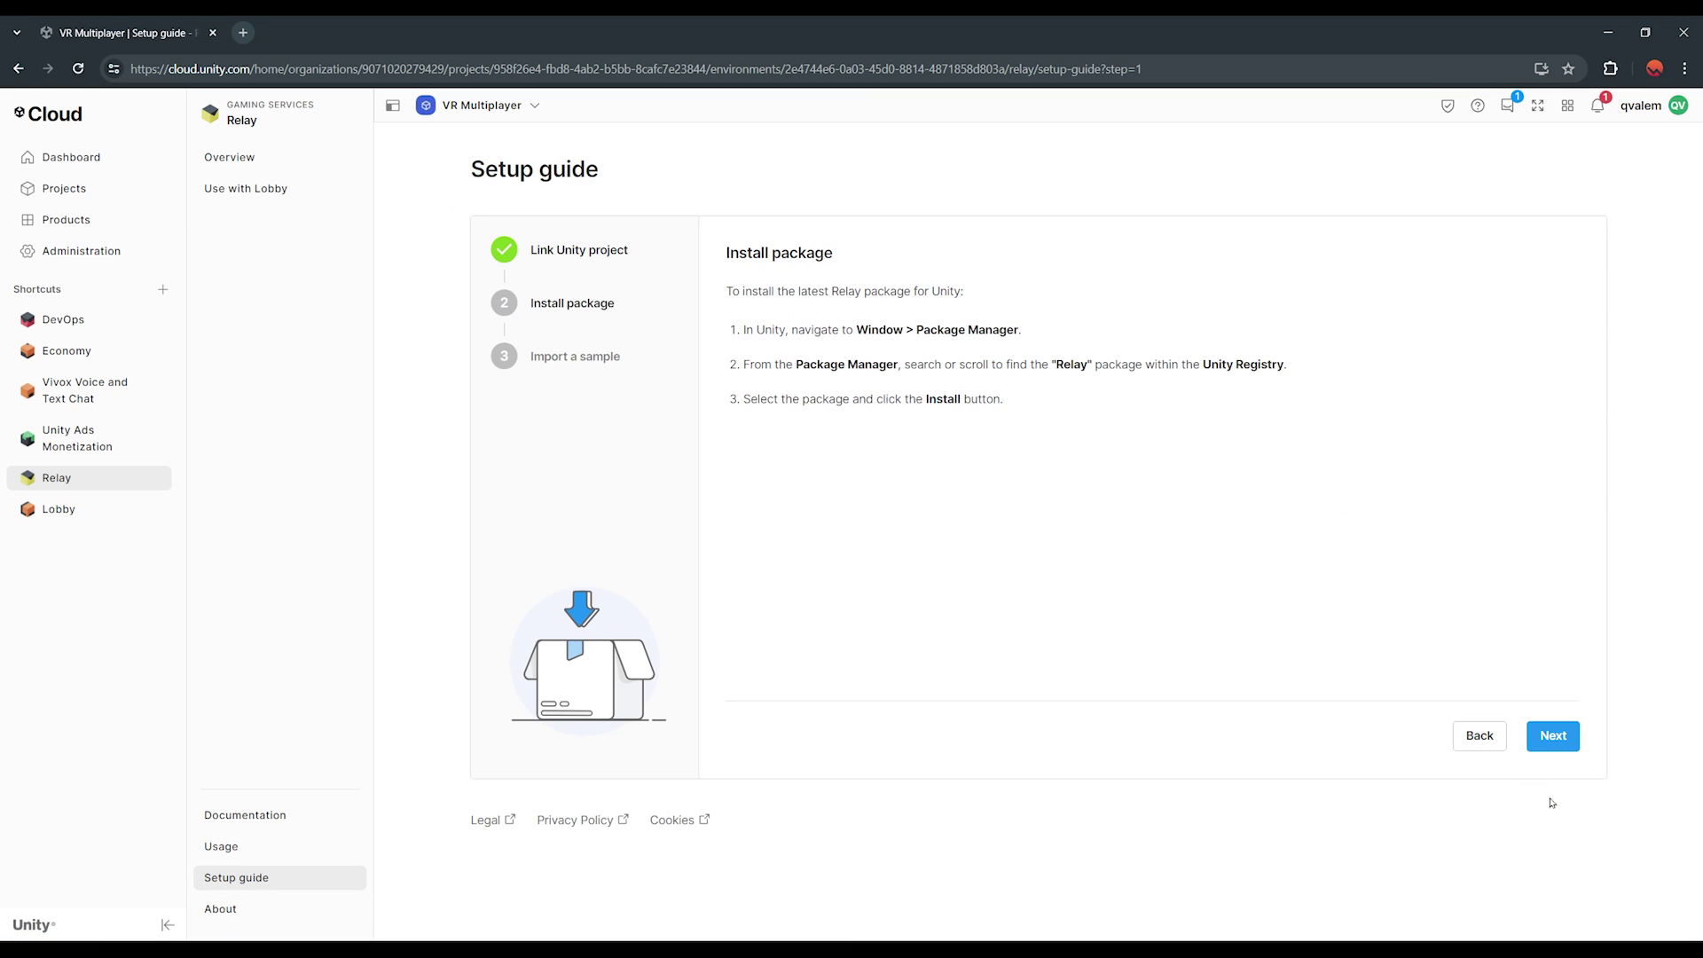
pyautogui.click(1554, 738)
pyautogui.click(1565, 727)
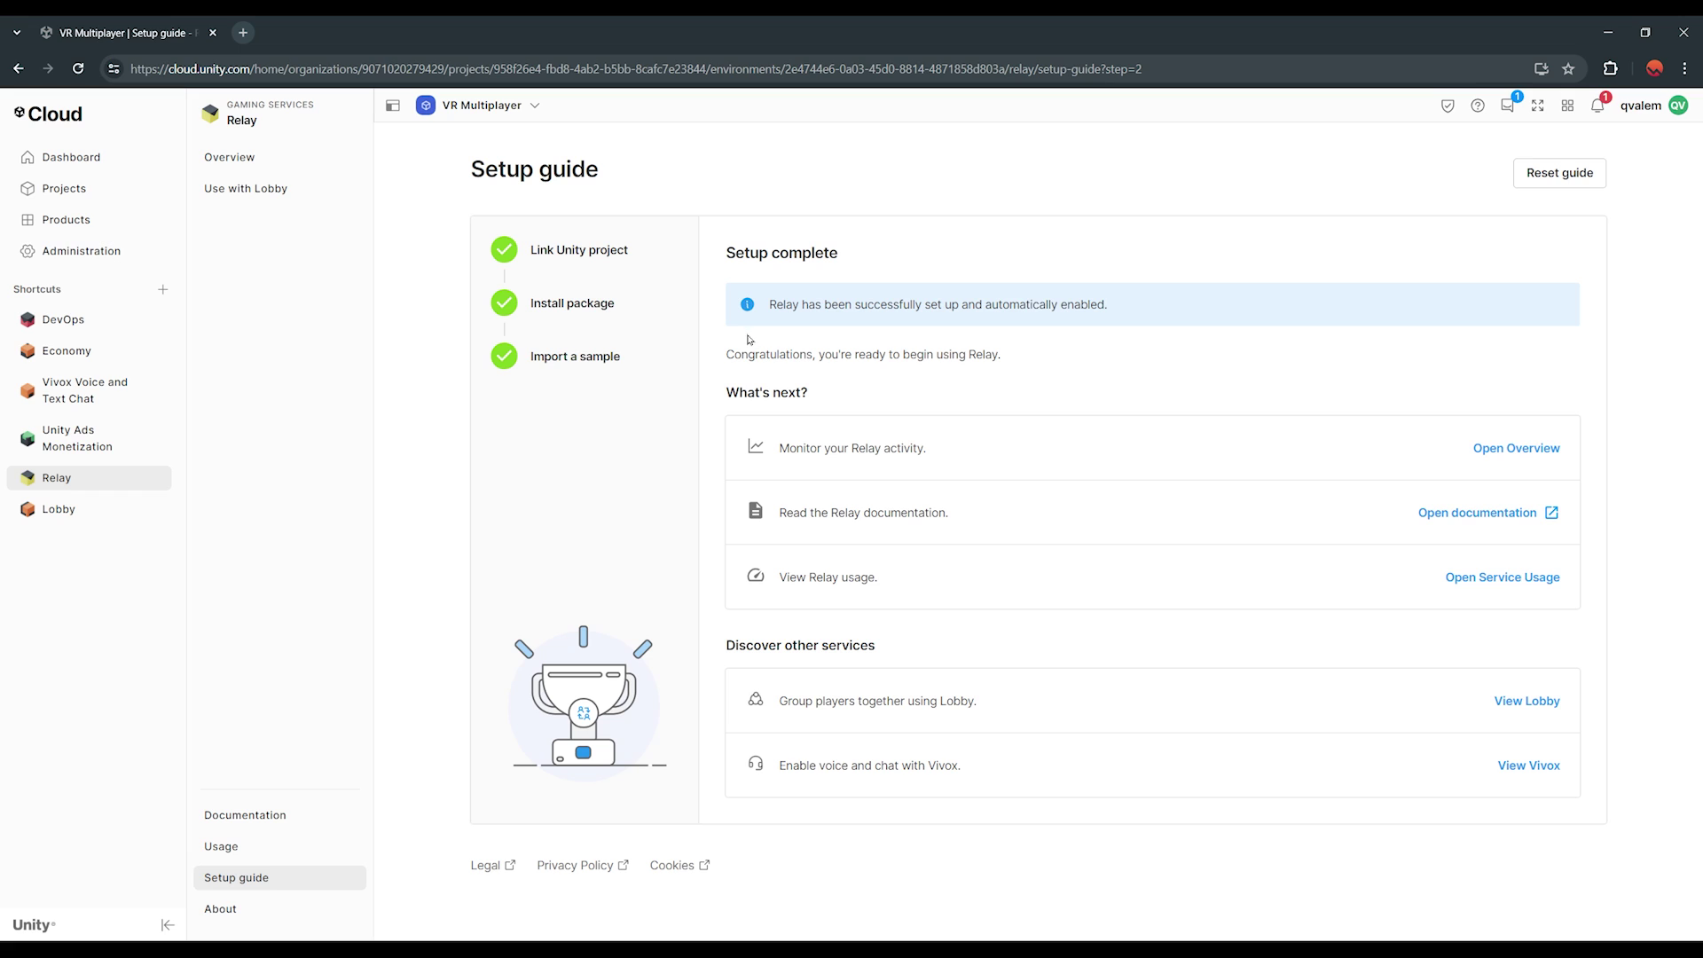
# Enable Lobby for the VR Multiplayer project by completing its setup guide through to the end.
pyautogui.click(56, 510)
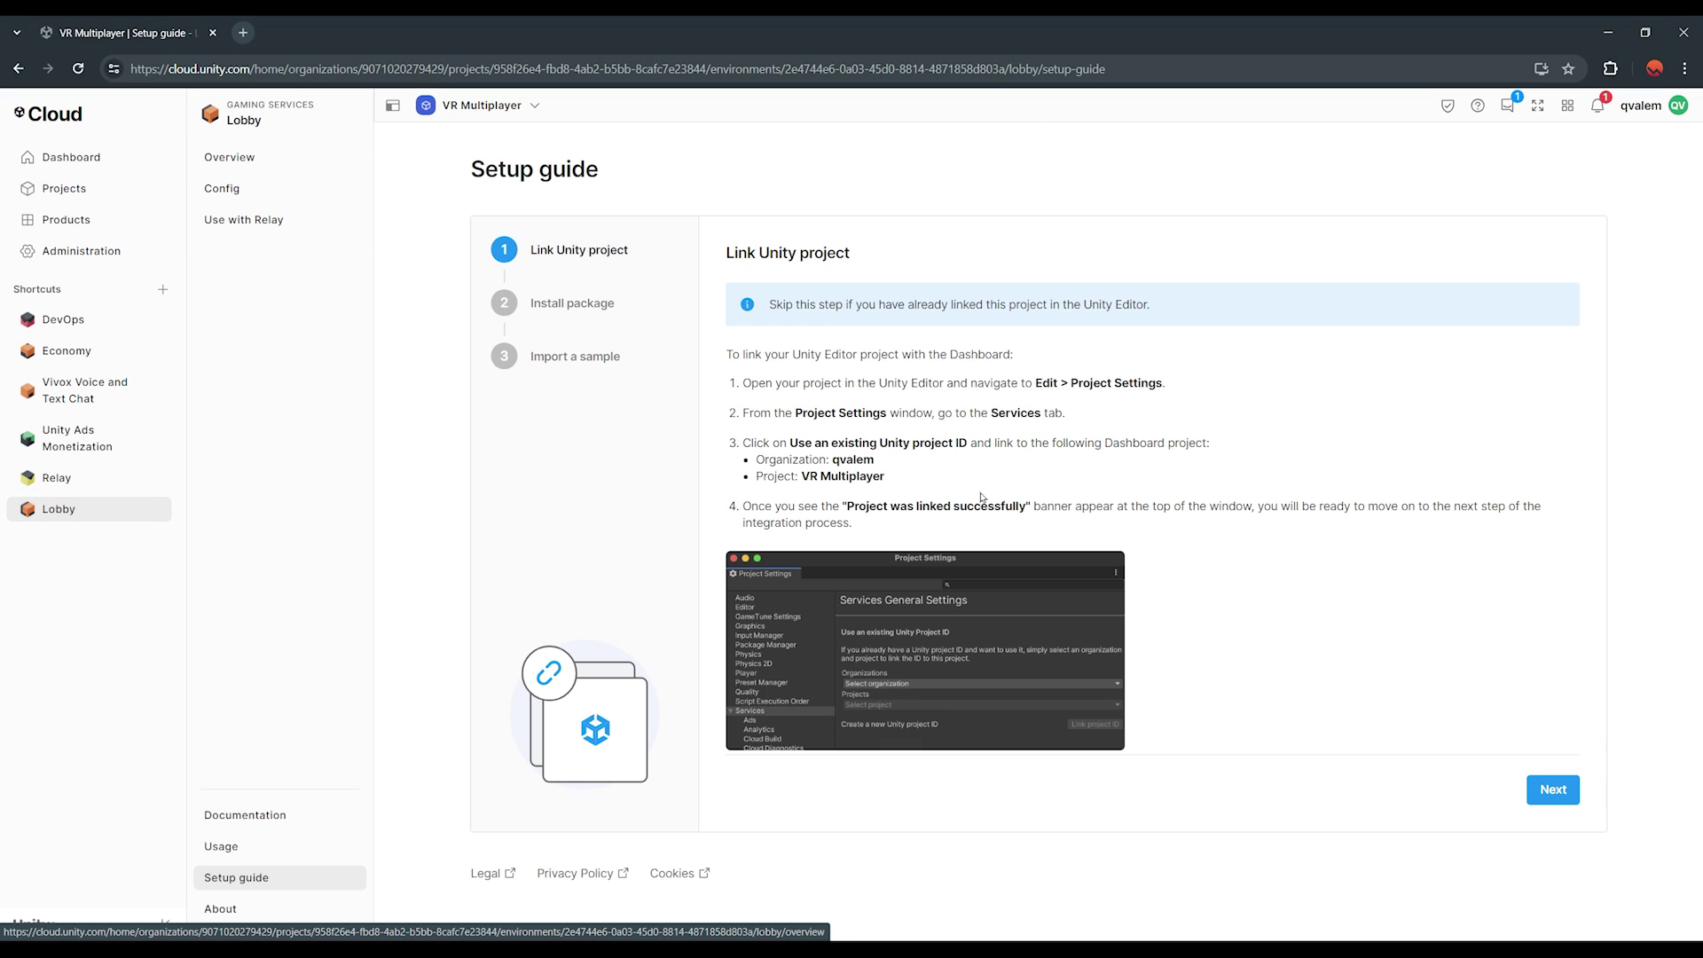
pyautogui.click(1551, 791)
pyautogui.click(1553, 748)
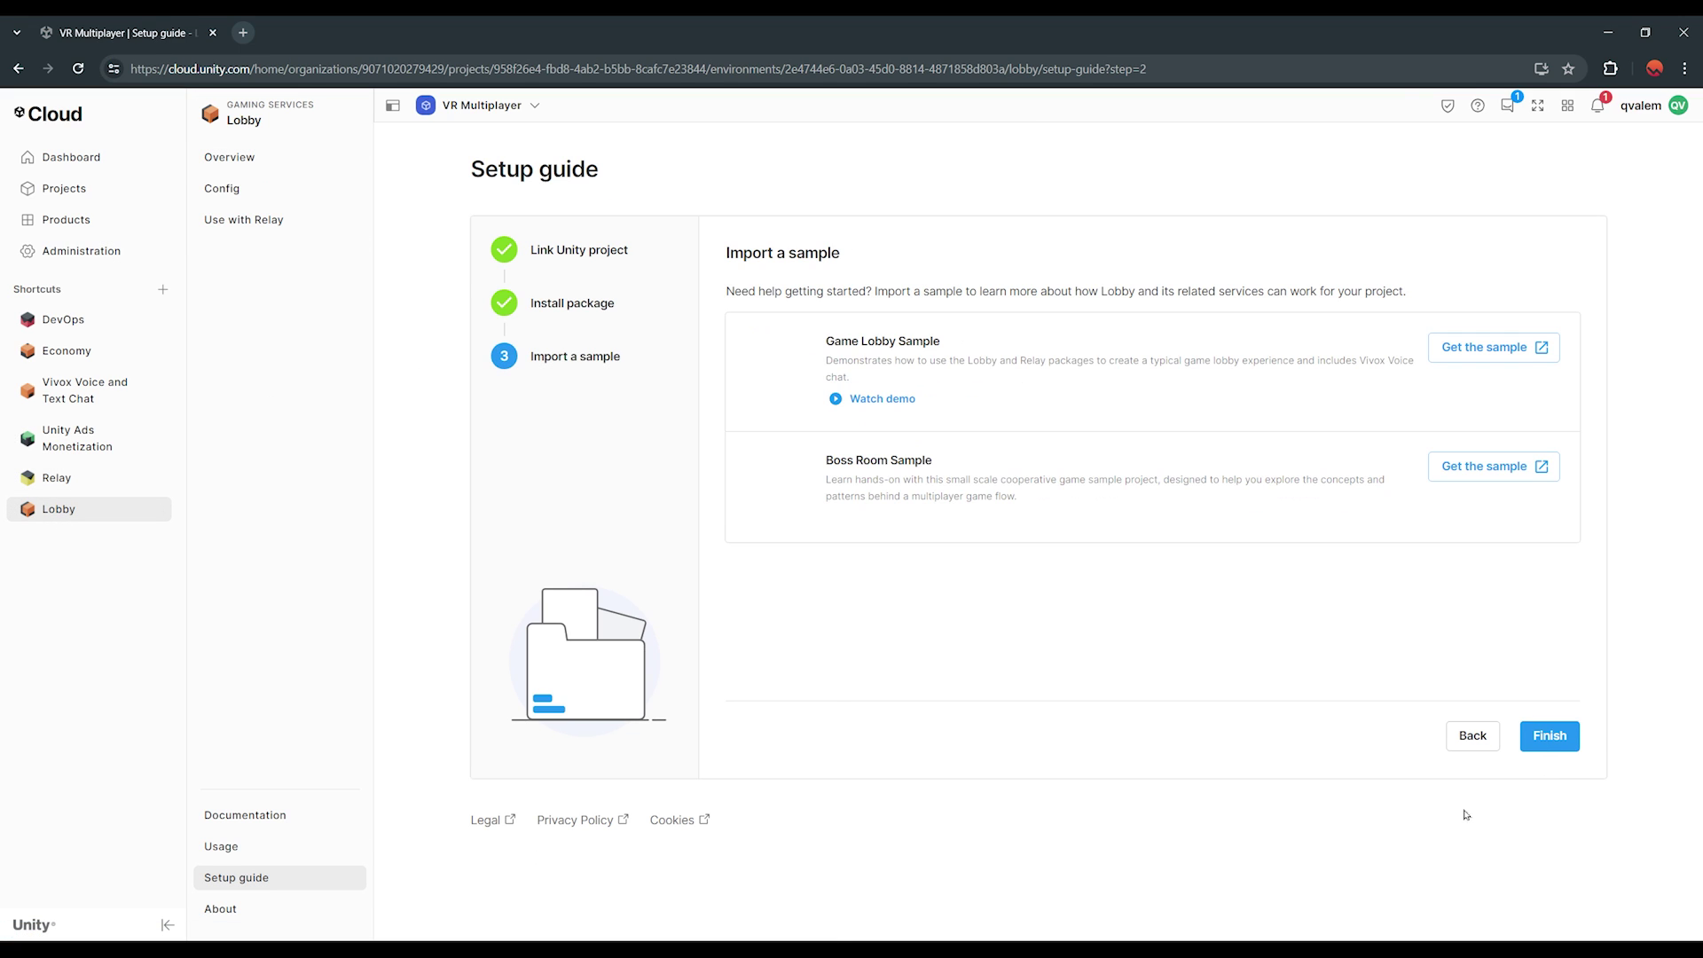
pyautogui.click(1551, 738)
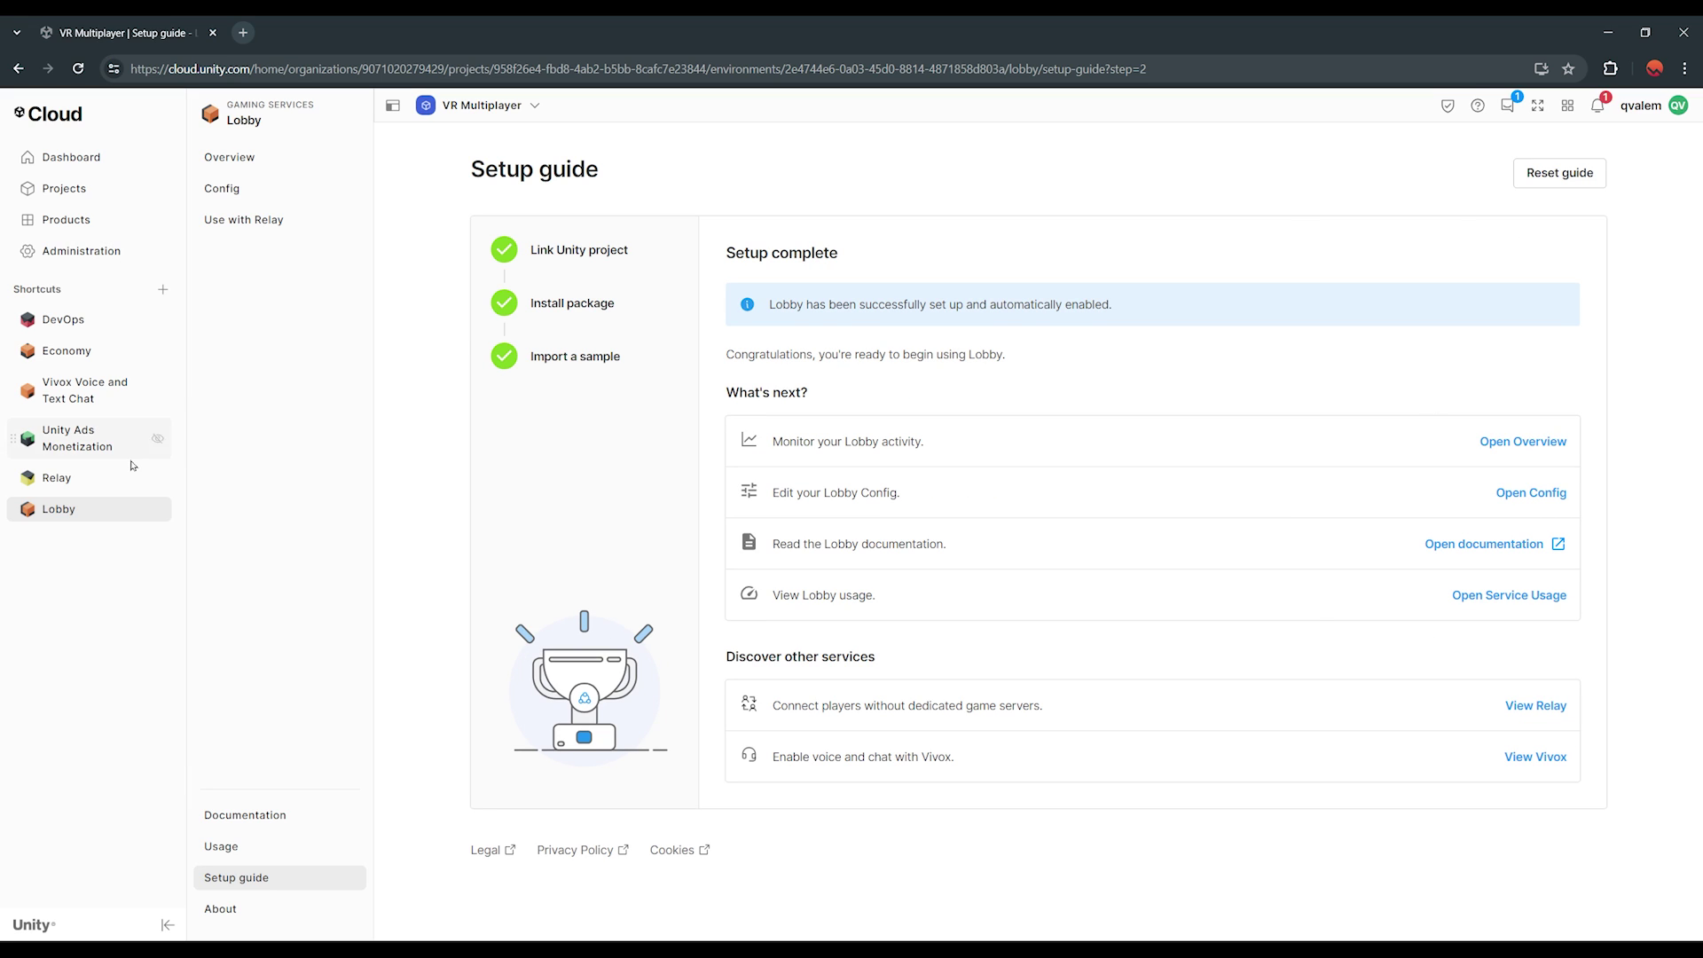
# Examine the usage charts on the Relay and Lobby overview pages of the dashboard.
pyautogui.click(155, 479)
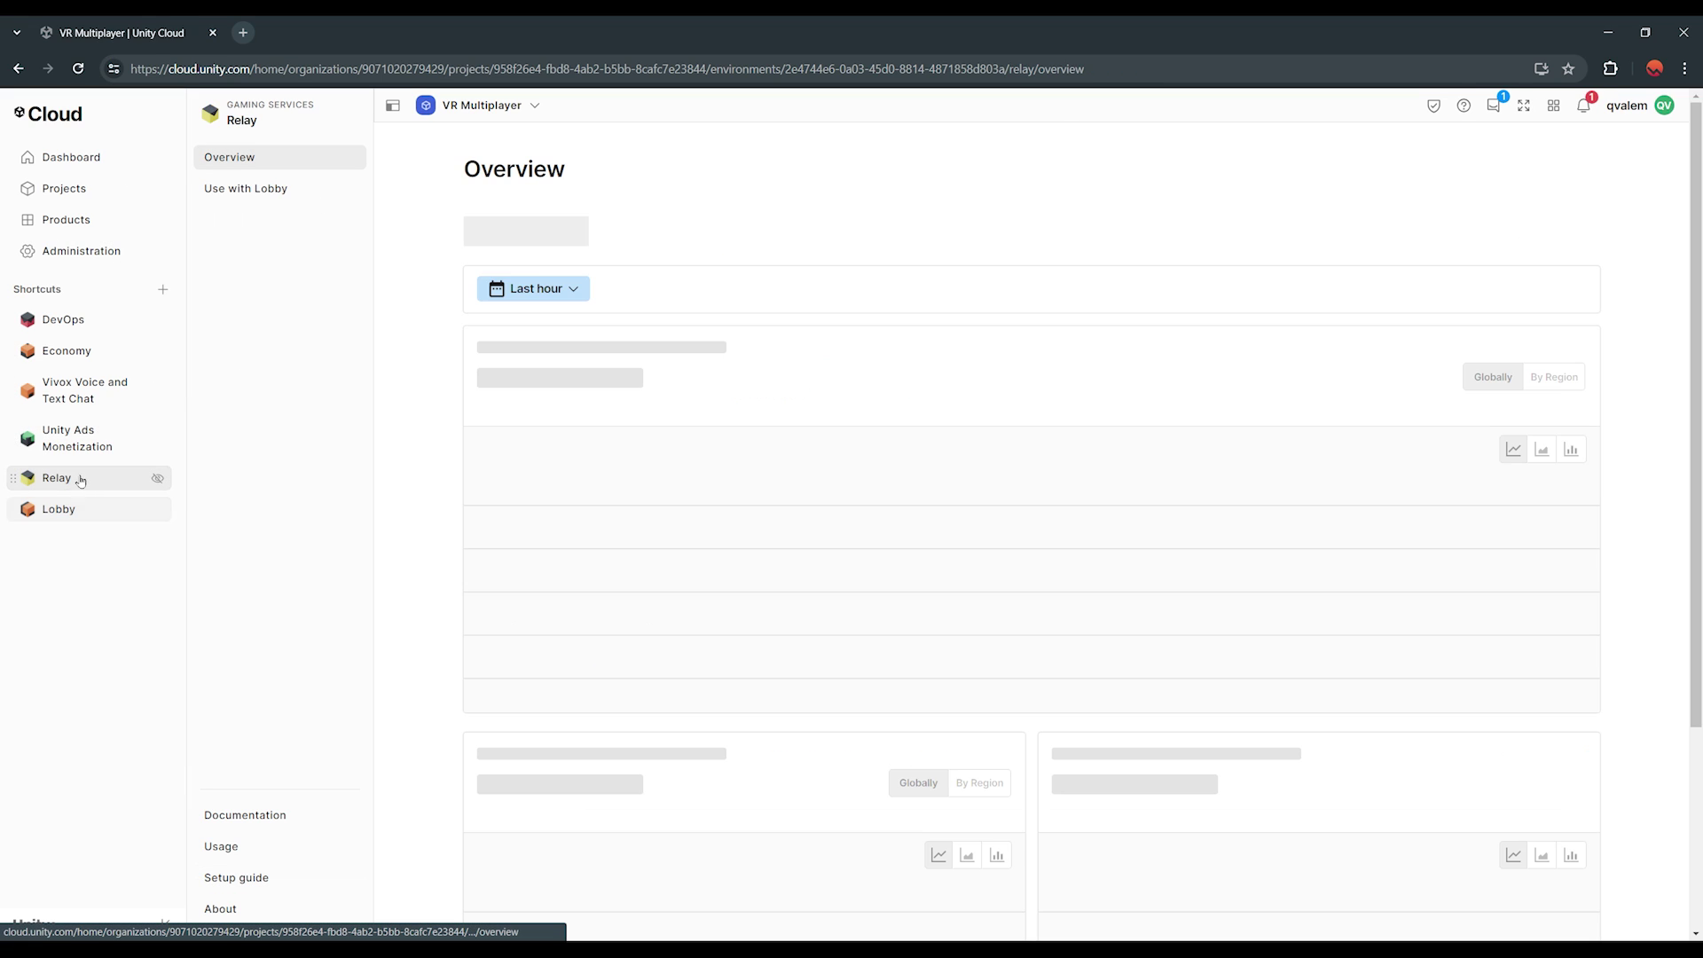
pyautogui.scroll(-5, 1043, 544)
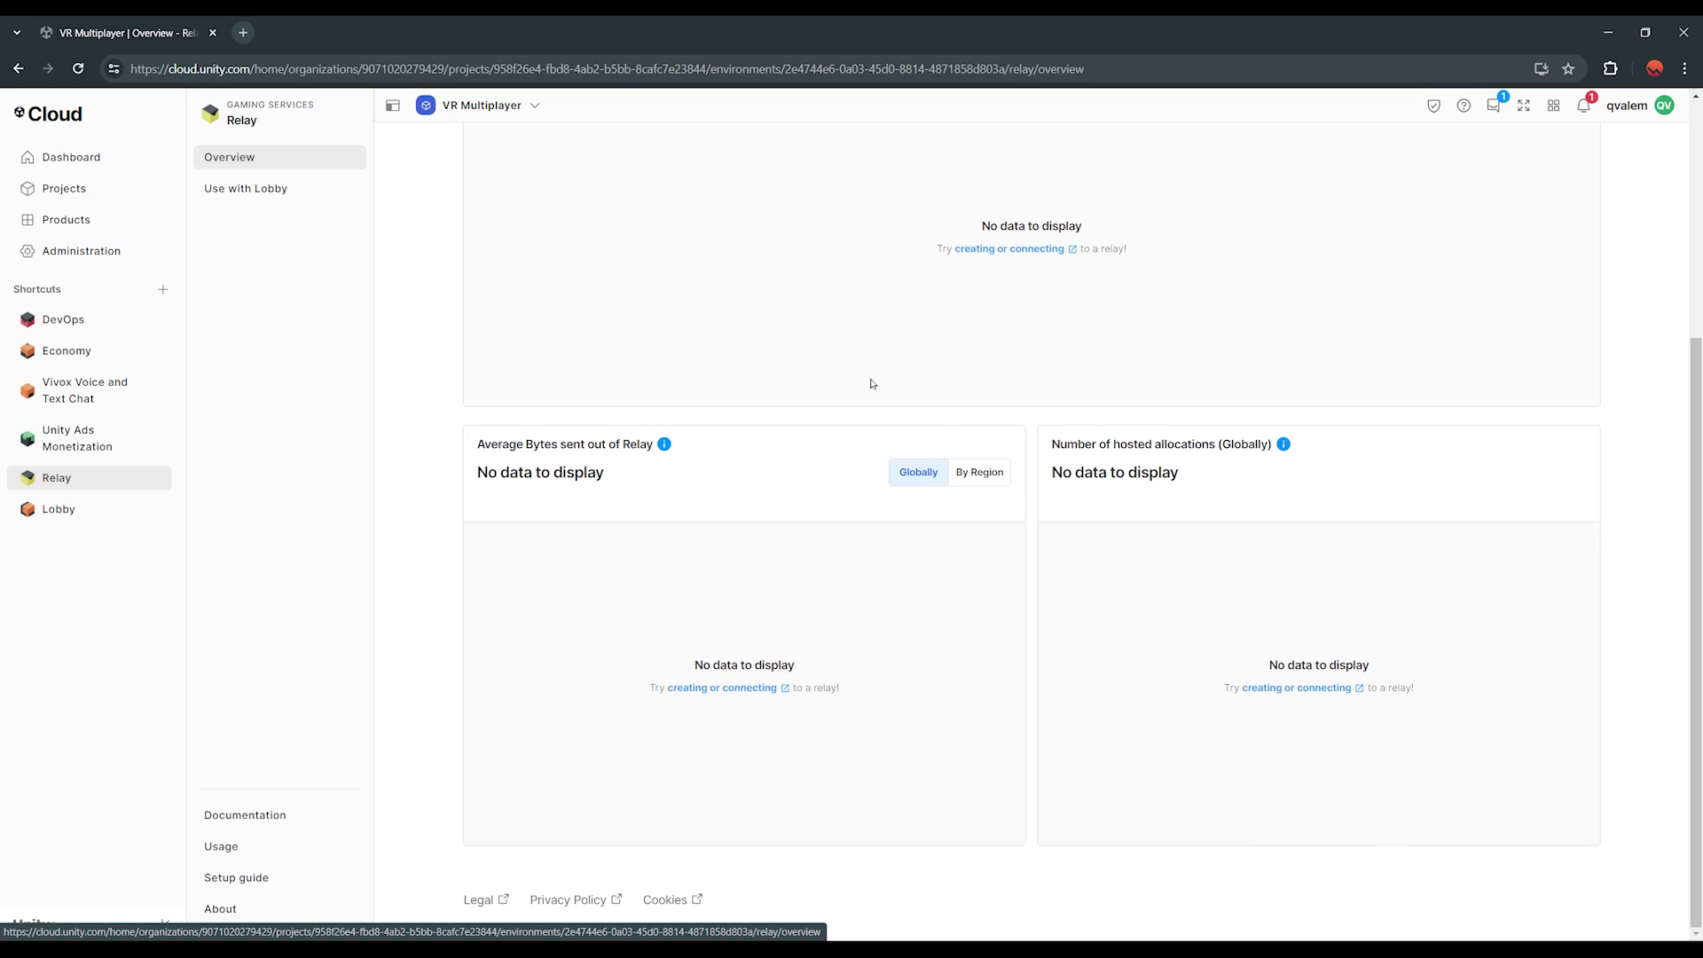
pyautogui.scroll(5, 871, 381)
pyautogui.scroll(-5, 639, 722)
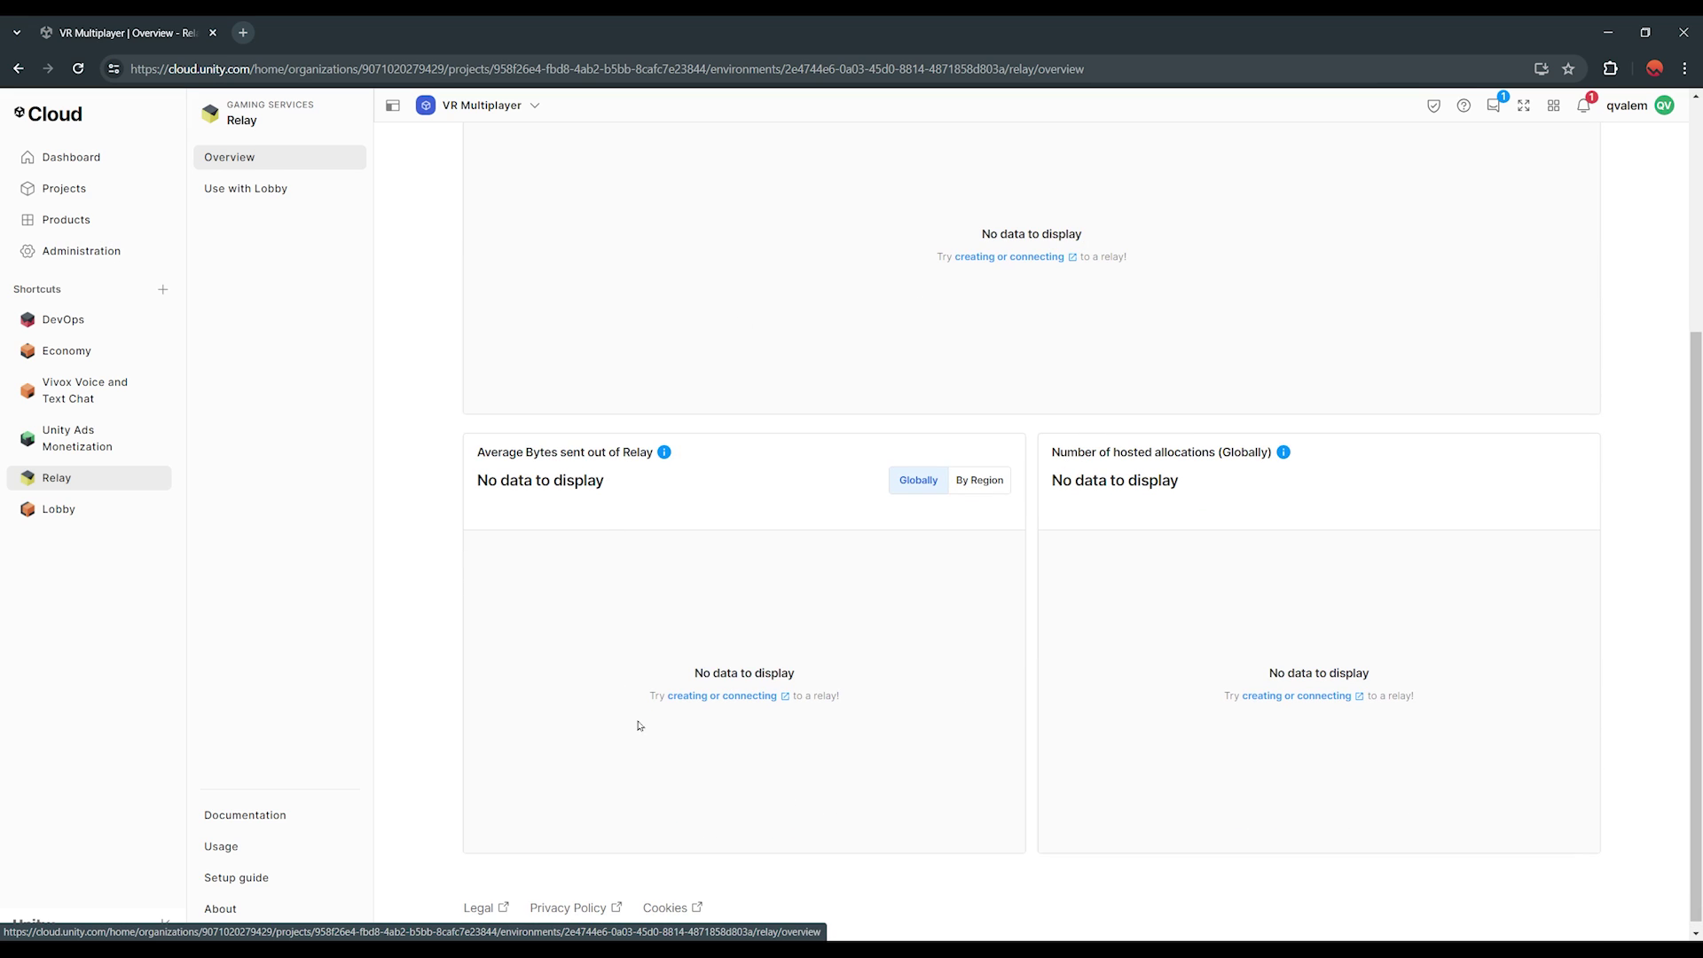
pyautogui.scroll(5, 842, 682)
pyautogui.scroll(-3, 701, 760)
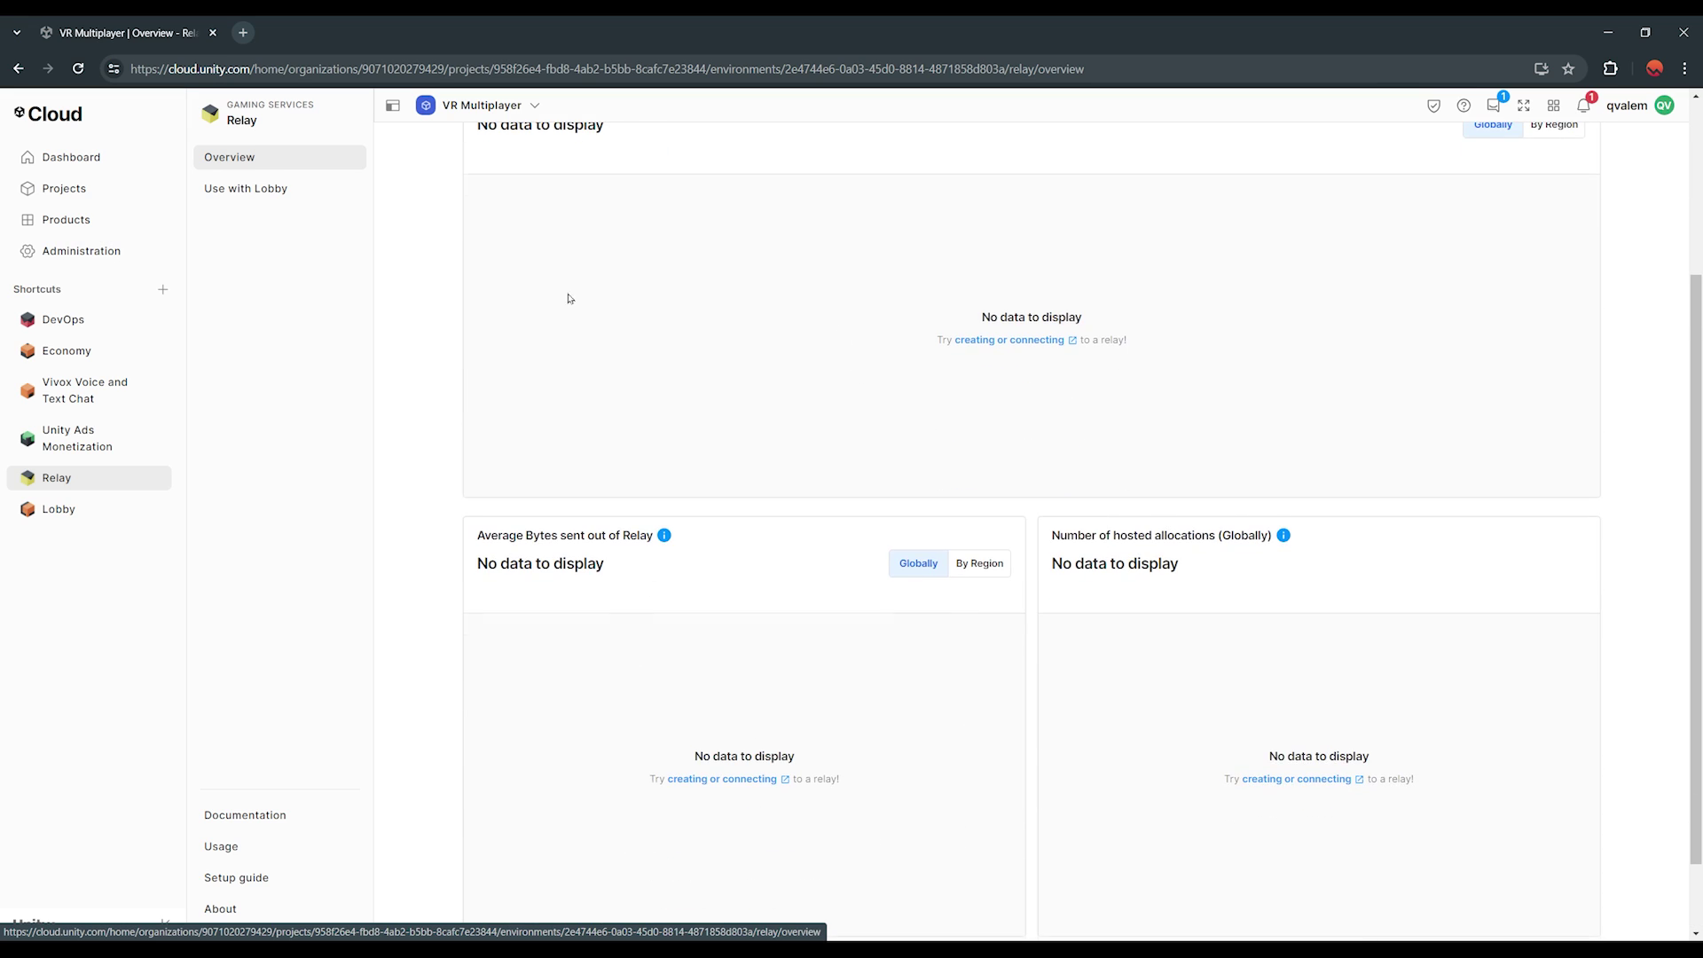
pyautogui.scroll(3, 570, 297)
pyautogui.click(93, 507)
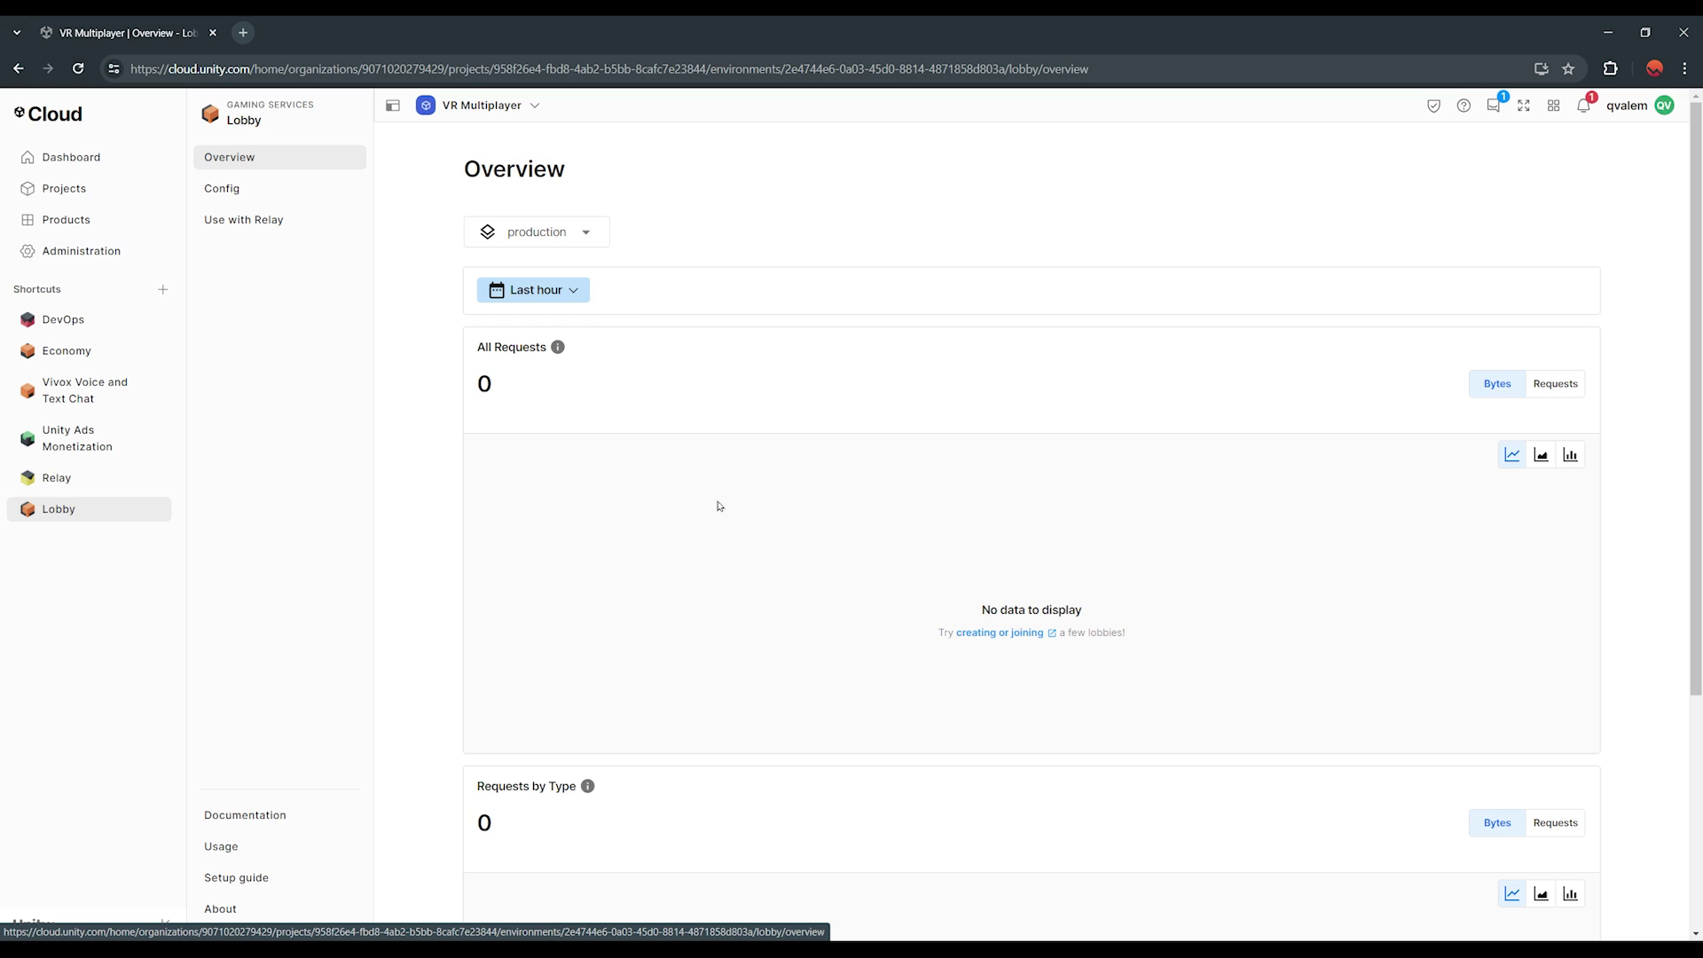
pyautogui.scroll(-3, 964, 343)
pyautogui.scroll(3, 1099, 369)
pyautogui.click(55, 489)
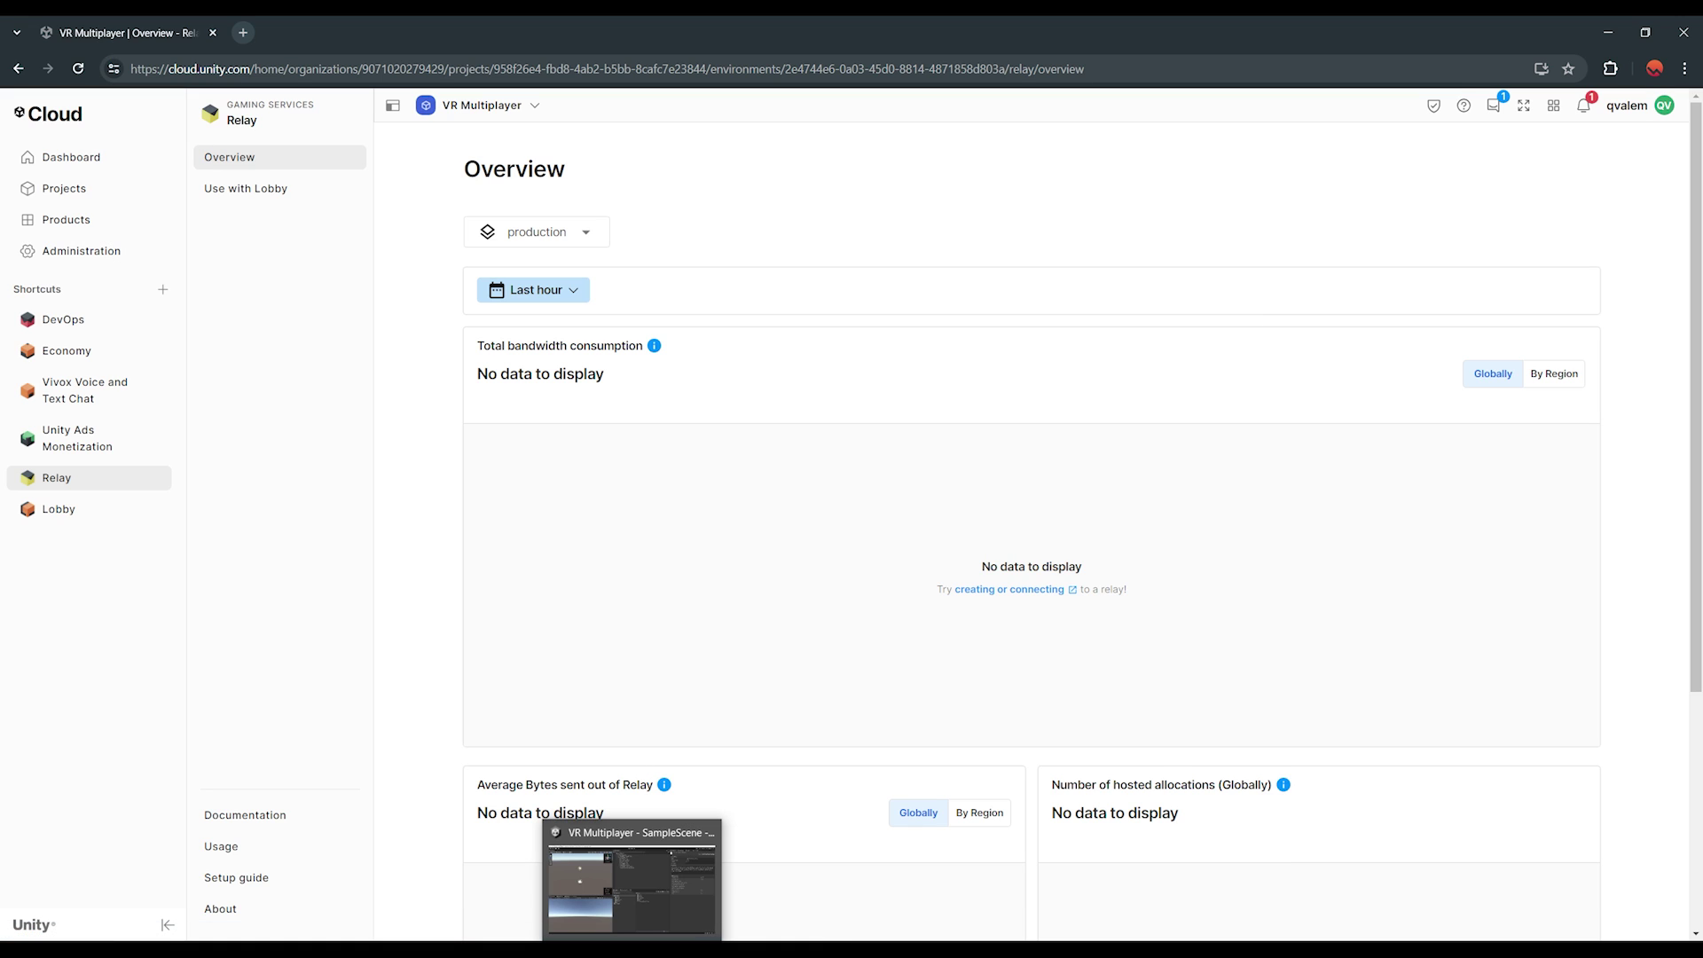
# Switch back to Unity, close the Project Settings, and filter the Building Blocks library to the Multiplayer category.
pyautogui.click(631, 887)
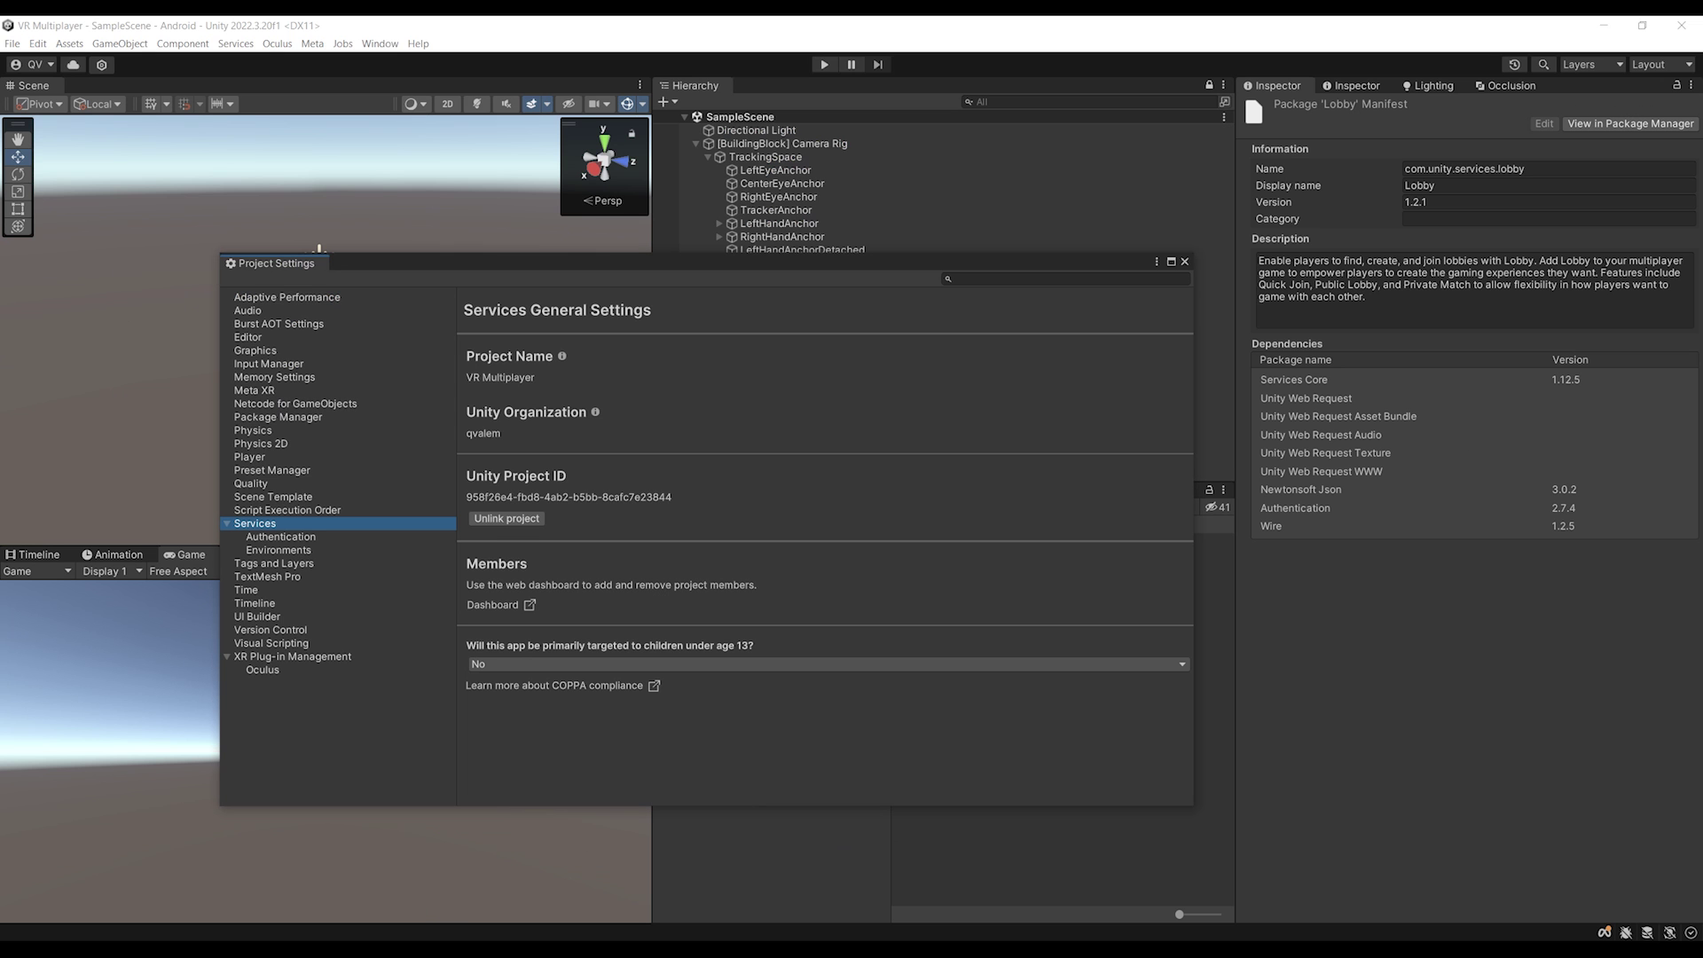
pyautogui.click(1185, 261)
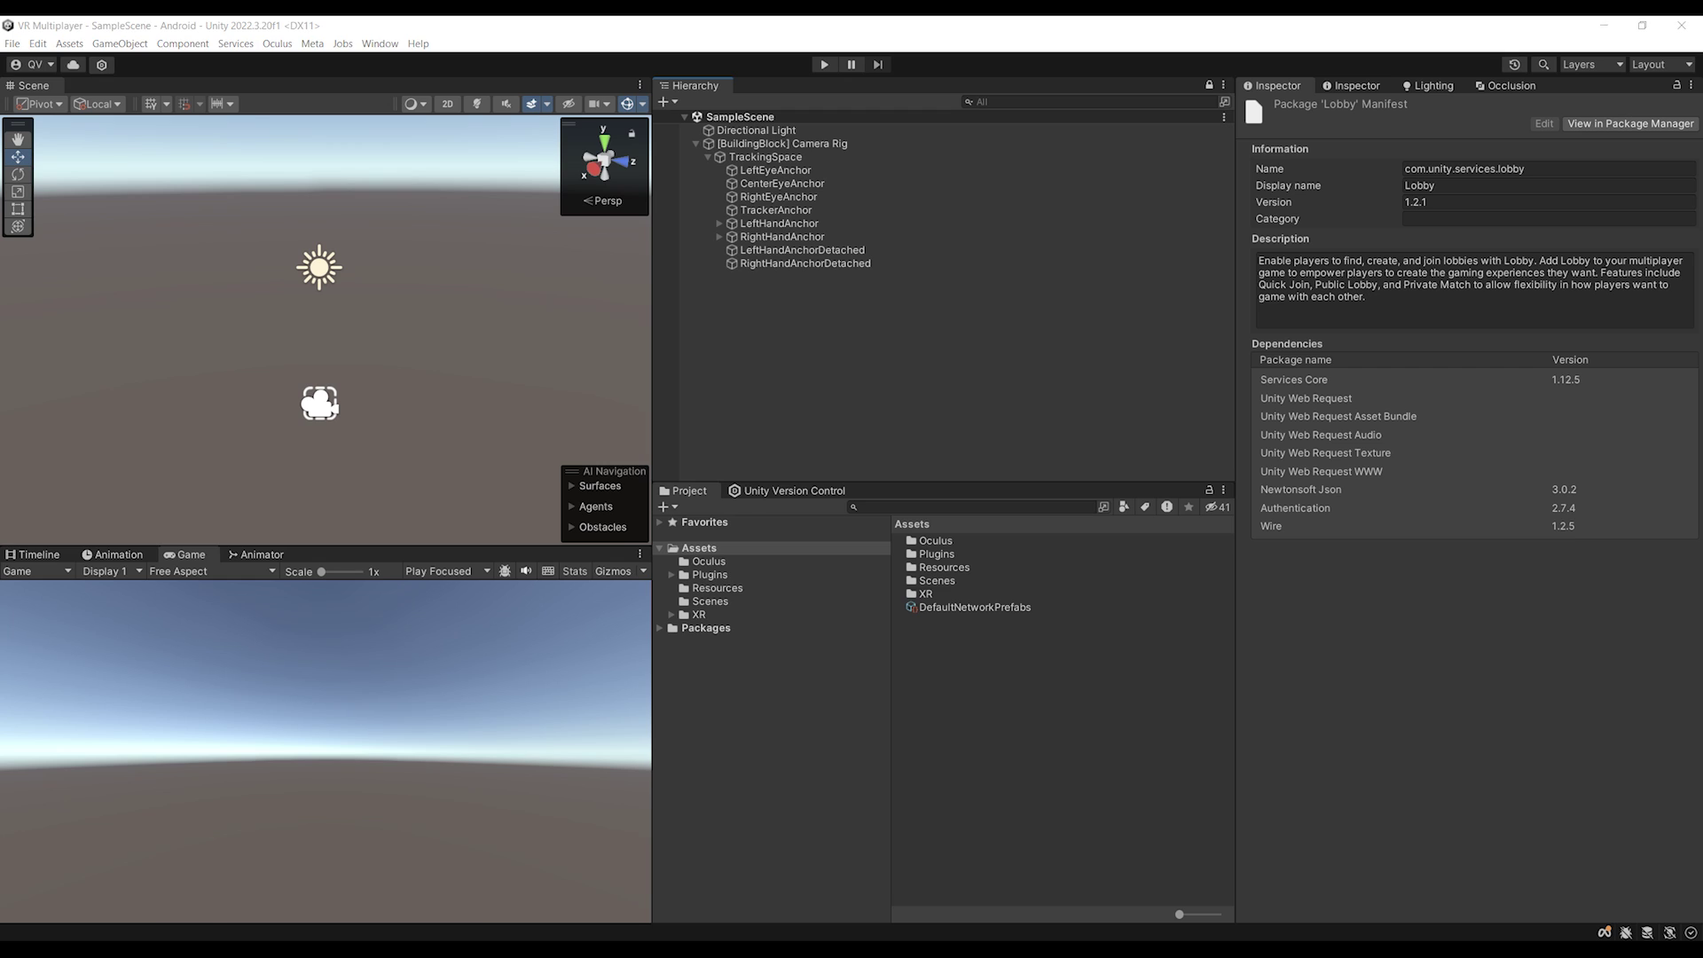
pyautogui.moveTo(845, 105); pyautogui.dragTo(600, 229)
pyautogui.scroll(2, 707, 630)
pyautogui.scroll(1, 683, 630)
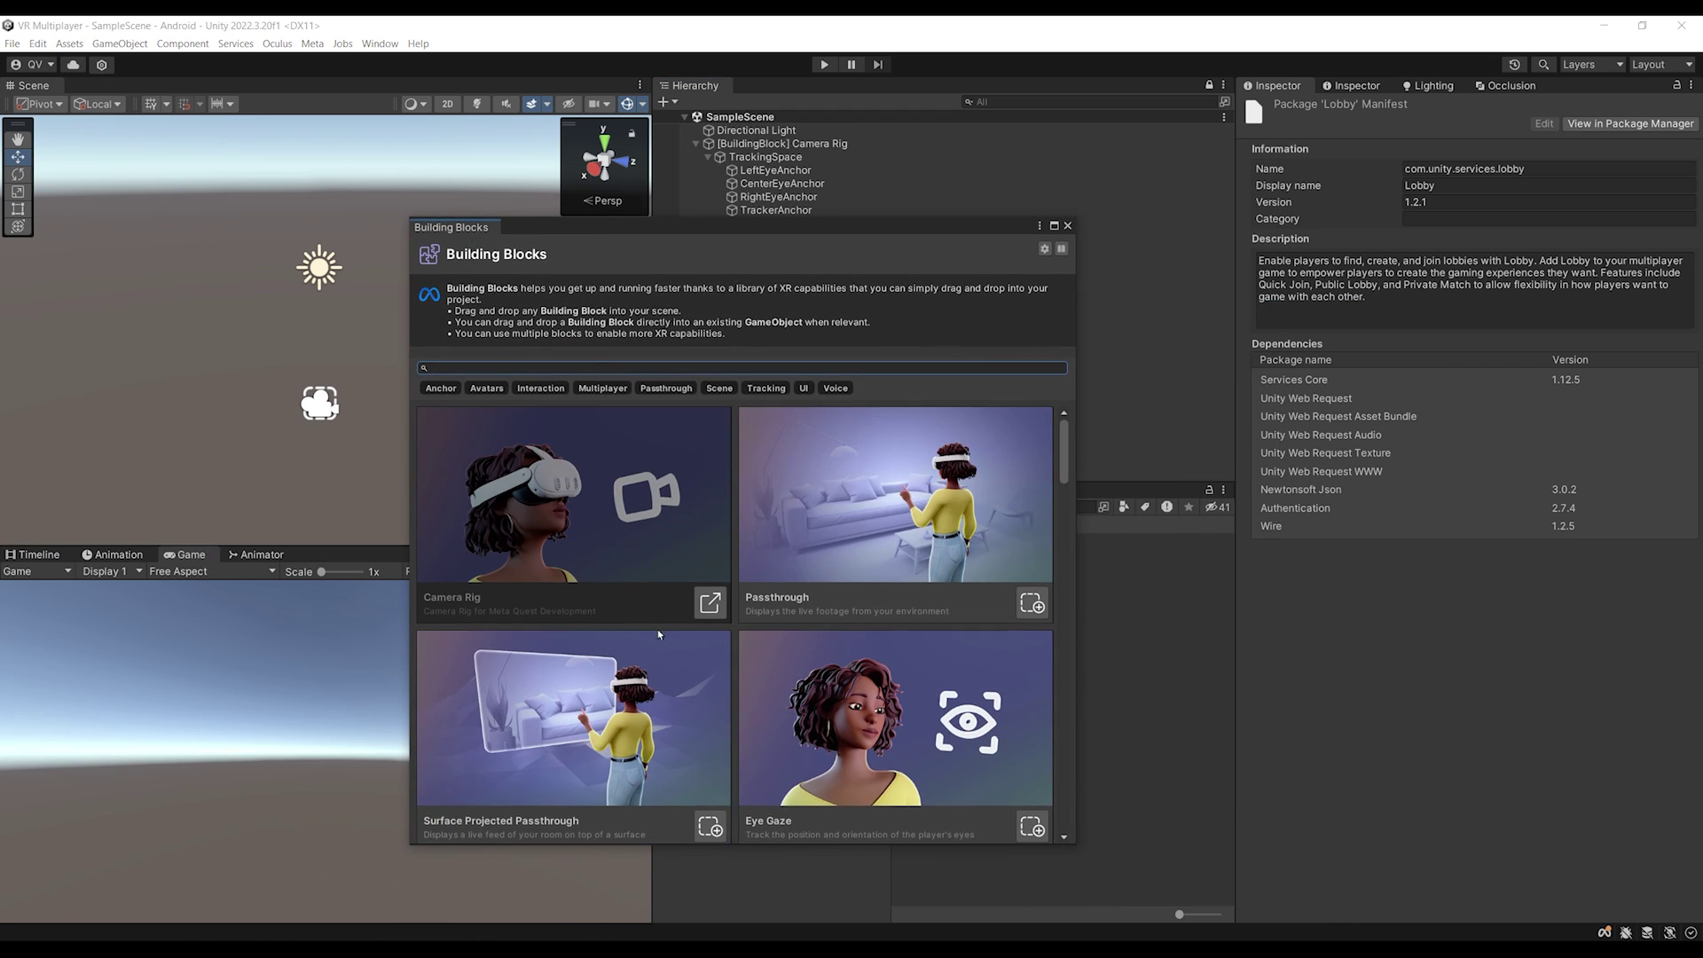
pyautogui.scroll(-2, 670, 701)
pyautogui.click(593, 388)
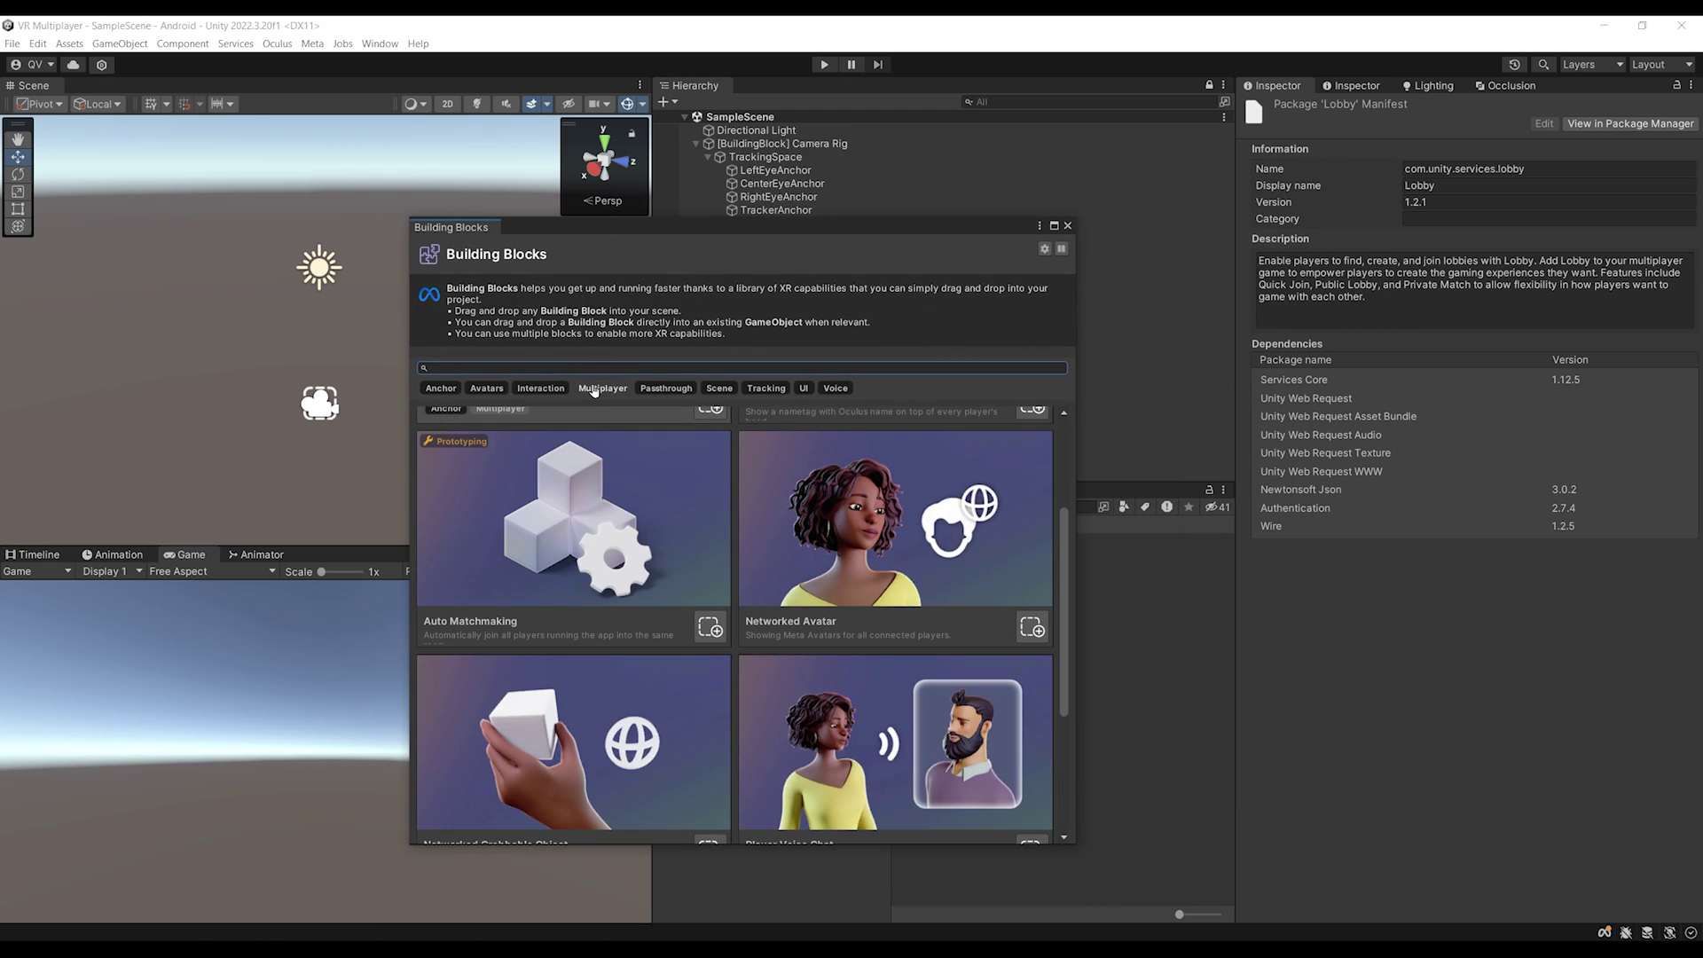
# Add the Auto Matchmaking block to the scene with the Unity Netcode For Game Objects implementation and save the scene.
pyautogui.moveTo(774, 239); pyautogui.dragTo(506, 369)
pyautogui.moveTo(834, 457); pyautogui.dragTo(886, 426)
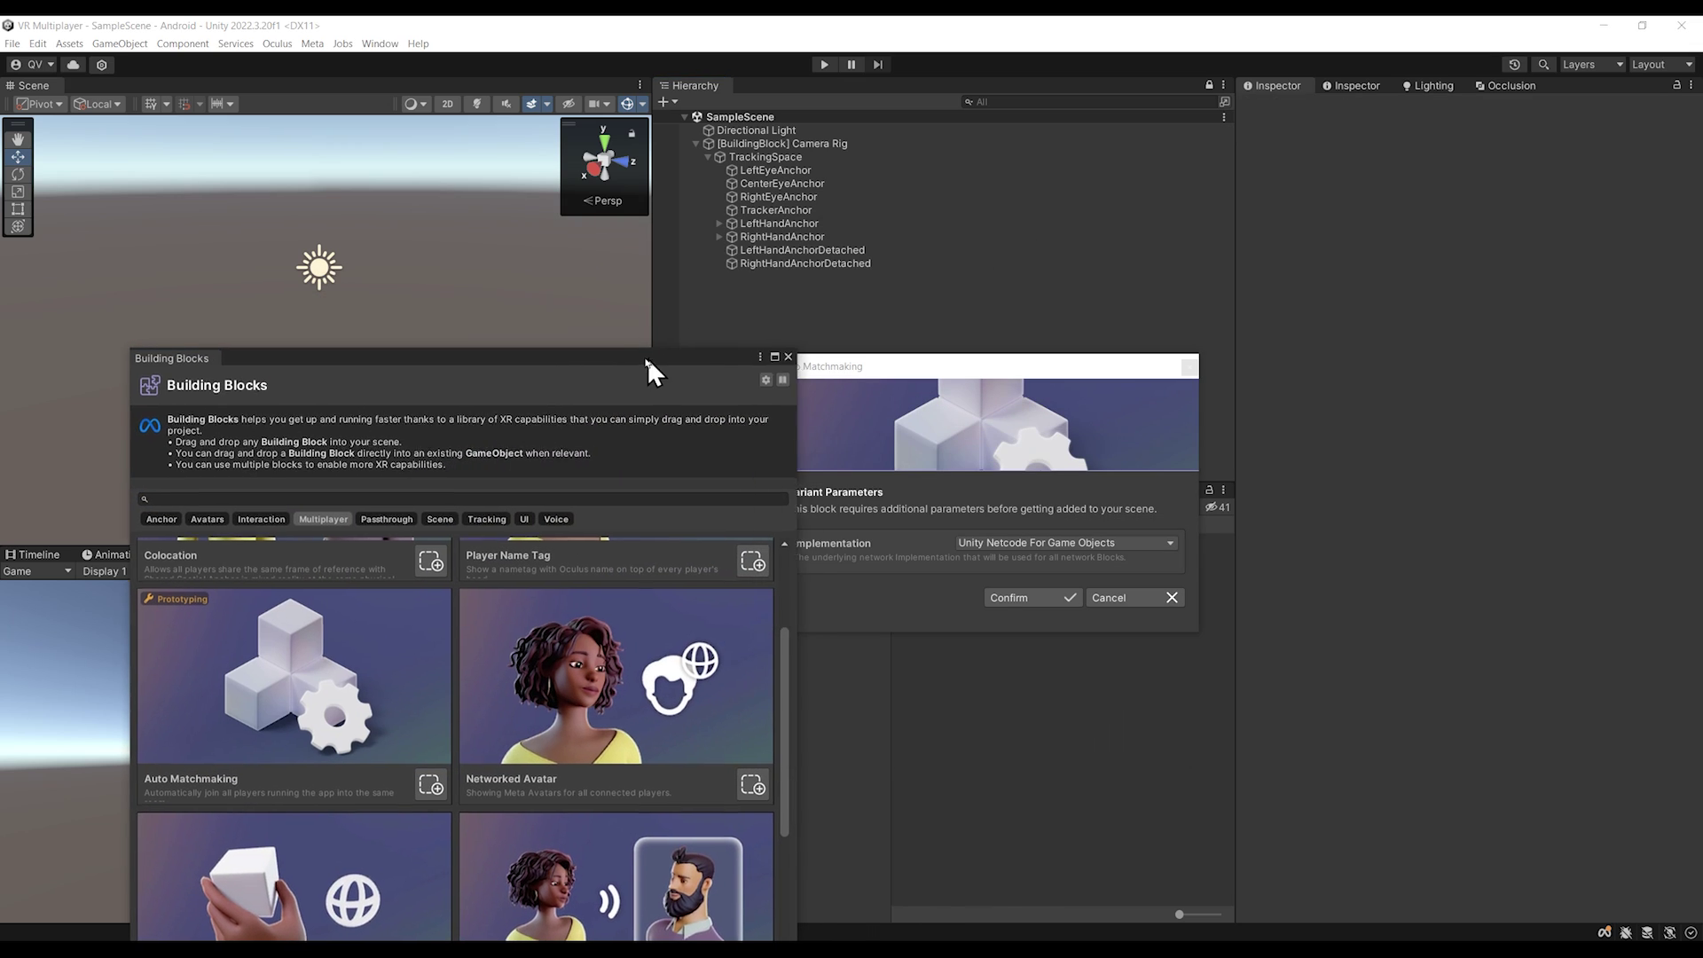
pyautogui.click(1060, 598)
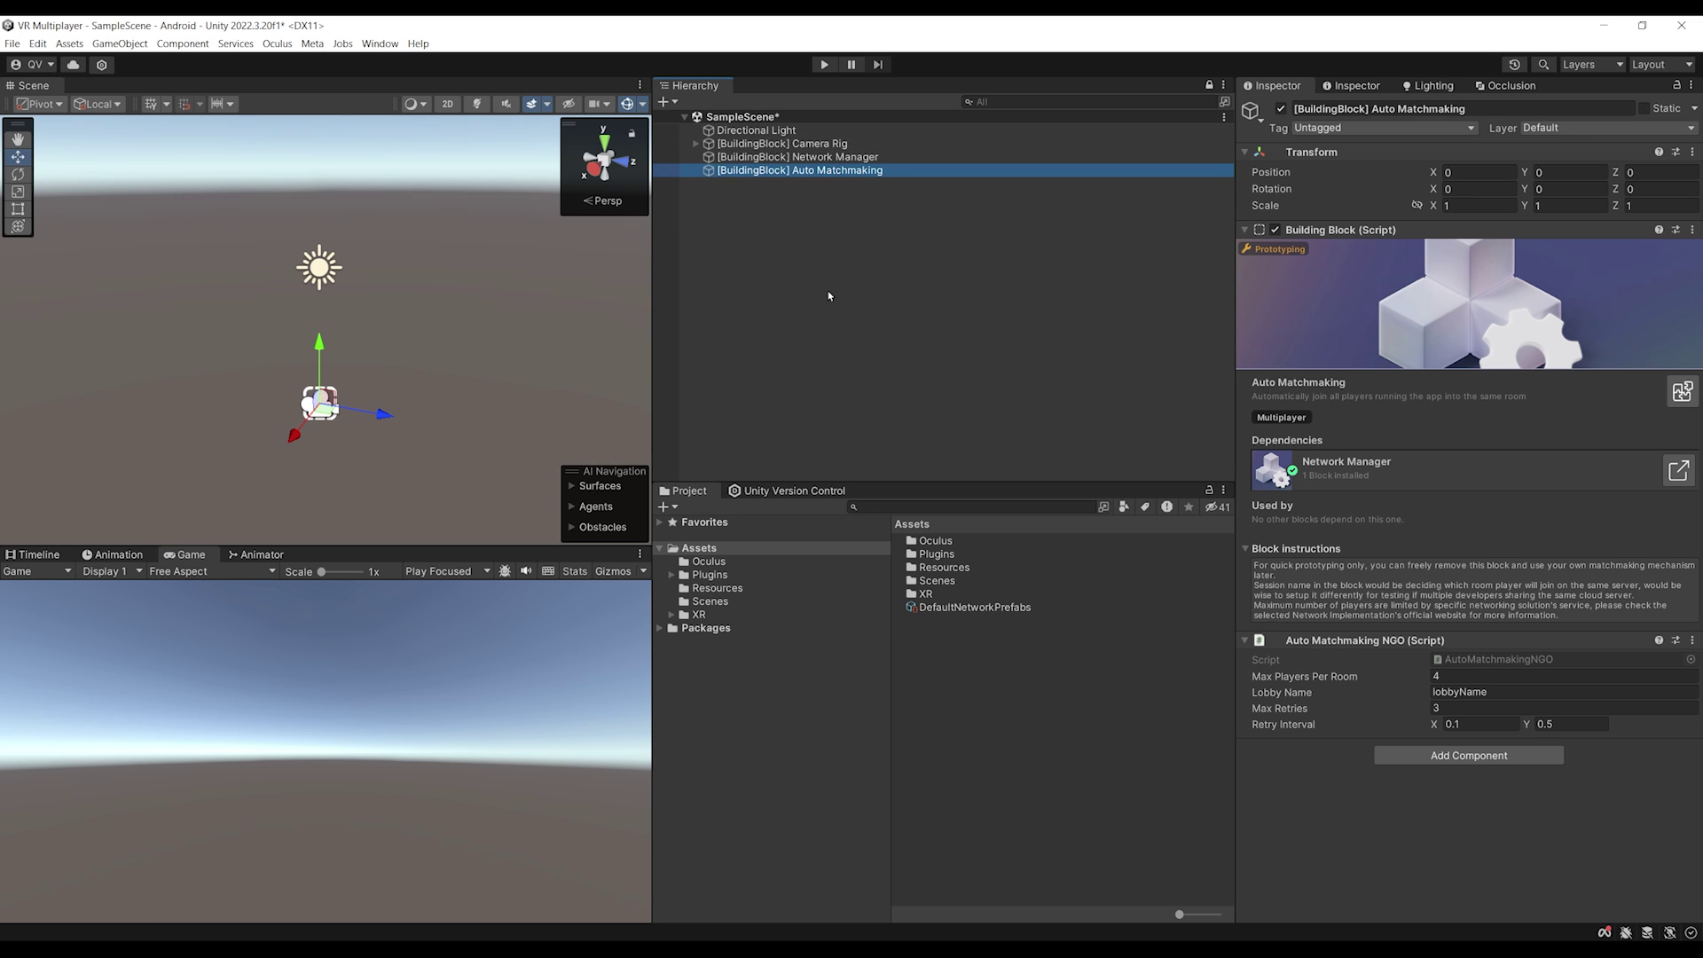
pyautogui.scroll(2, 424, 376)
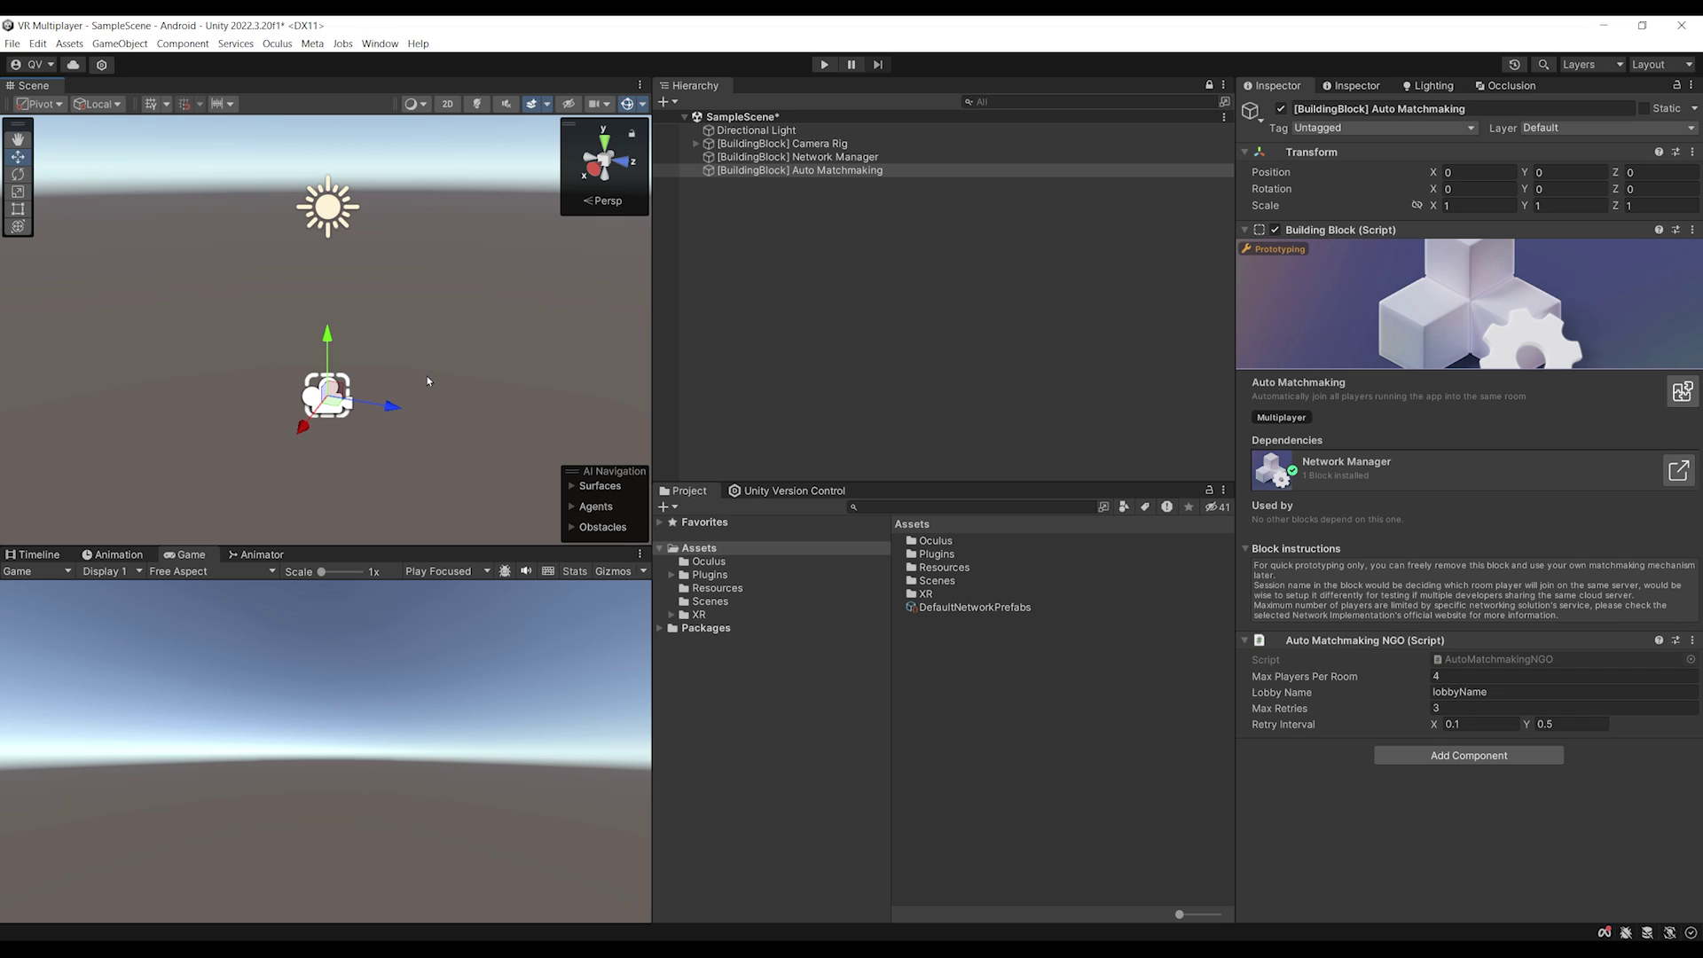
pyautogui.hotkey('ctrl', 's')
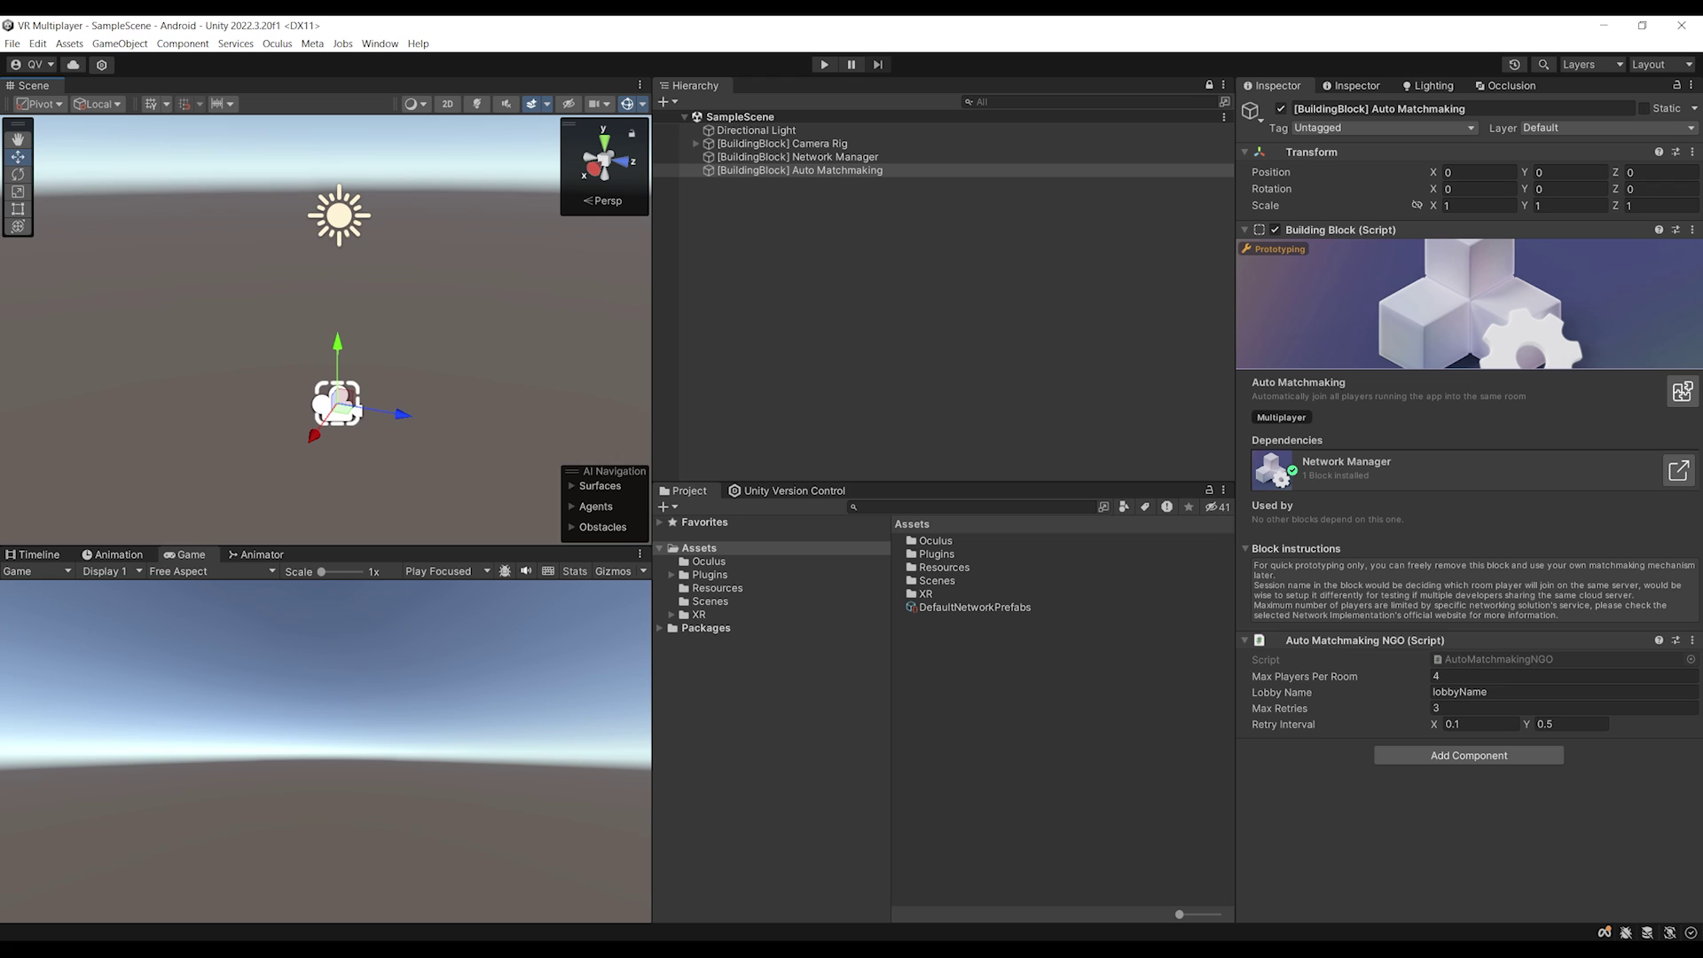
# Switch to the browser and read the Photon Fusion App IDs section of Meta's Multiplayer Building Blocks documentation.
pyautogui.hotkey('alt', 'Tab')
pyautogui.scroll(4, 755, 416)
pyautogui.scroll(-3, 755, 416)
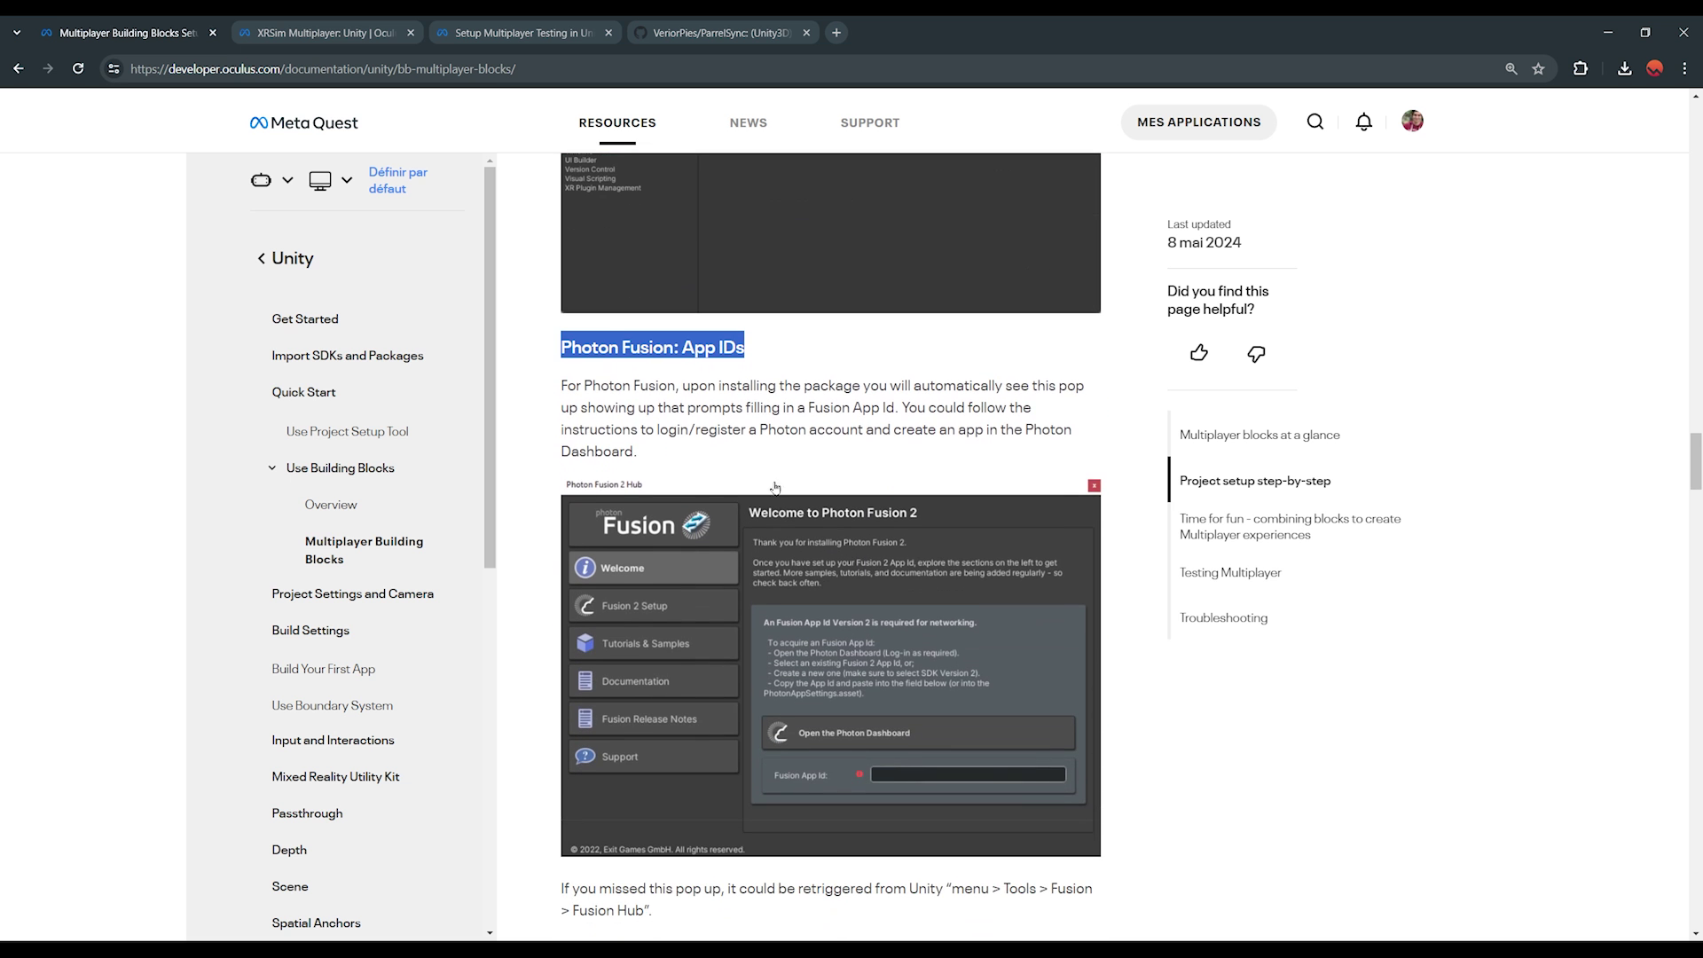
pyautogui.click(755, 416)
pyautogui.scroll(-1, 763, 413)
pyautogui.scroll(-1, 874, 346)
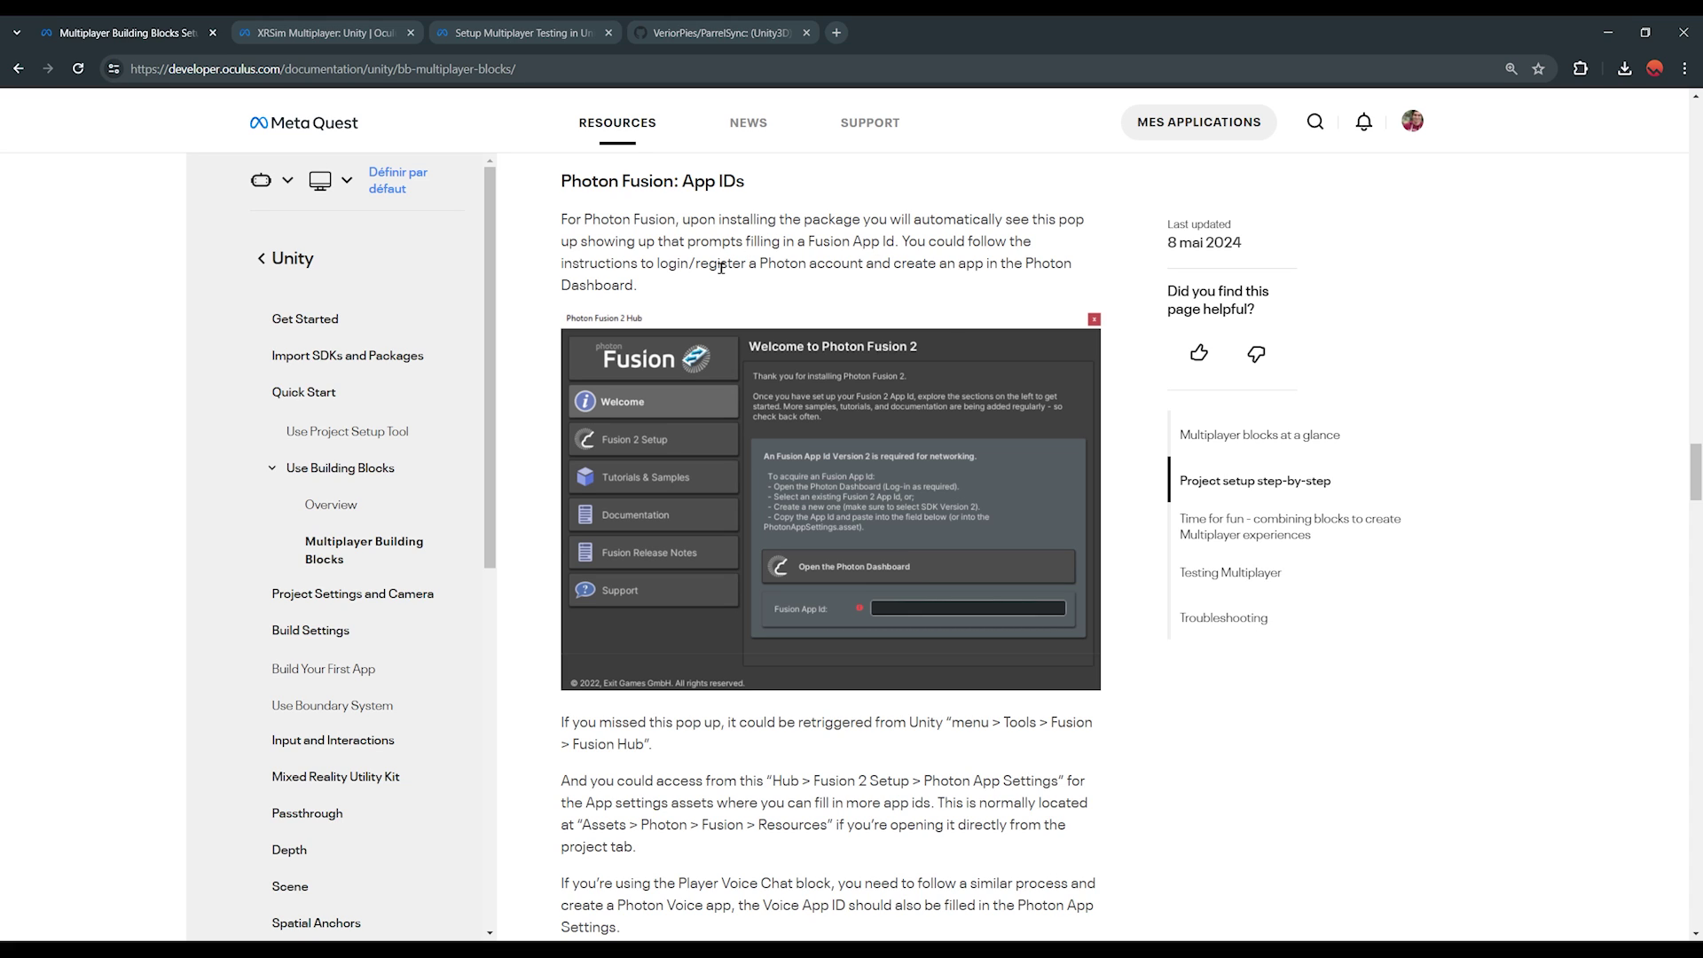
pyautogui.scroll(1, 714, 460)
pyautogui.scroll(-2, 727, 506)
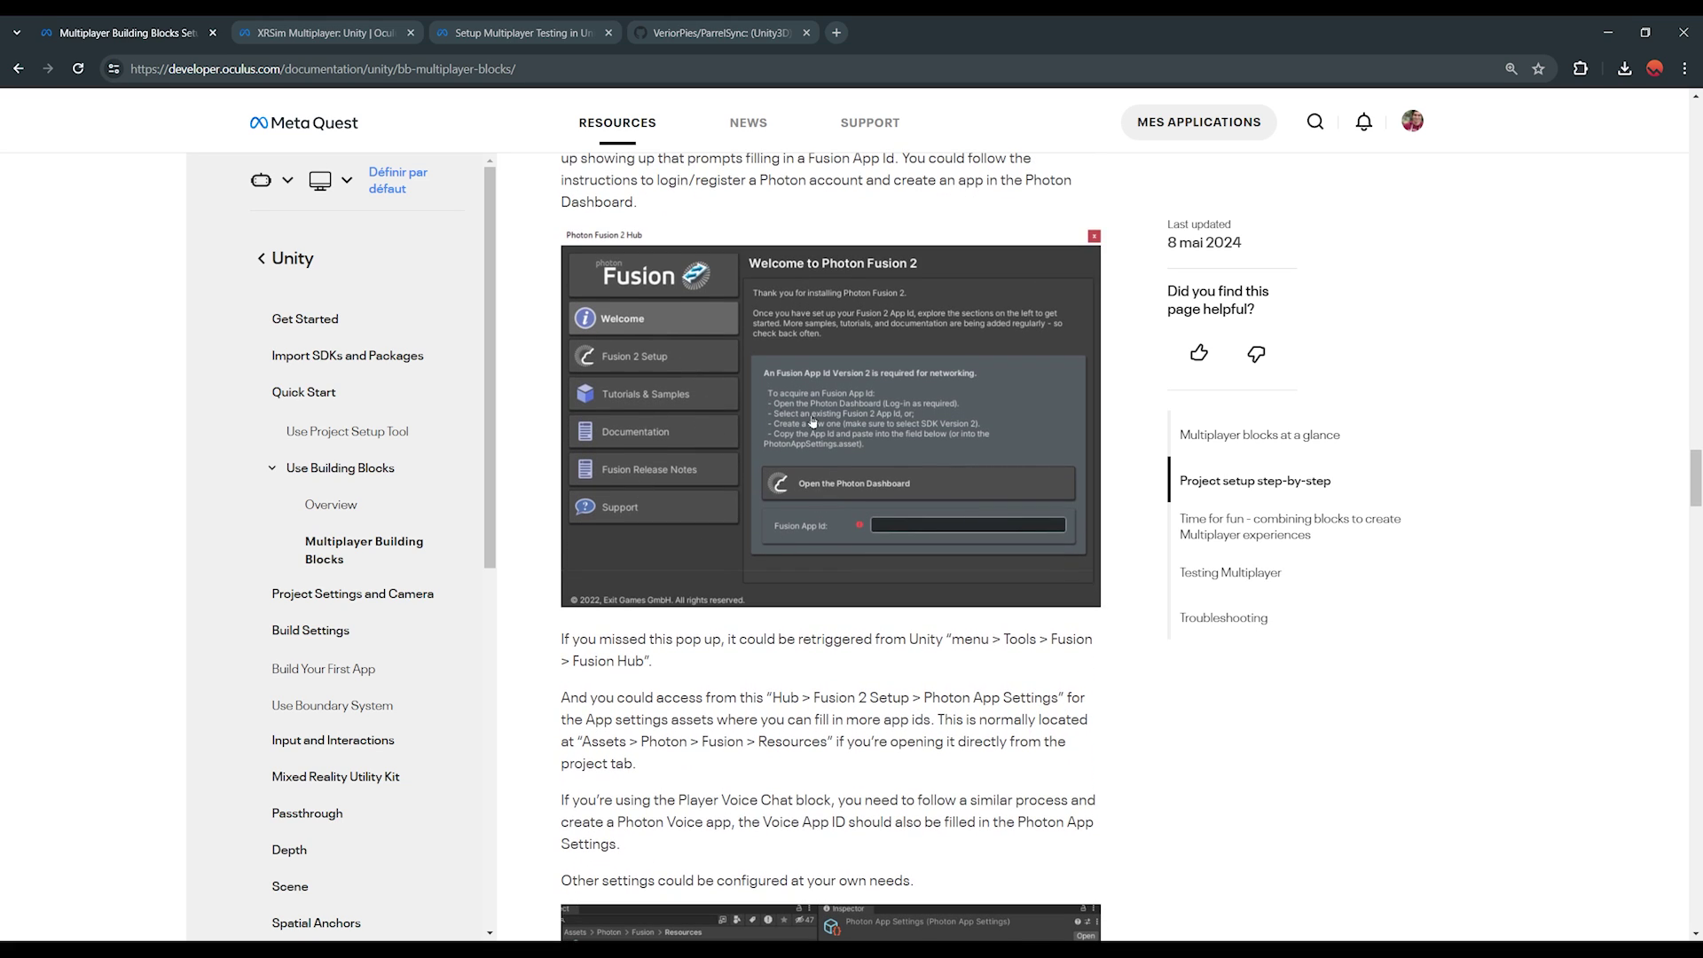
# Review the documentation's instructions on obtaining a Fusion App Id and configuring the Photon App Settings.
pyautogui.scroll(1, 793, 522)
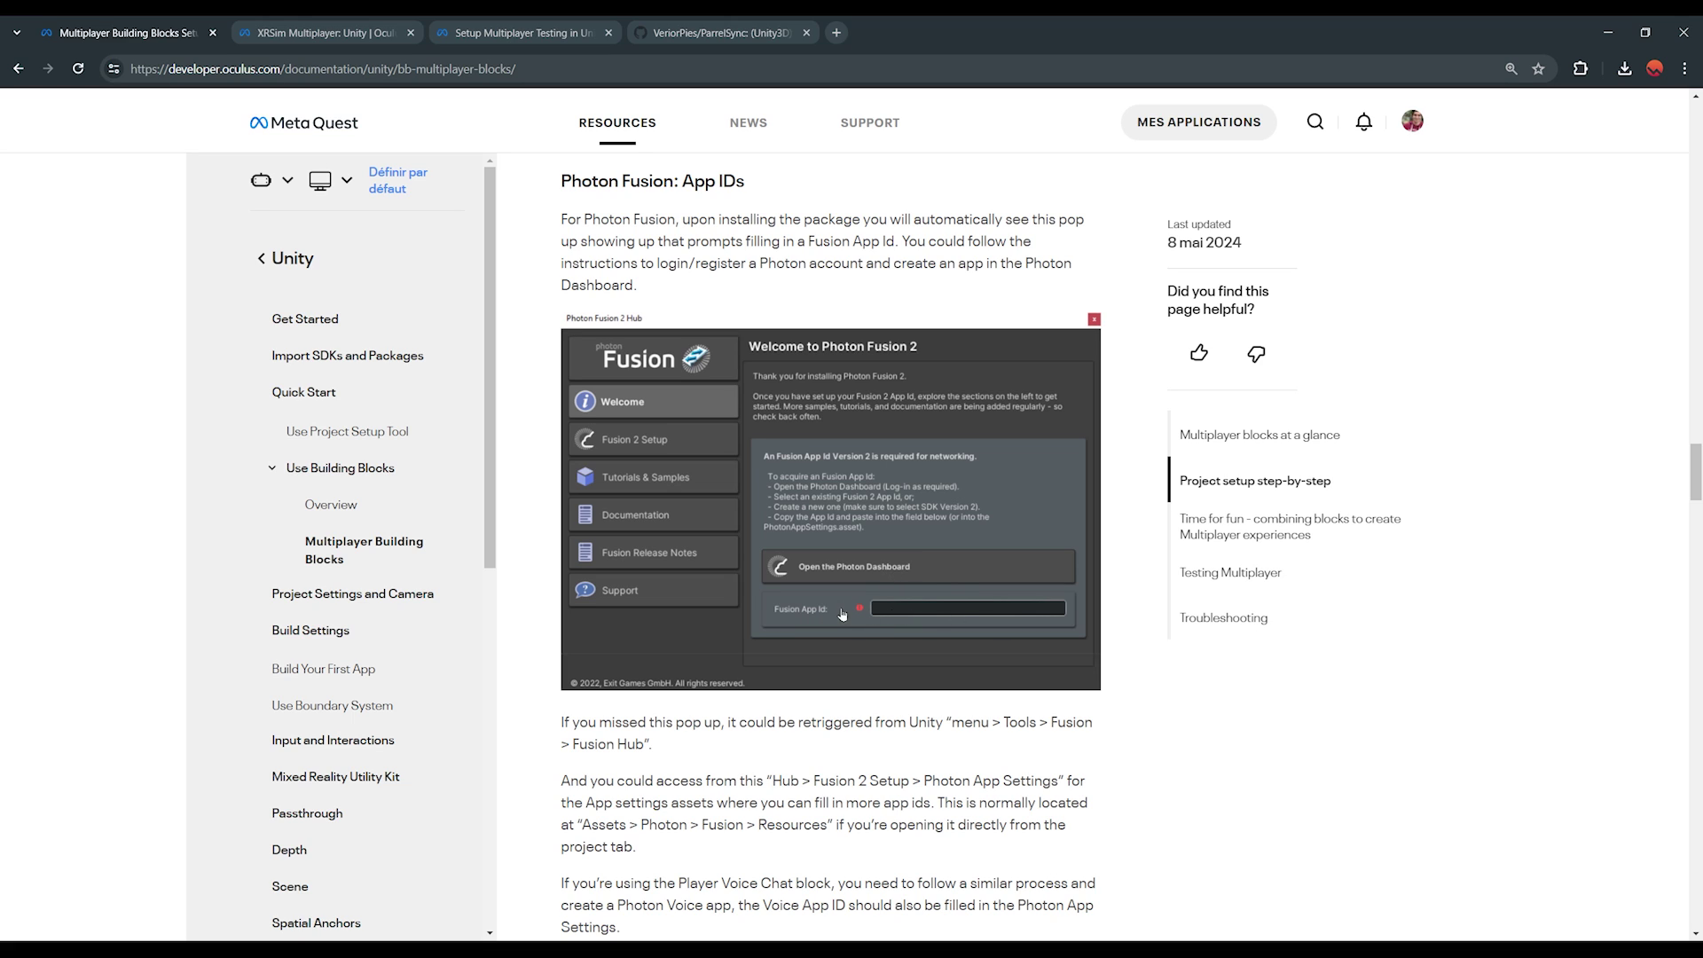
pyautogui.scroll(2, 918, 601)
pyautogui.scroll(-1, 957, 771)
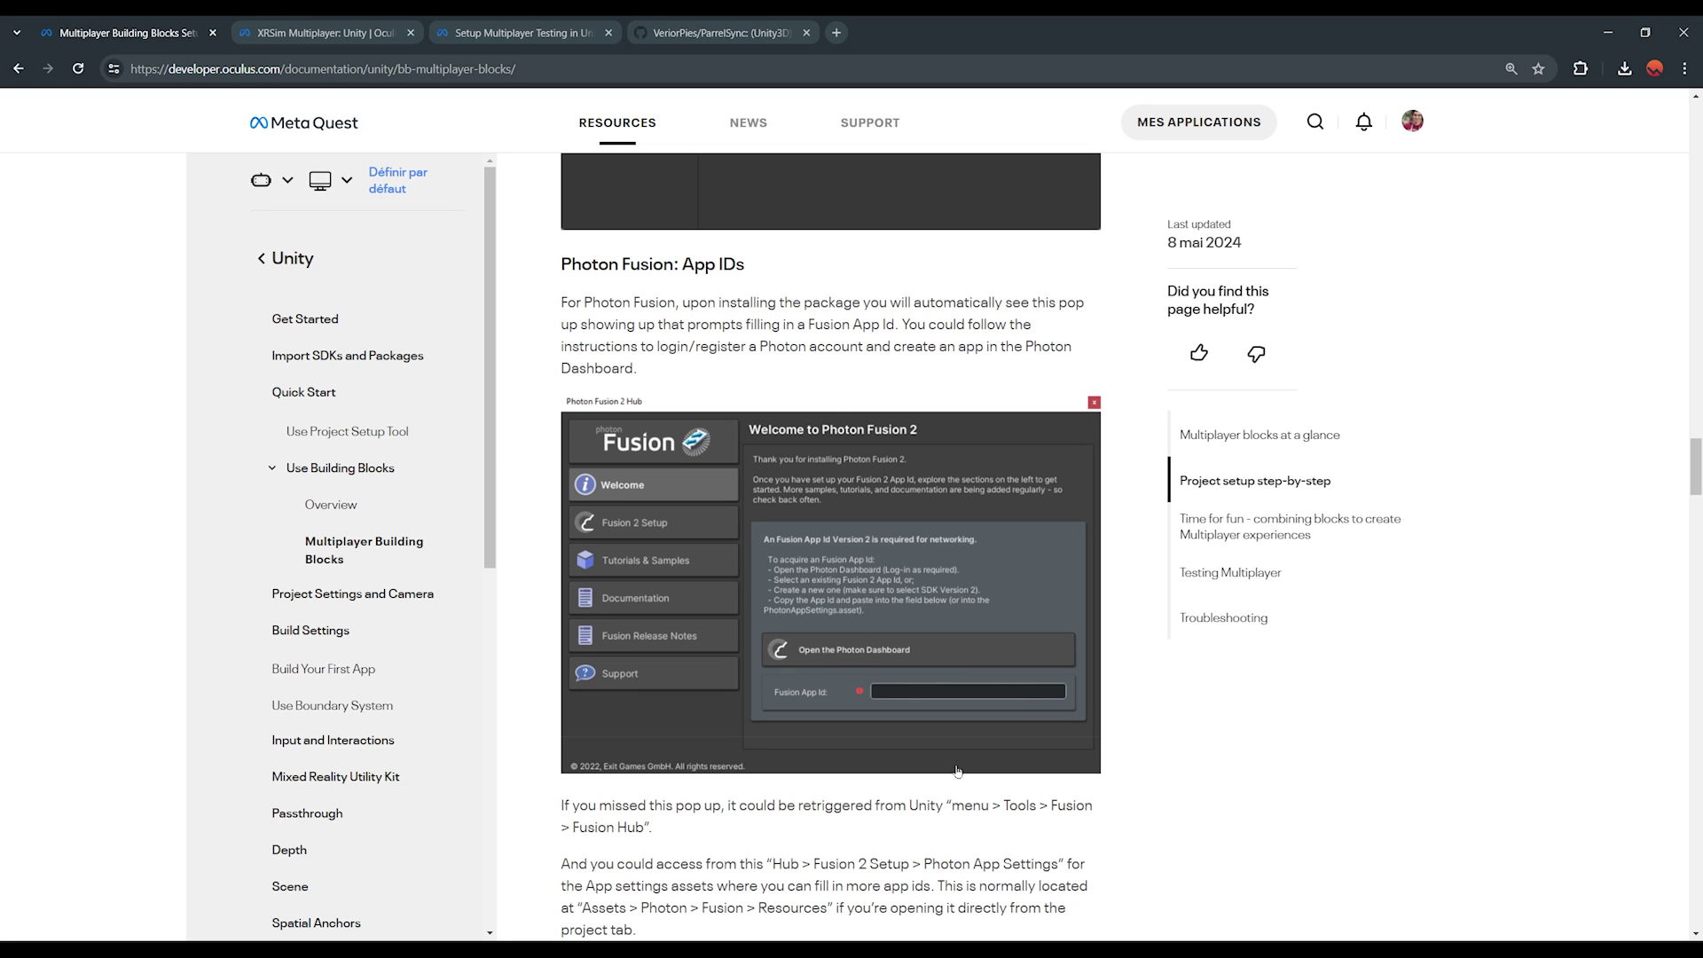
pyautogui.scroll(1, 958, 771)
pyautogui.moveTo(561, 346); pyautogui.dragTo(943, 479)
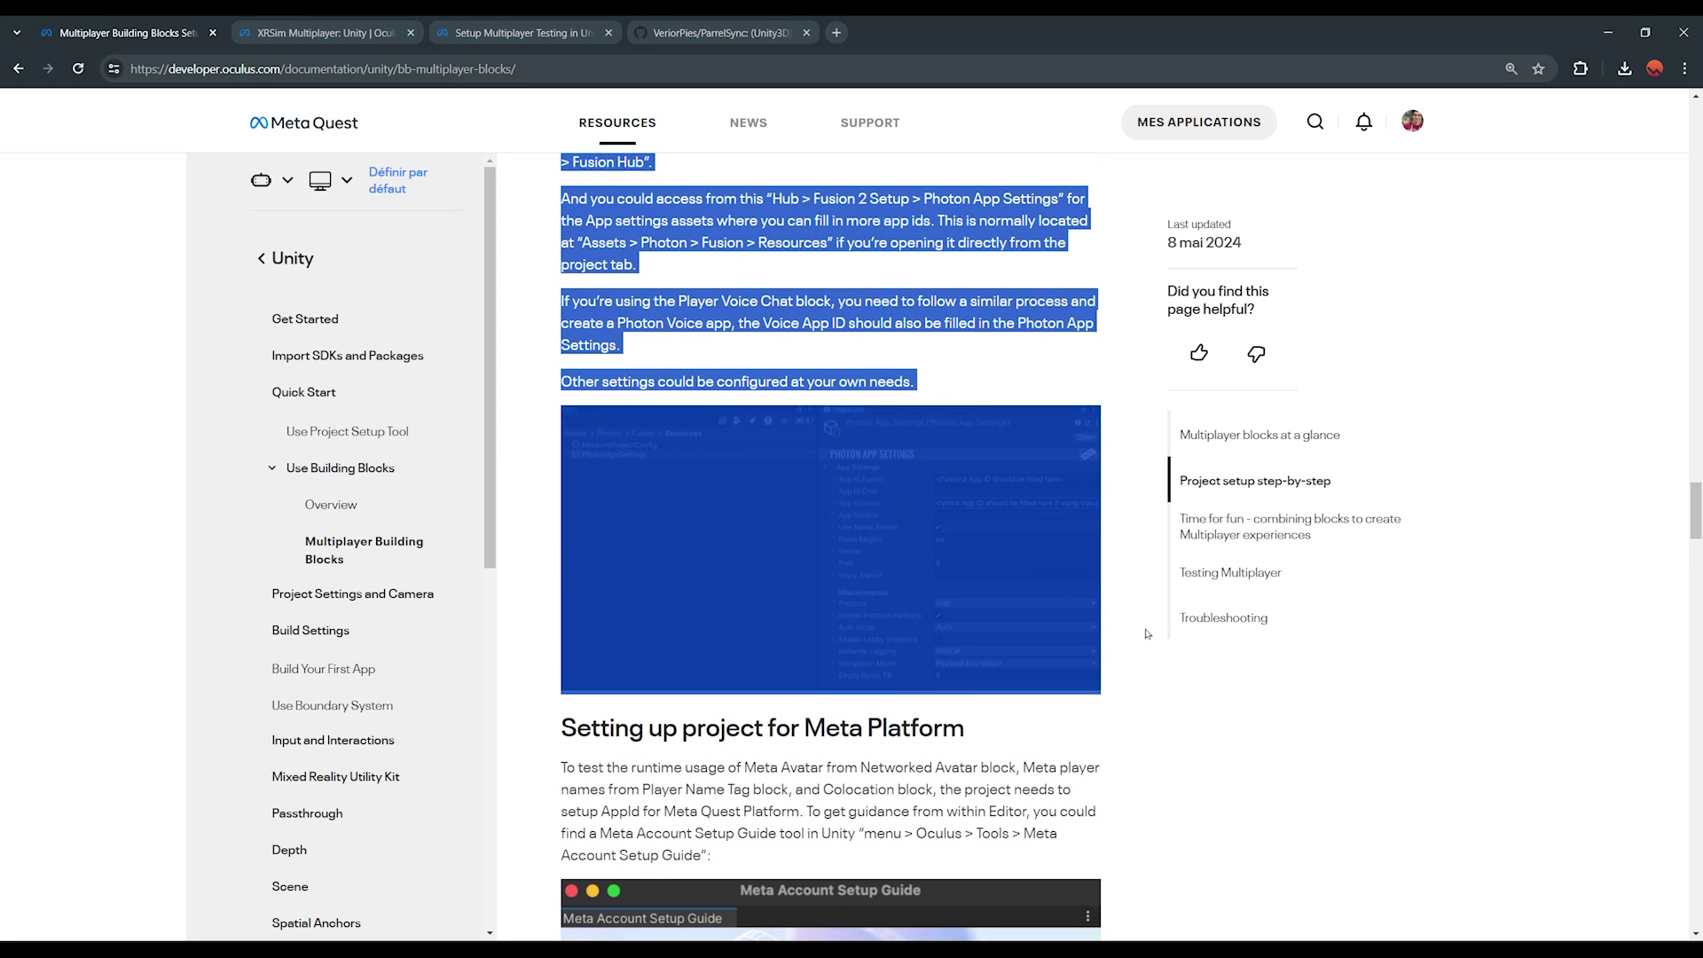
pyautogui.click(1141, 667)
pyautogui.scroll(6, 1141, 667)
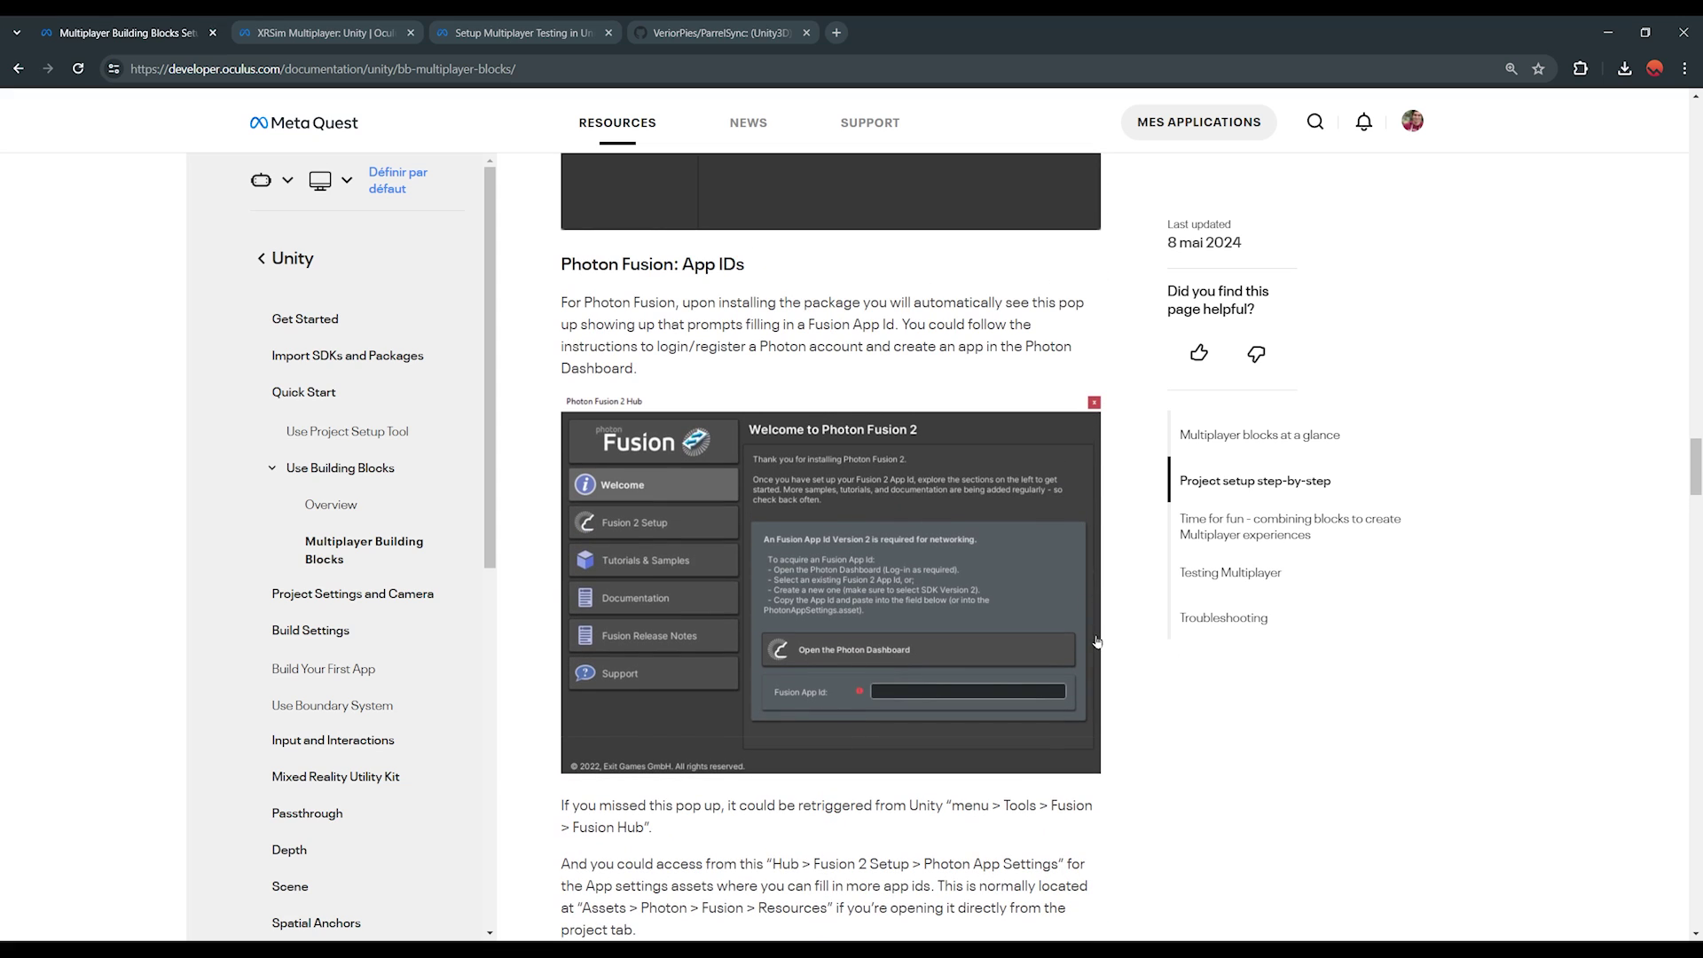
pyautogui.scroll(-1, 833, 810)
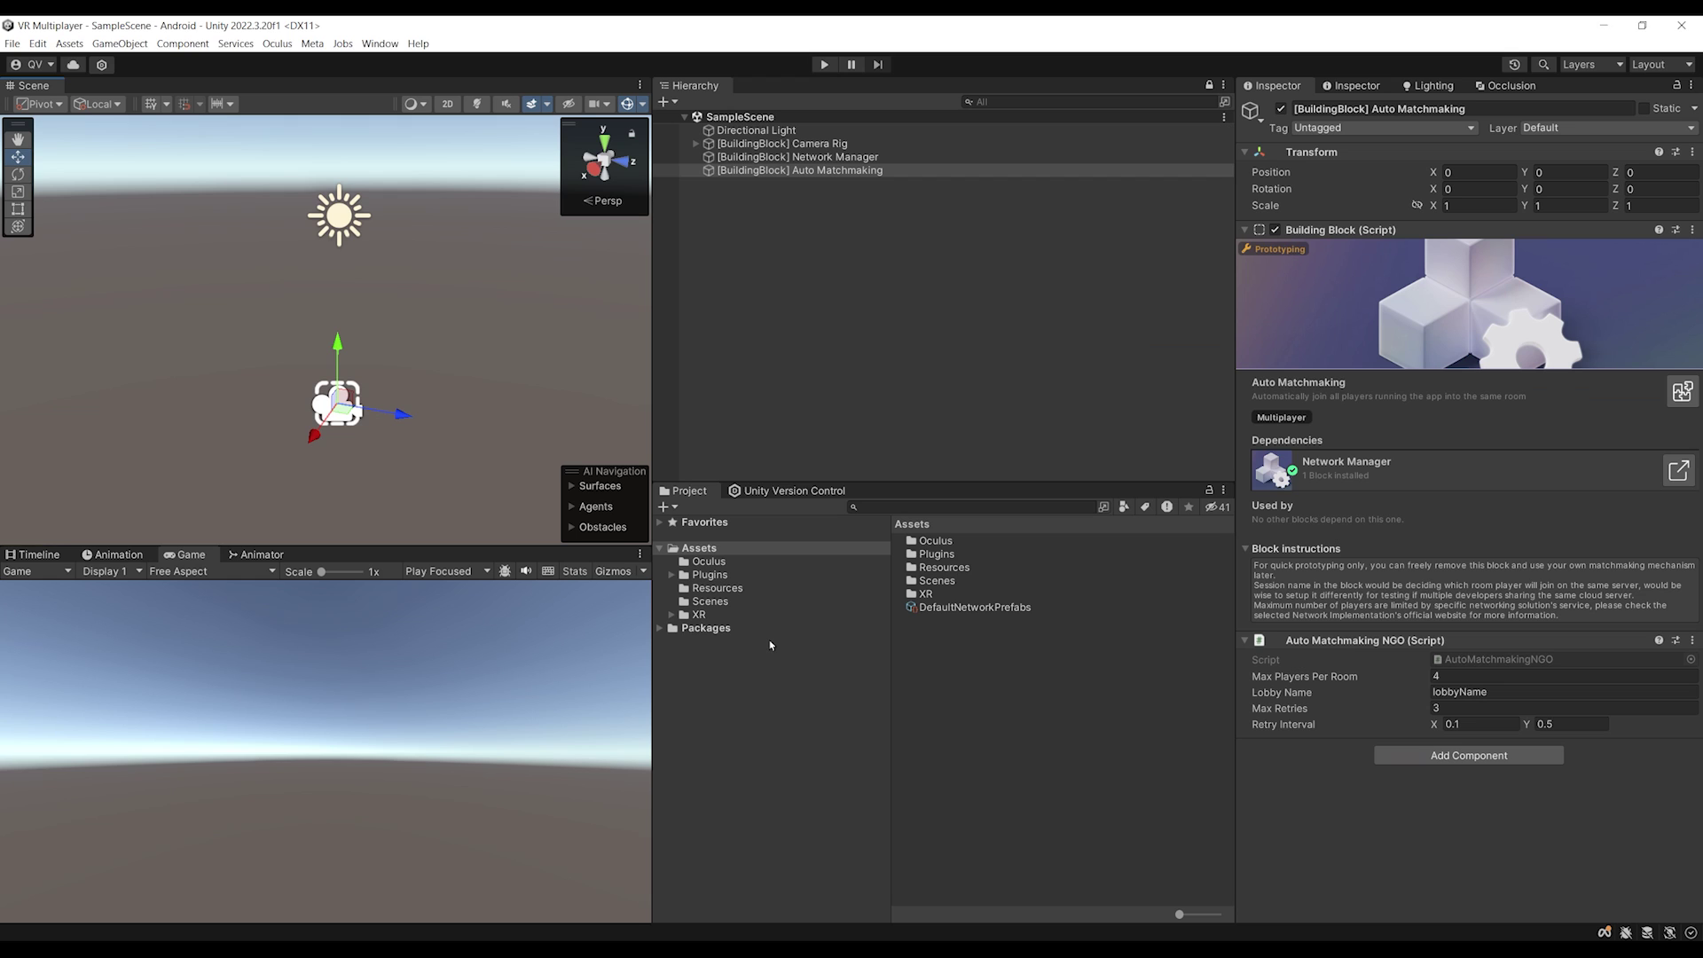
# Switch back to Unity and examine the Network Manager and Unity Transport components on the Network Manager block.
pyautogui.click(798, 156)
pyautogui.click(843, 191)
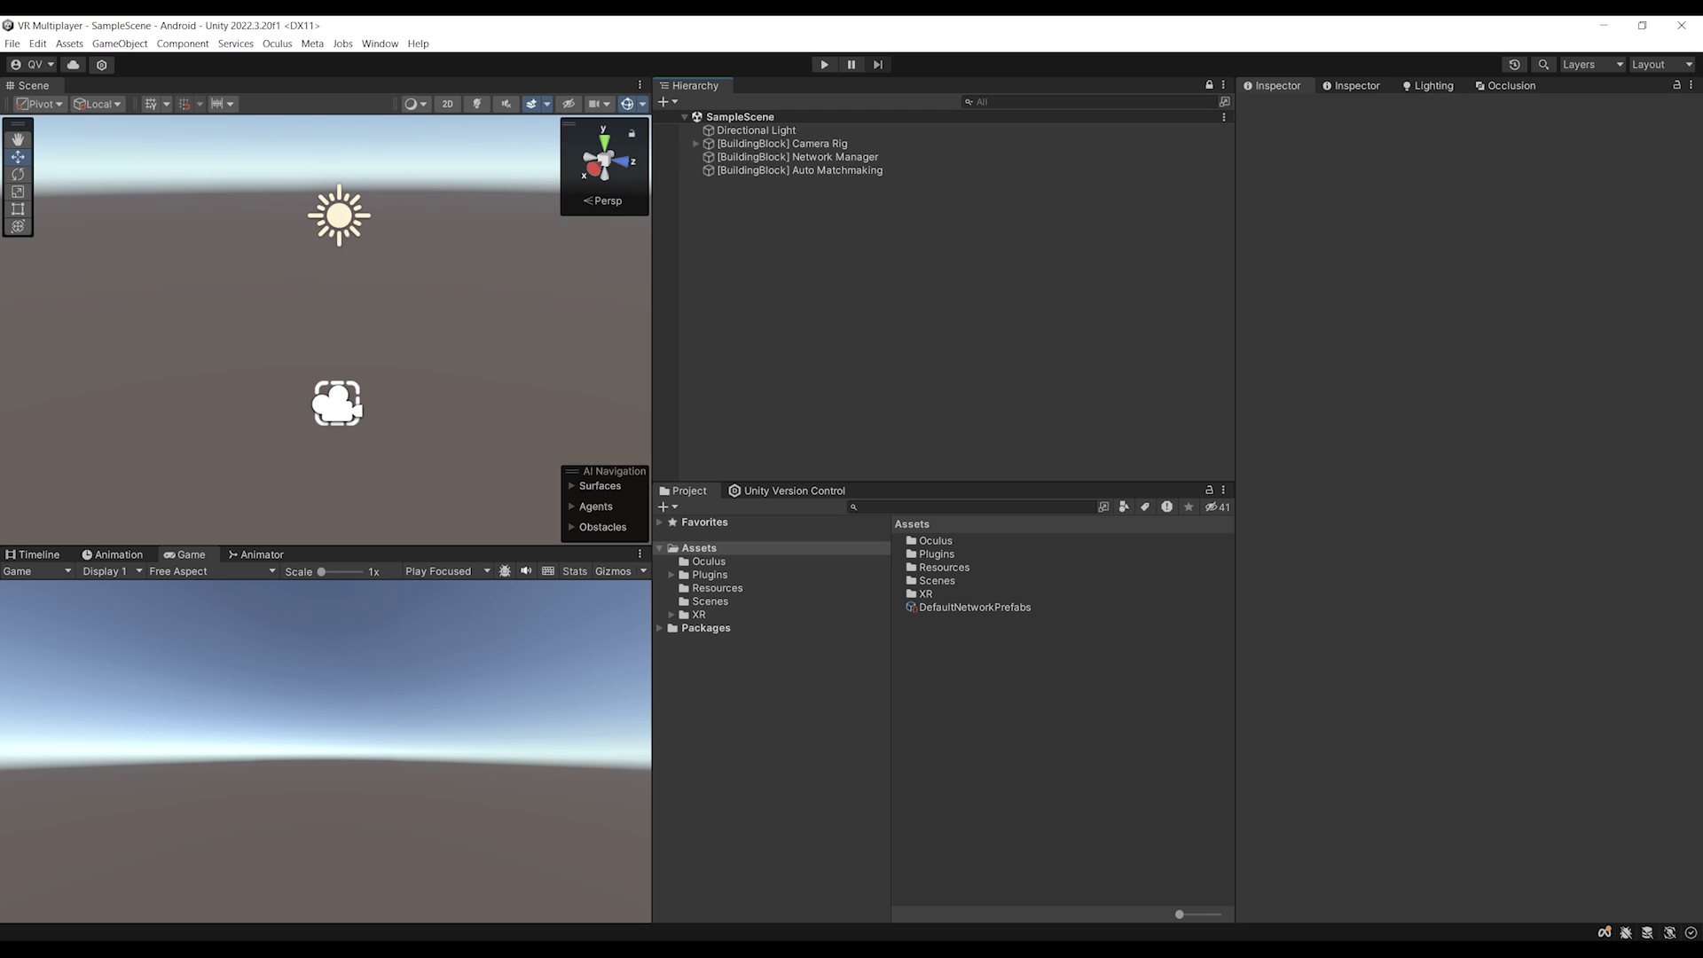
pyautogui.click(798, 156)
pyautogui.scroll(-2, 1520, 583)
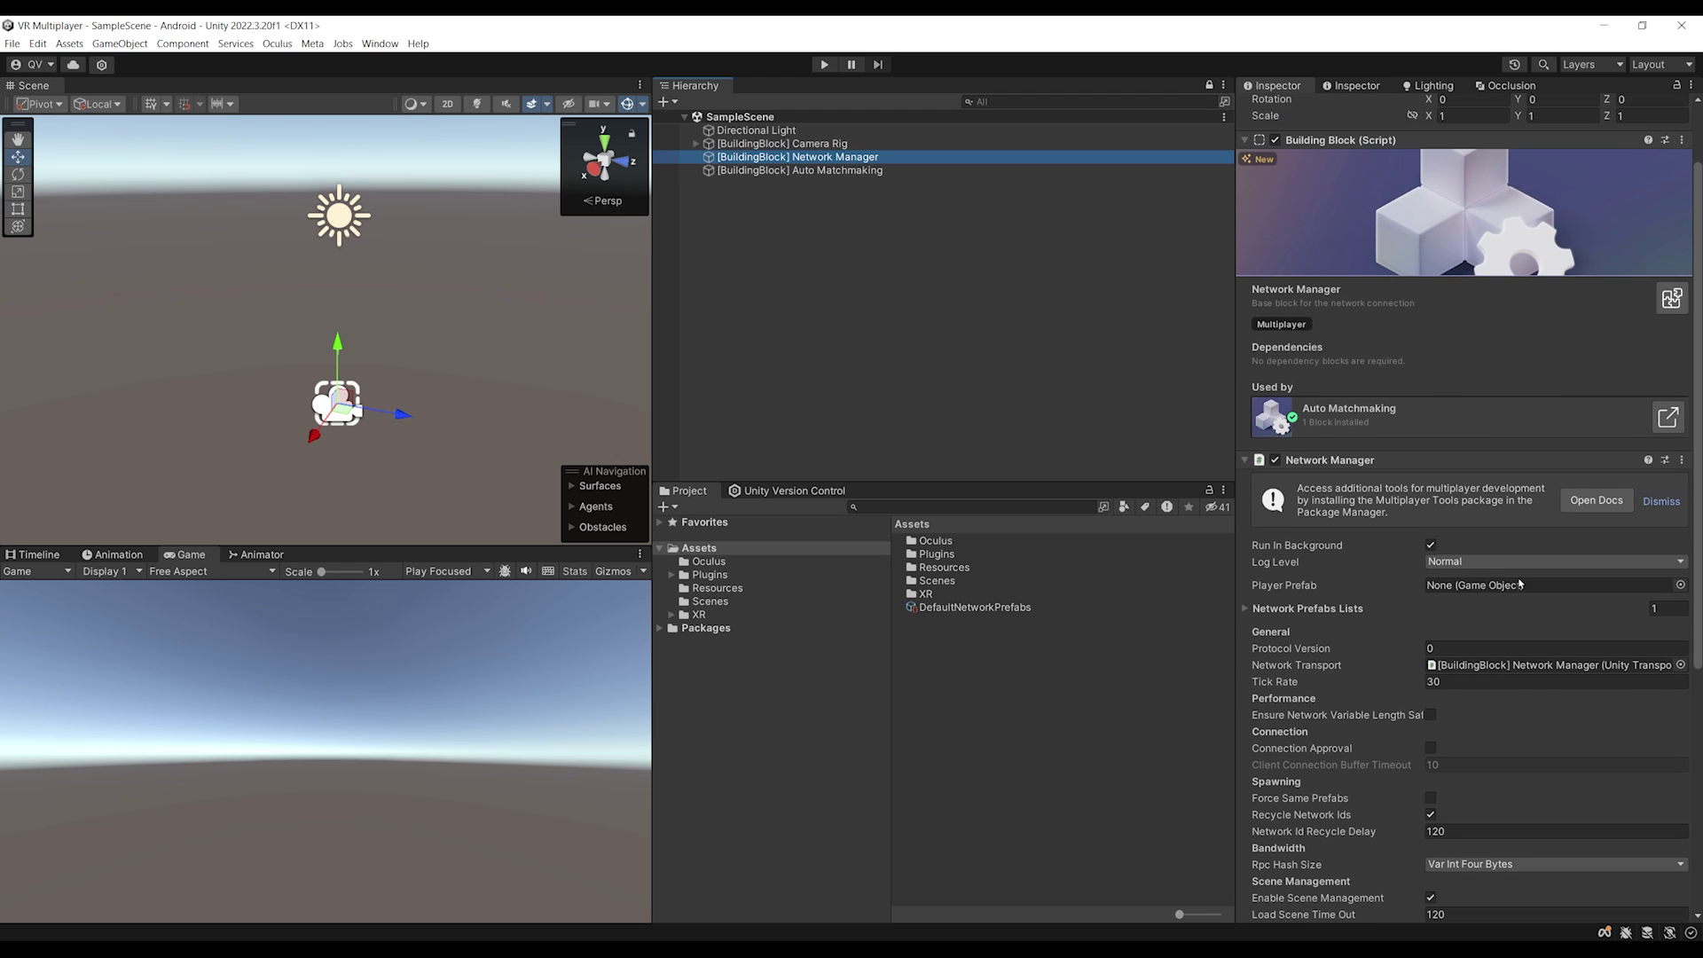
pyautogui.scroll(-2, 1519, 584)
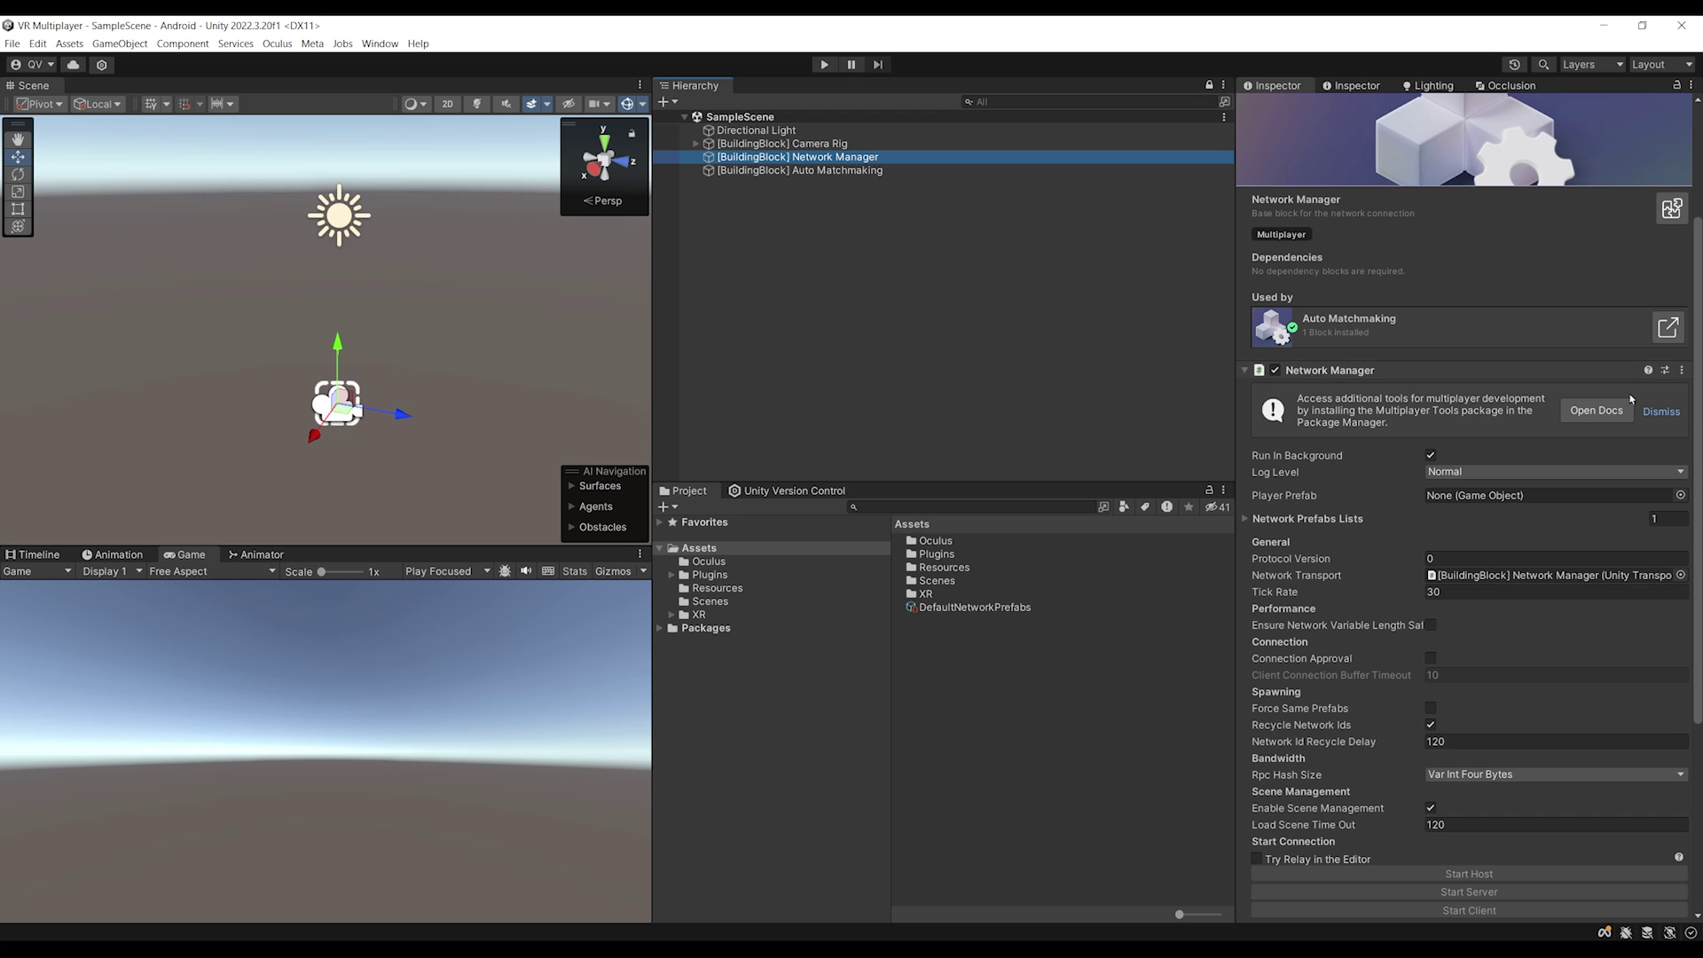
pyautogui.scroll(-5, 1487, 512)
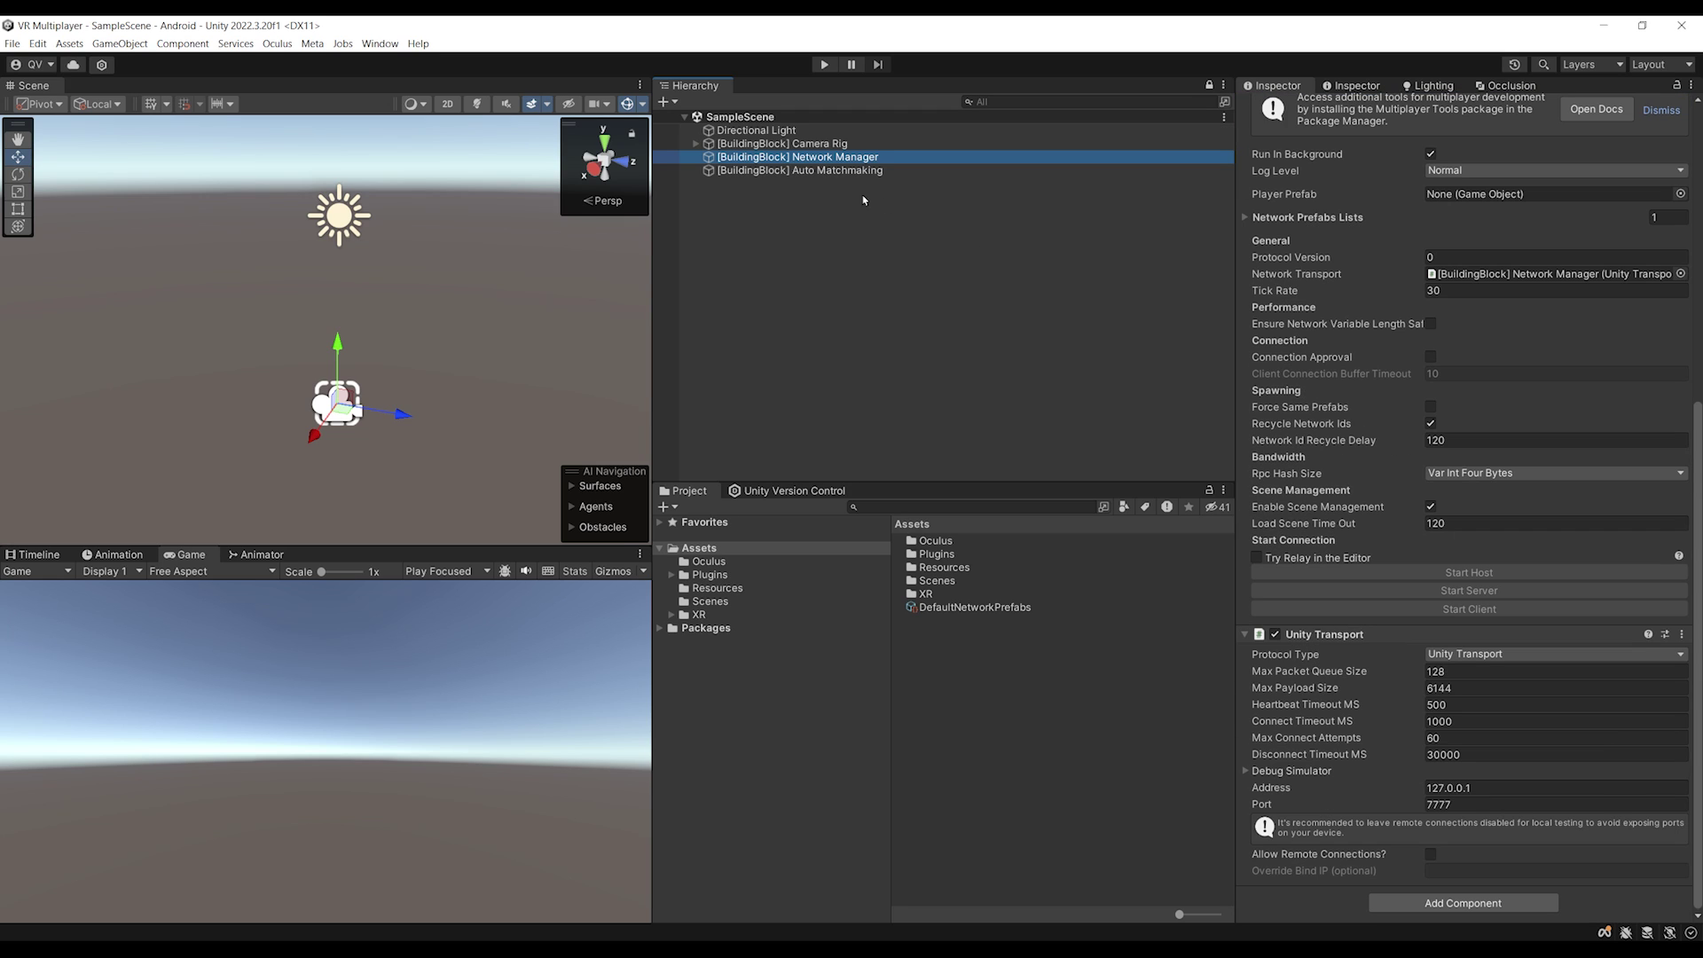
# Open the Auto Matchmaking block's AutoMatchmakingNGO script in Visual Studio and read its sign-in and lobby create-or-join code.
pyautogui.click(810, 169)
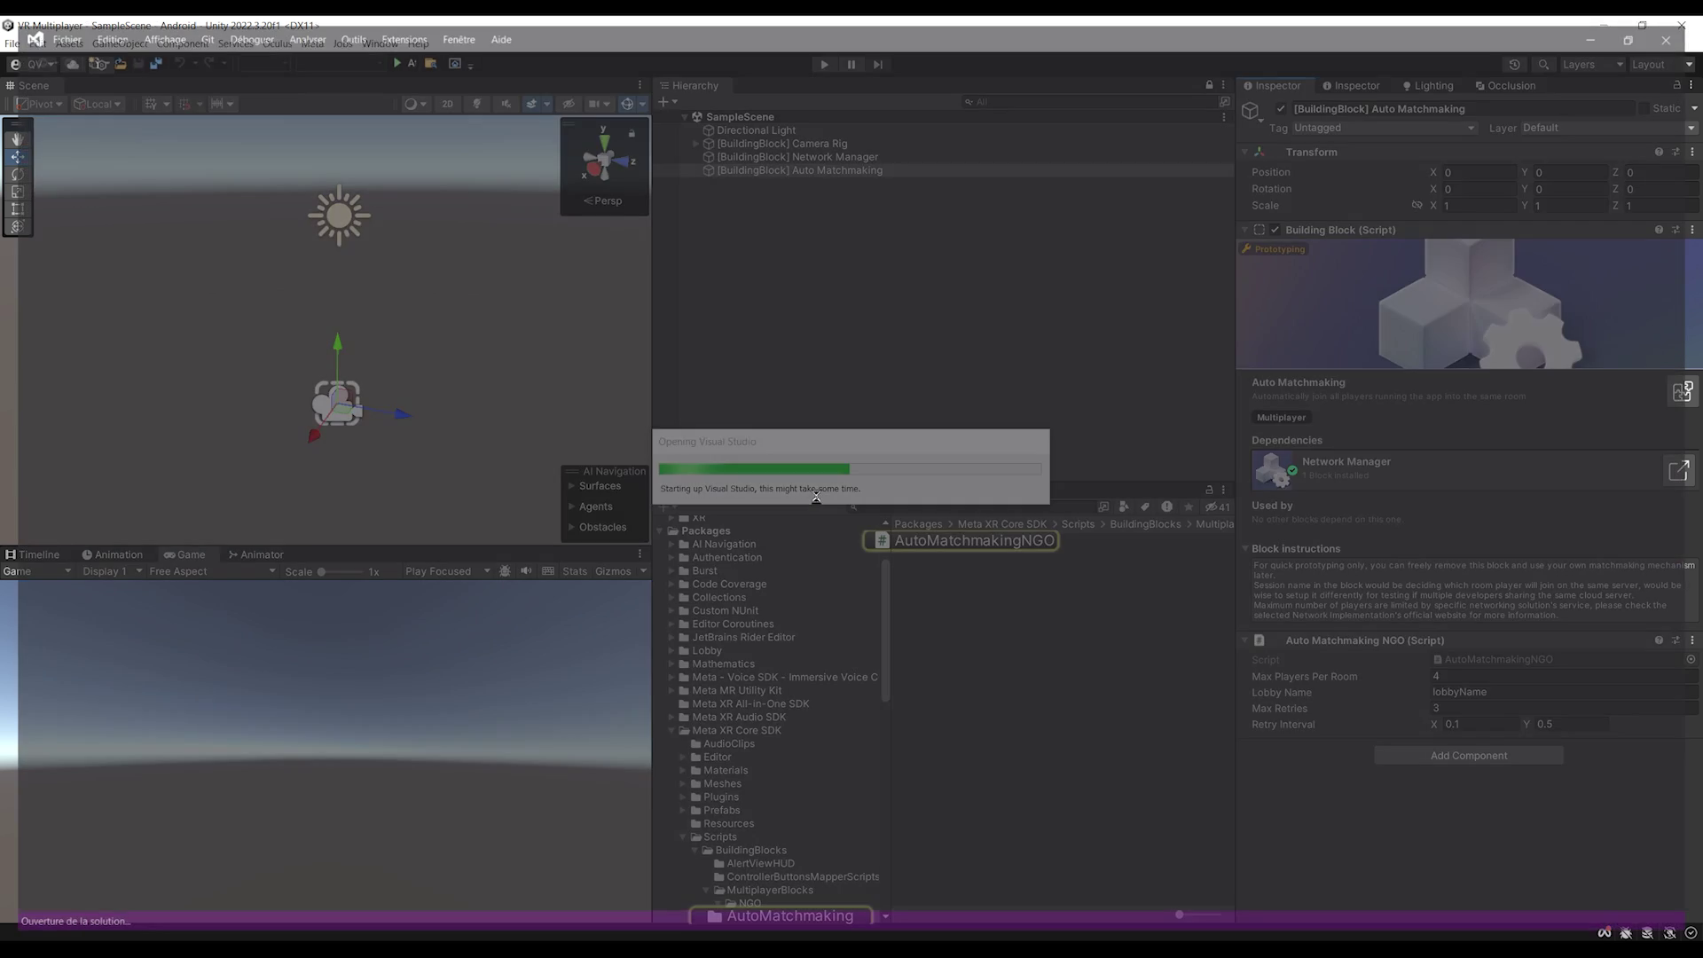
pyautogui.scroll(15, 437, 634)
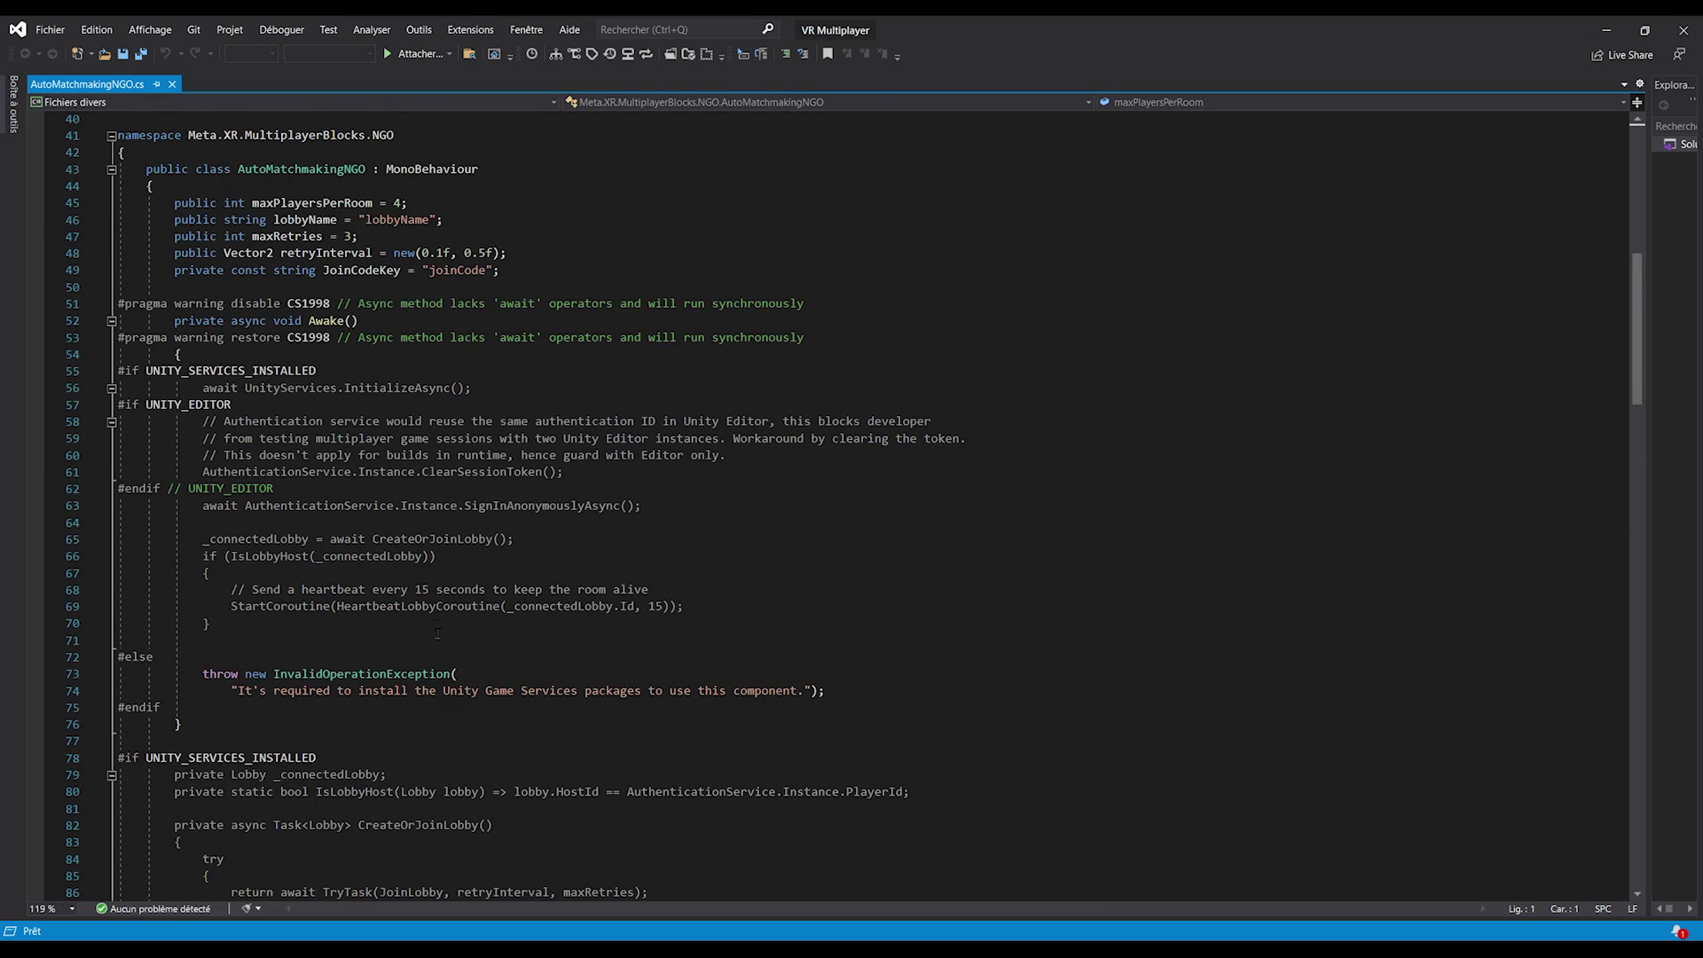
pyautogui.scroll(-12, 466, 654)
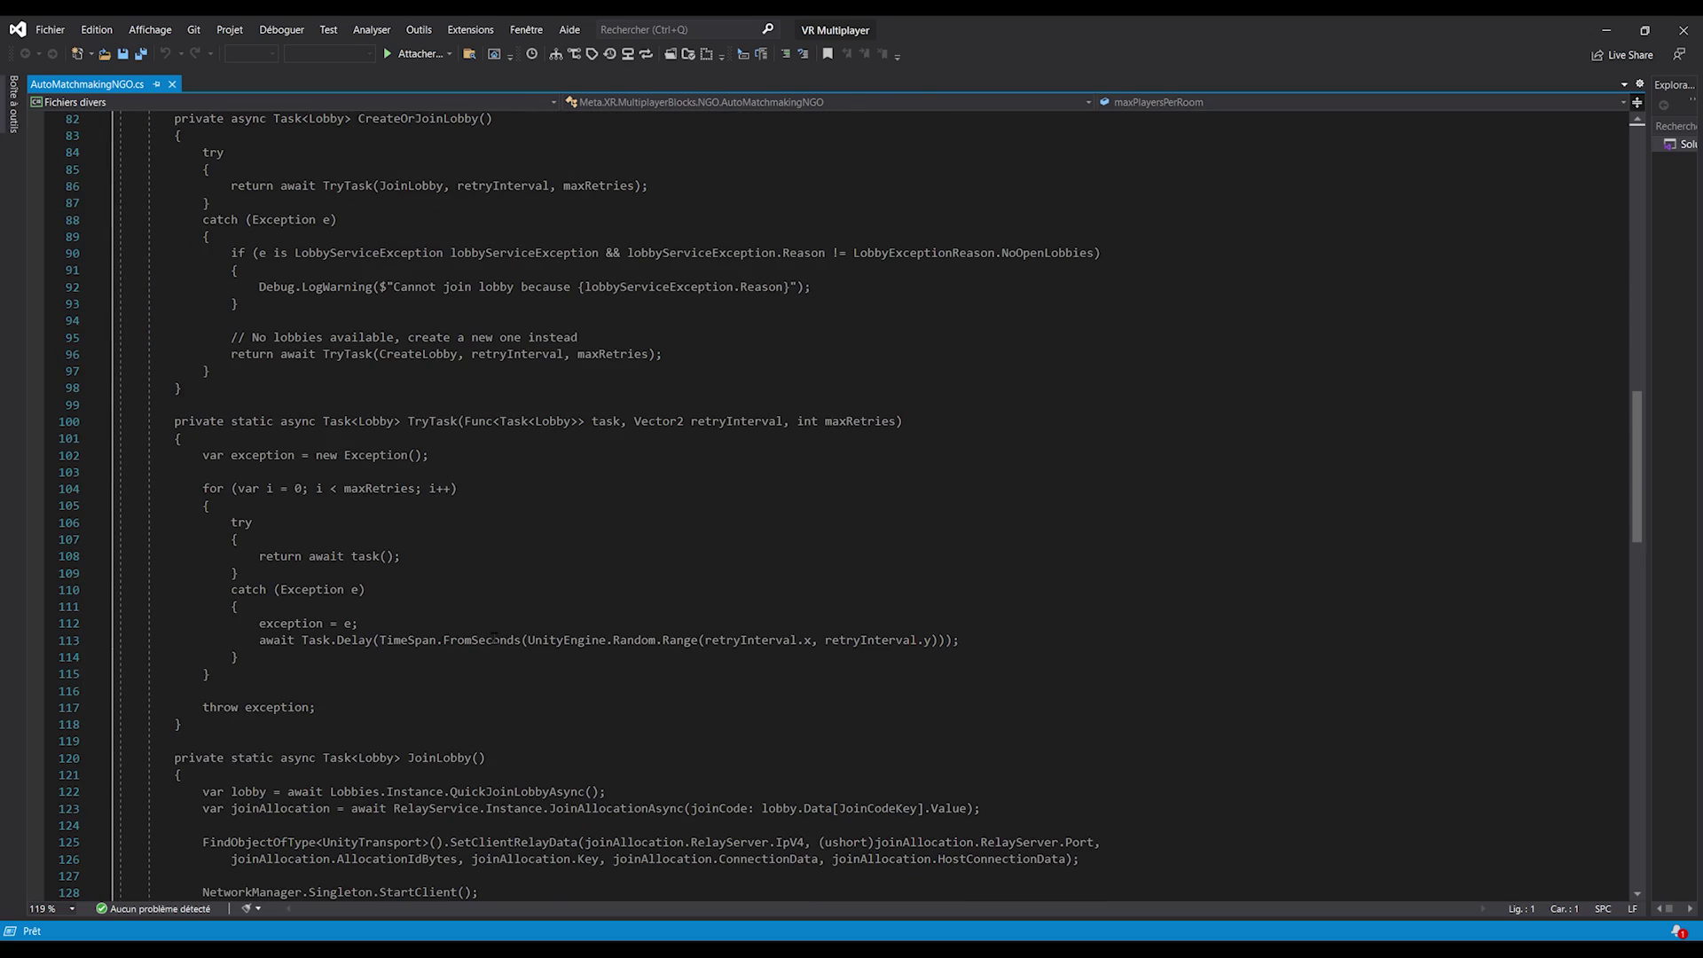
pyautogui.scroll(6, 494, 639)
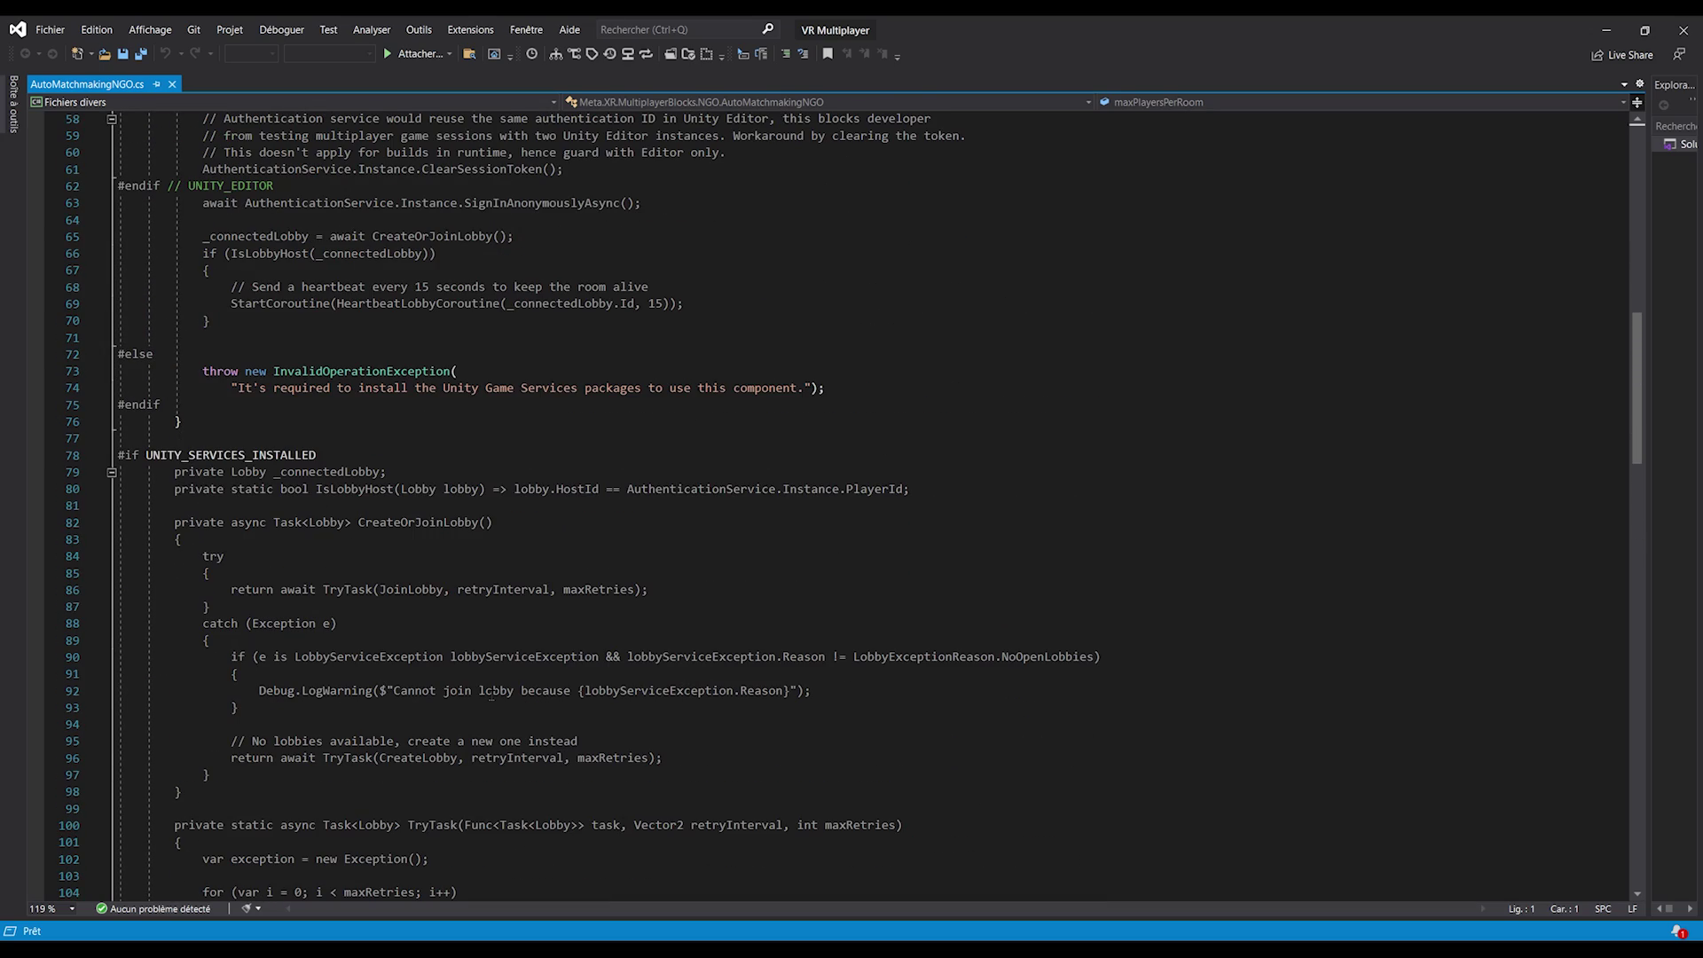
pyautogui.scroll(6, 502, 694)
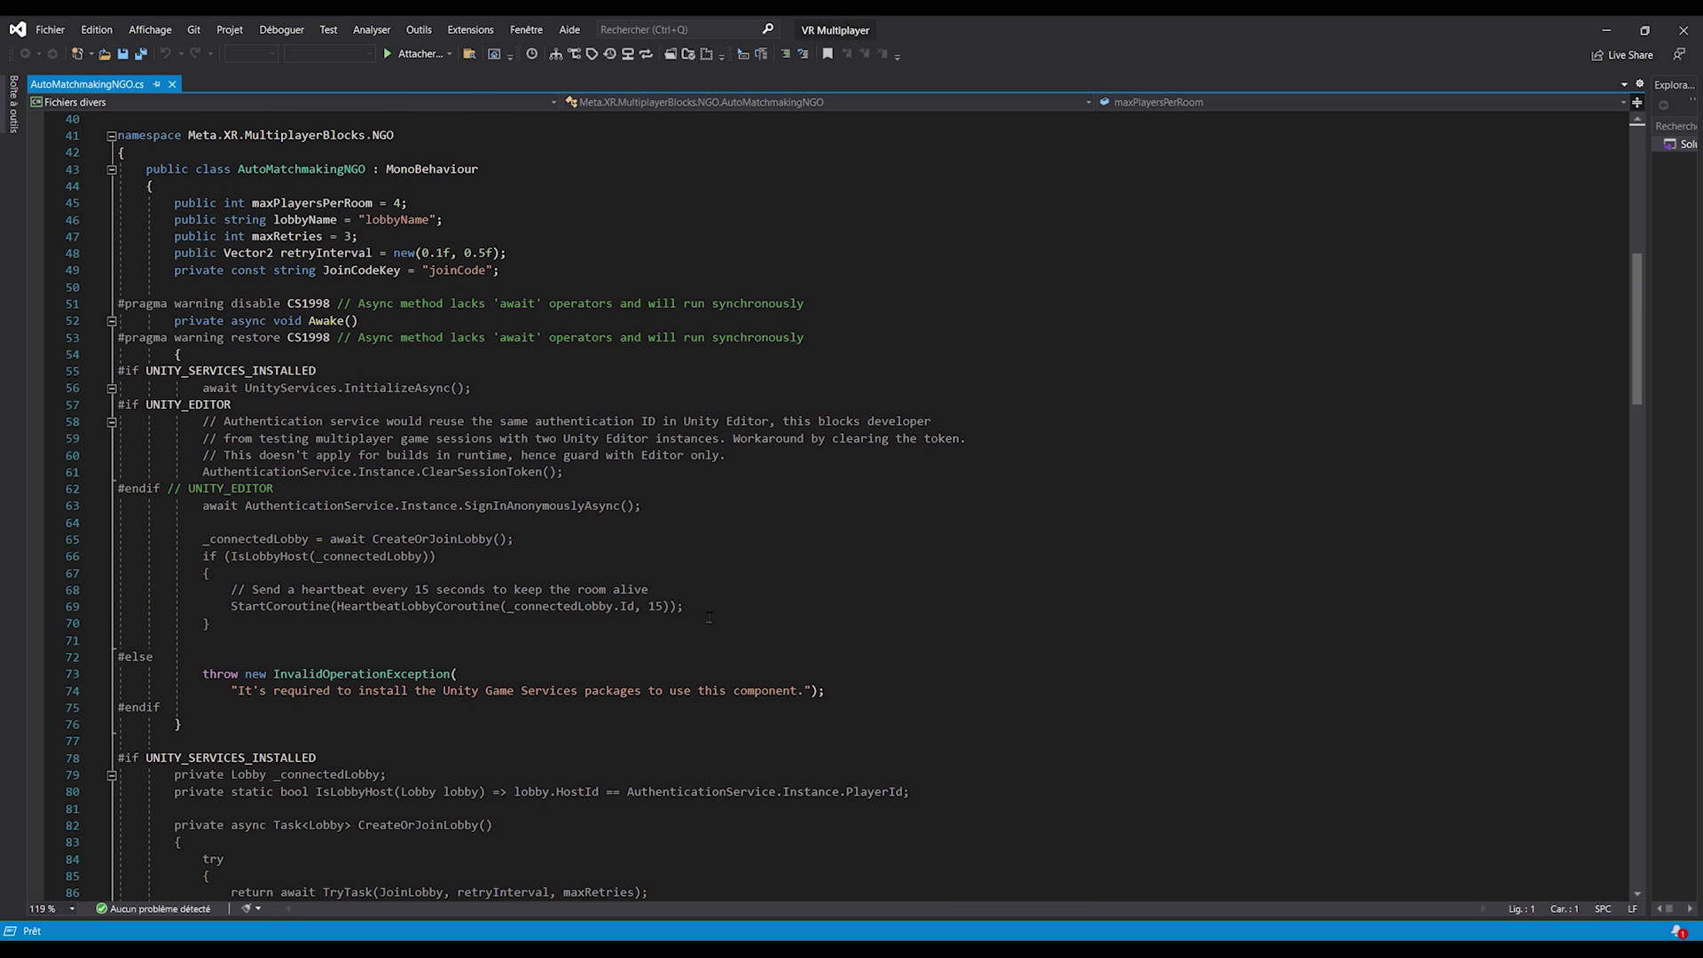
pyautogui.scroll(1, 664, 561)
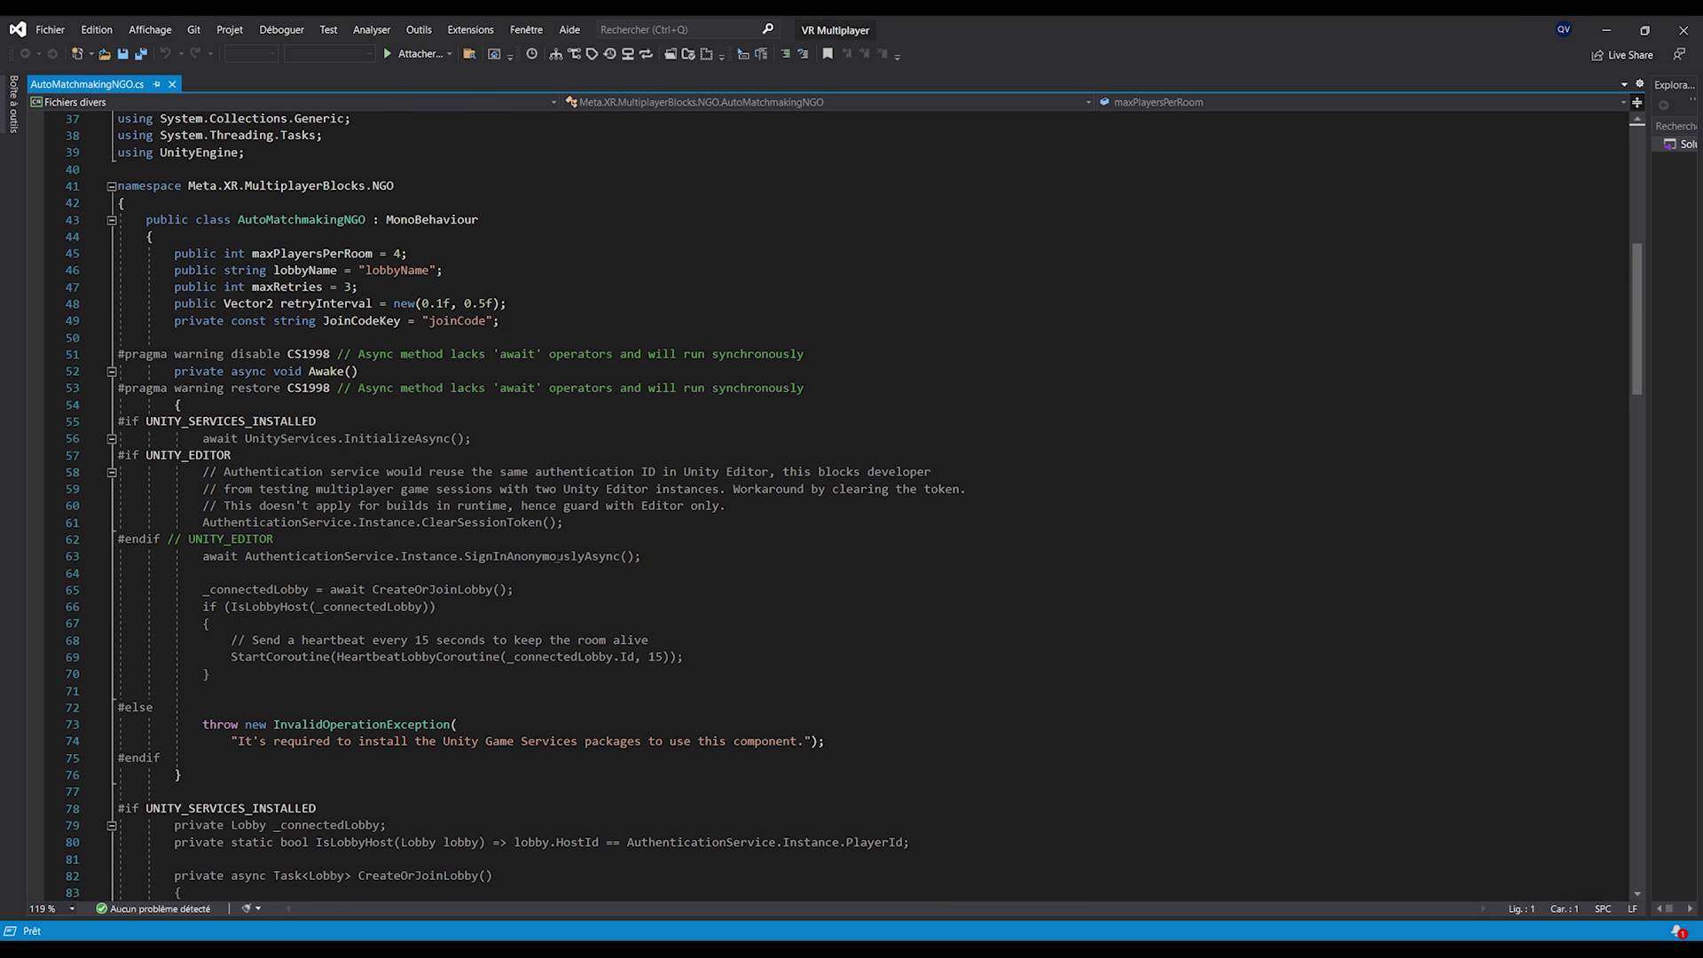
pyautogui.scroll(-2, 347, 388)
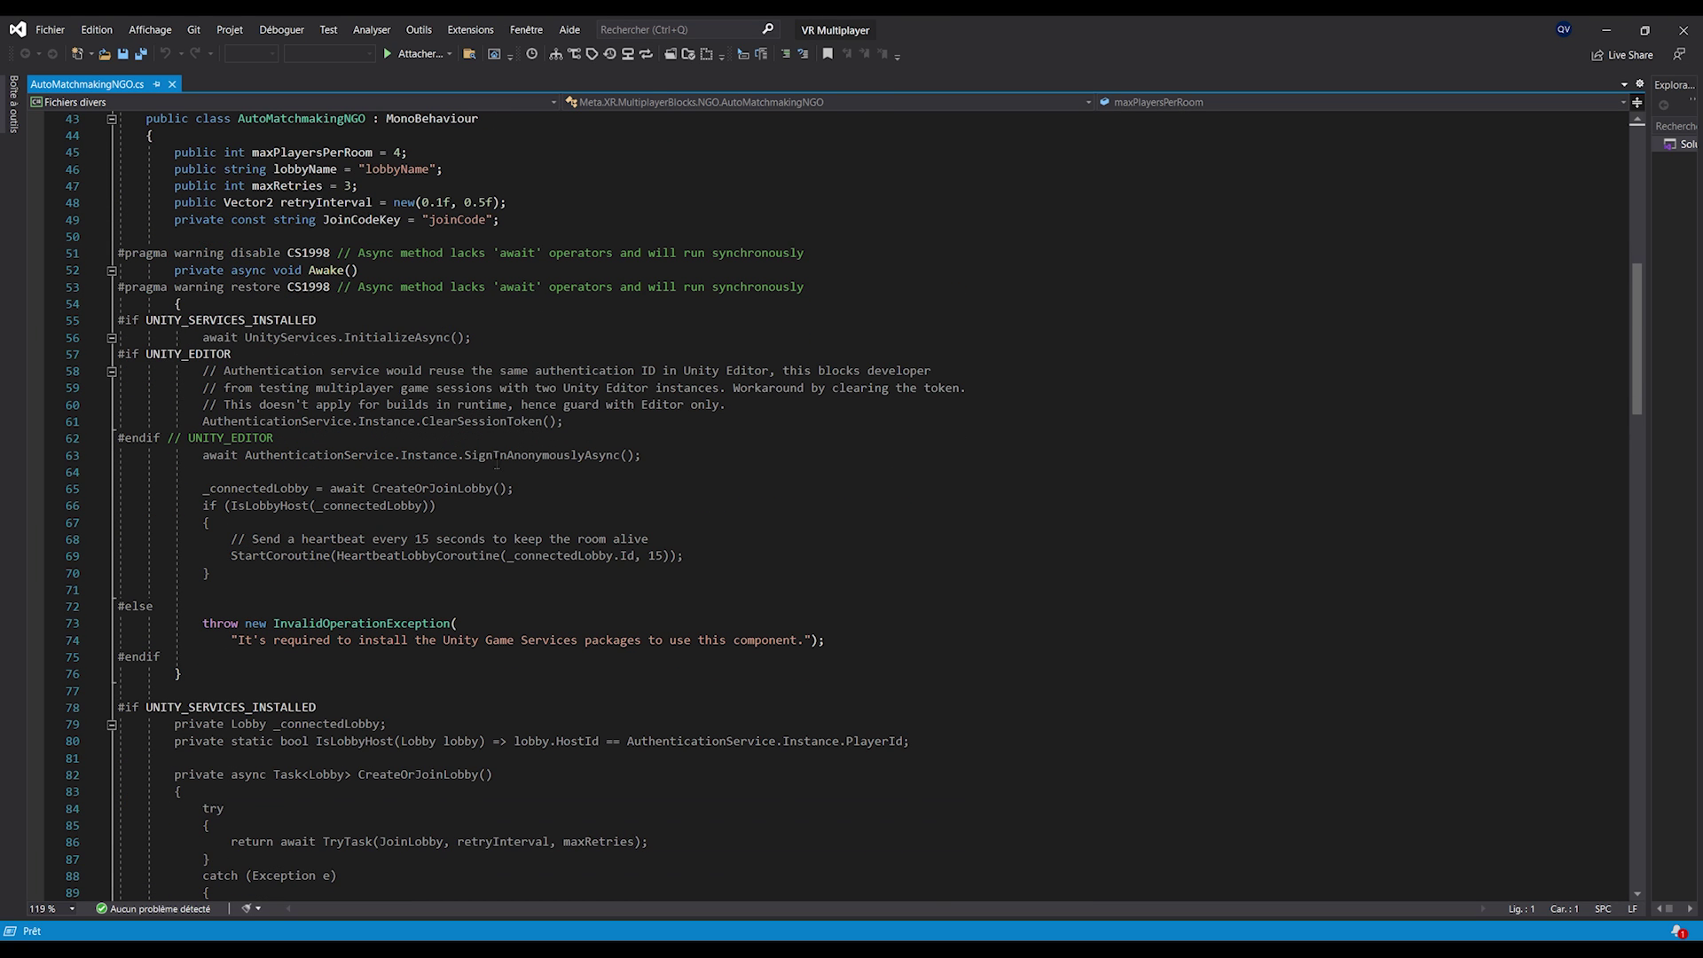
pyautogui.scroll(-5, 497, 464)
pyautogui.scroll(8, 479, 496)
pyautogui.scroll(-2, 463, 528)
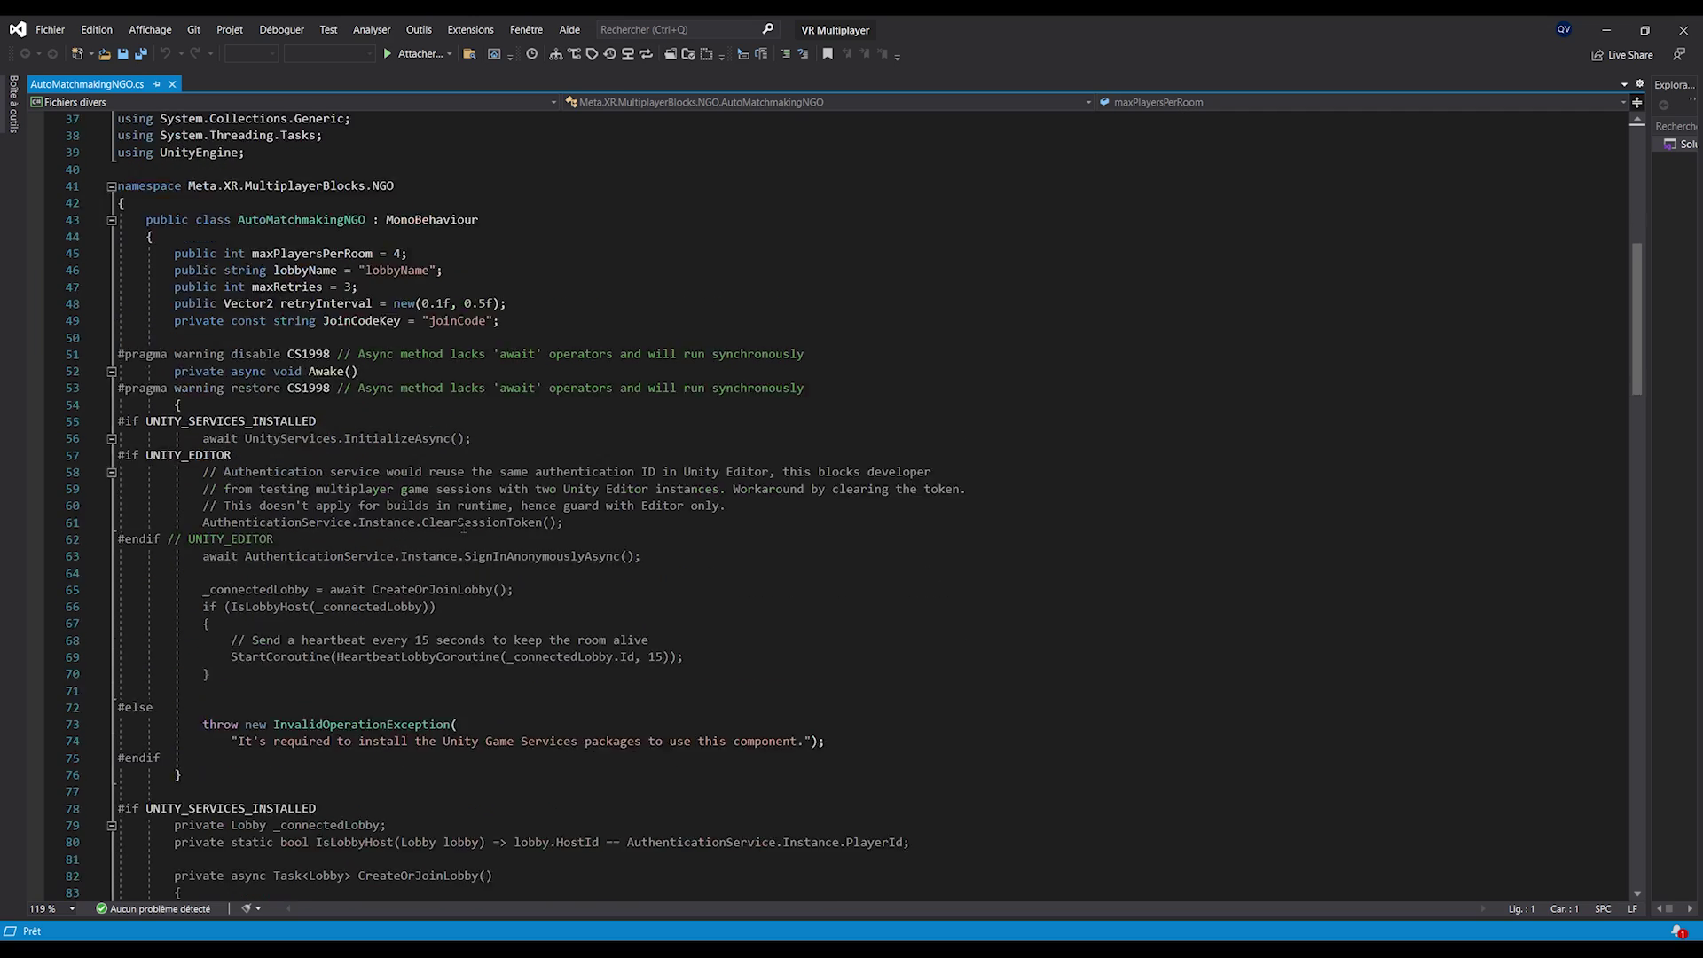
pyautogui.scroll(-17, 462, 528)
pyautogui.scroll(15, 454, 561)
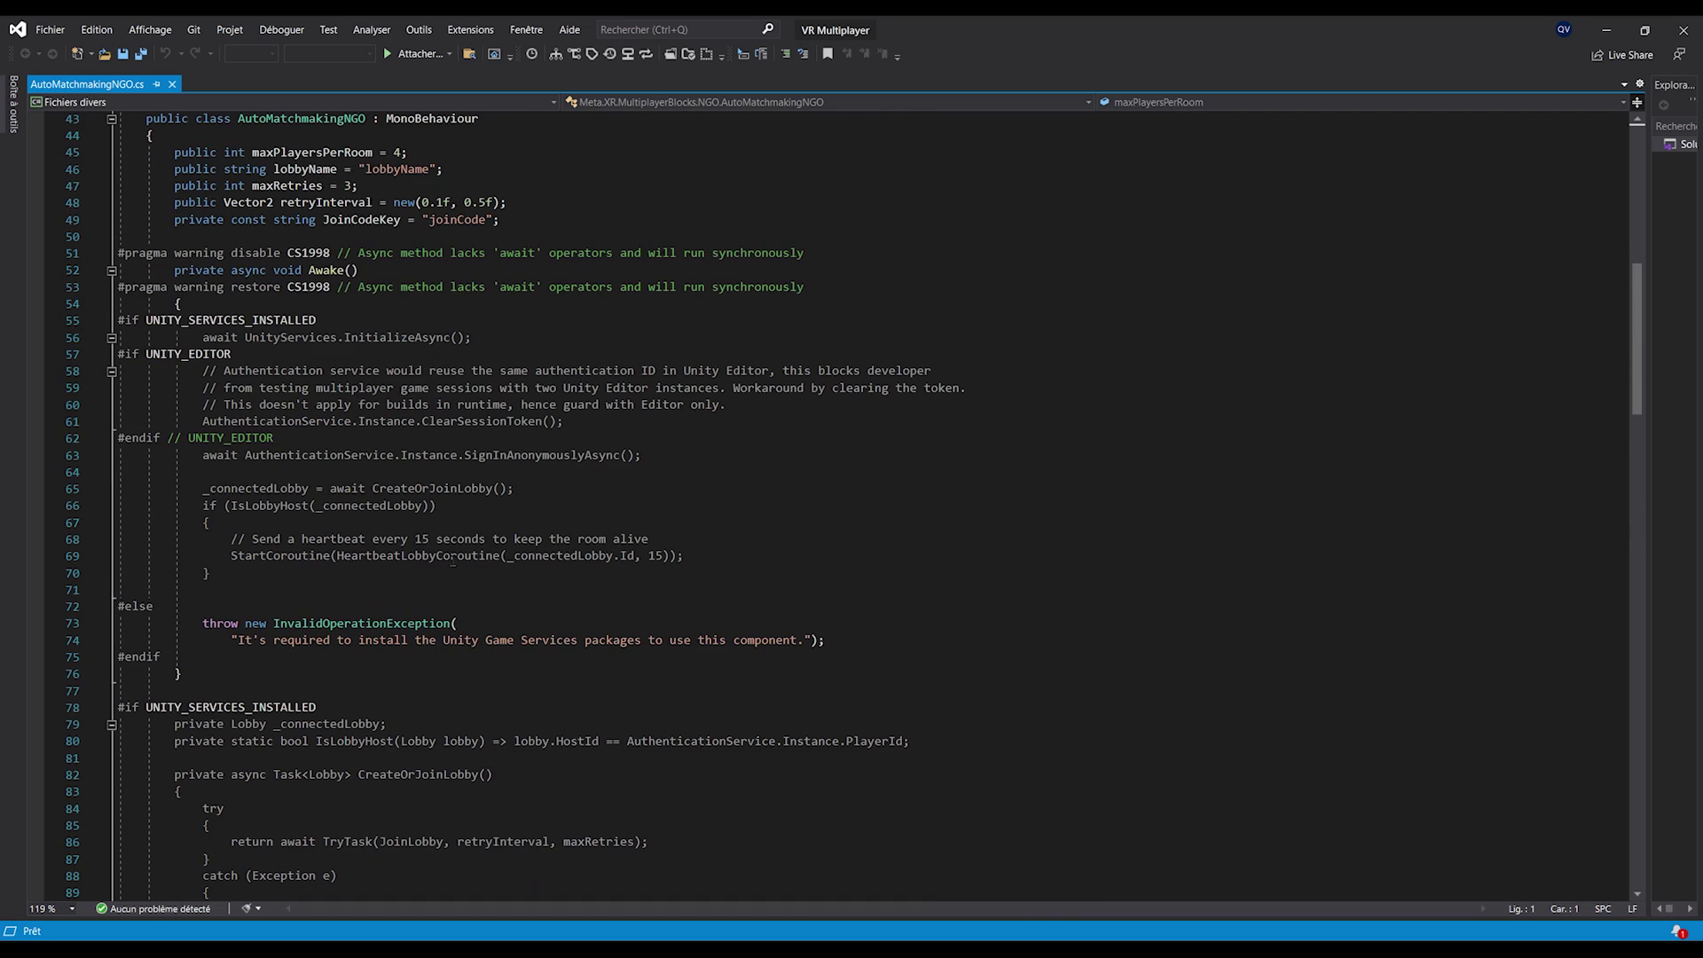
pyautogui.scroll(5, 453, 562)
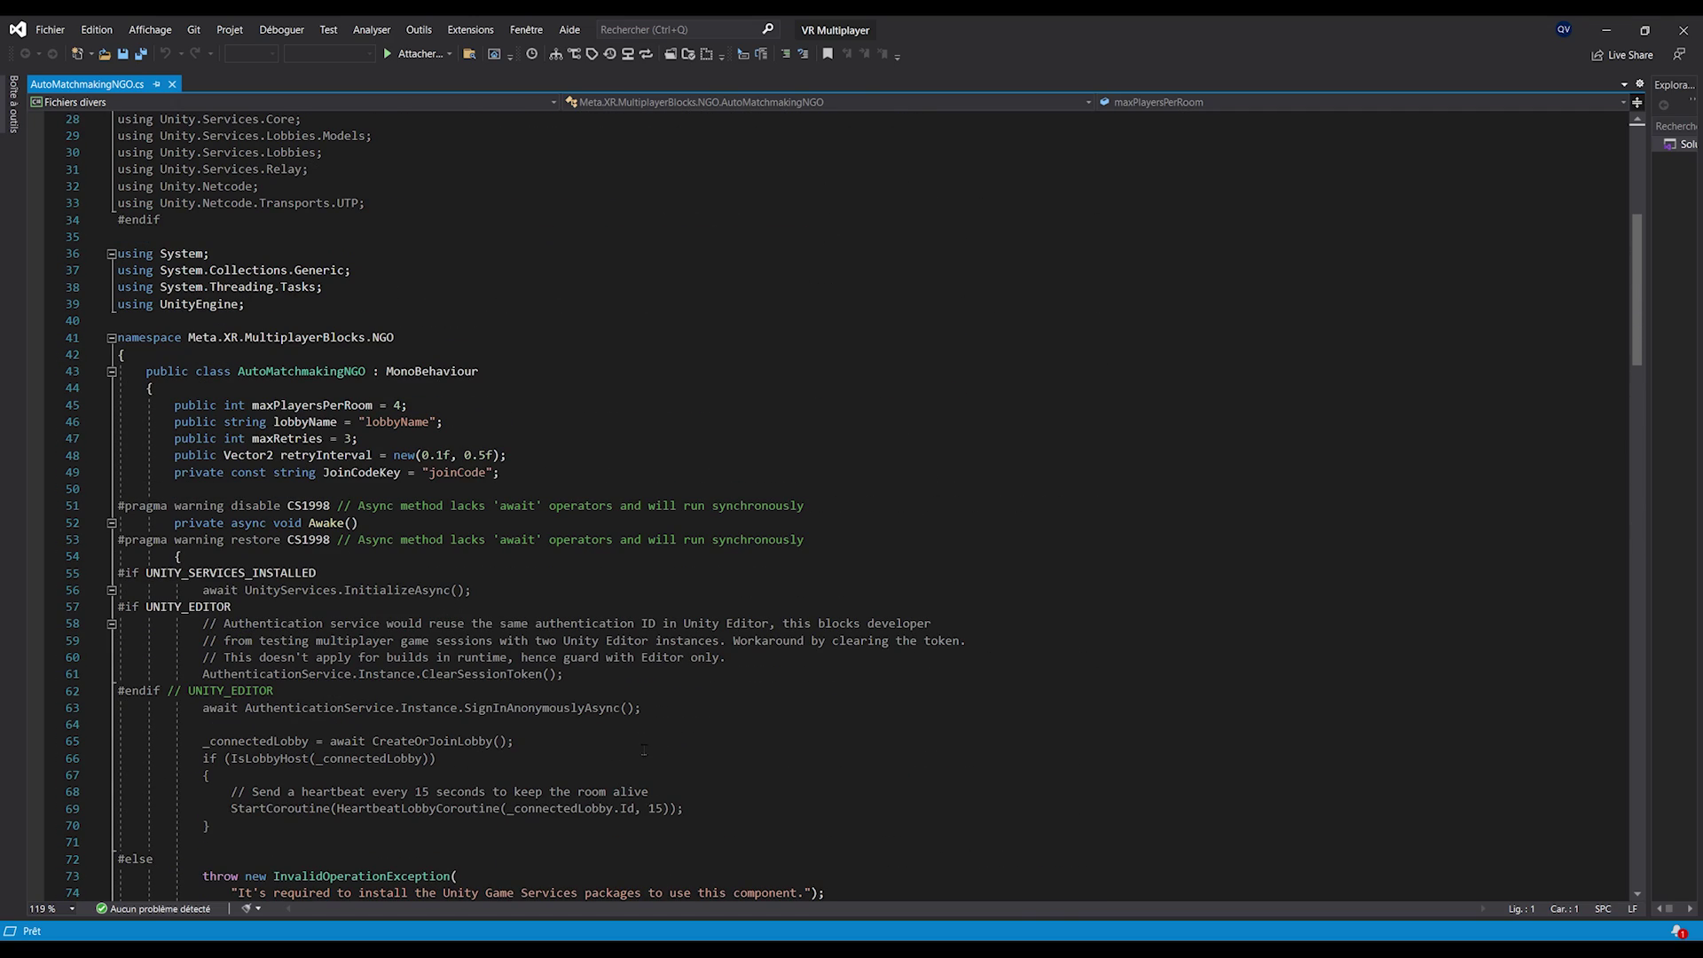
pyautogui.scroll(1, 612, 728)
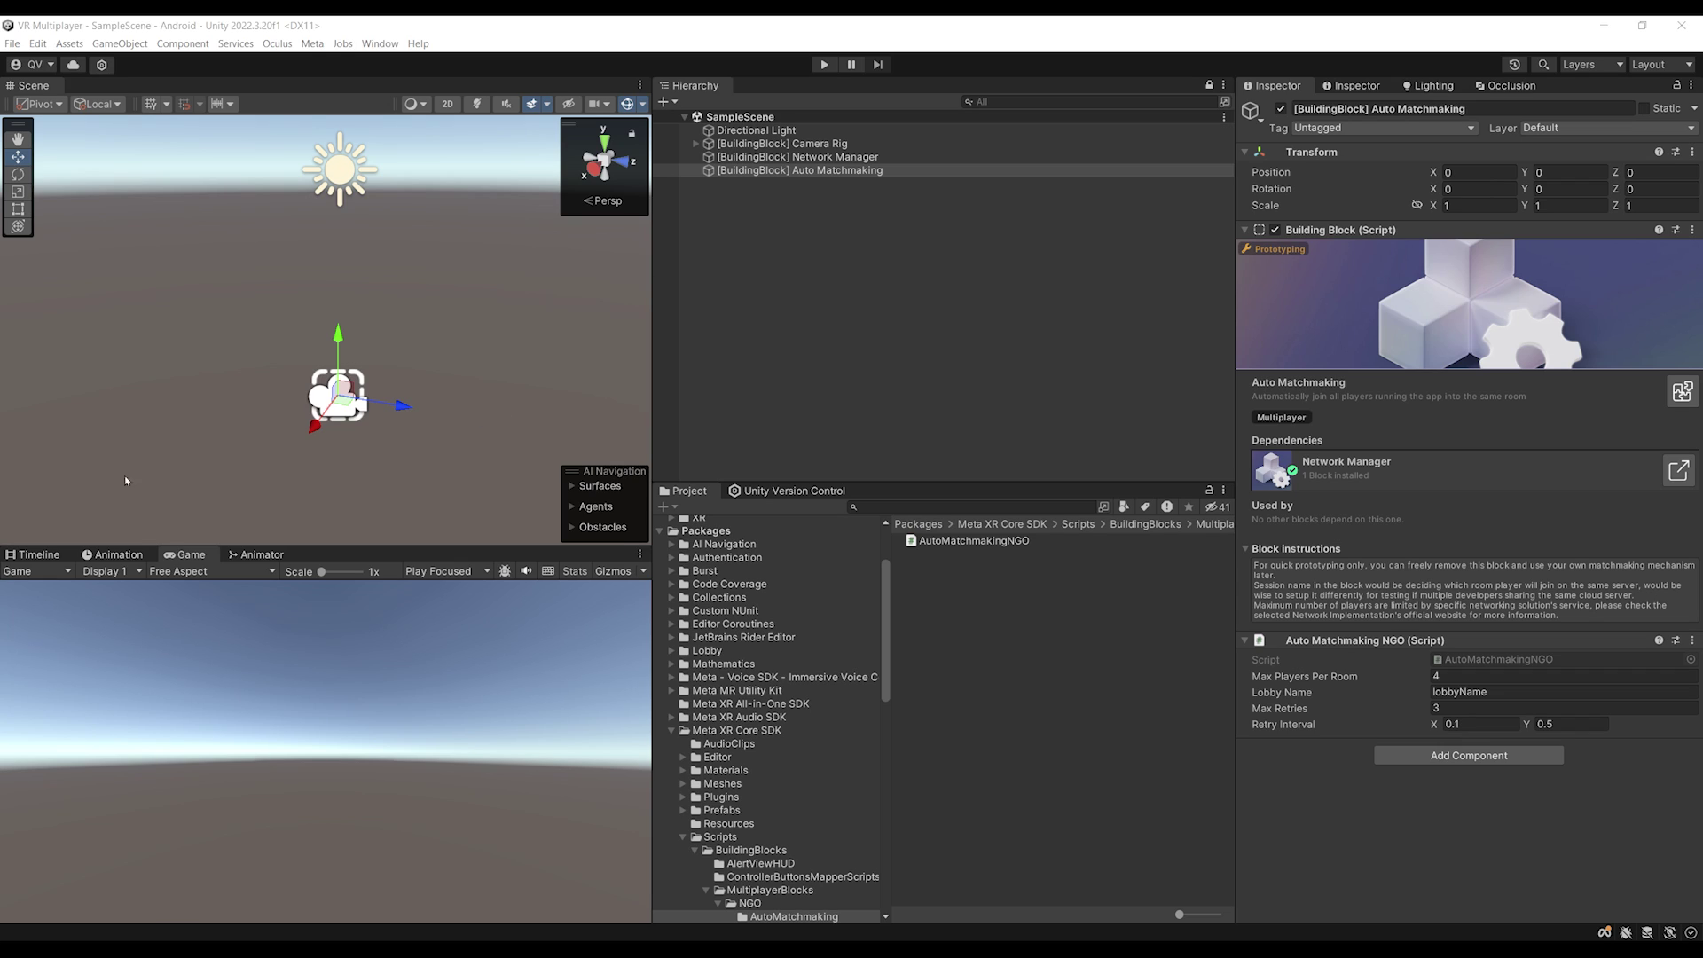
# Return to Unity and review the Network Manager block's settings in the scene again.
pyautogui.moveTo(267, 336); pyautogui.dragTo(272, 363, button='right')
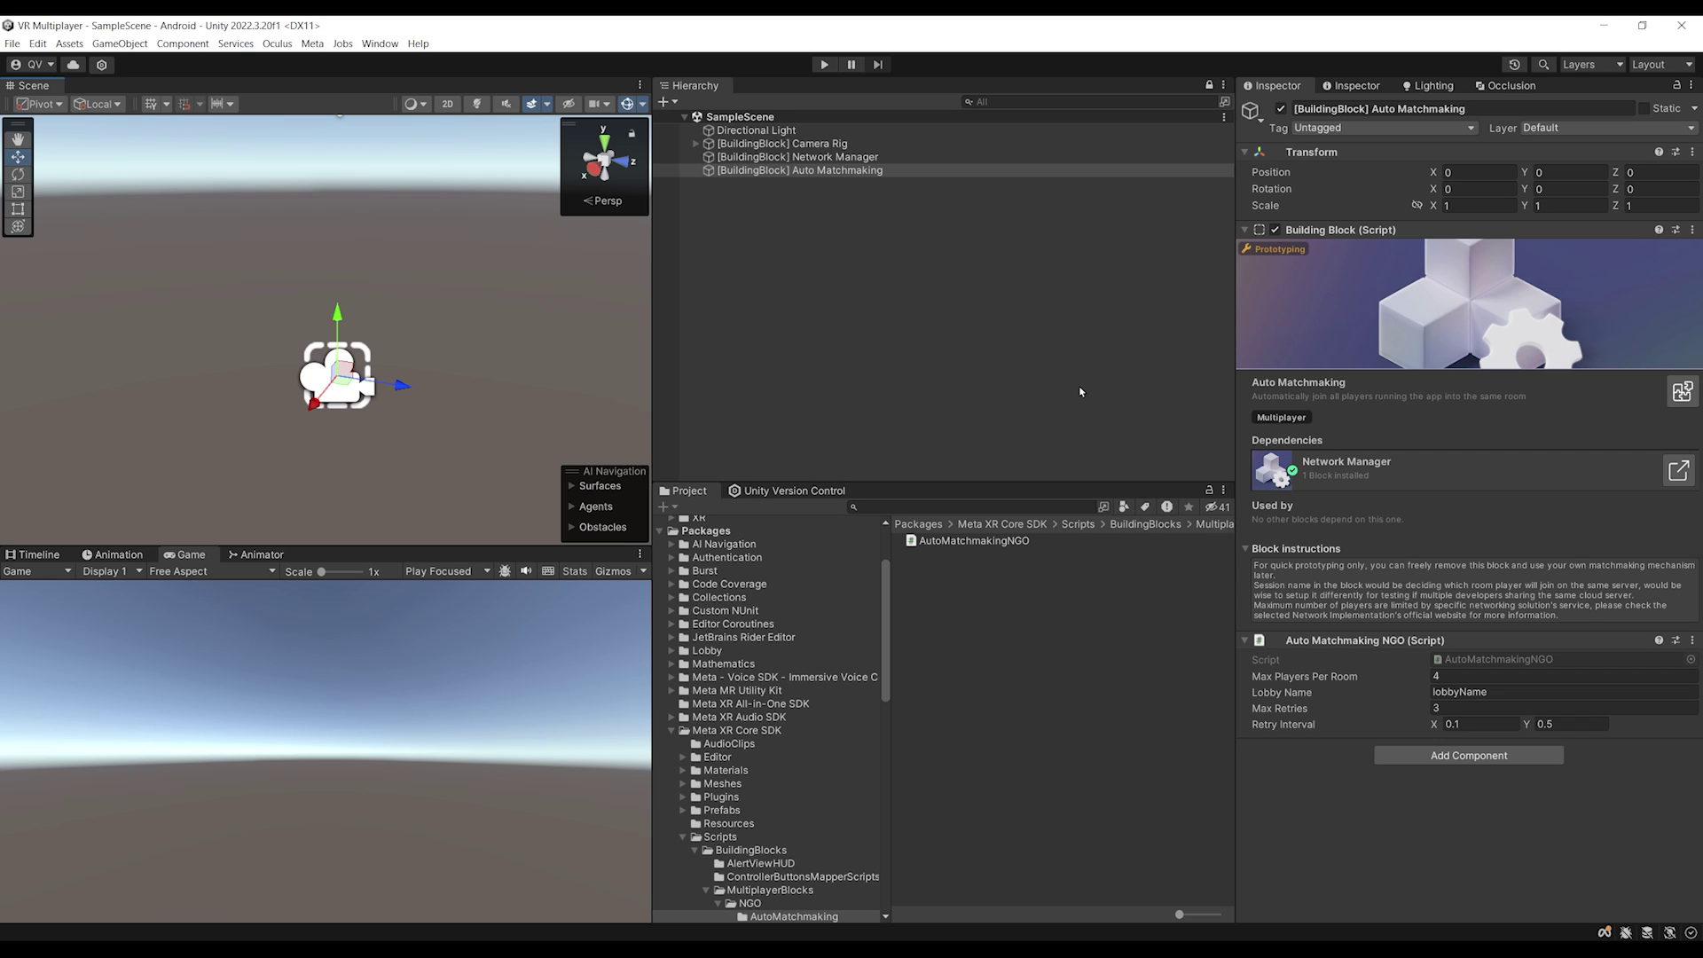
pyautogui.moveTo(296, 330); pyautogui.dragTo(278, 308, button='middle')
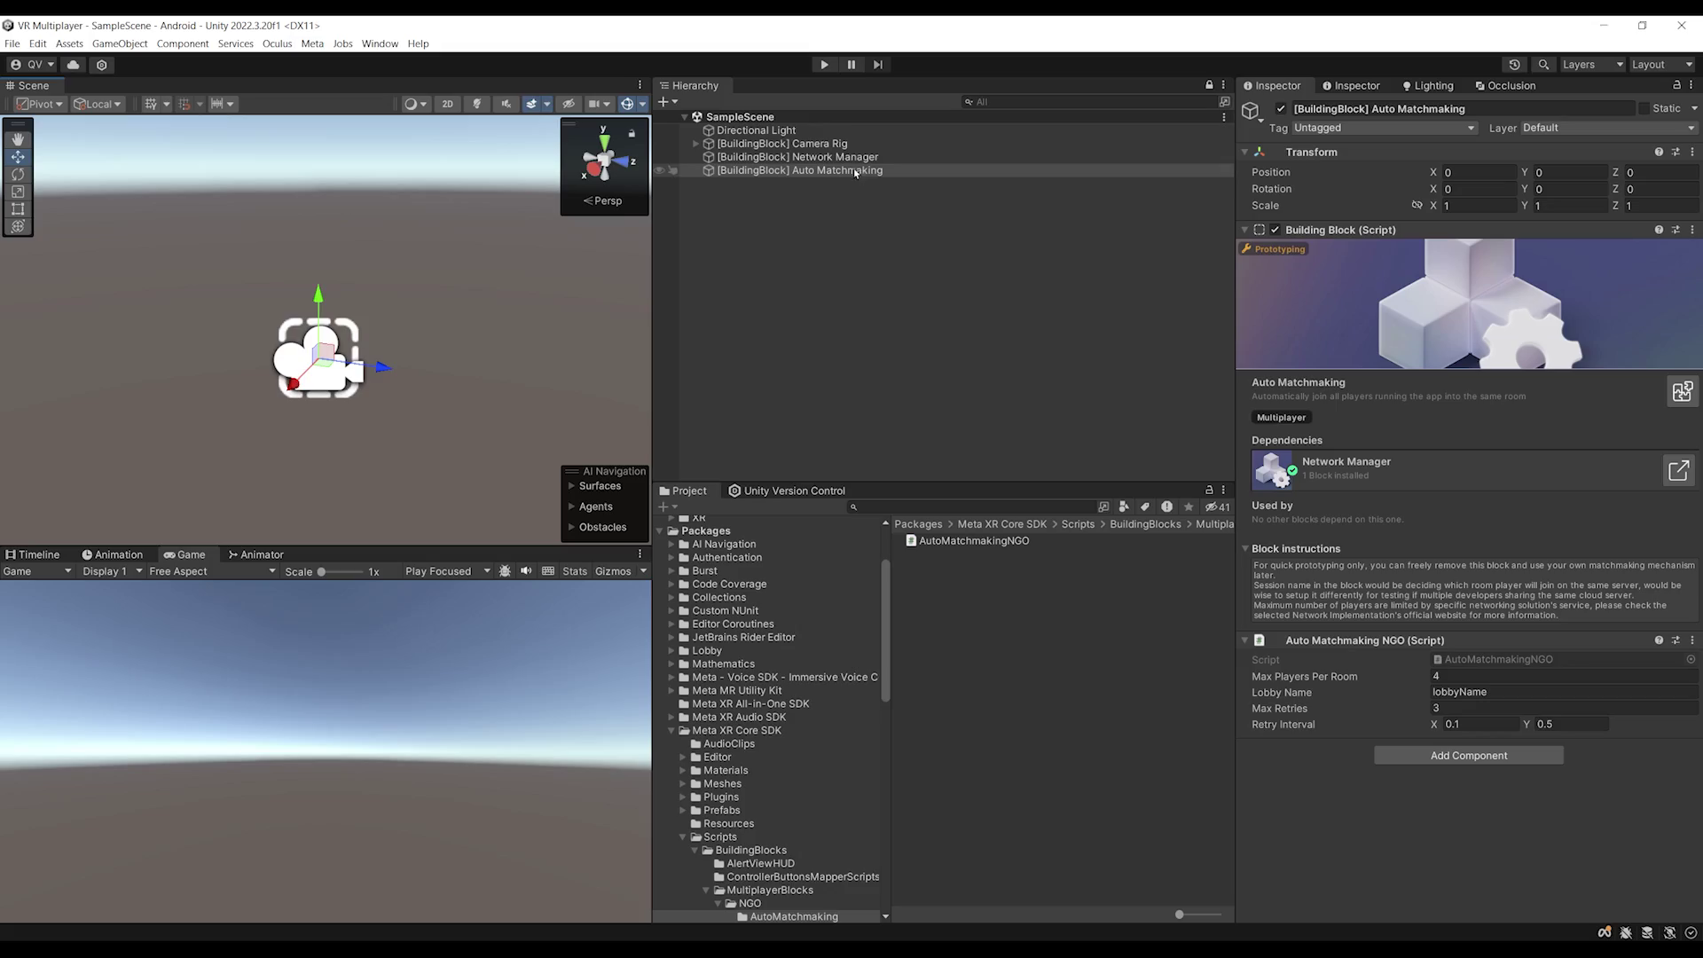
pyautogui.click(837, 159)
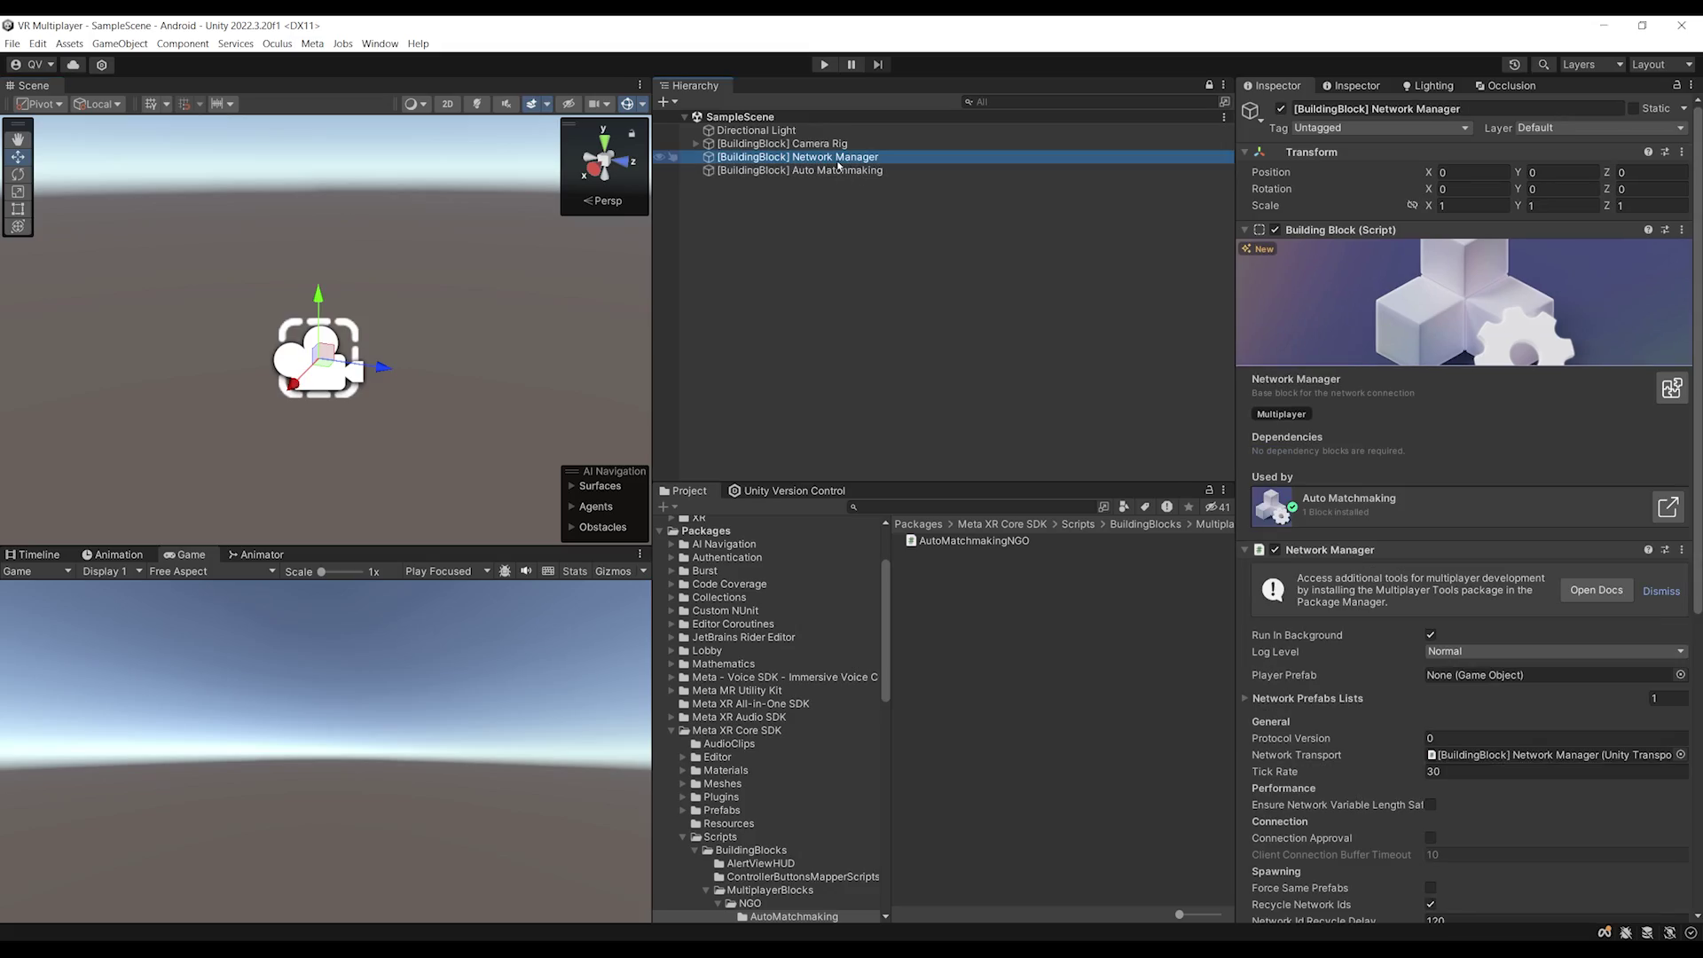
pyautogui.scroll(-4, 1247, 466)
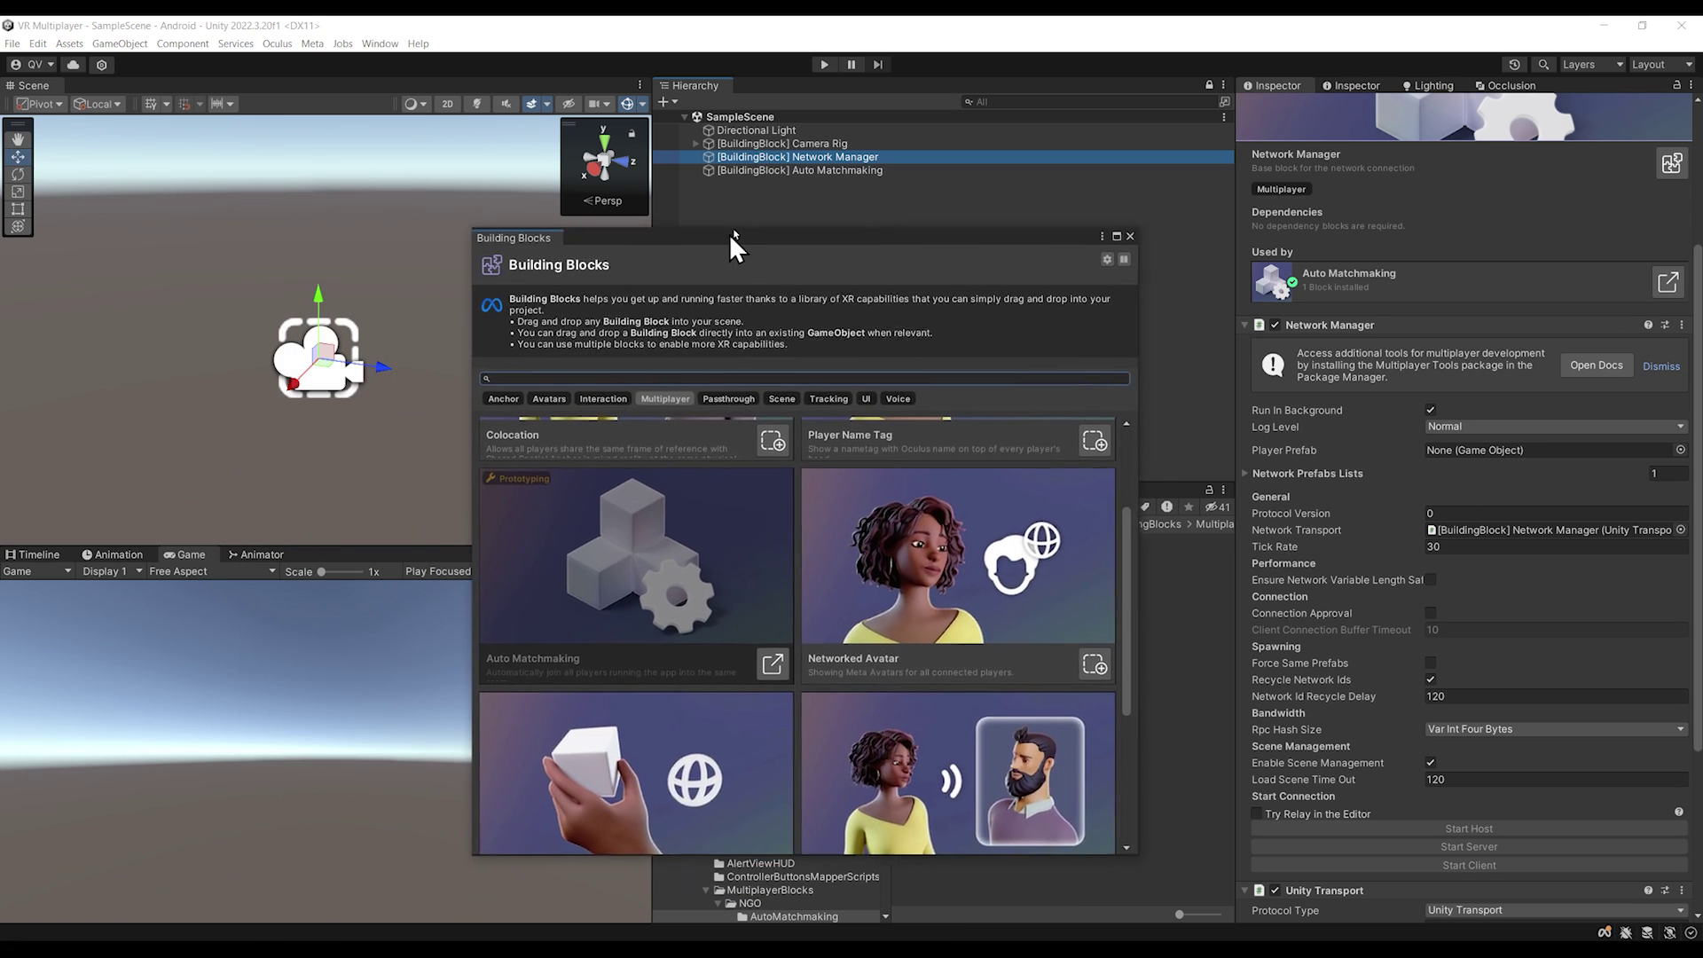
# Open the Building Blocks library and look through the Multiplayer blocks around Networked Avatar.
pyautogui.moveTo(729, 233); pyautogui.dragTo(750, 144)
pyautogui.scroll(-3, 890, 550)
pyautogui.scroll(3, 890, 550)
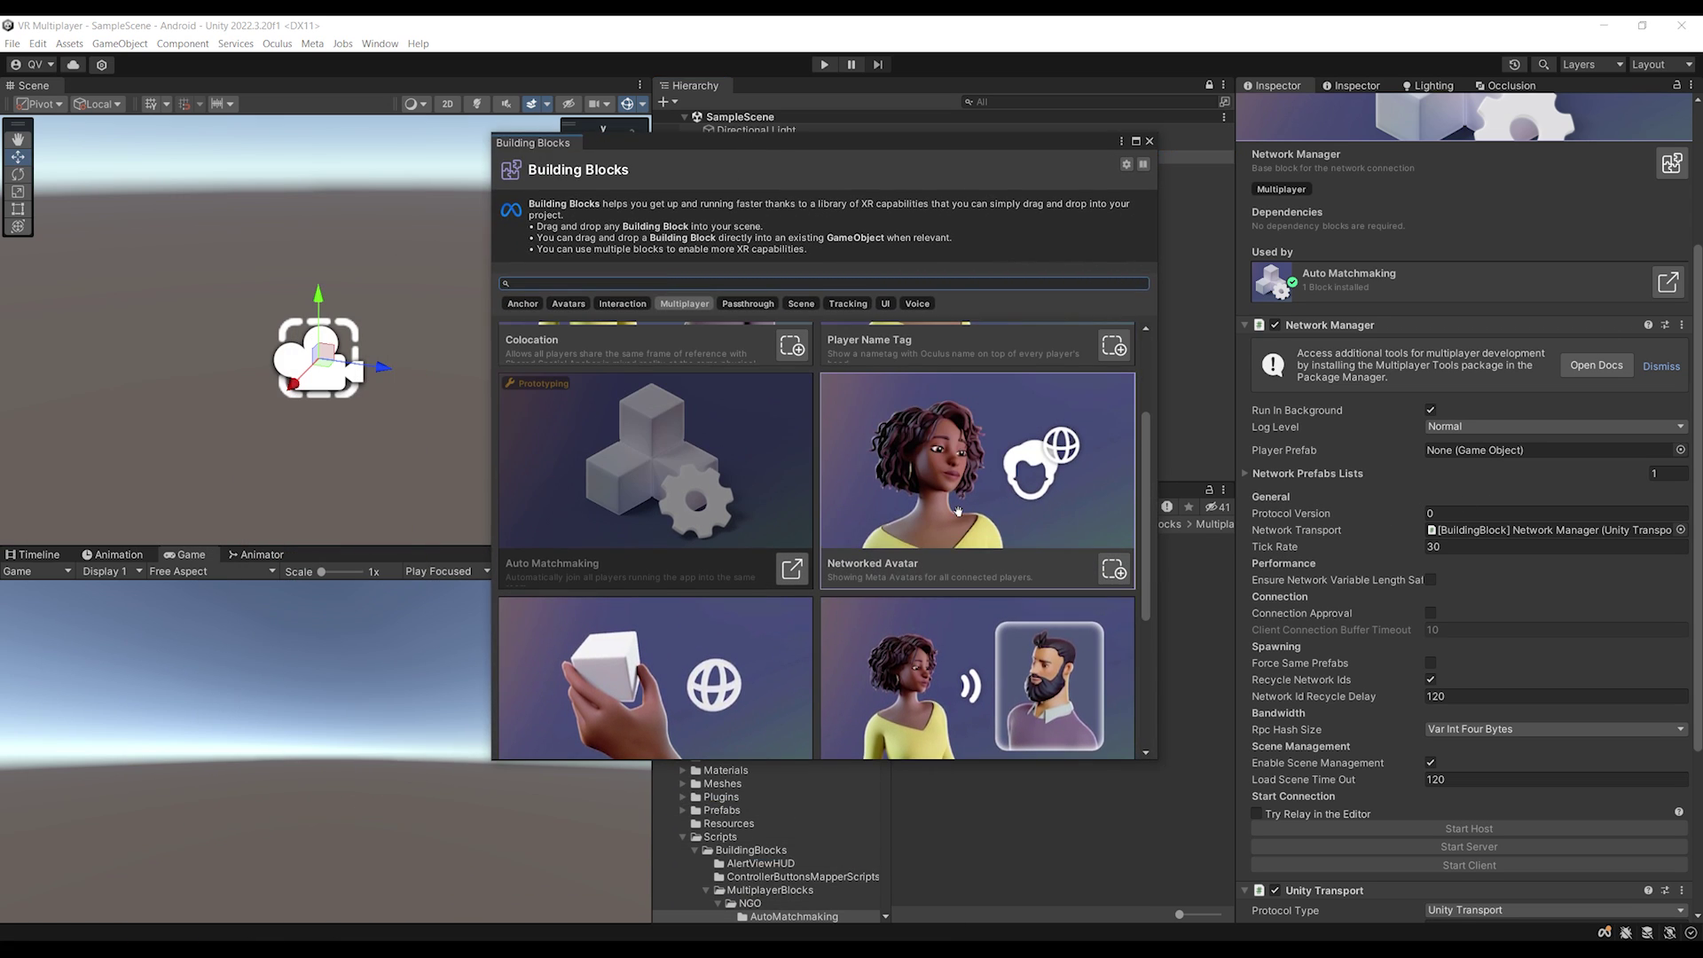
pyautogui.scroll(1, 1030, 547)
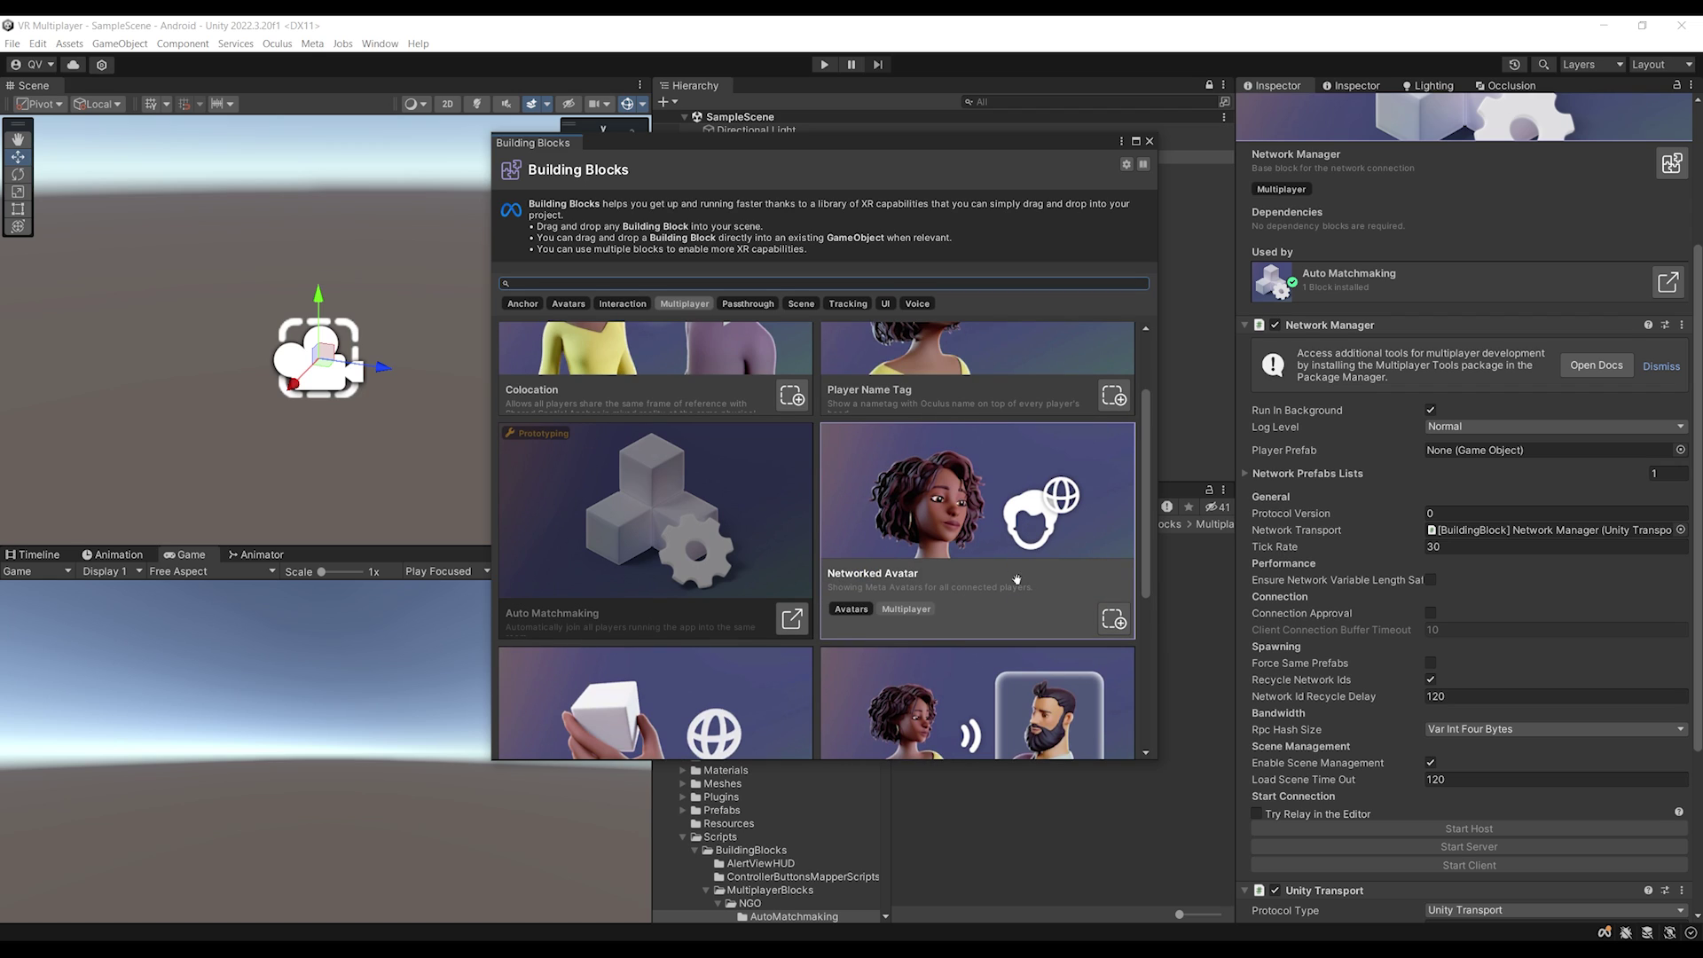
pyautogui.scroll(1, 1021, 590)
pyautogui.scroll(-2, 981, 606)
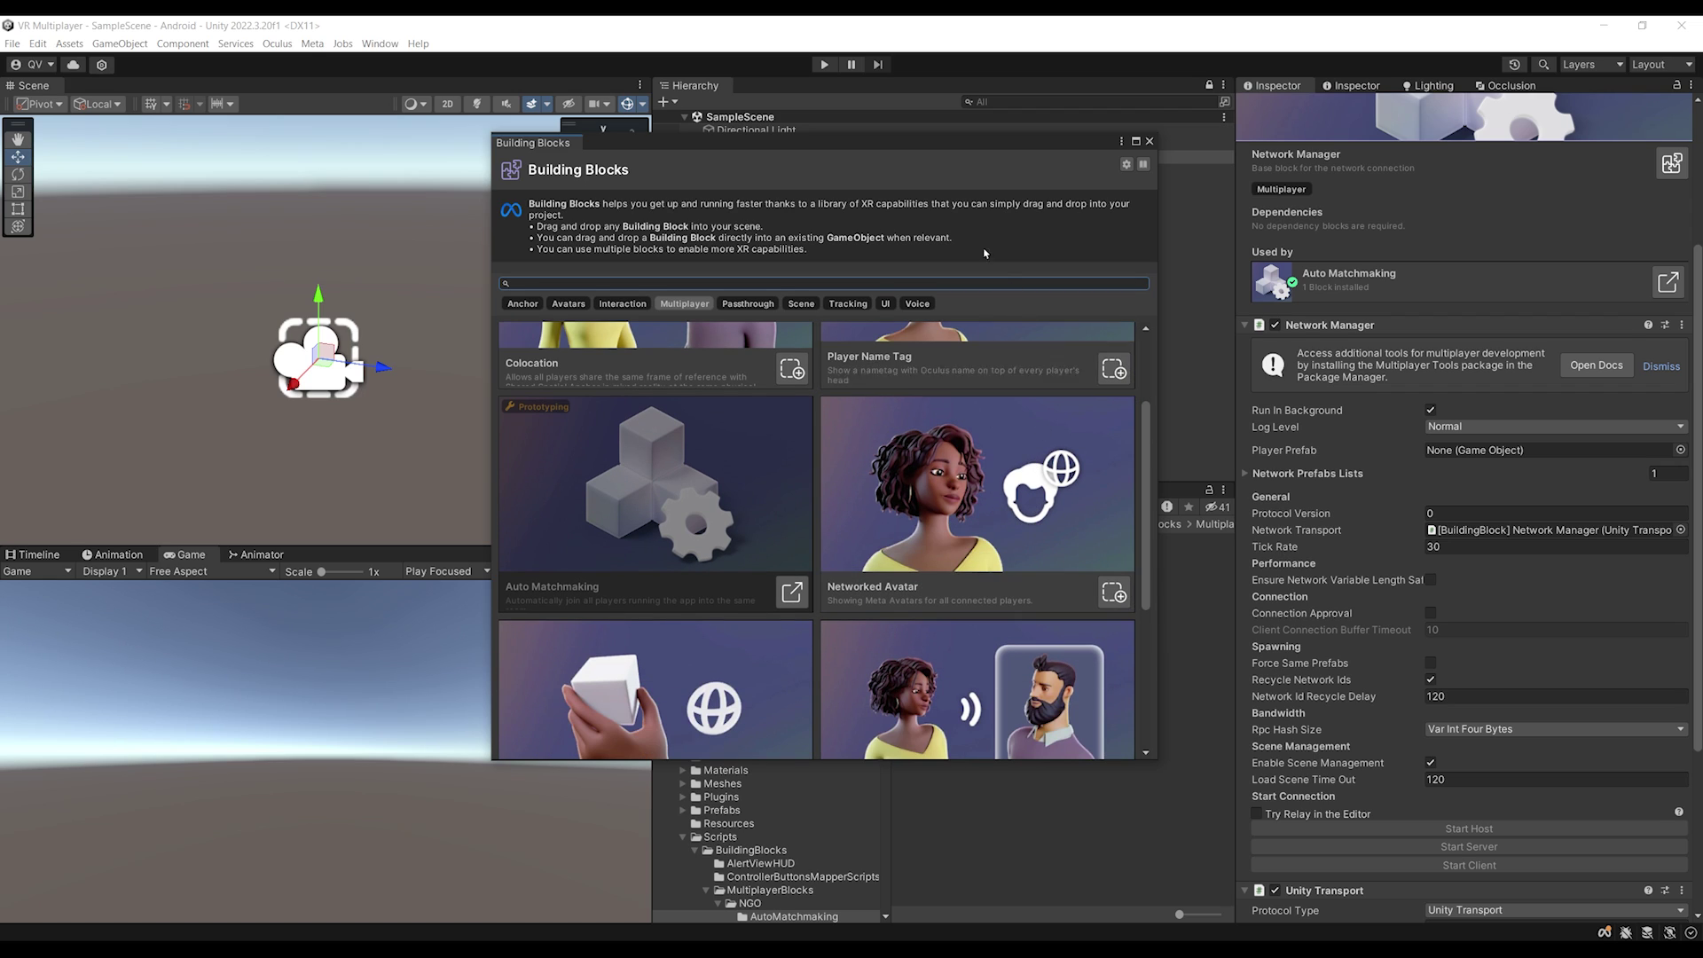
# Try to add the Networked Avatar block to the scene, copy the required package name com.meta.xr.sdk.avatars, and close the dialog and library.
pyautogui.moveTo(929, 152); pyautogui.dragTo(350, 221)
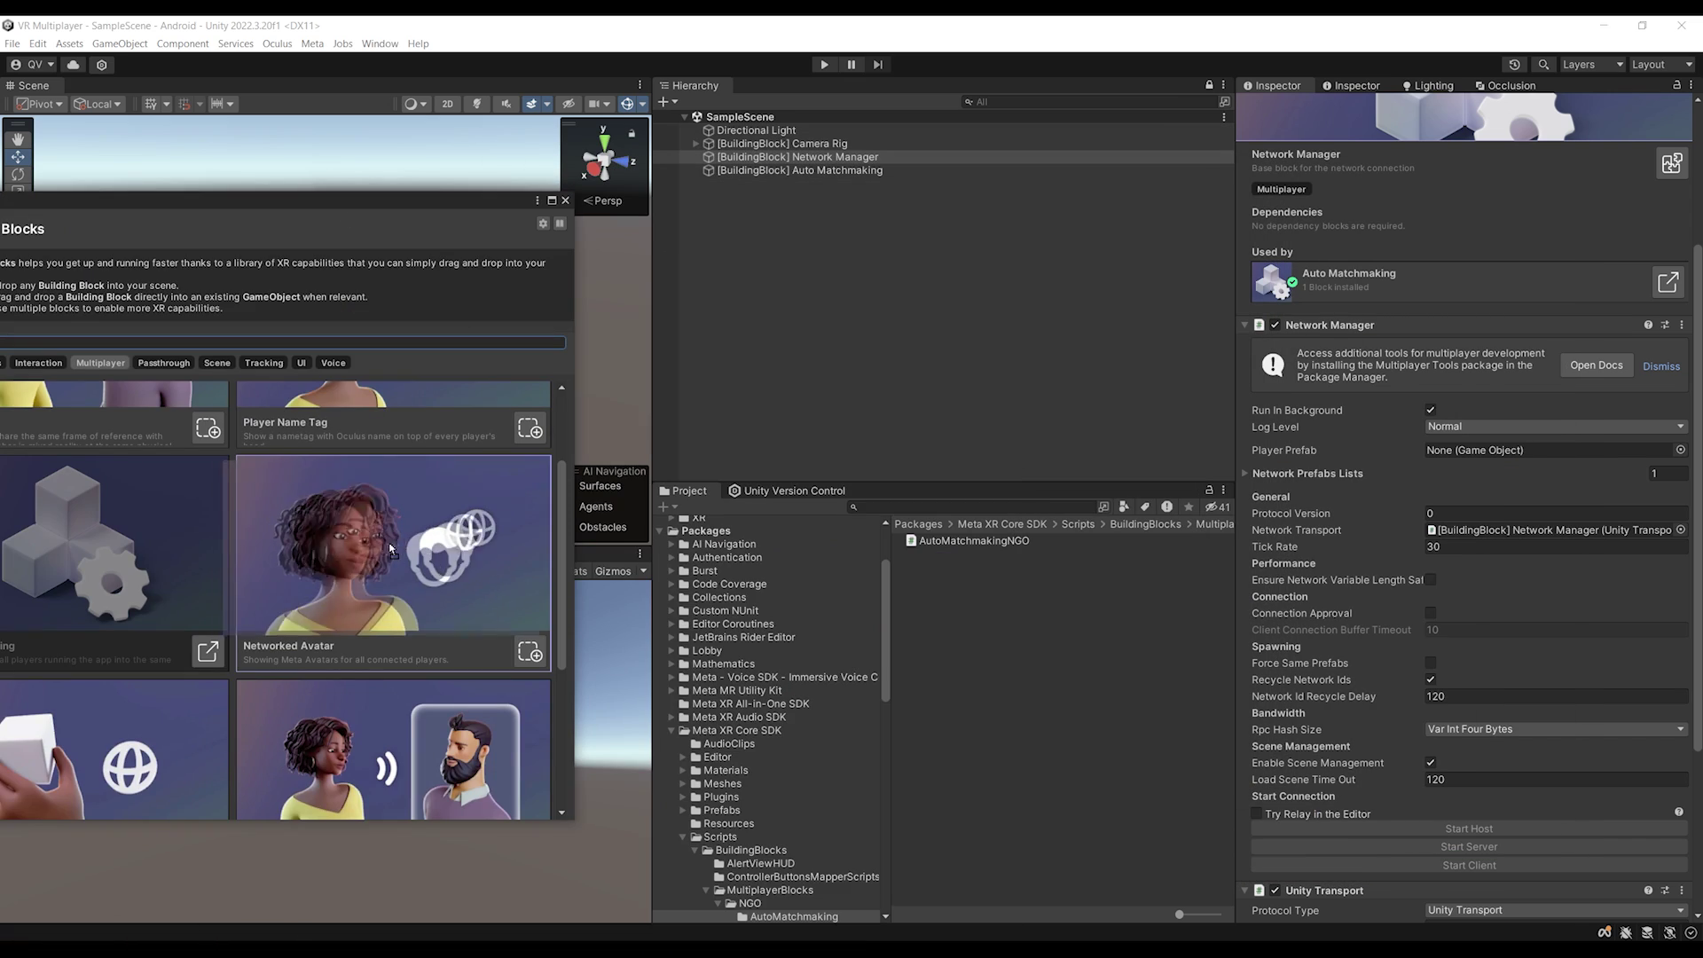
pyautogui.moveTo(390, 550); pyautogui.dragTo(856, 348)
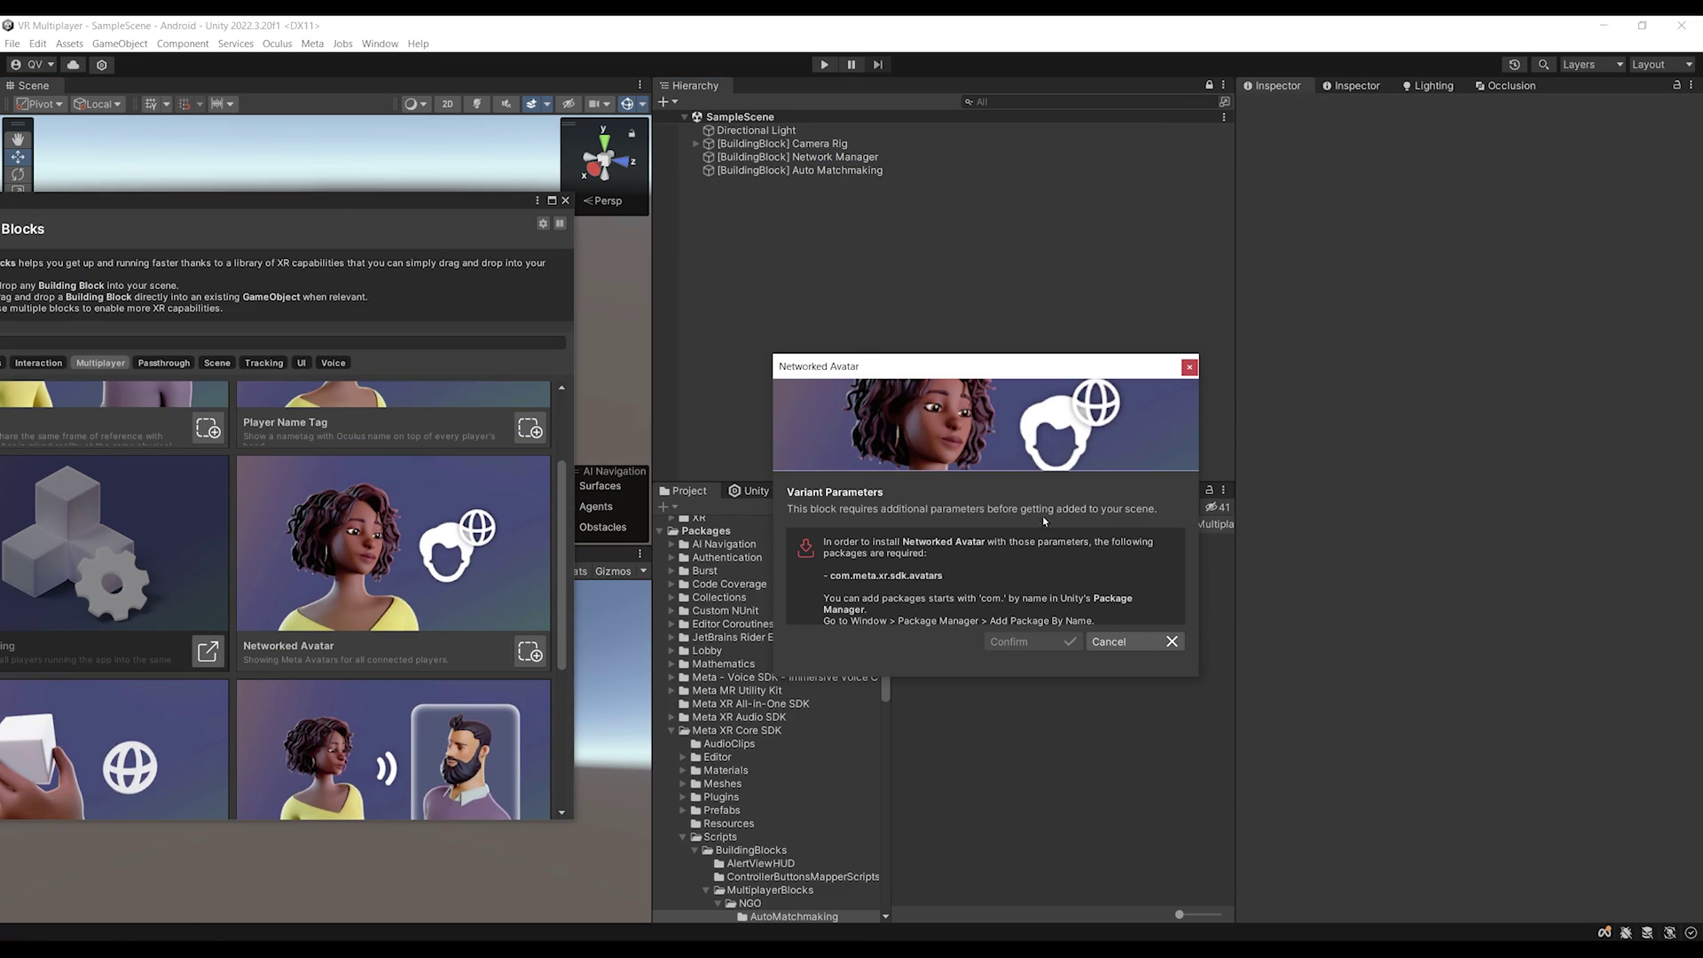
pyautogui.moveTo(829, 582)
pyautogui.mouseDown()
pyautogui.moveTo(874, 578)
pyautogui.moveTo(831, 576)
pyautogui.mouseUp()
pyautogui.moveTo(835, 585)
pyautogui.mouseDown()
pyautogui.moveTo(946, 584)
pyautogui.moveTo(831, 578)
pyautogui.mouseUp()
pyautogui.hotkey('ctrl', 'c')
pyautogui.click(1190, 367)
pyautogui.click(565, 200)
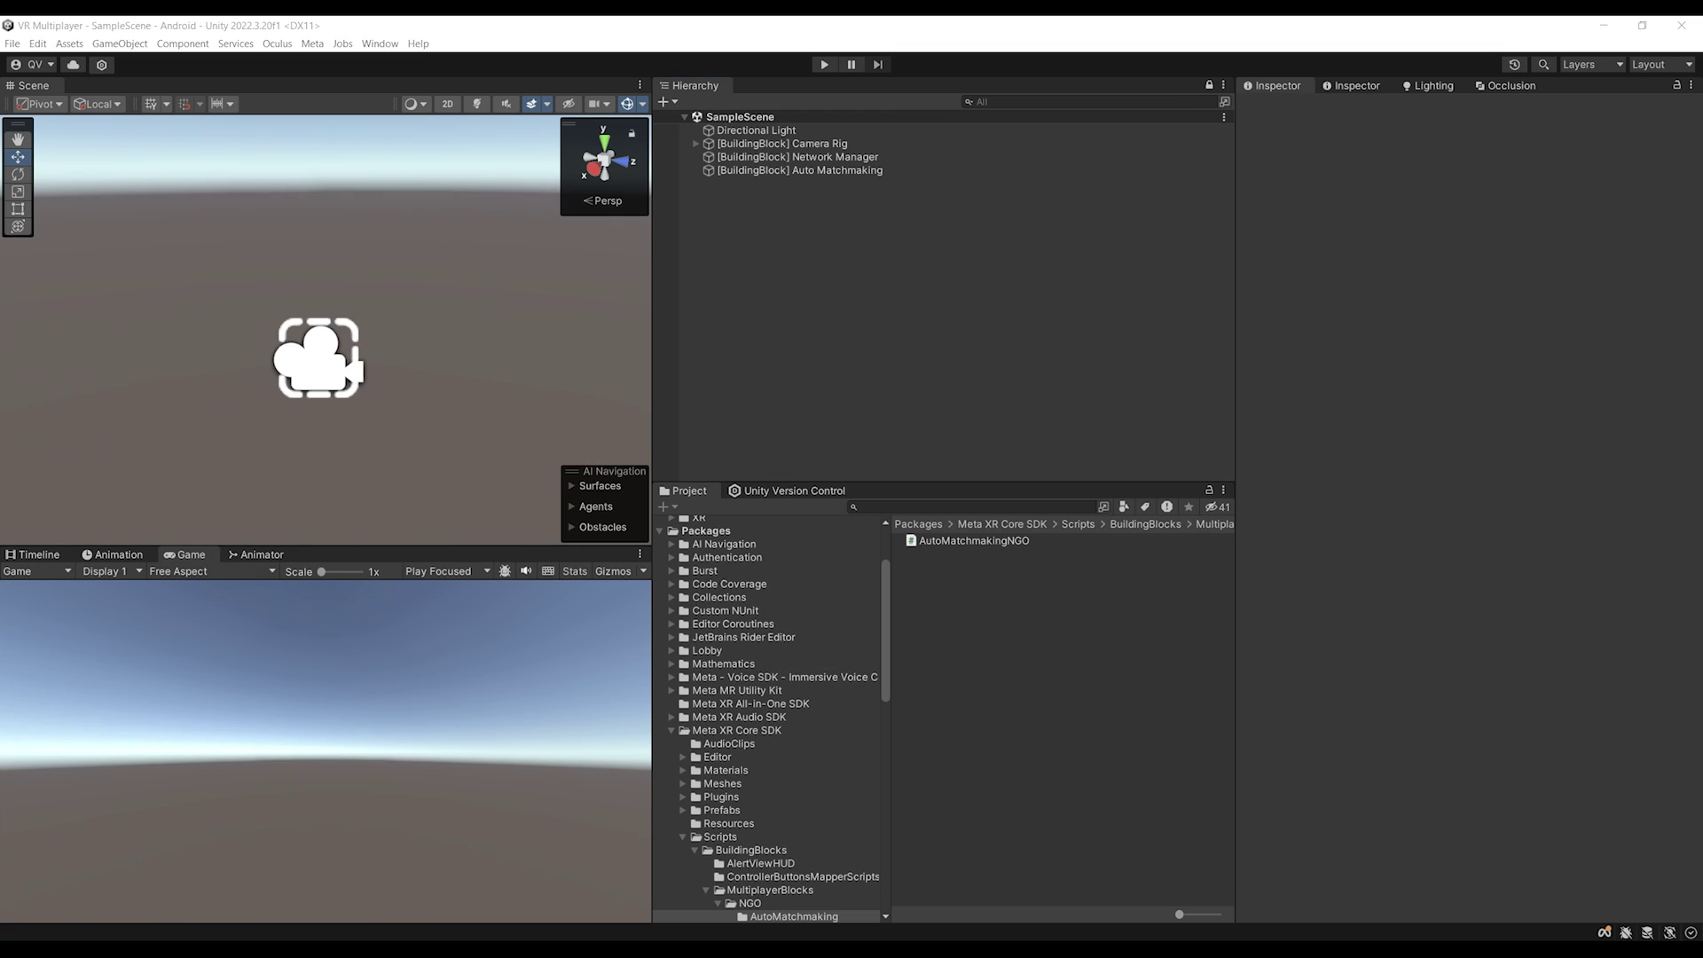
# Add the package com.meta.xr.sdk.avatars by name through the Package Manager and import the Meta Avatars SDK sample assets.
pyautogui.click(380, 43)
pyautogui.click(487, 201)
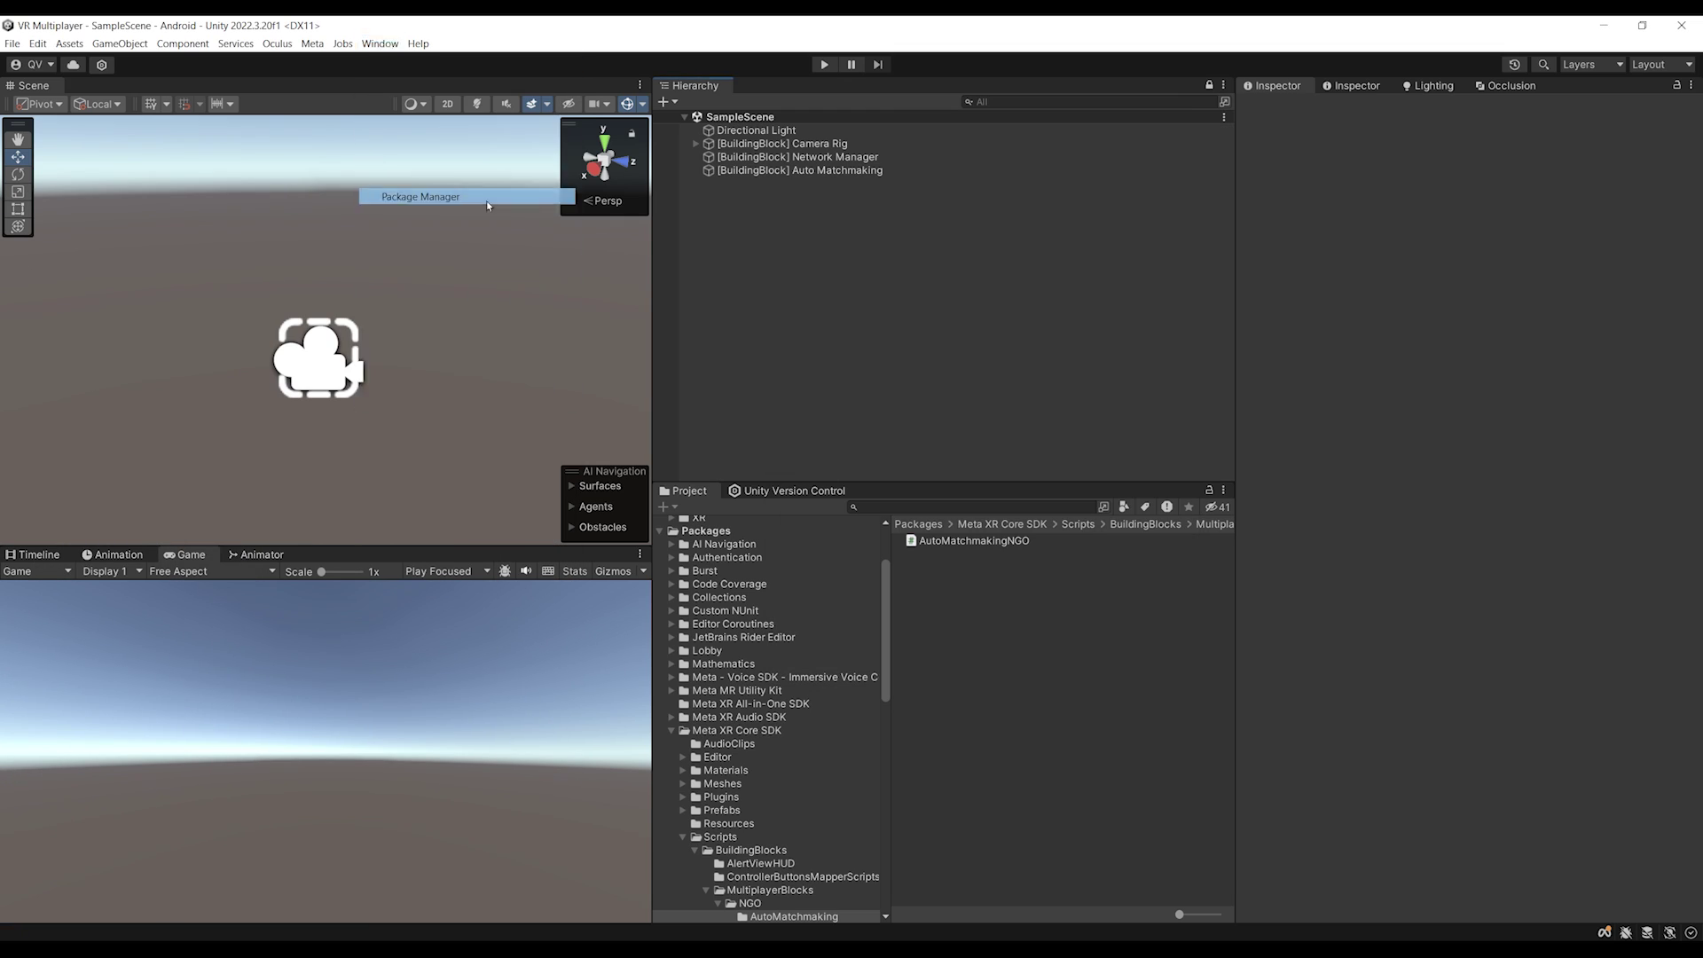
pyautogui.click(373, 197)
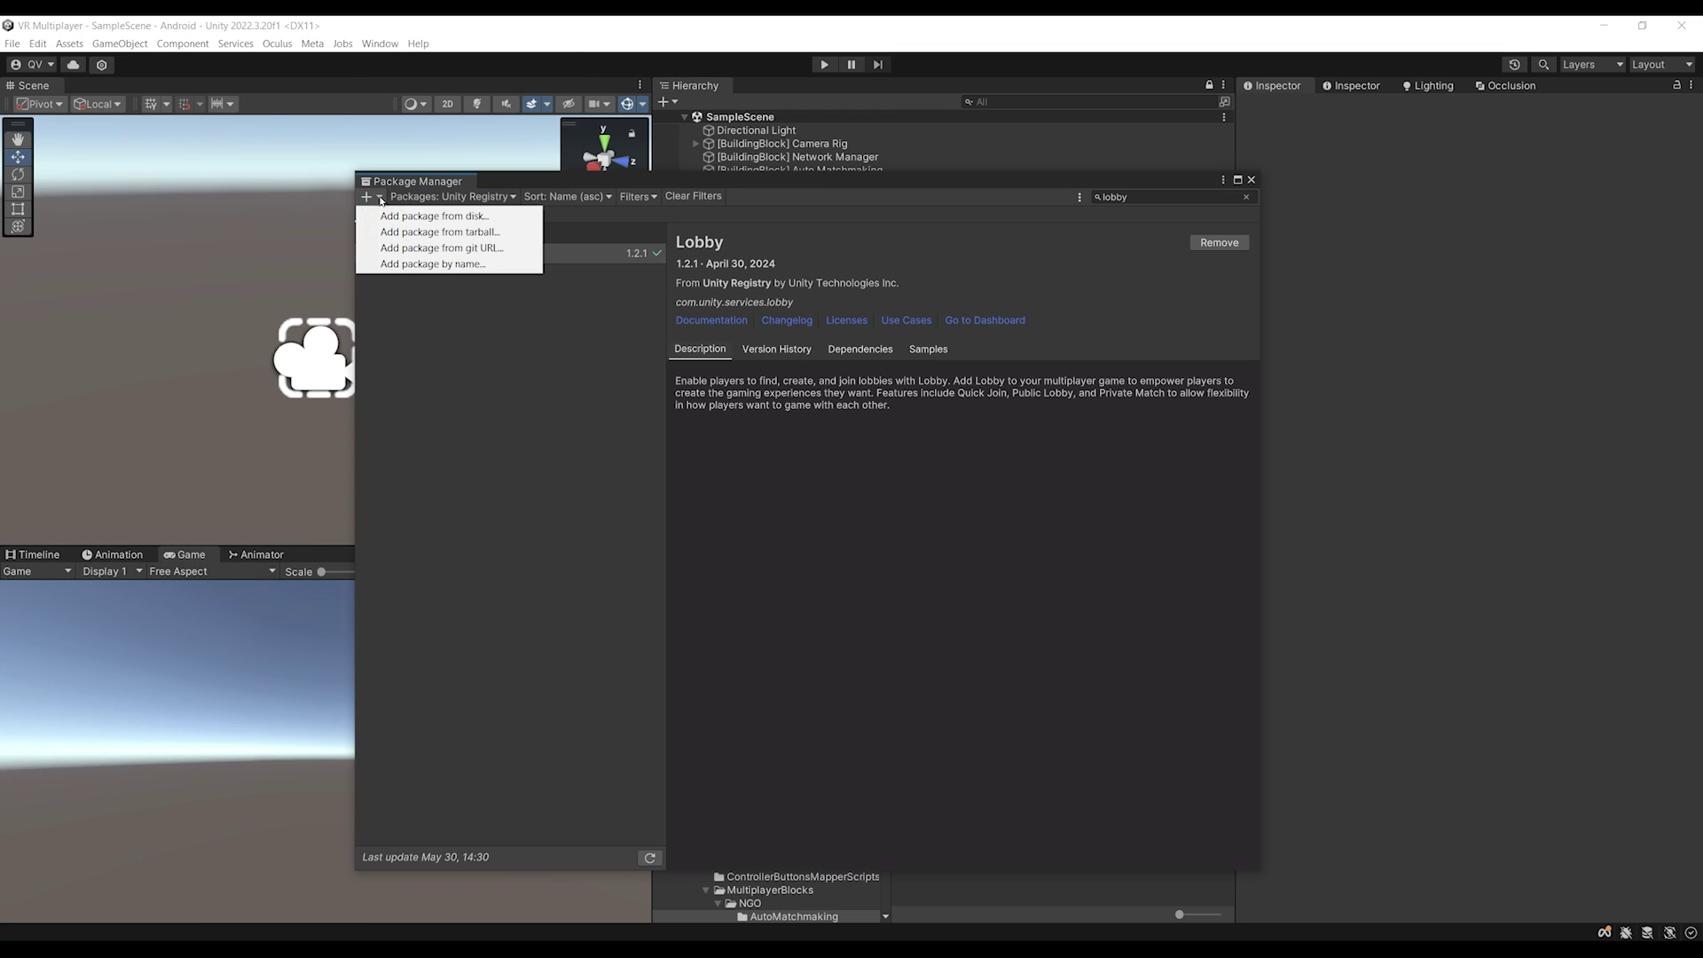
pyautogui.click(435, 263)
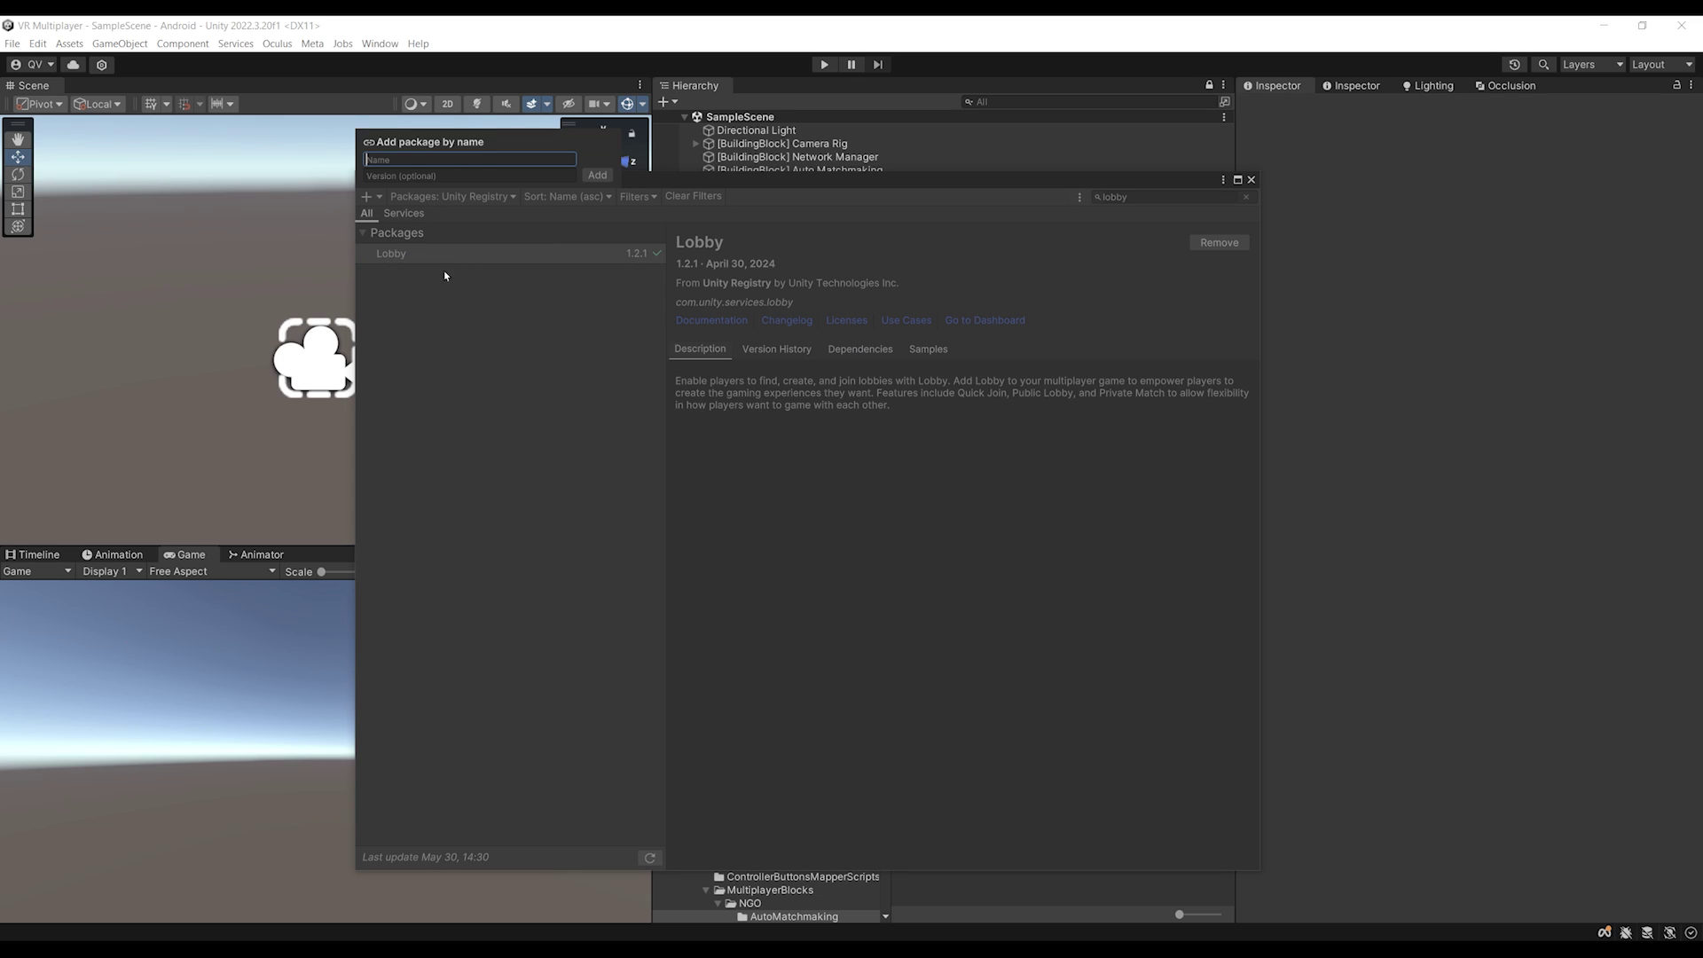
pyautogui.hotkey('ctrl', 'v')
pyautogui.click(596, 177)
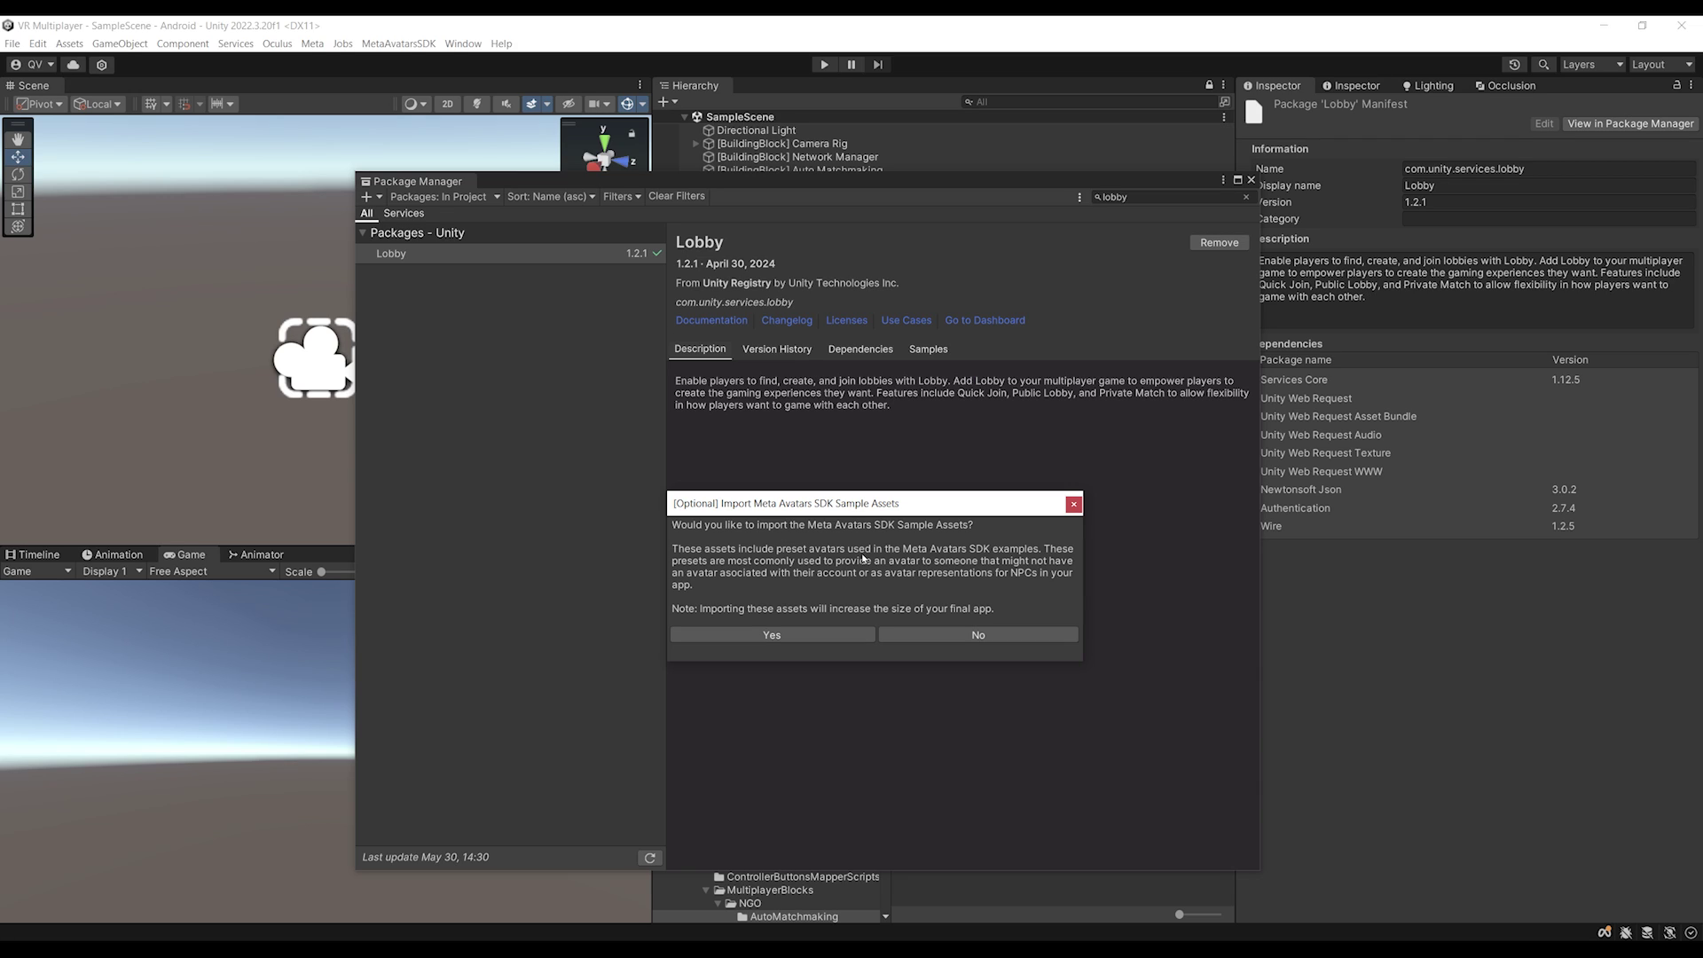
pyautogui.click(745, 635)
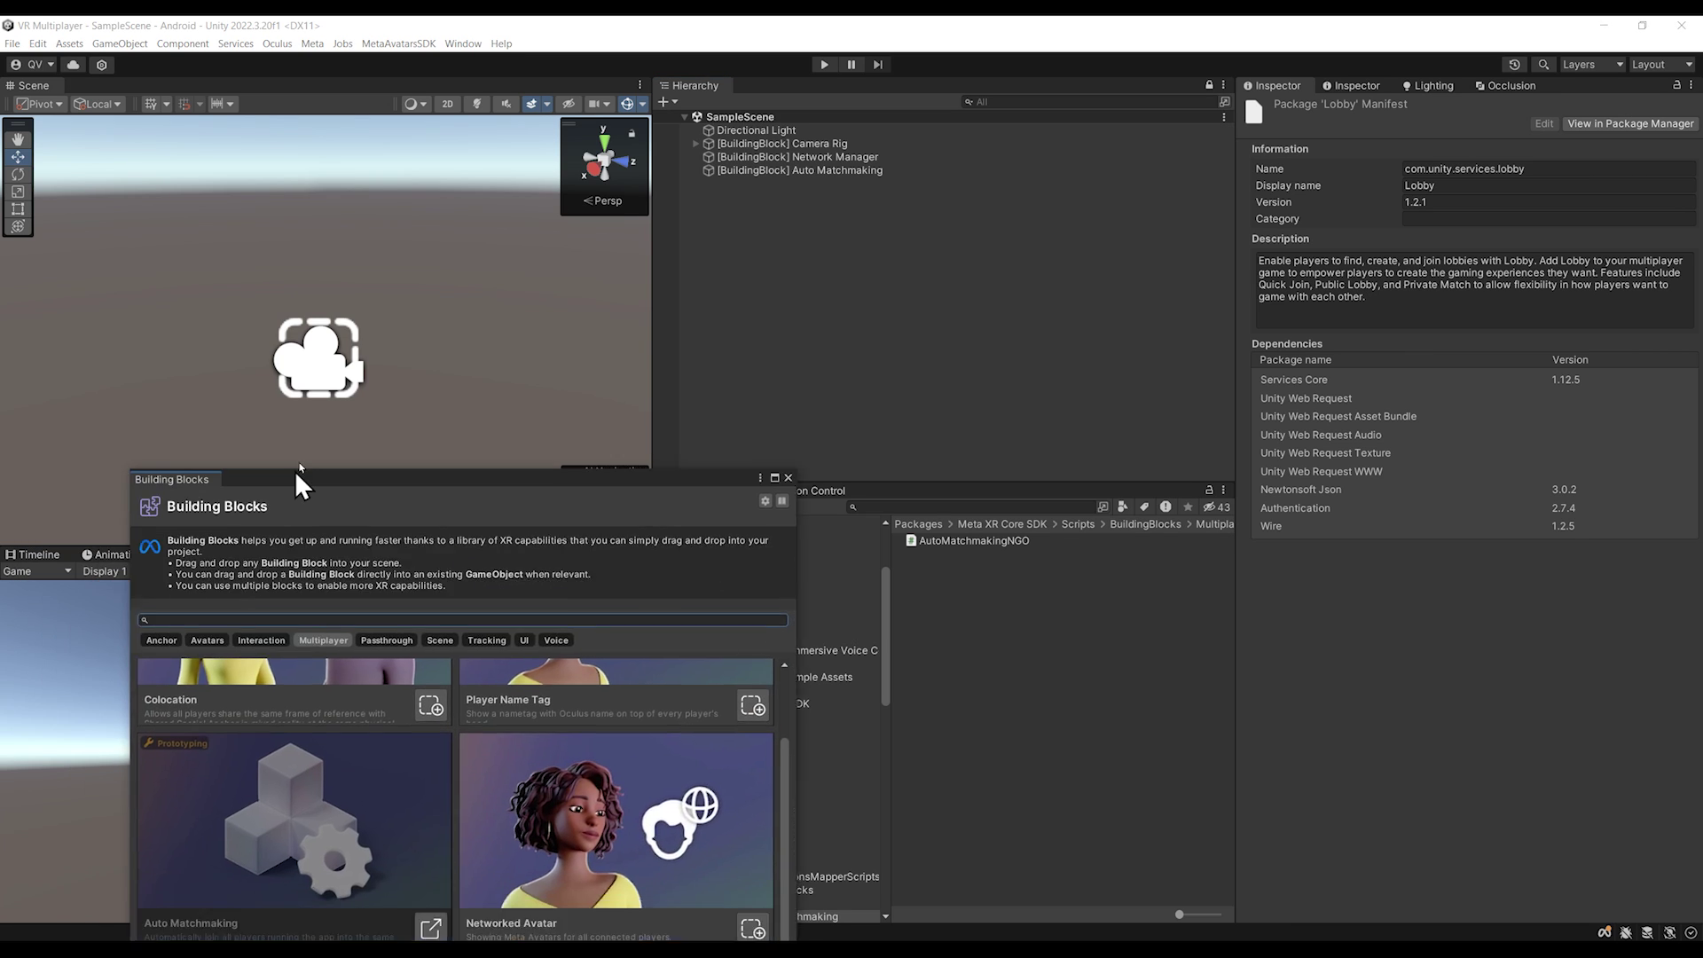
# Add the Networked Avatar building block to the scene and close the Building Blocks library.
pyautogui.moveTo(294, 470); pyautogui.dragTo(112, 227)
pyautogui.moveTo(461, 532); pyautogui.dragTo(850, 289)
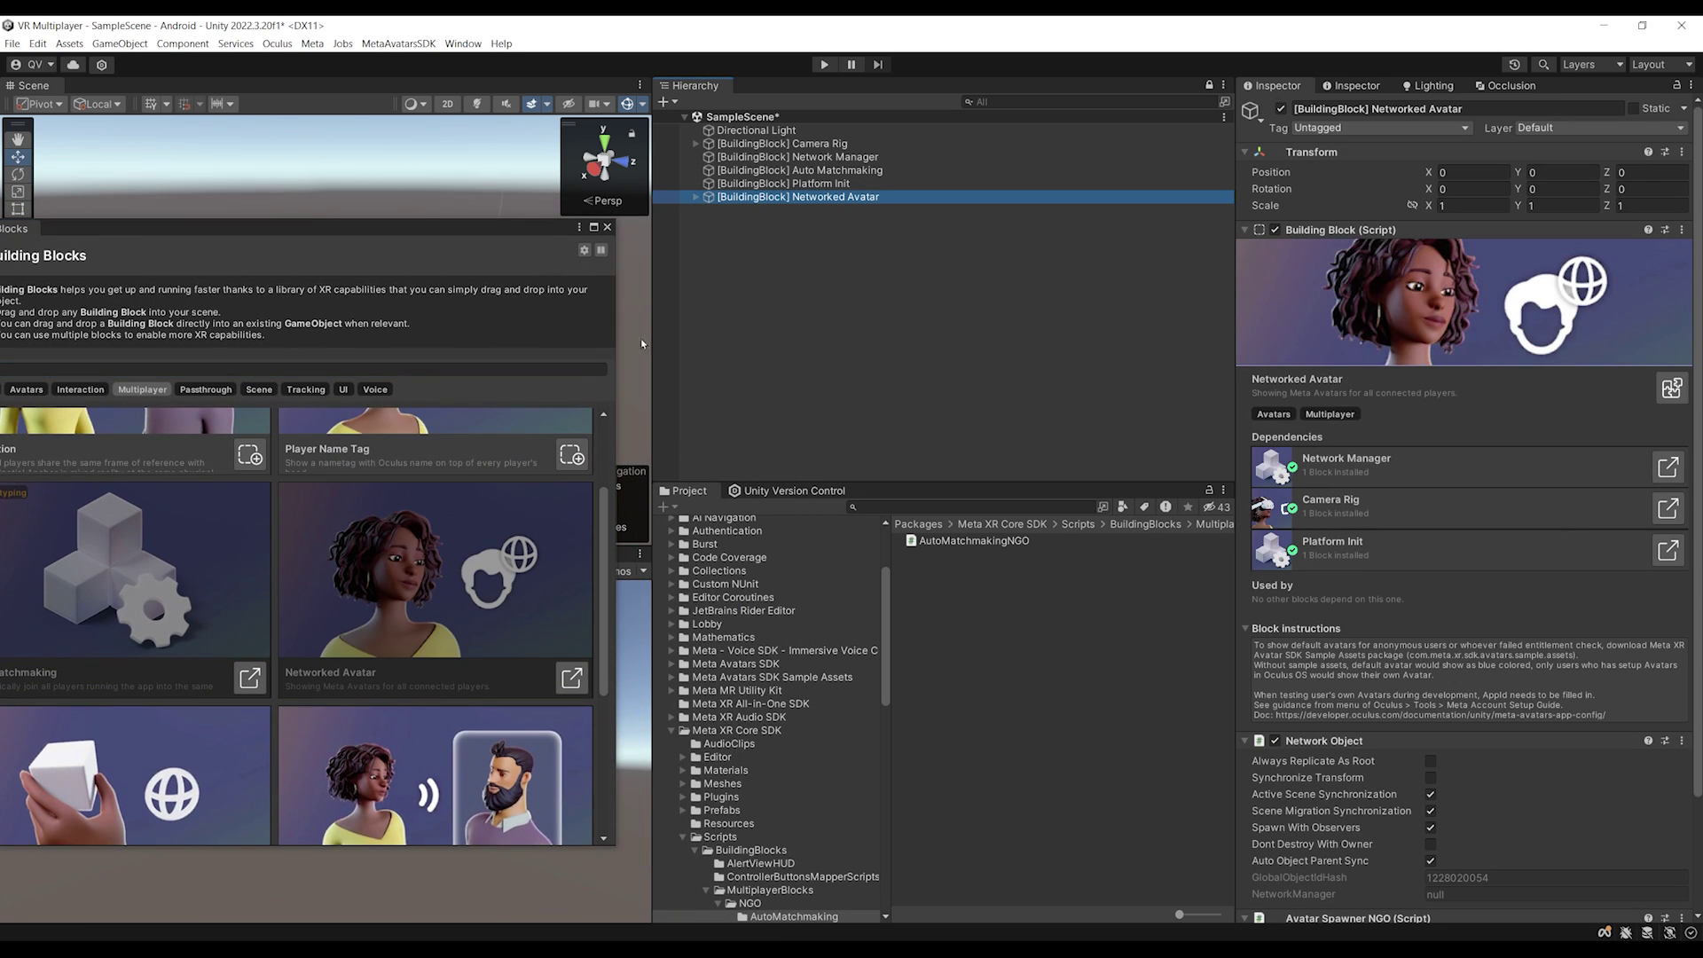
pyautogui.click(607, 227)
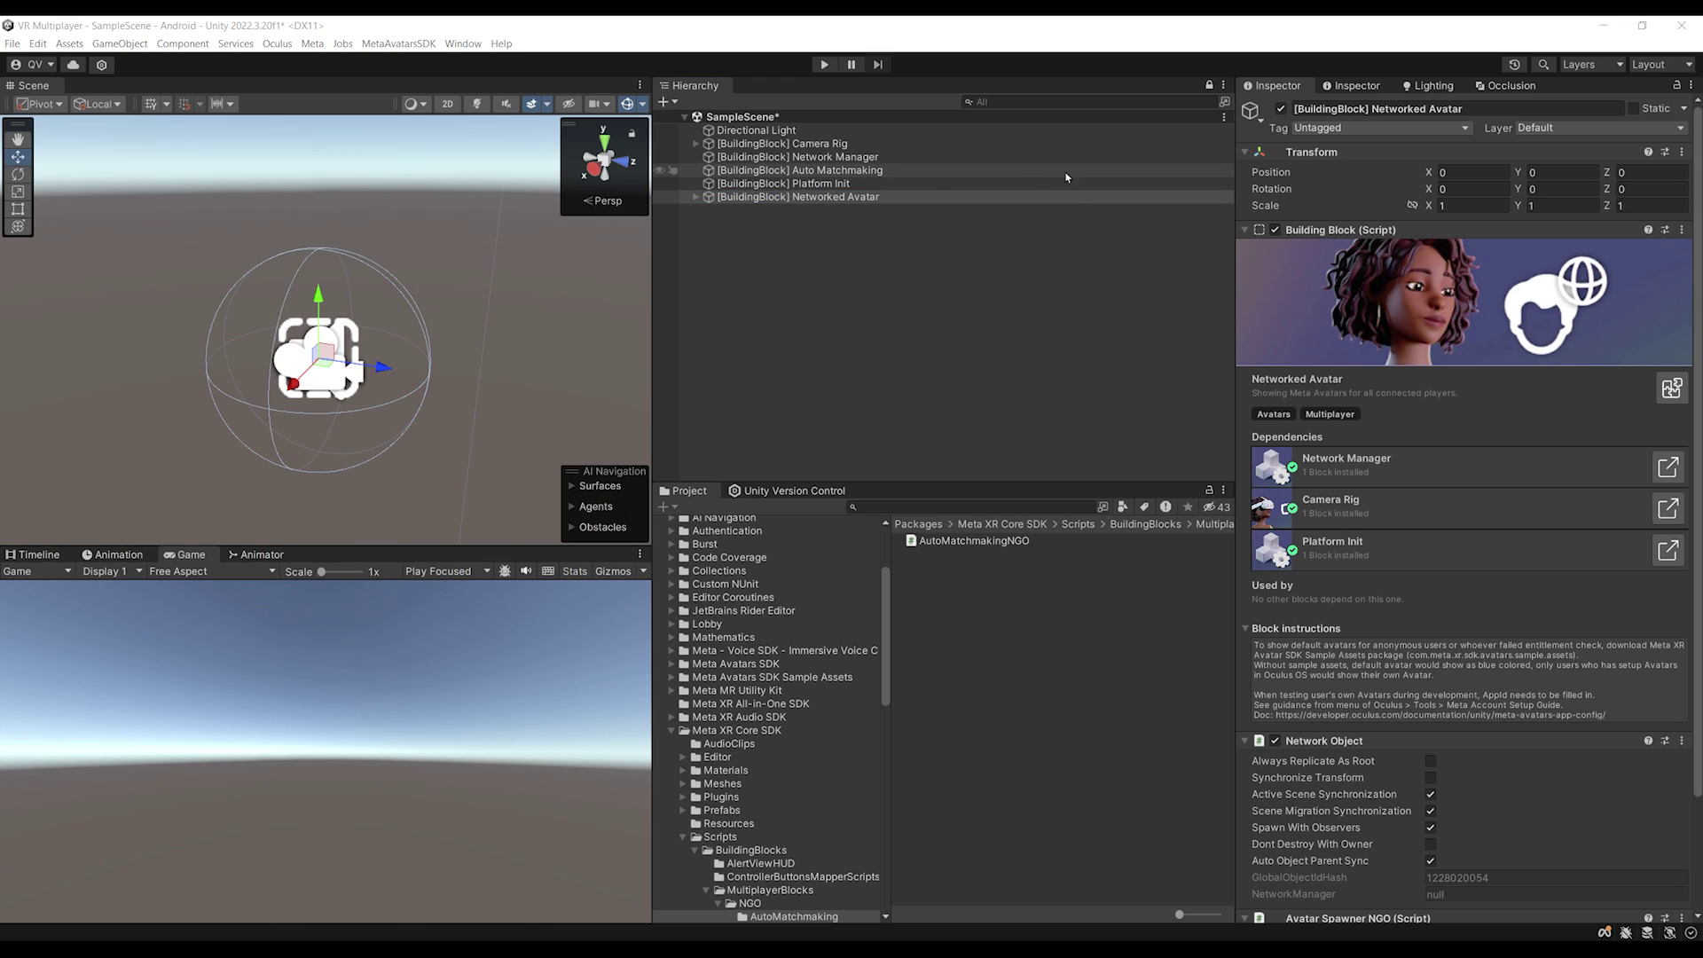
# Examine the Networked Avatar block's components, its AvatarSDK child object and the Platform Init block.
pyautogui.click(786, 213)
pyautogui.click(786, 197)
pyautogui.scroll(-3, 1415, 507)
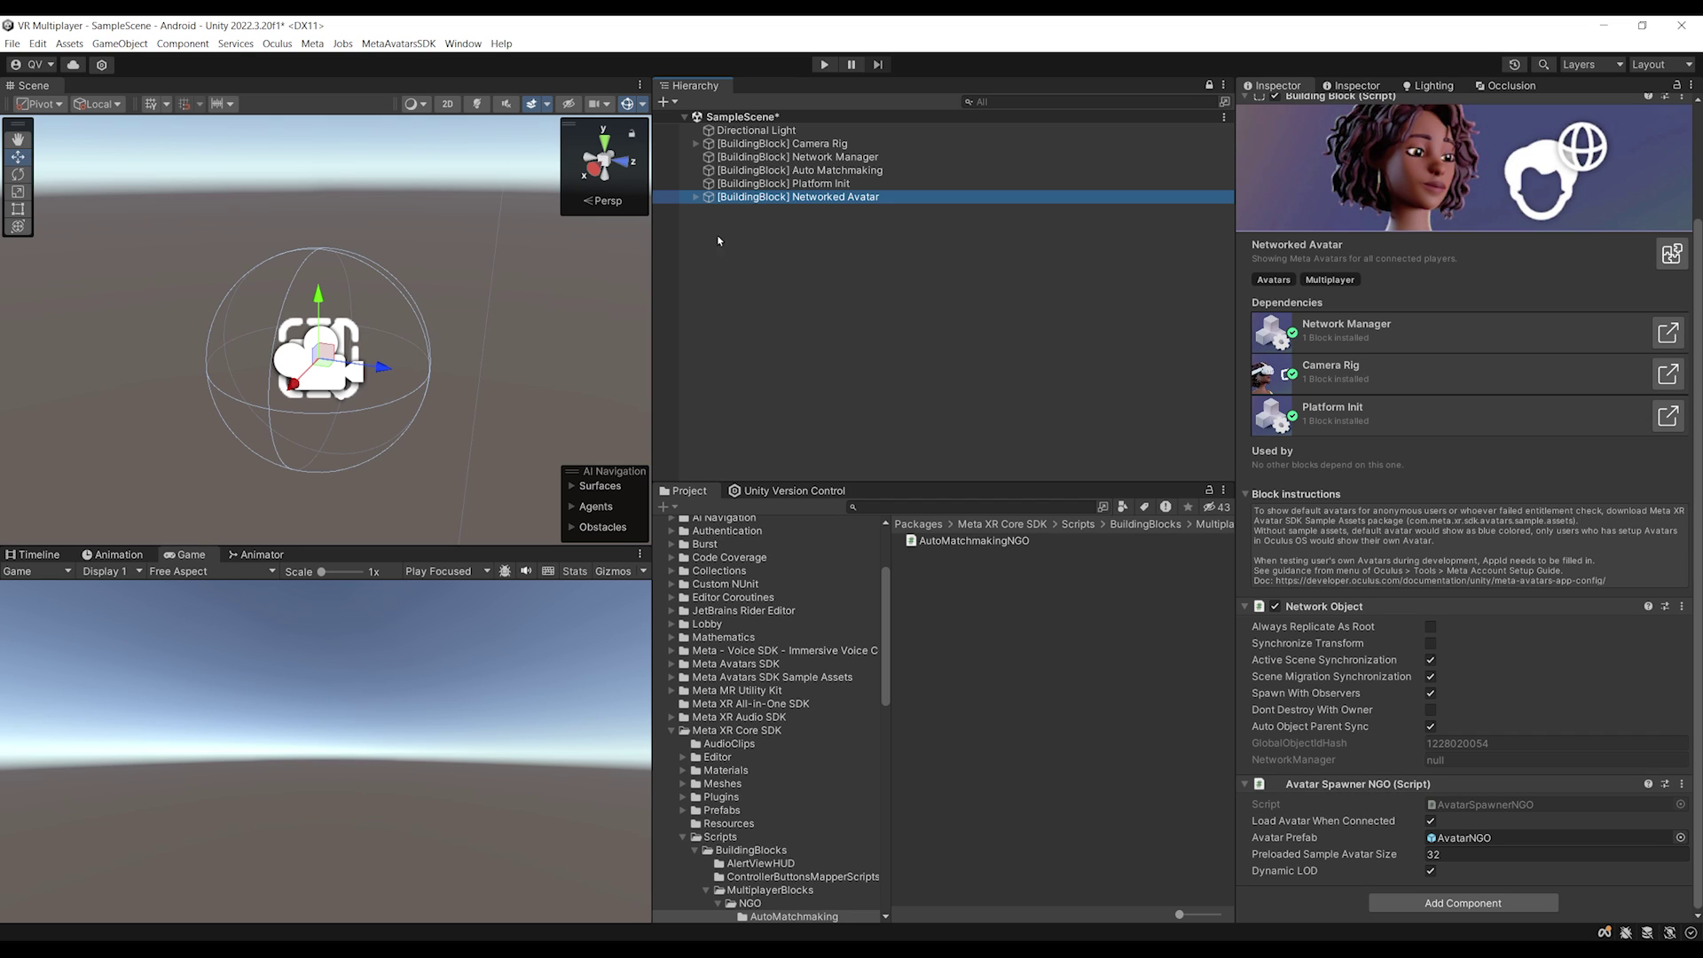
pyautogui.click(696, 197)
pyautogui.click(755, 210)
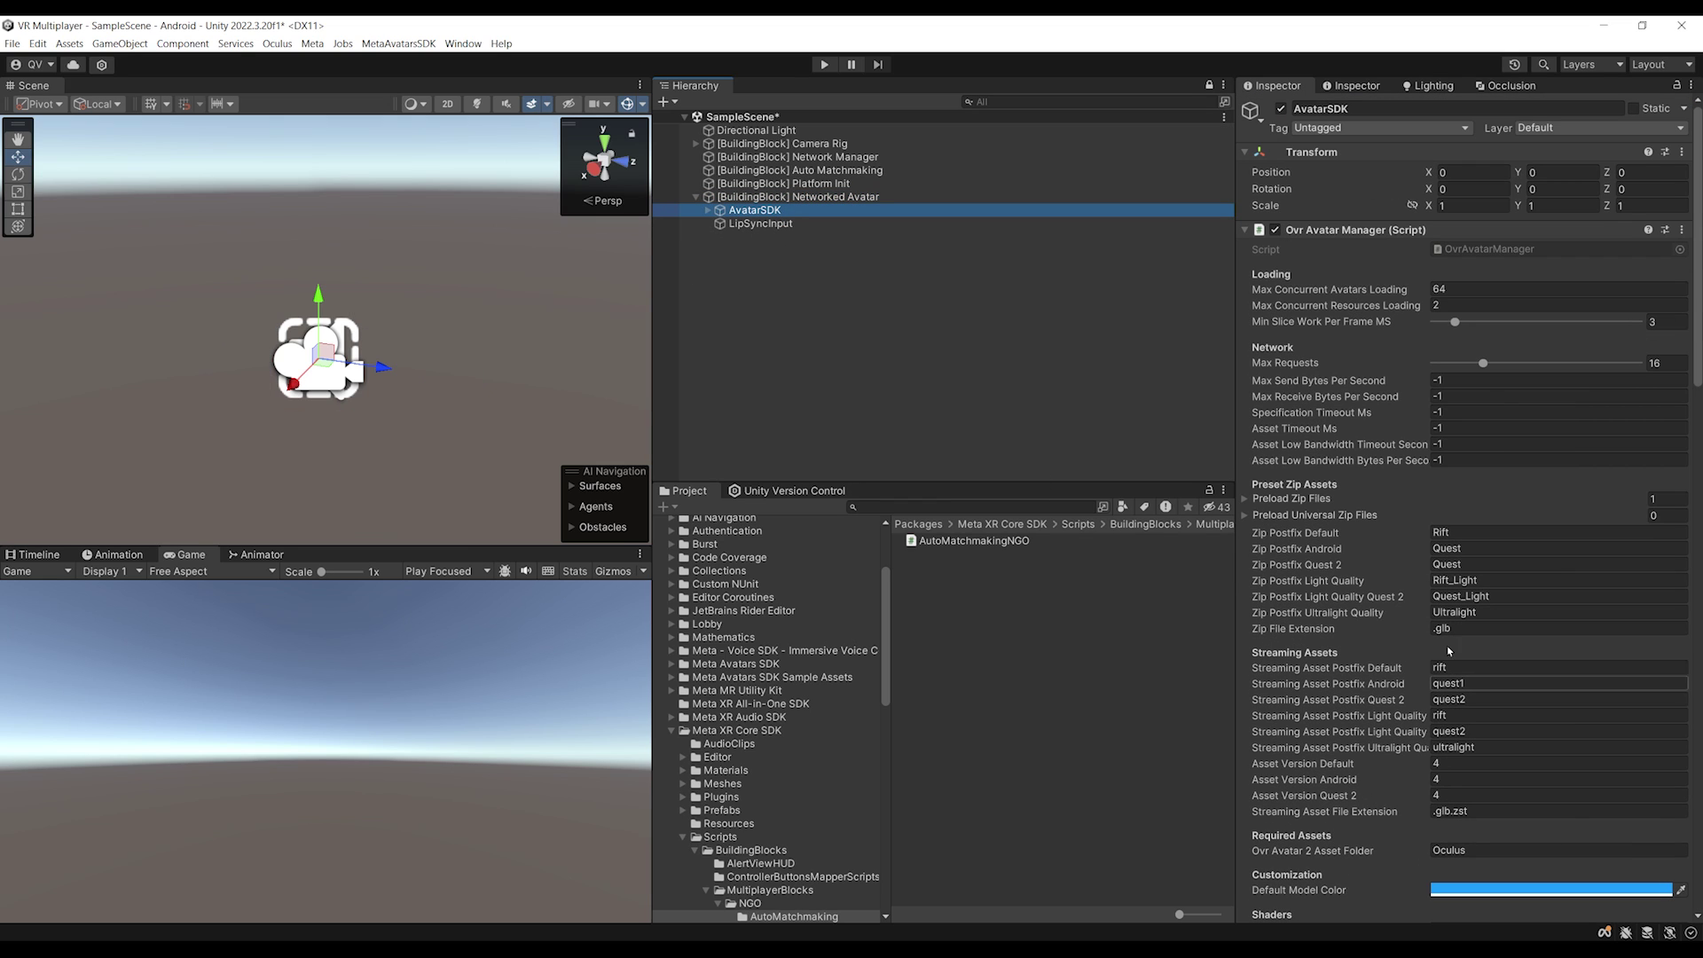
pyautogui.scroll(-10, 1450, 639)
pyautogui.scroll(10, 1451, 550)
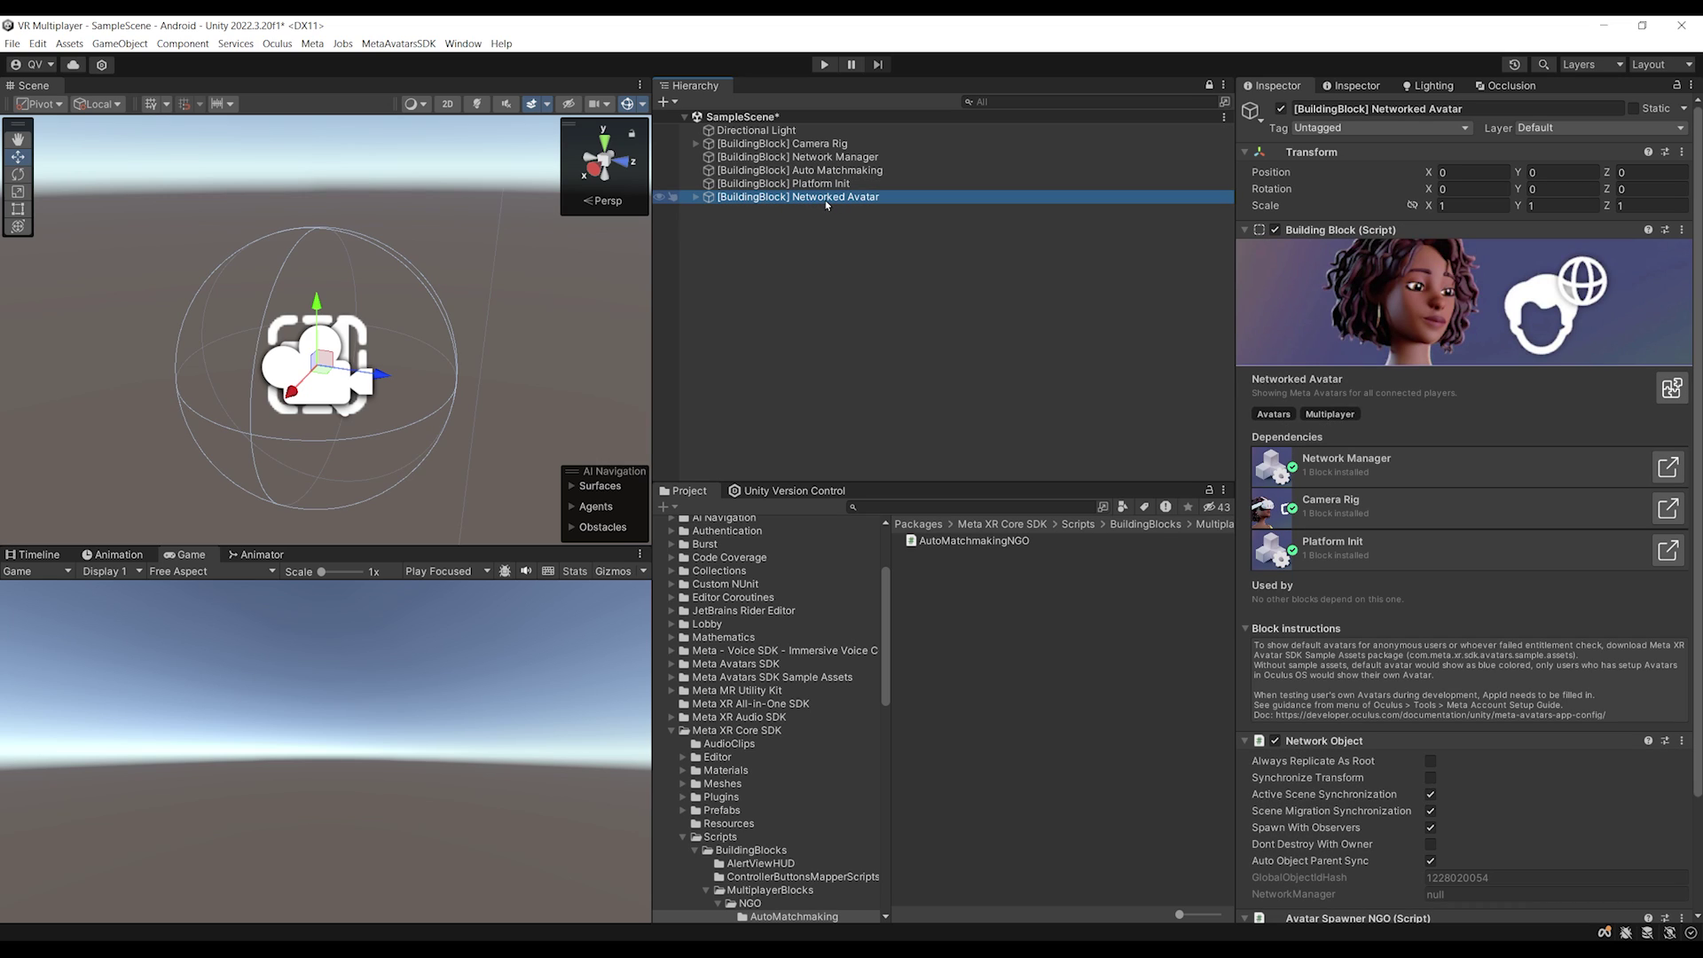
pyautogui.click(803, 185)
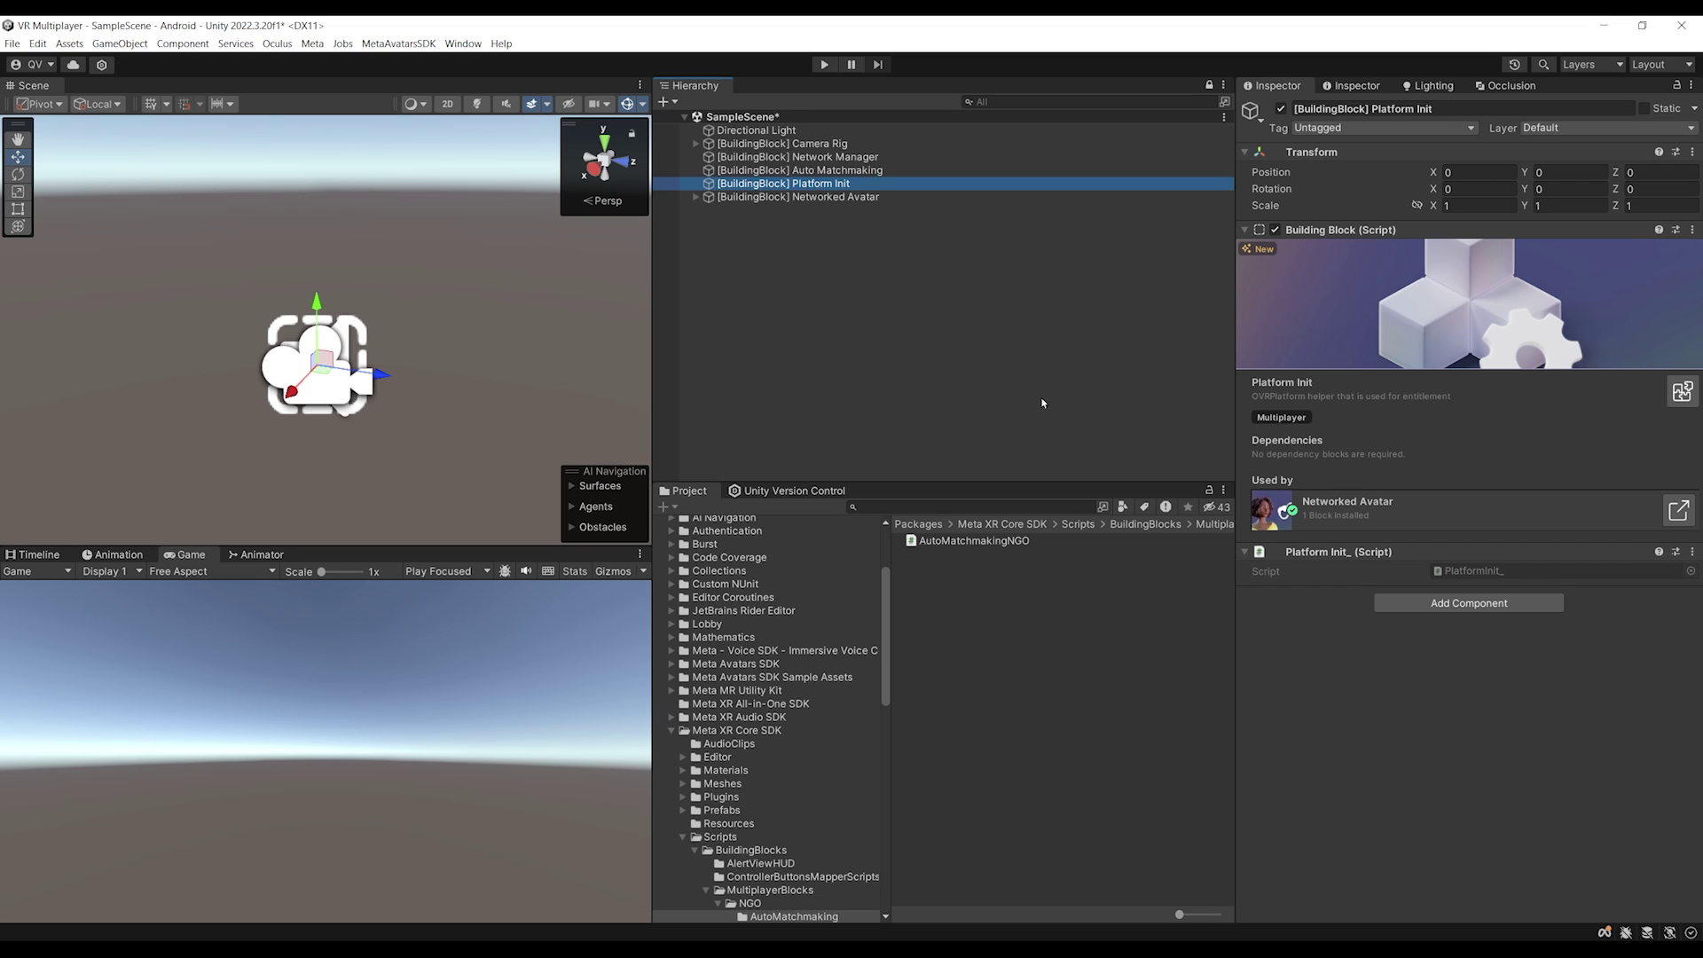
# Open the Meta Account Setup Guide for configuring the project's App ID.
pyautogui.moveTo(431, 329); pyautogui.dragTo(461, 324, button='middle')
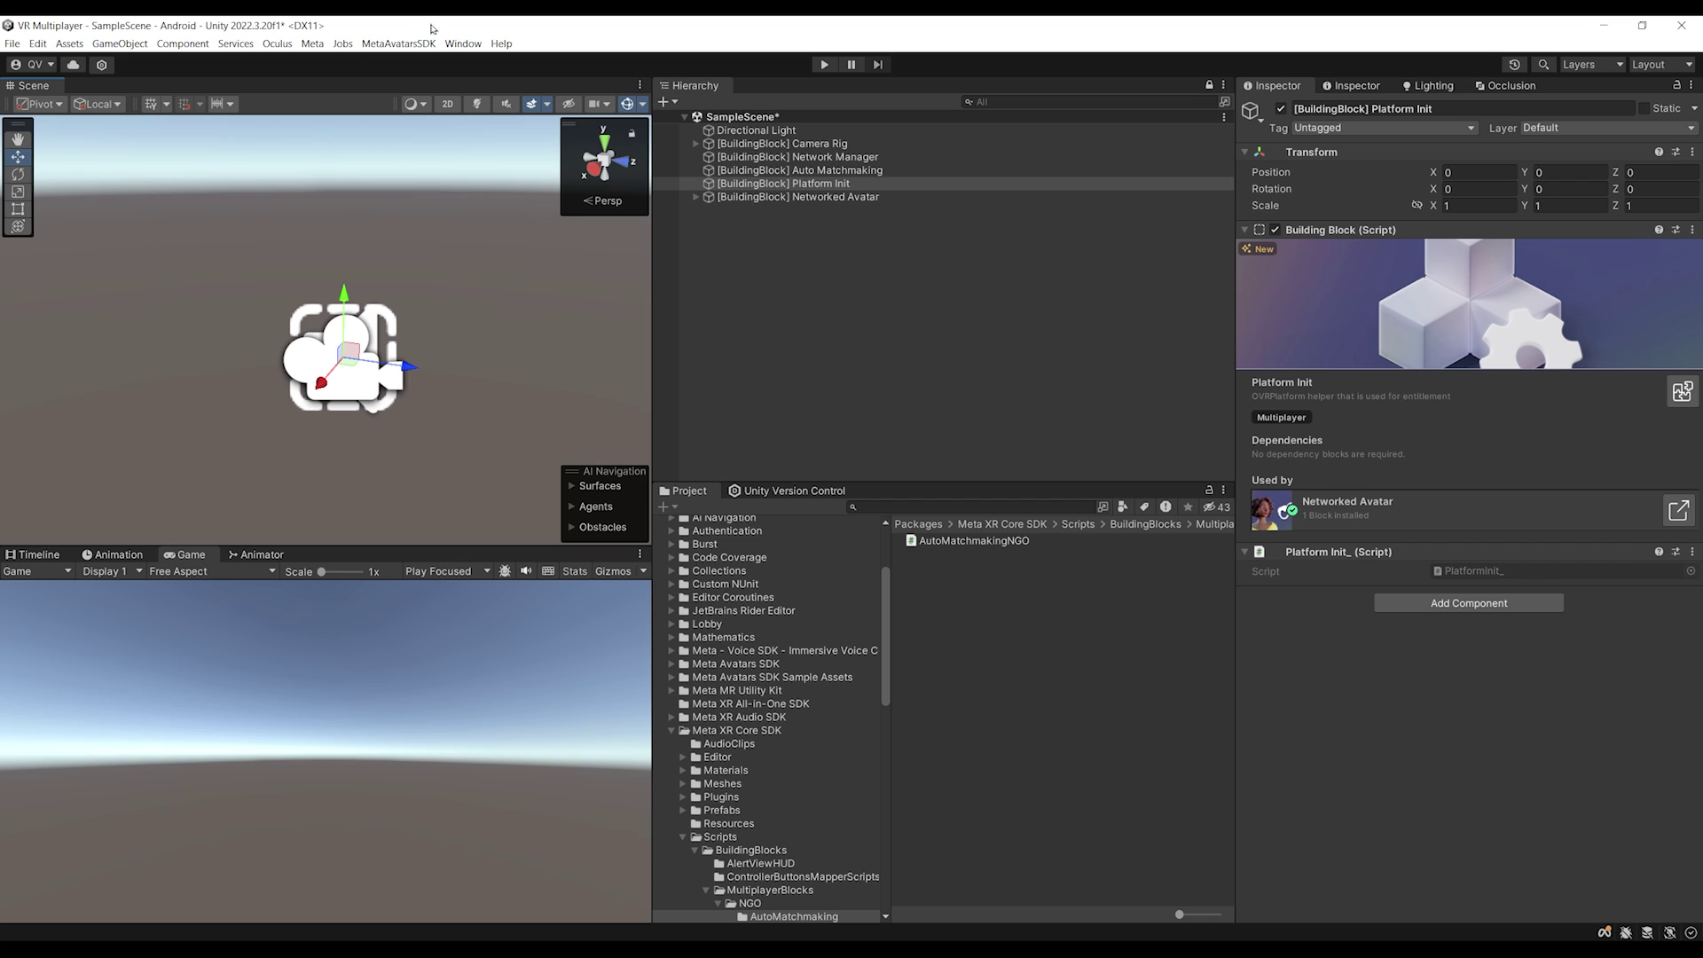
pyautogui.scroll(2, 408, 249)
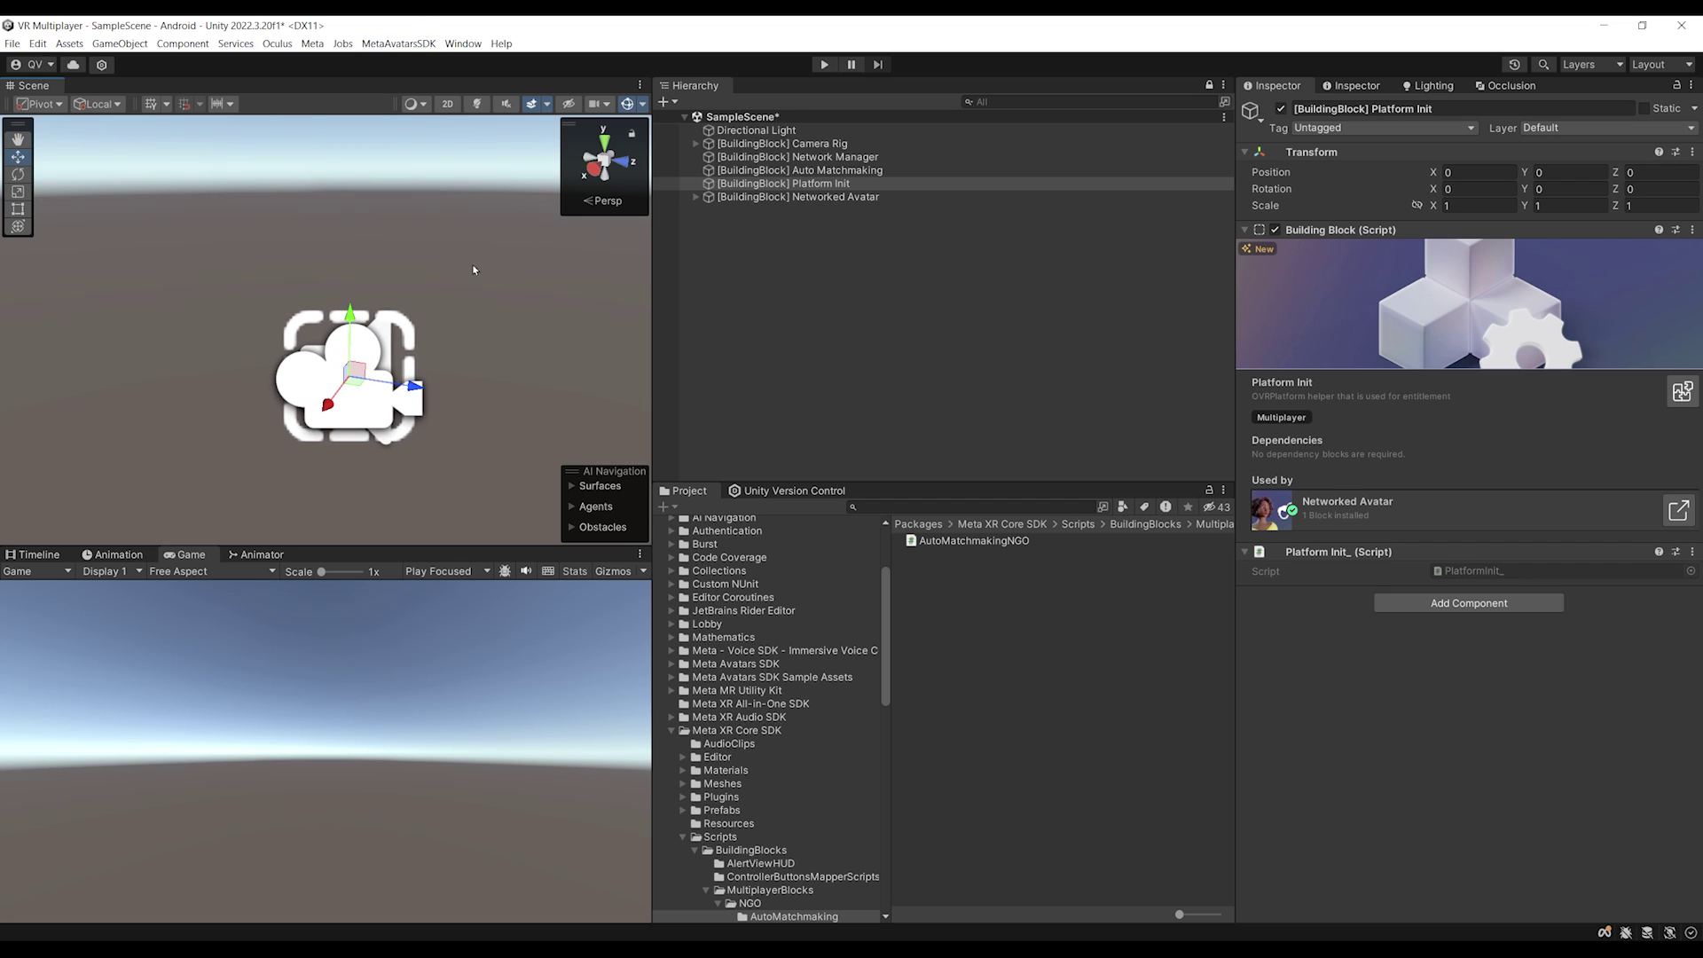
pyautogui.scroll(2, 467, 266)
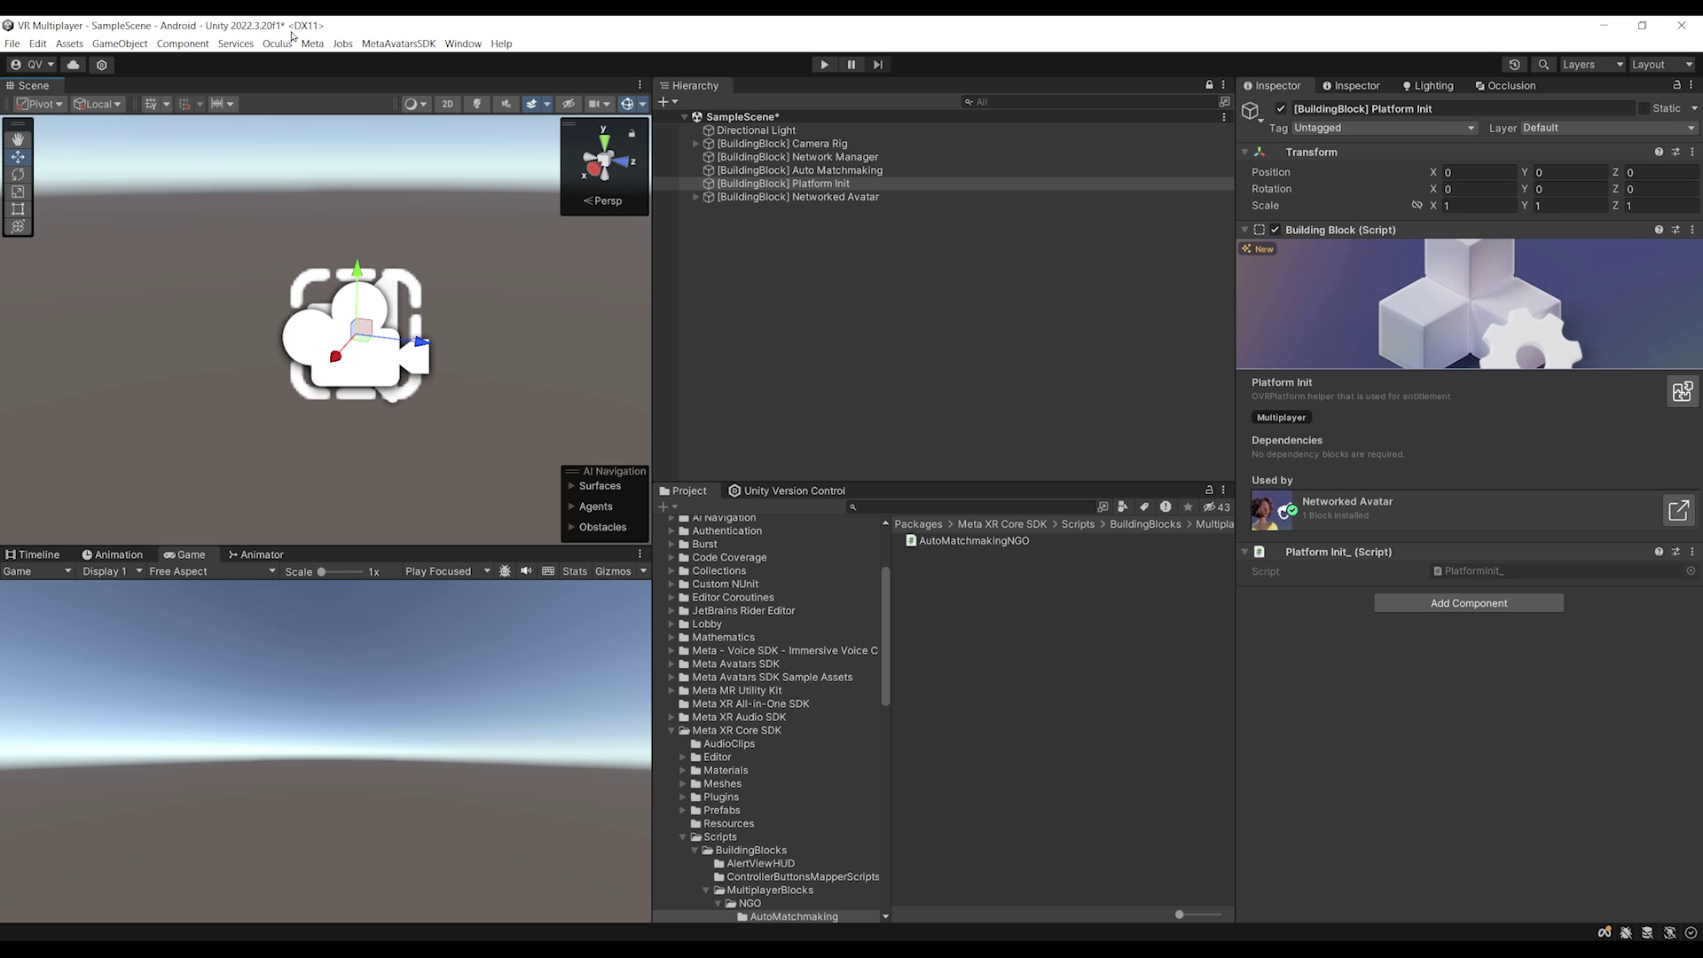
pyautogui.click(278, 44)
pyautogui.moveTo(298, 79)
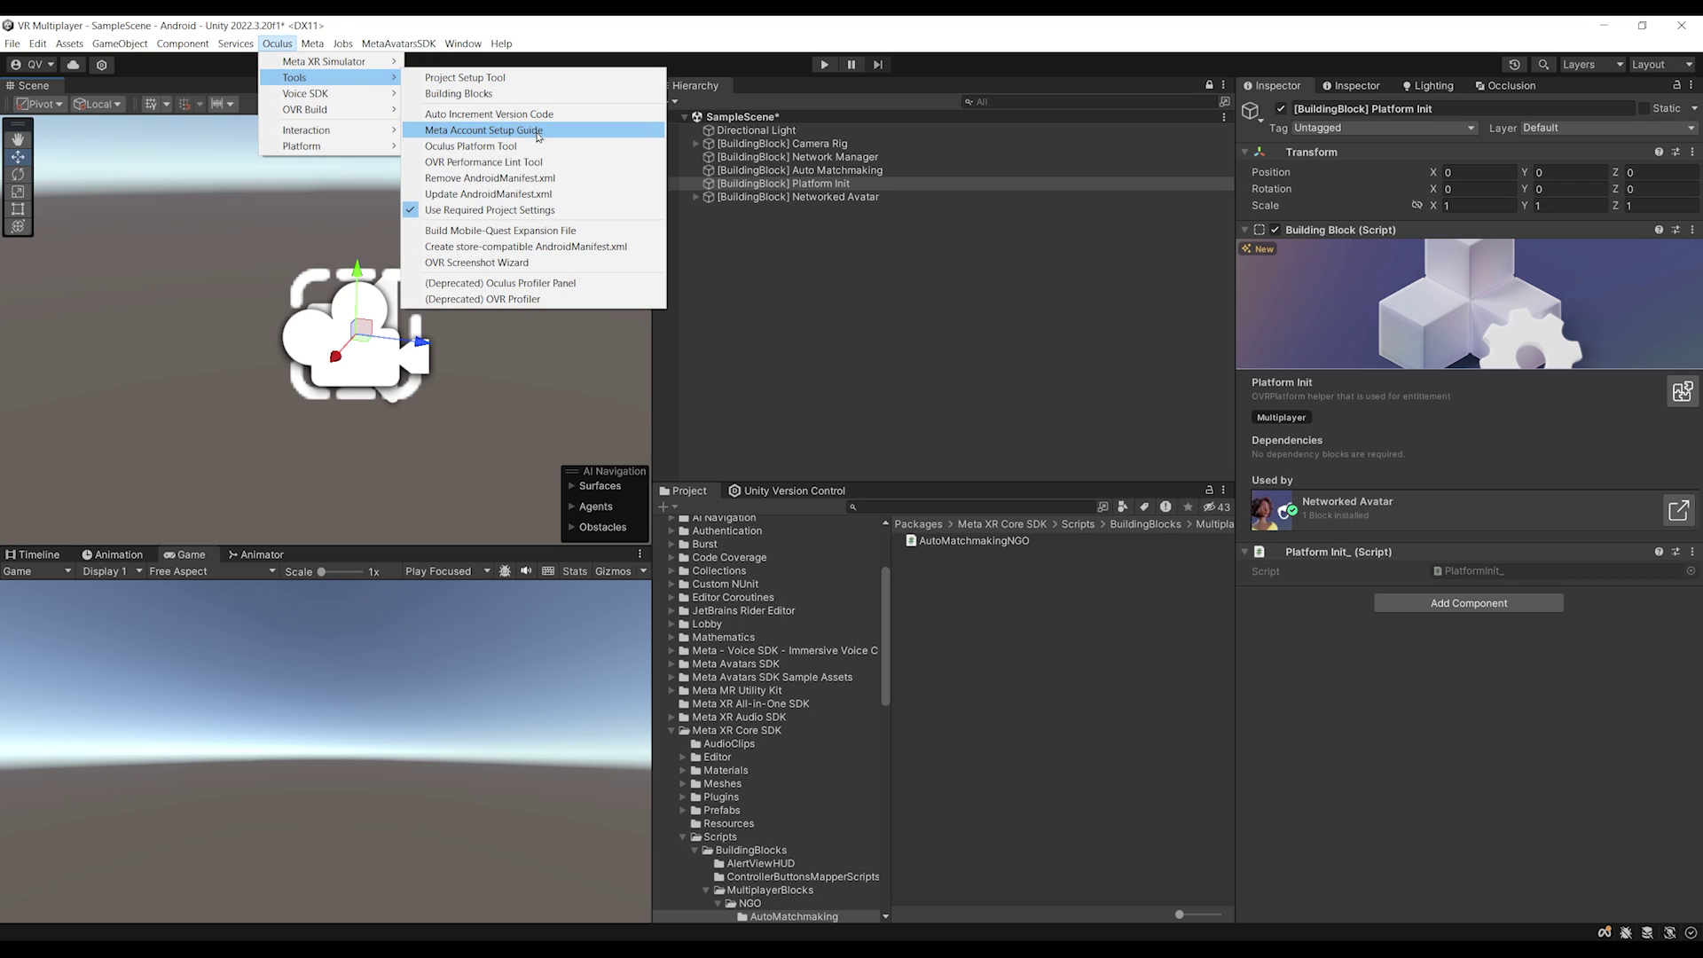
pyautogui.click(484, 130)
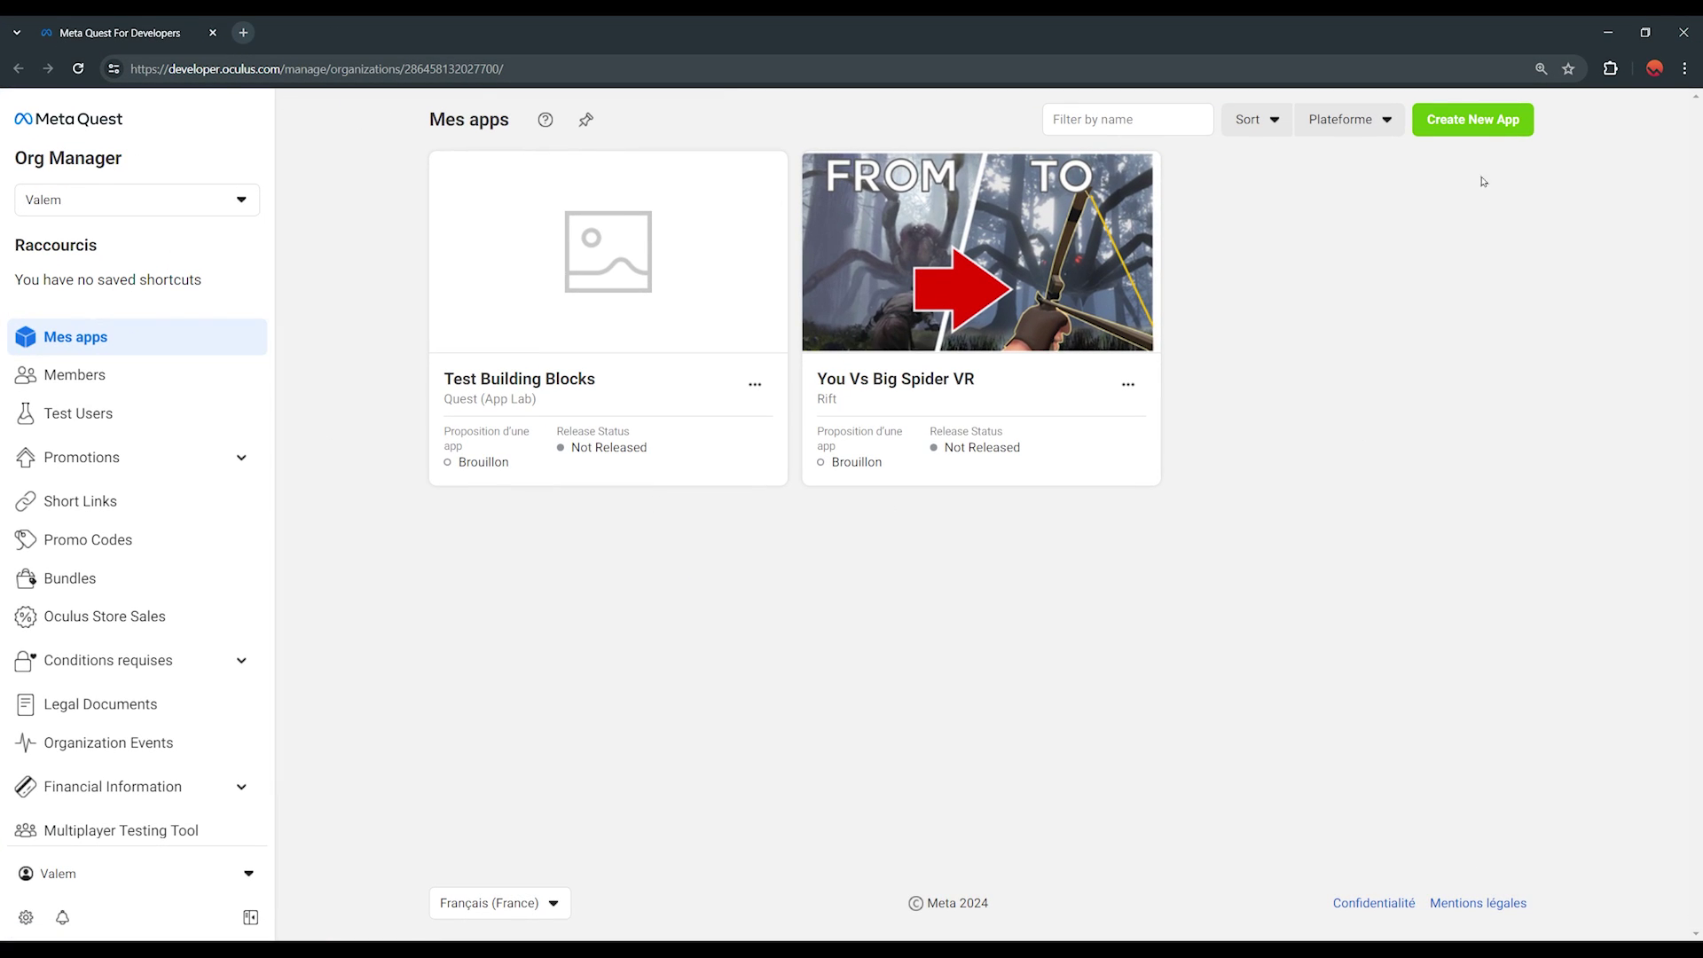
# In the browser's Meta Quest developer dashboard, create a new app named VR Multiplayer for the Meta Quest (App Lab) platform.
pyautogui.click(1481, 132)
pyautogui.click(670, 331)
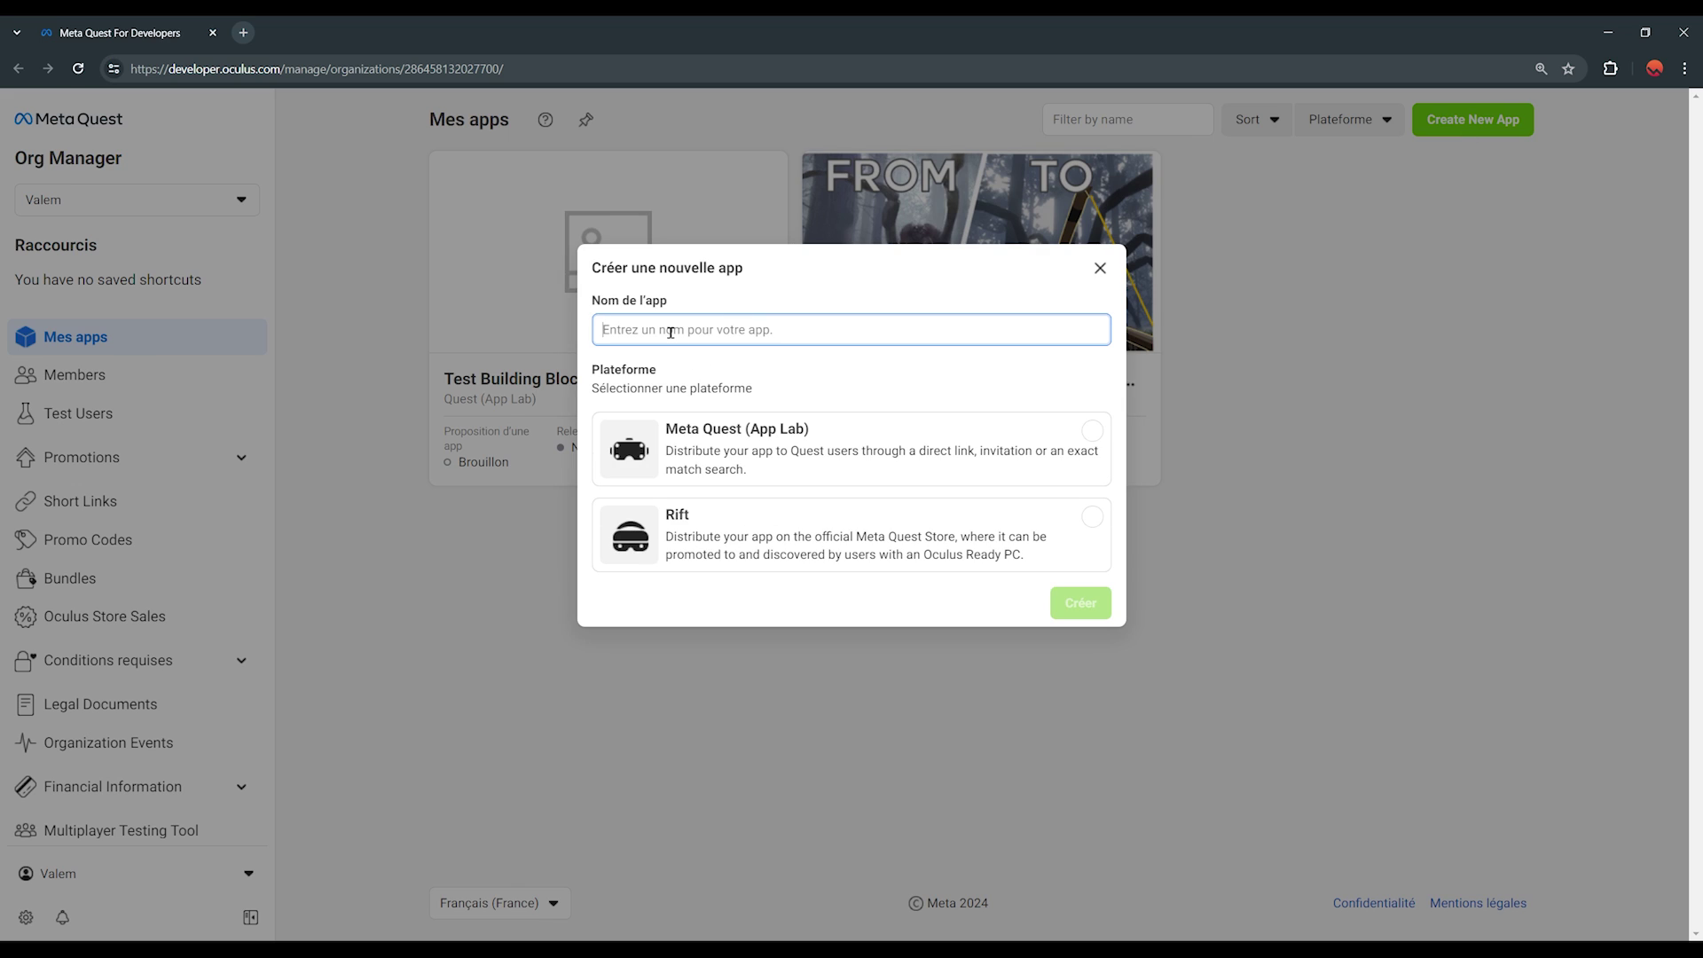
pyautogui.write('VR Multiplayer')
pyautogui.click(996, 435)
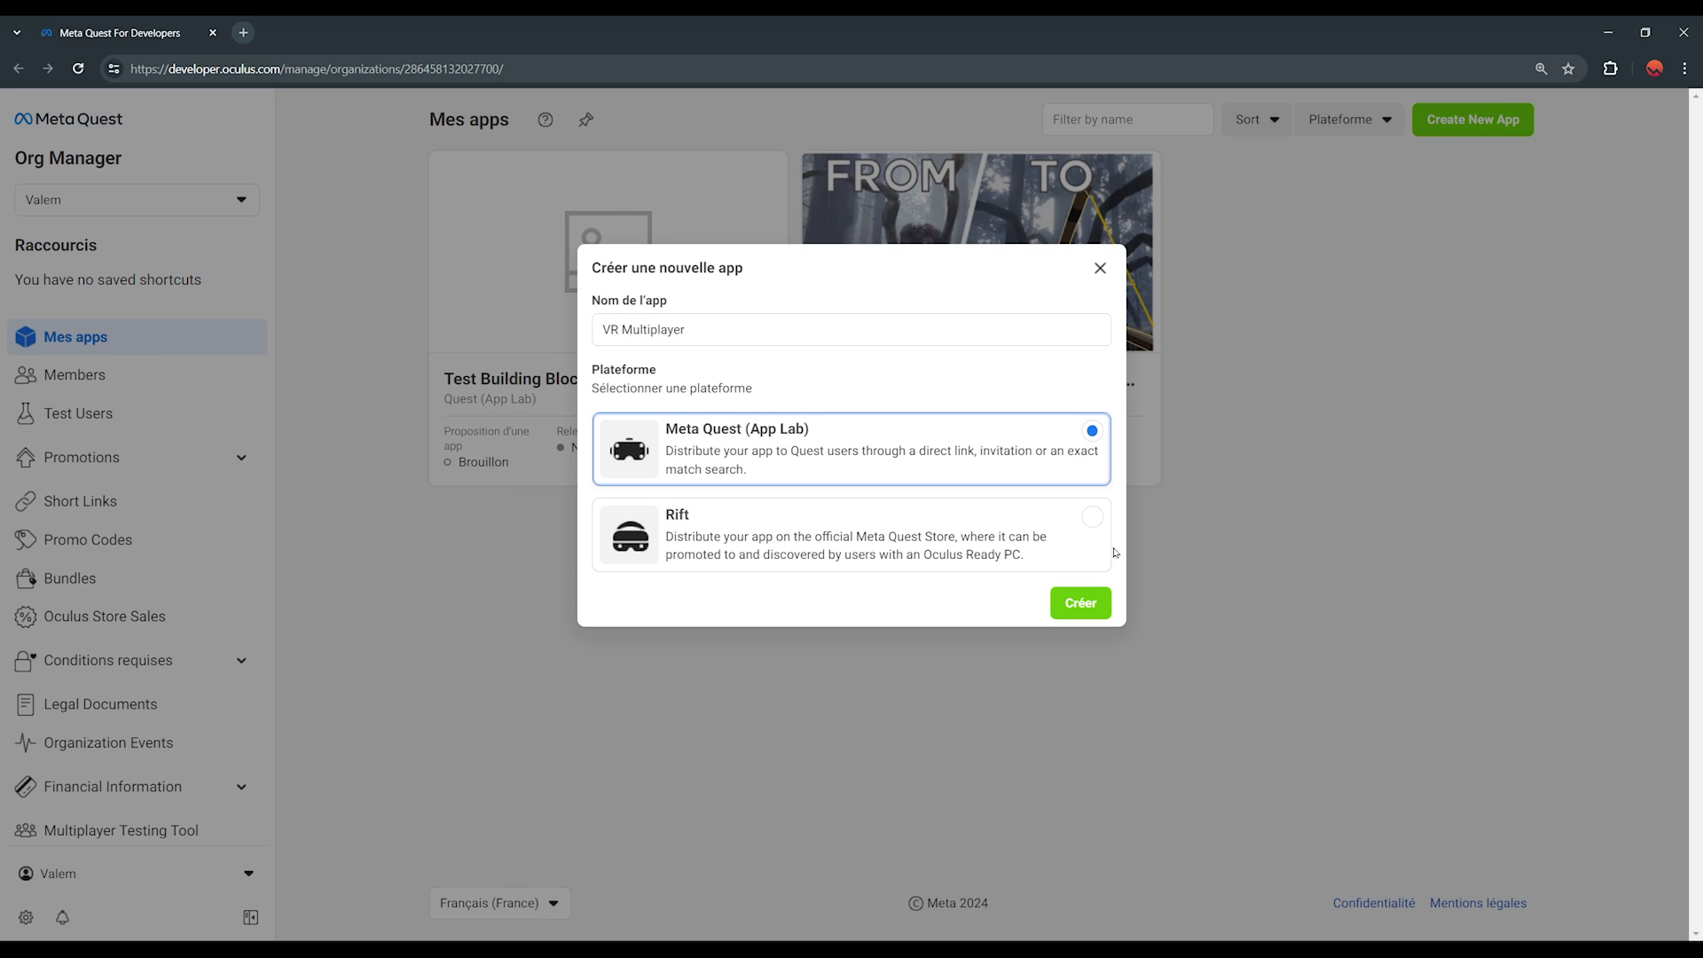
pyautogui.click(1081, 603)
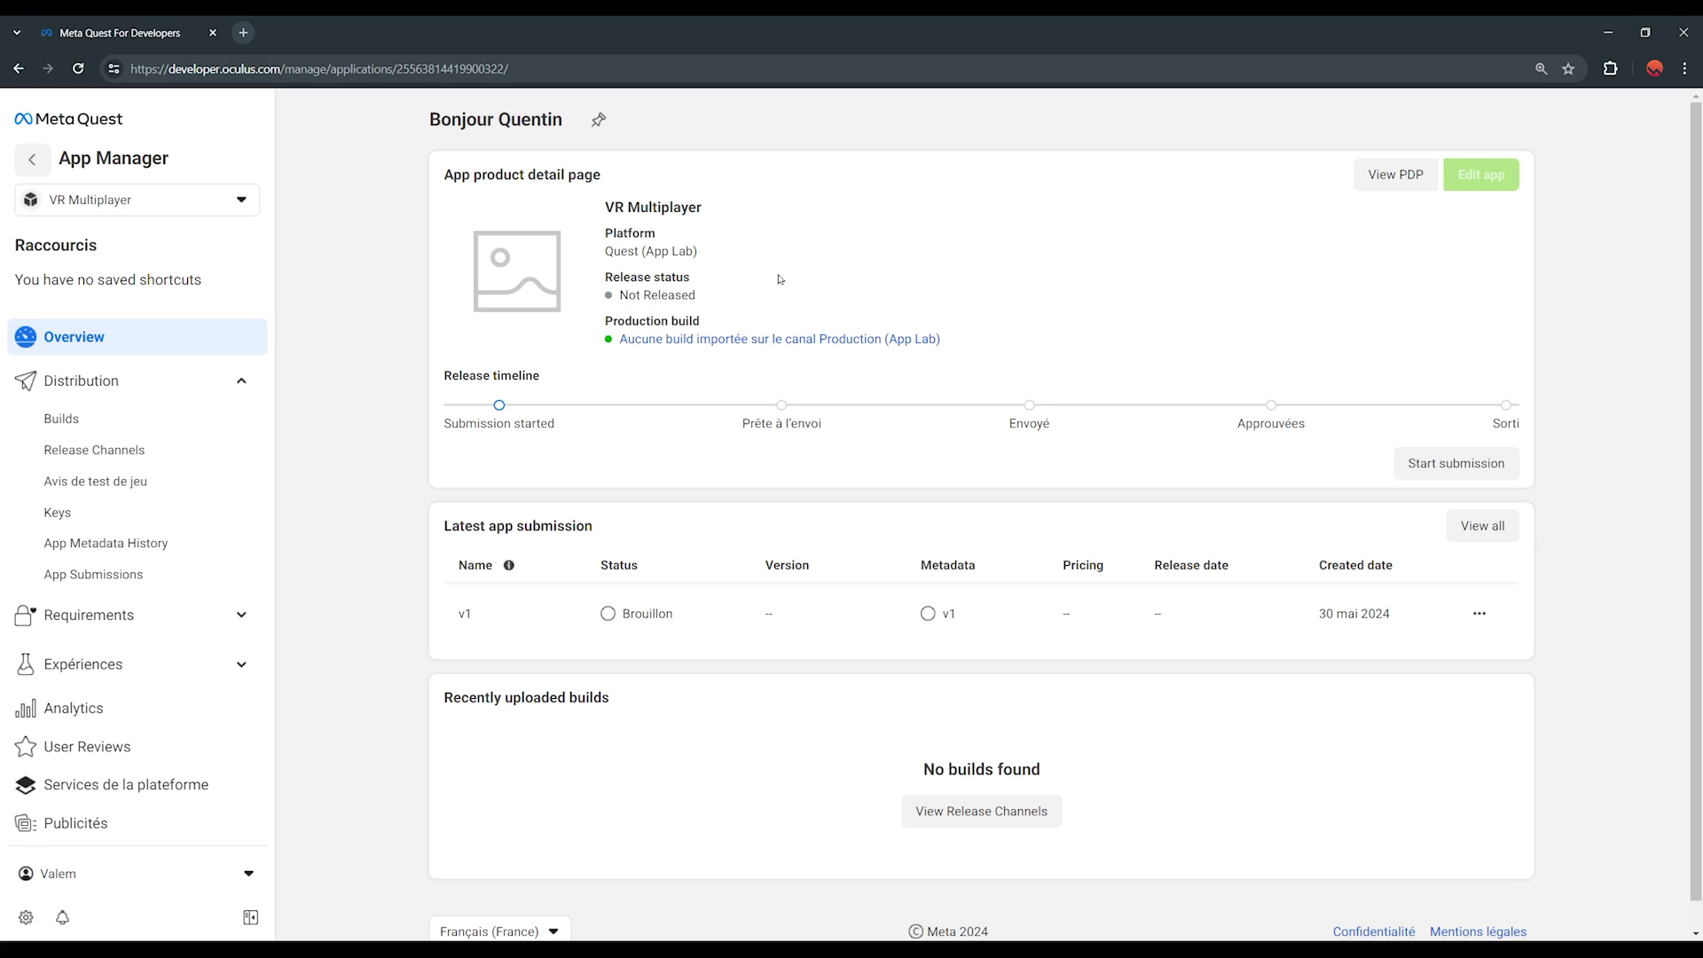
# Copy the application ID from the VR Multiplayer app's API page.
pyautogui.scroll(-2, 147, 674)
pyautogui.click(103, 664)
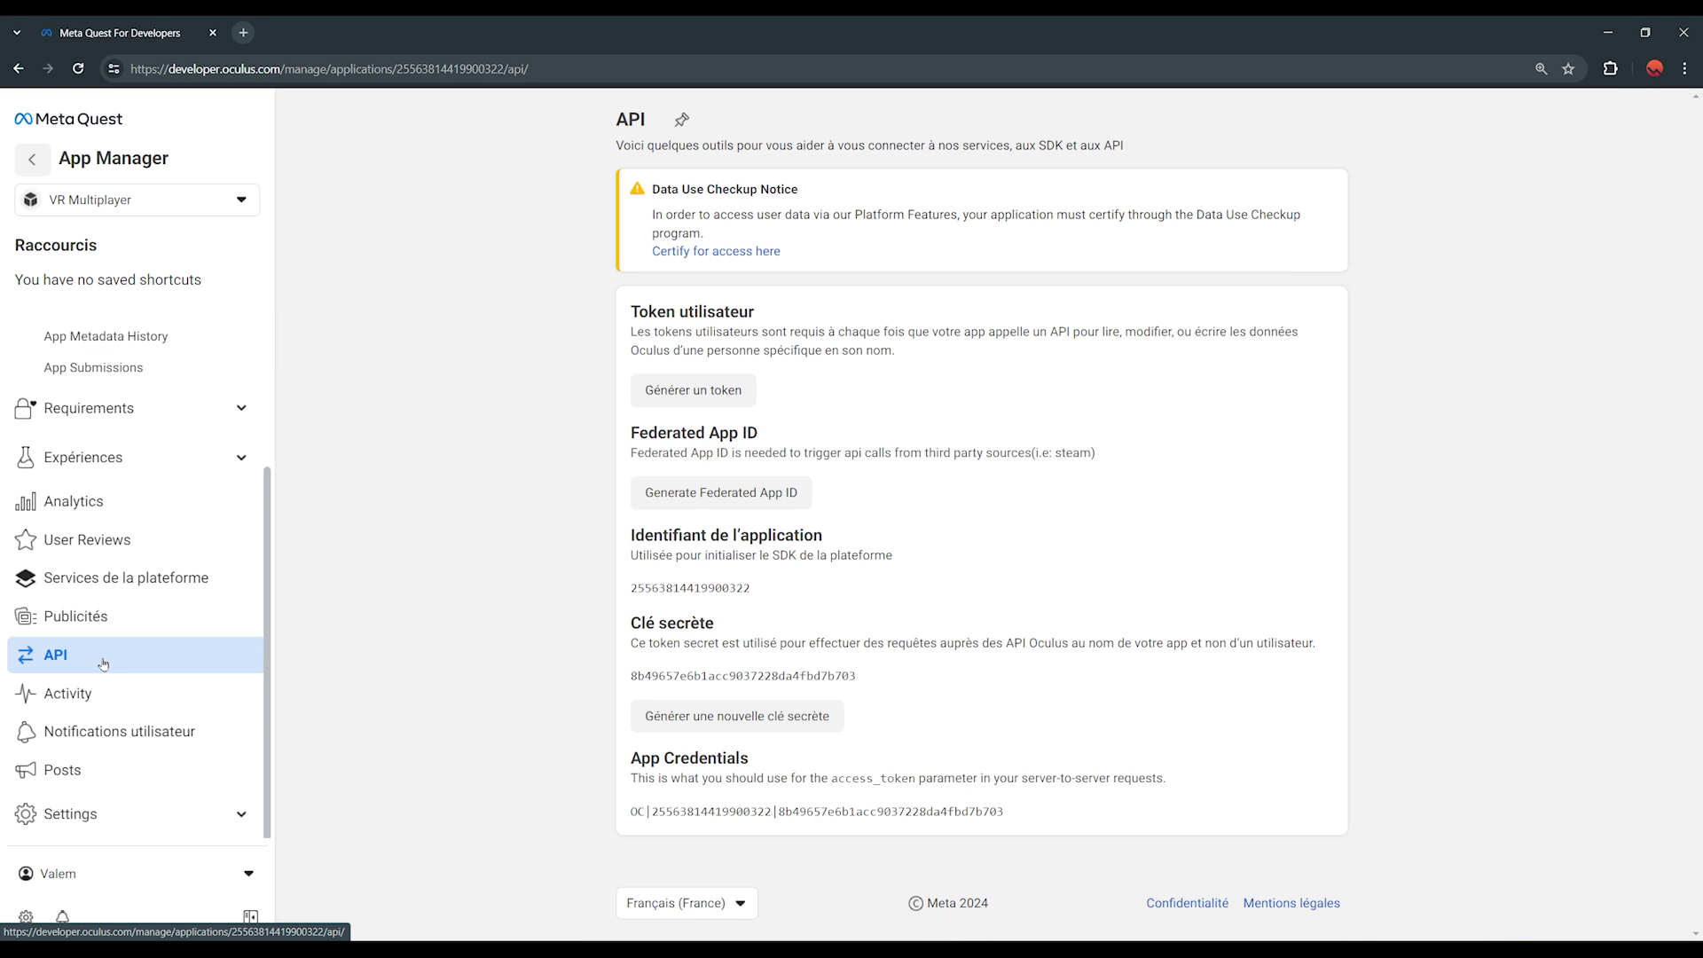
pyautogui.doubleClick(663, 586)
pyautogui.hotkey('ctrl', 'c')
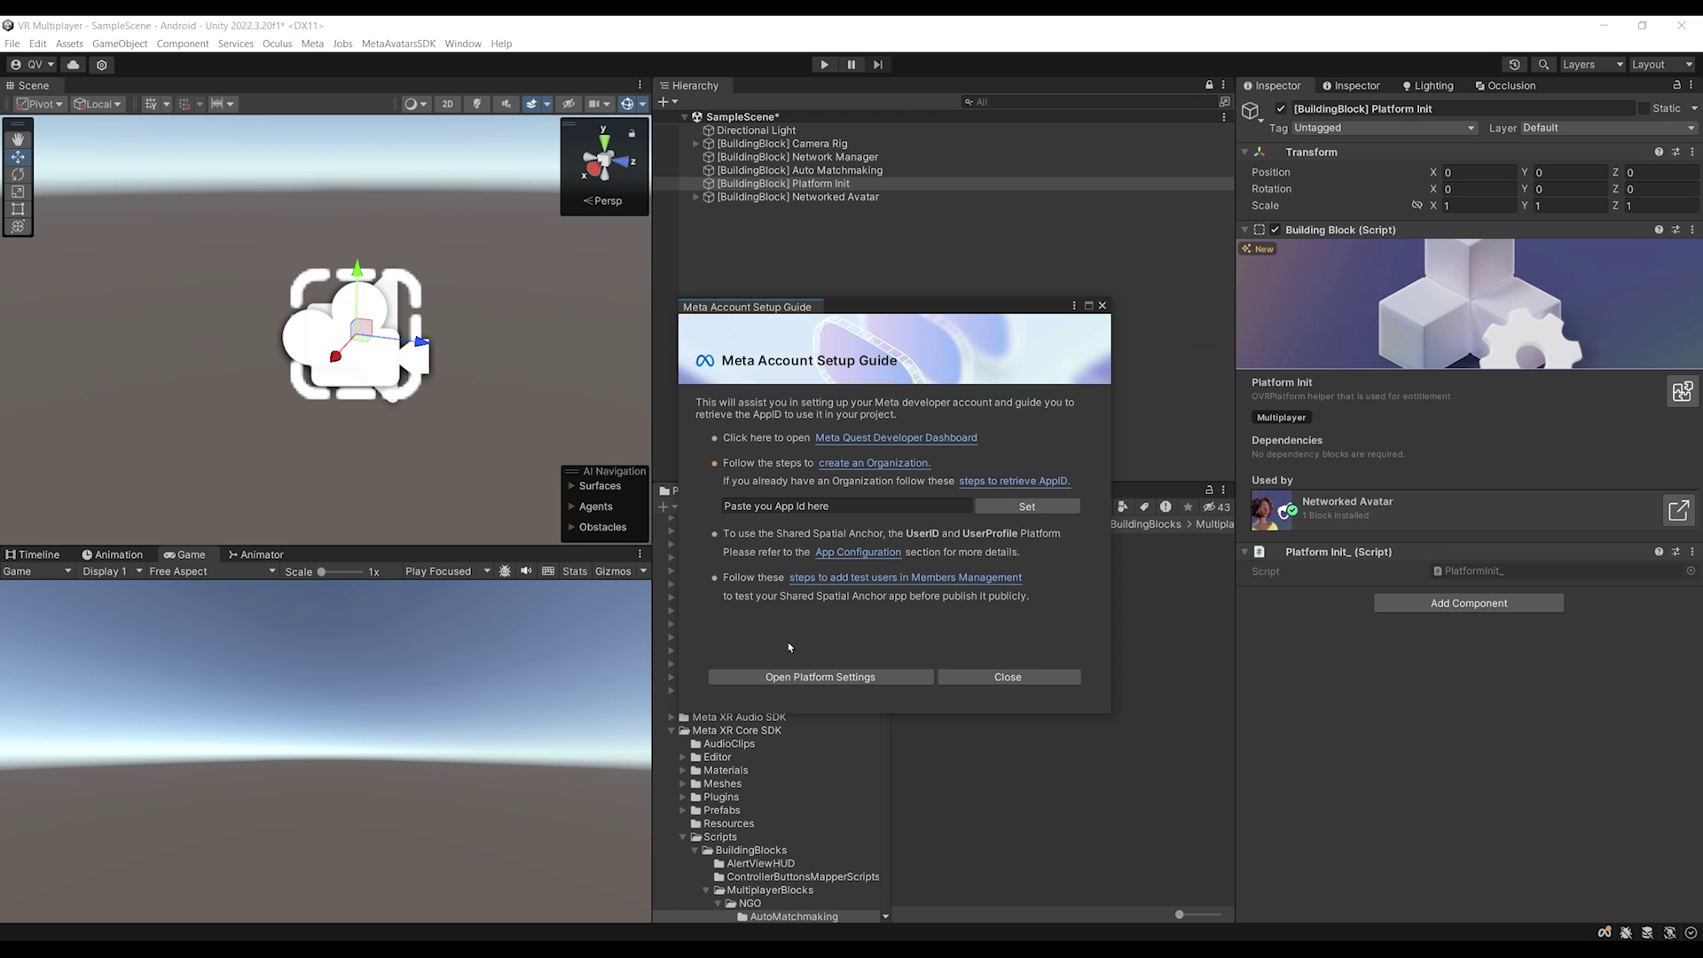
# Back in Unity, set the copied App ID in the Meta Account Setup Guide and close the guide.
pyautogui.click(806, 505)
pyautogui.hotkey('ctrl', 'v')
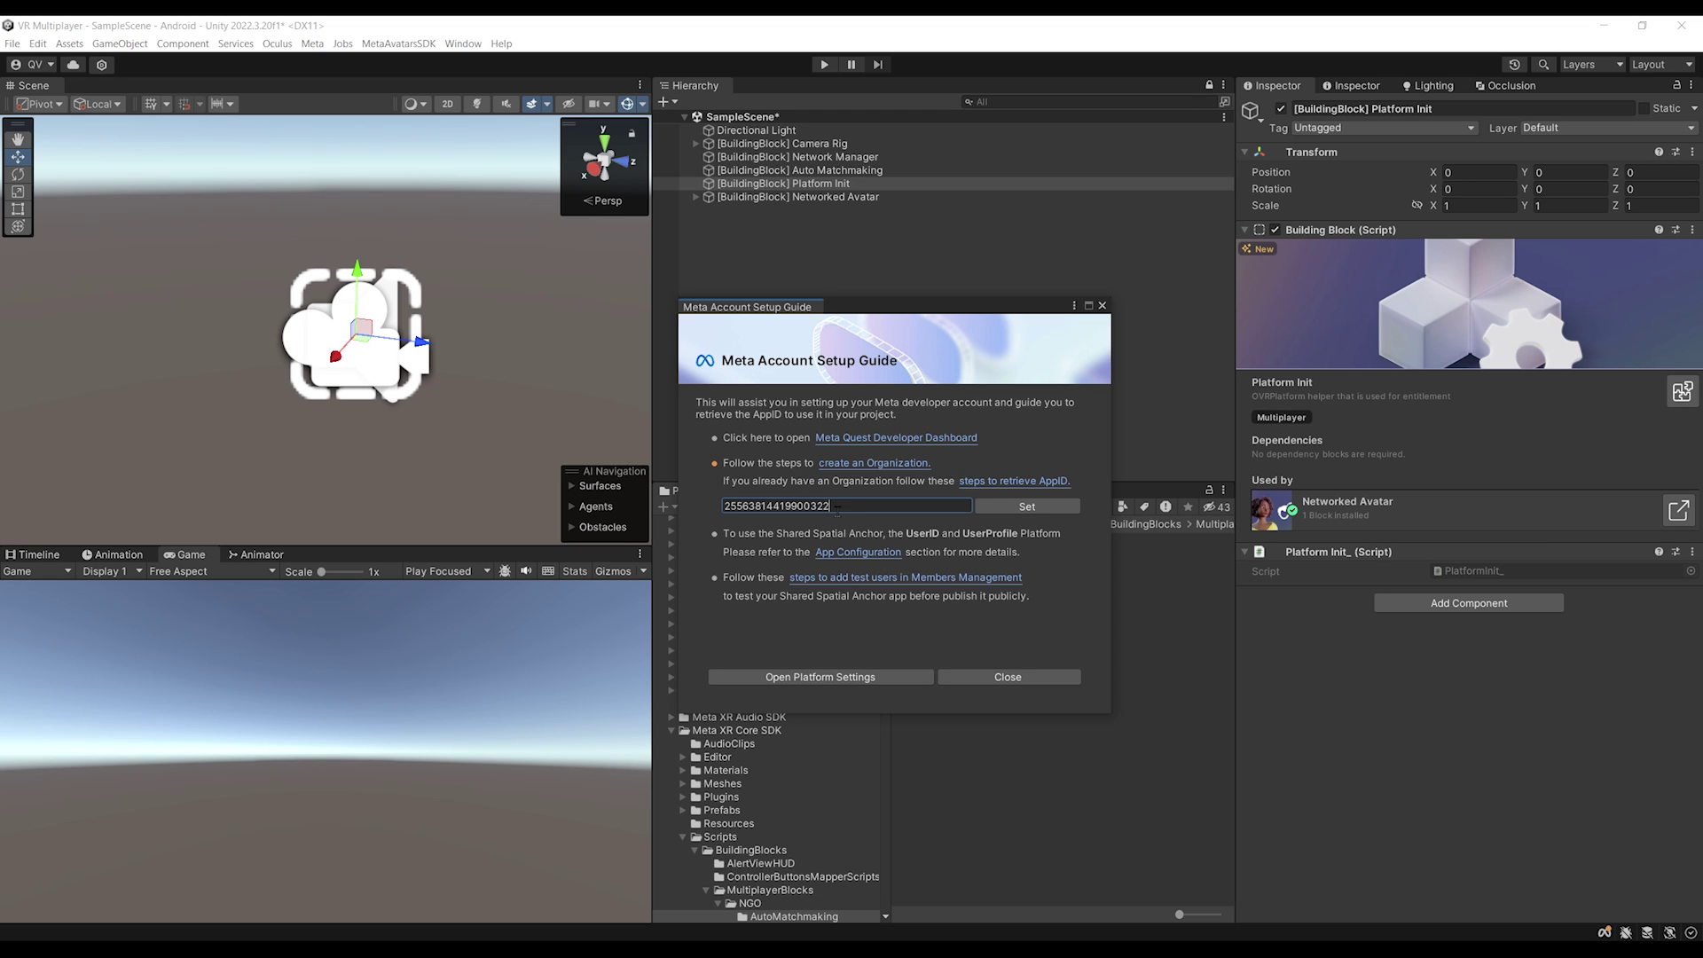
pyautogui.click(1036, 513)
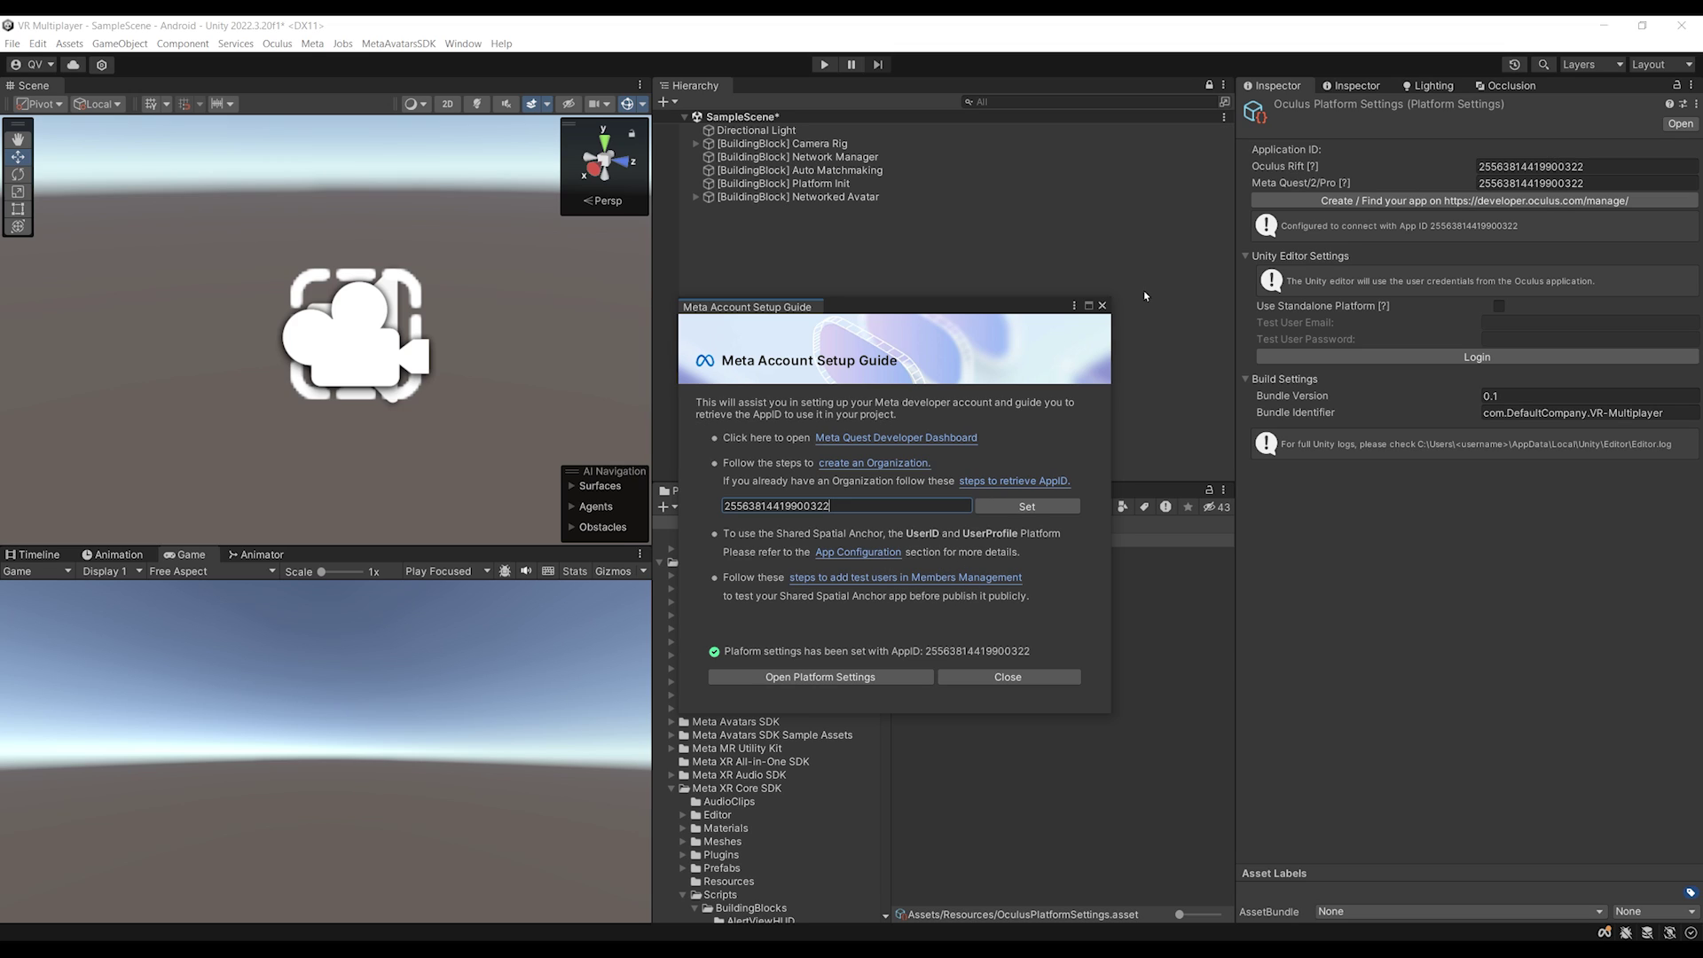
pyautogui.click(1103, 305)
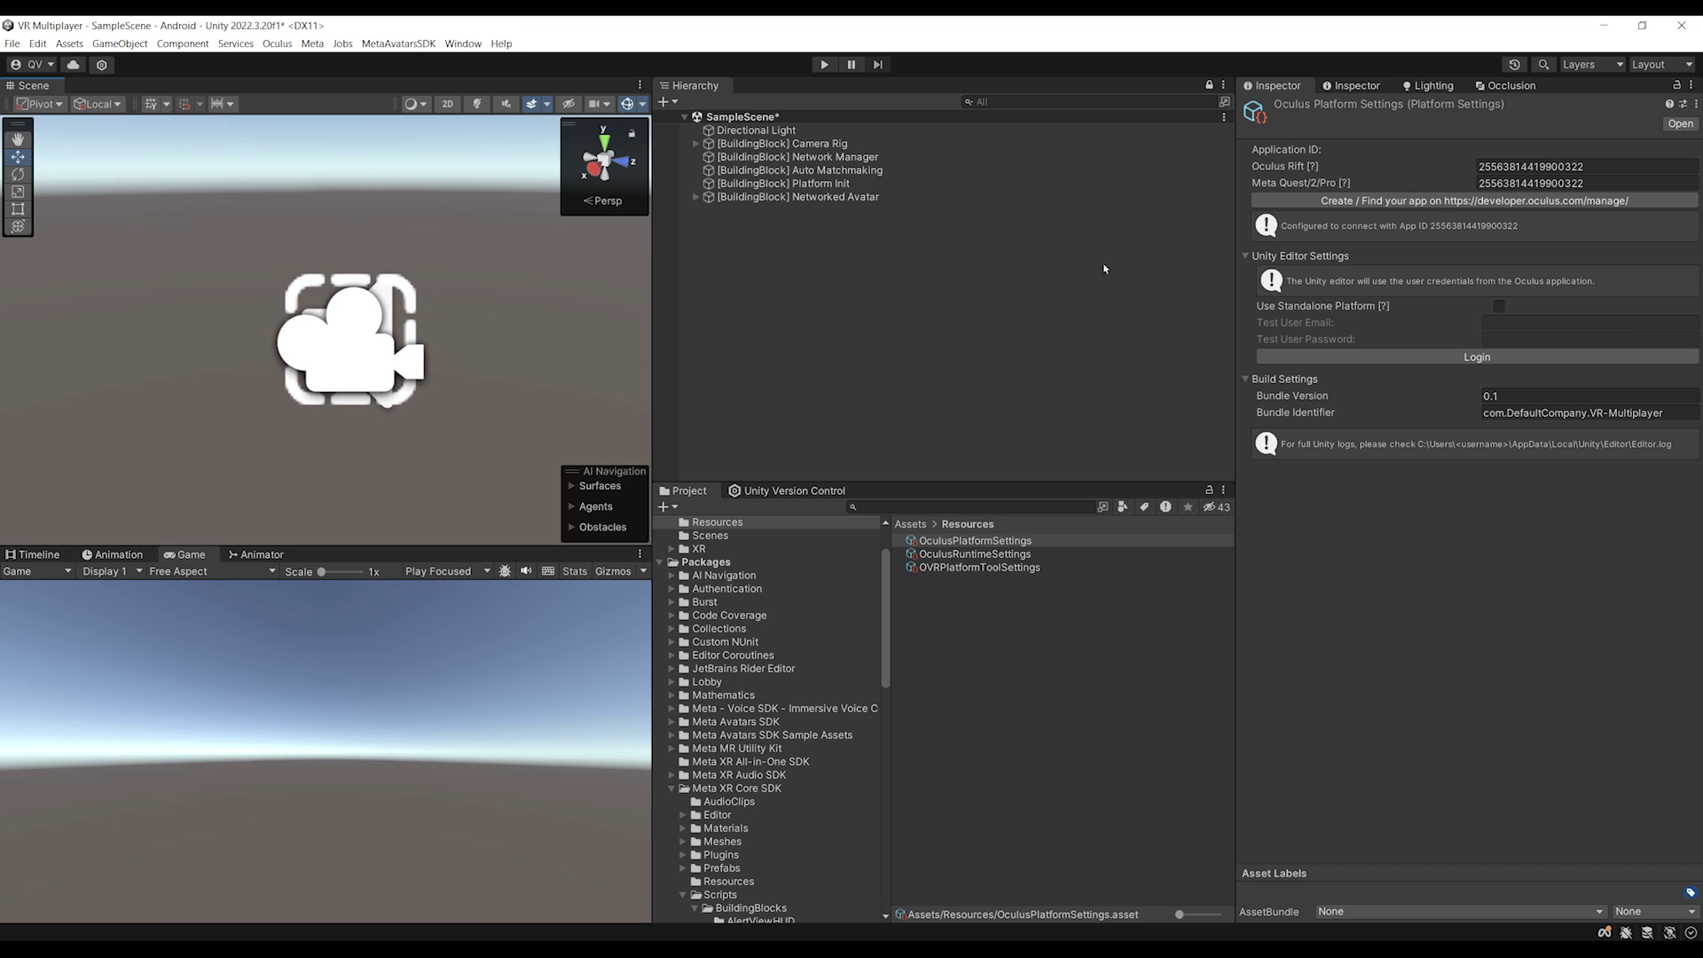
# Review the Camera Rig, Auto Matchmaking and Networked Avatar blocks in the scene, and save SampleScene.
pyautogui.click(792, 145)
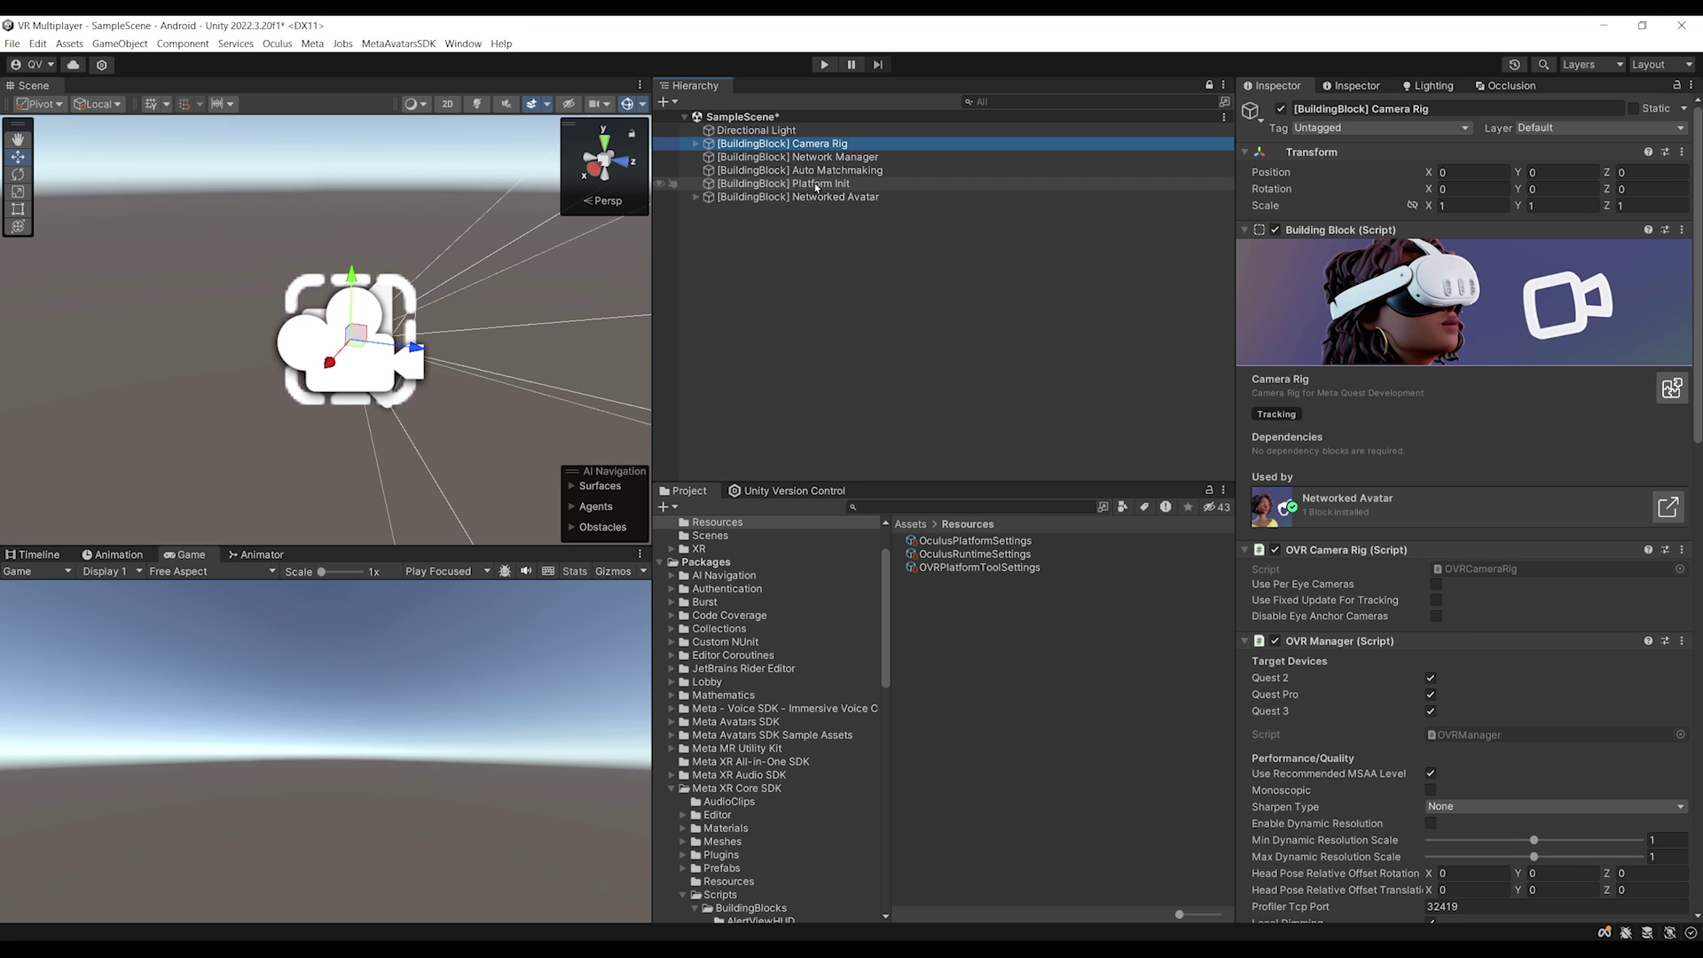
pyautogui.click(796, 170)
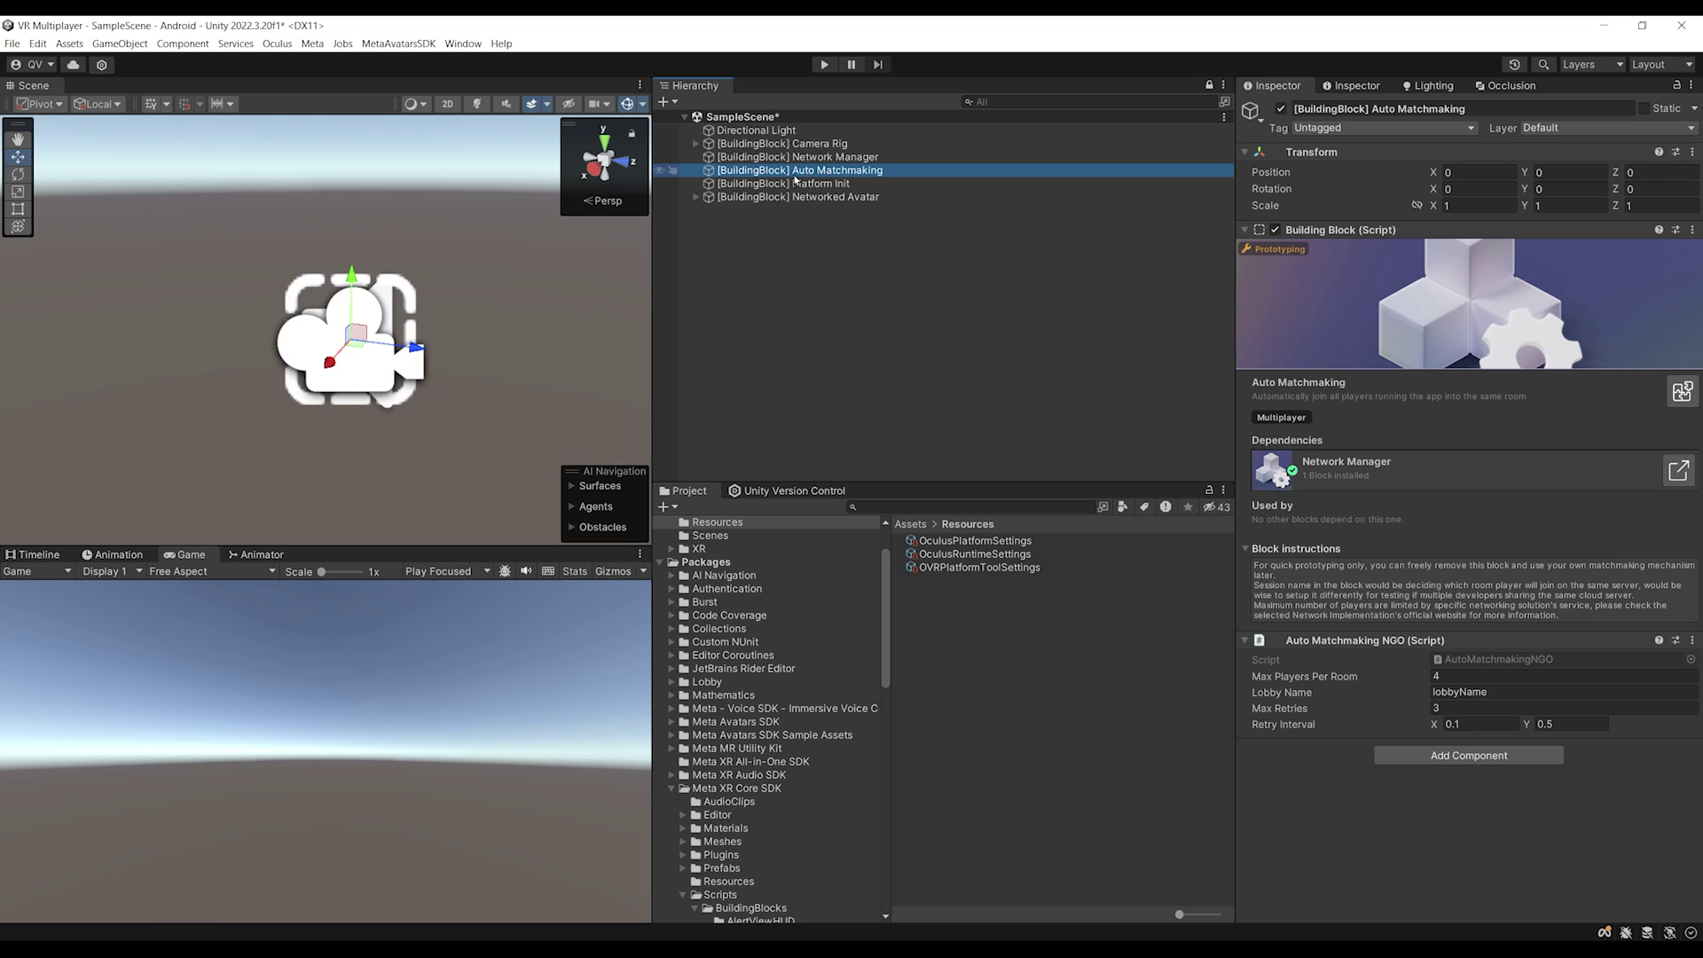
pyautogui.click(818, 197)
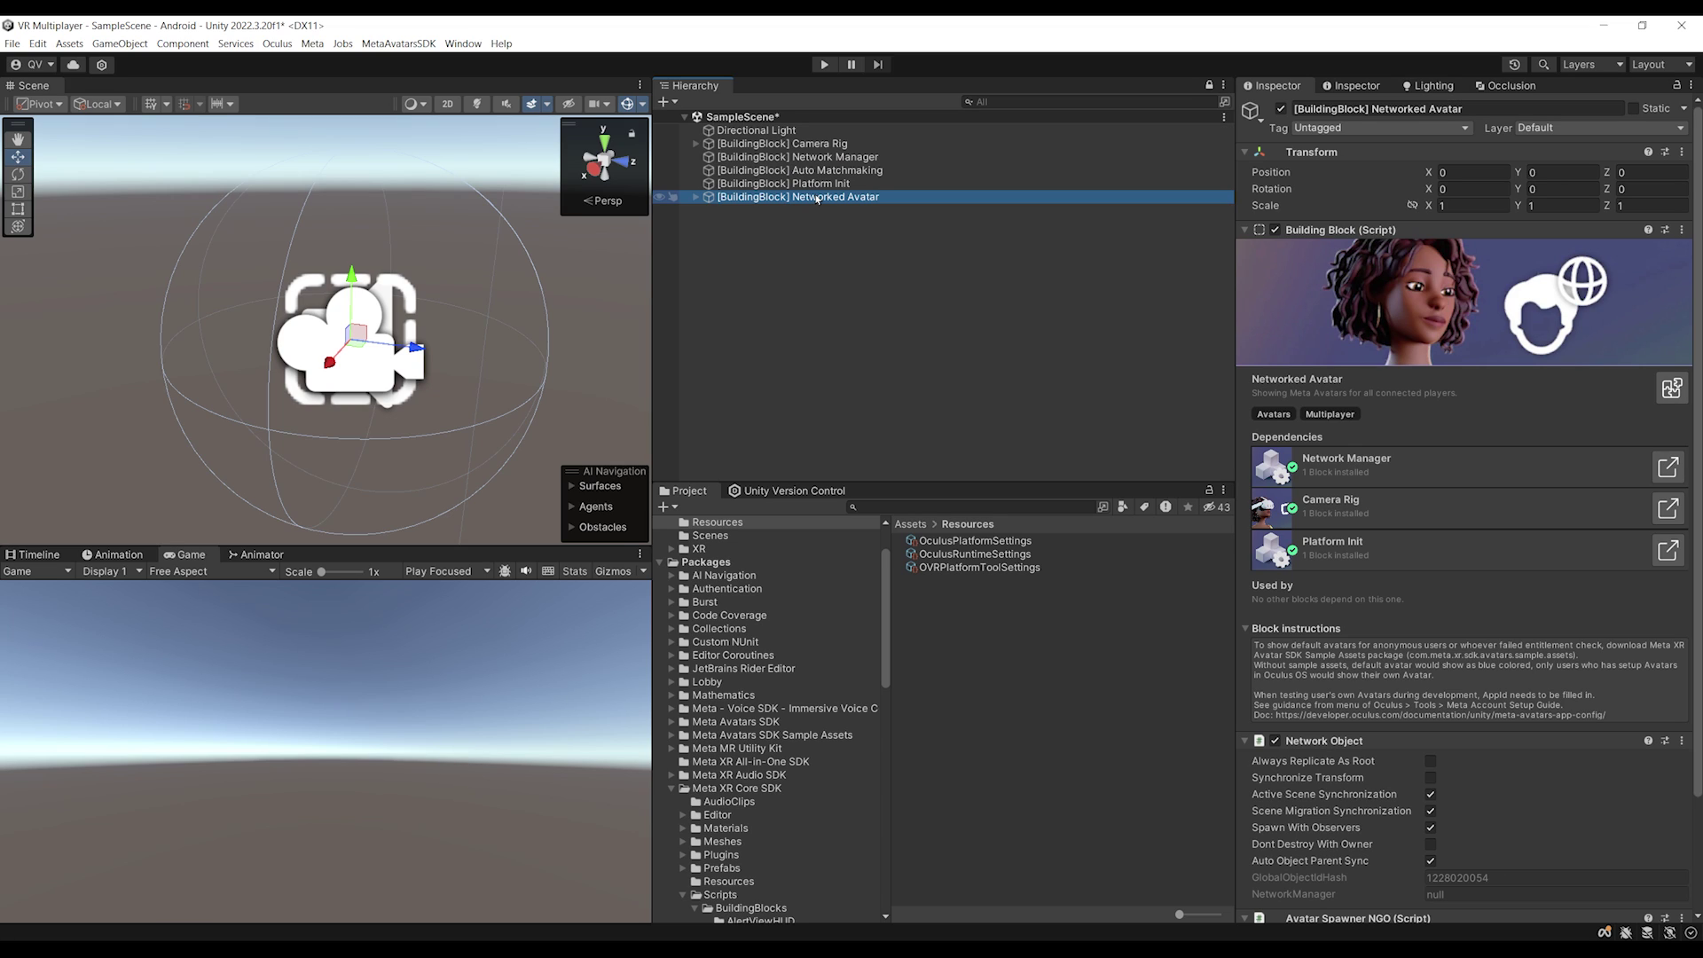
pyautogui.scroll(-3, 506, 279)
pyautogui.hotkey('ctrl', 's')
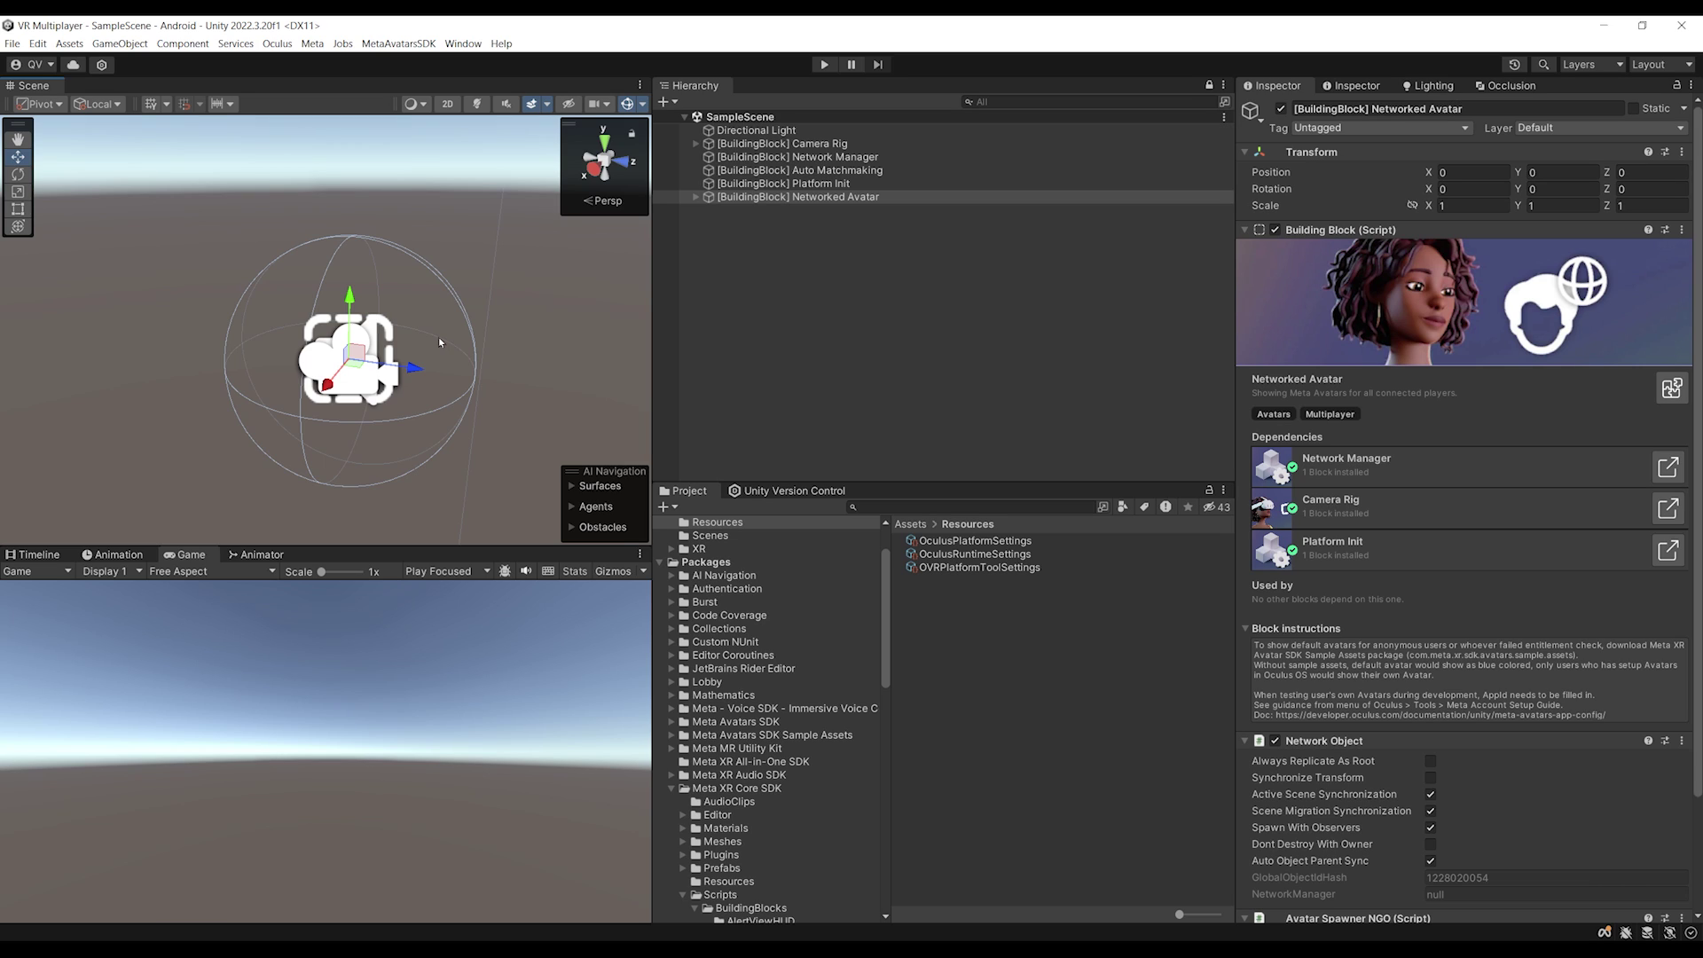
# Add the open scene to the Android build settings, and build and run the project.
pyautogui.scroll(2, 439, 337)
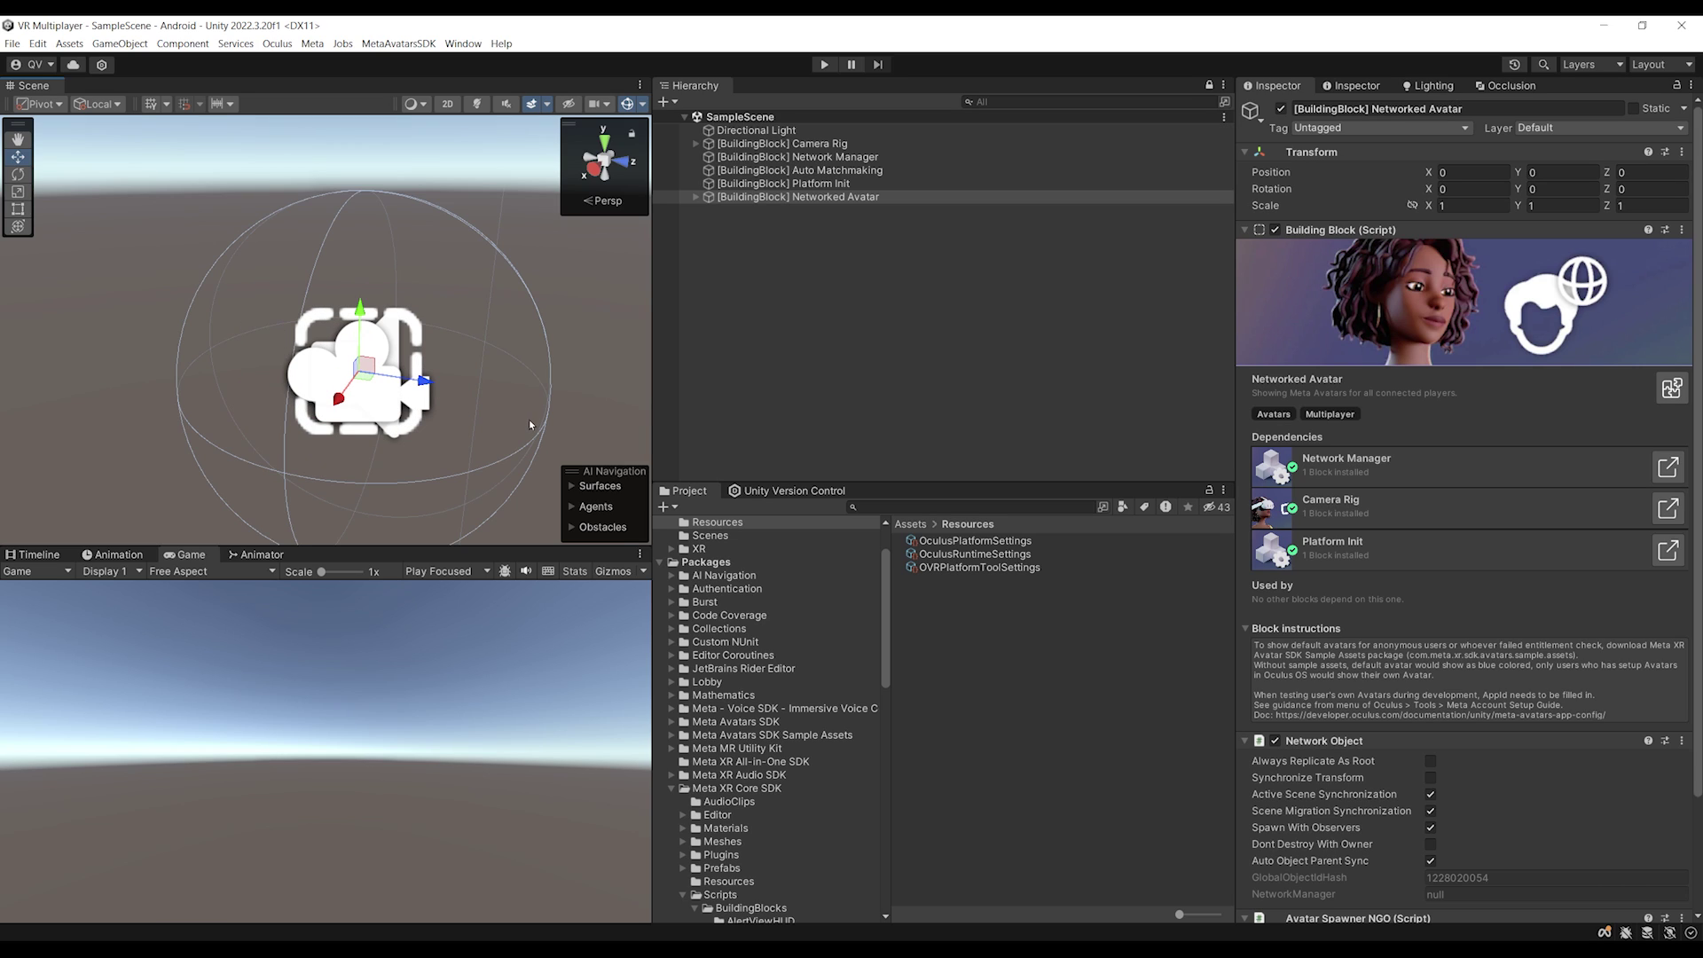
pyautogui.moveTo(396, 321); pyautogui.dragTo(371, 368, button='middle')
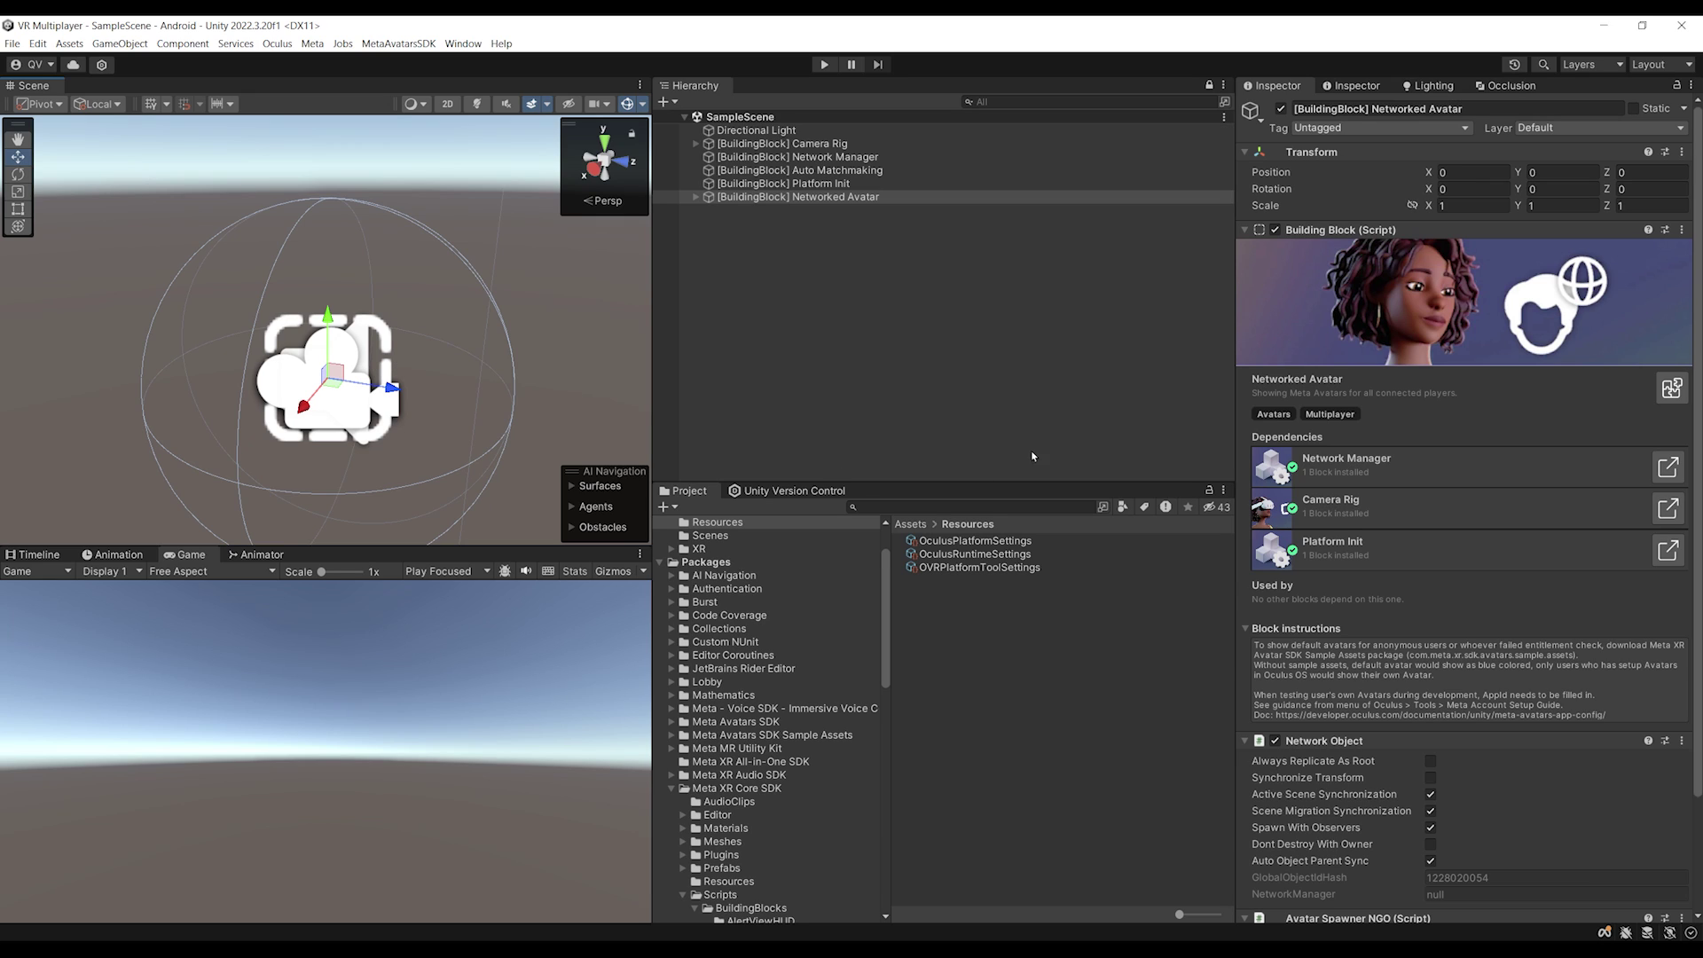
pyautogui.scroll(-2, 417, 502)
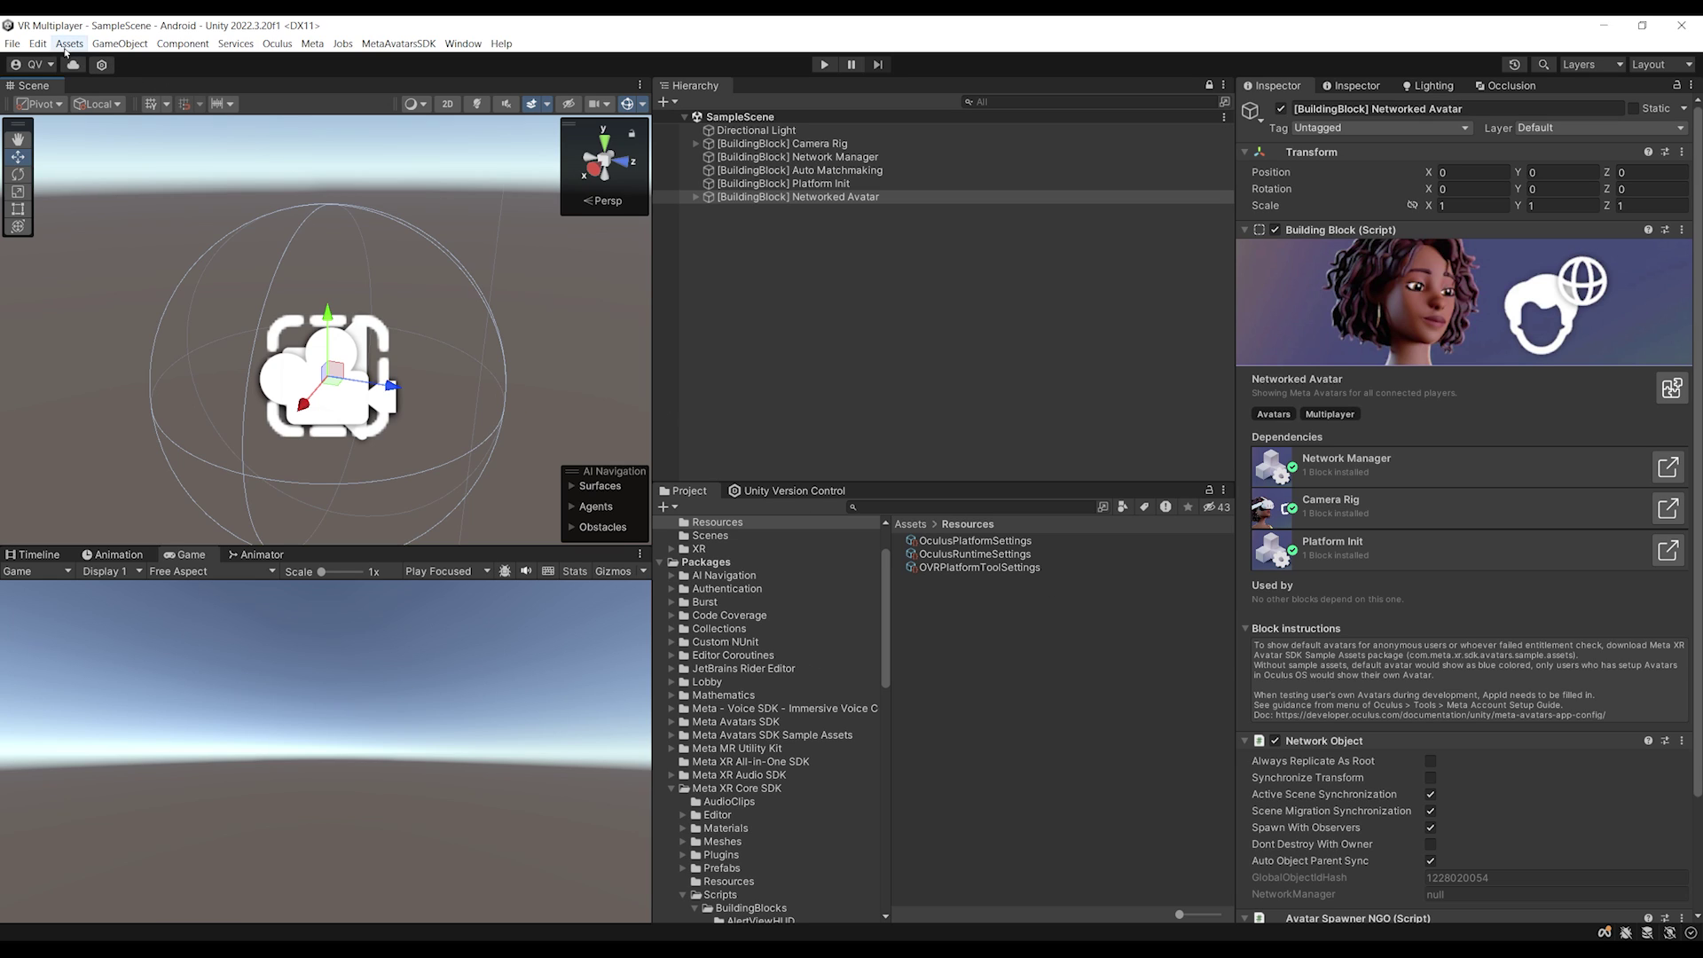
pyautogui.click(11, 45)
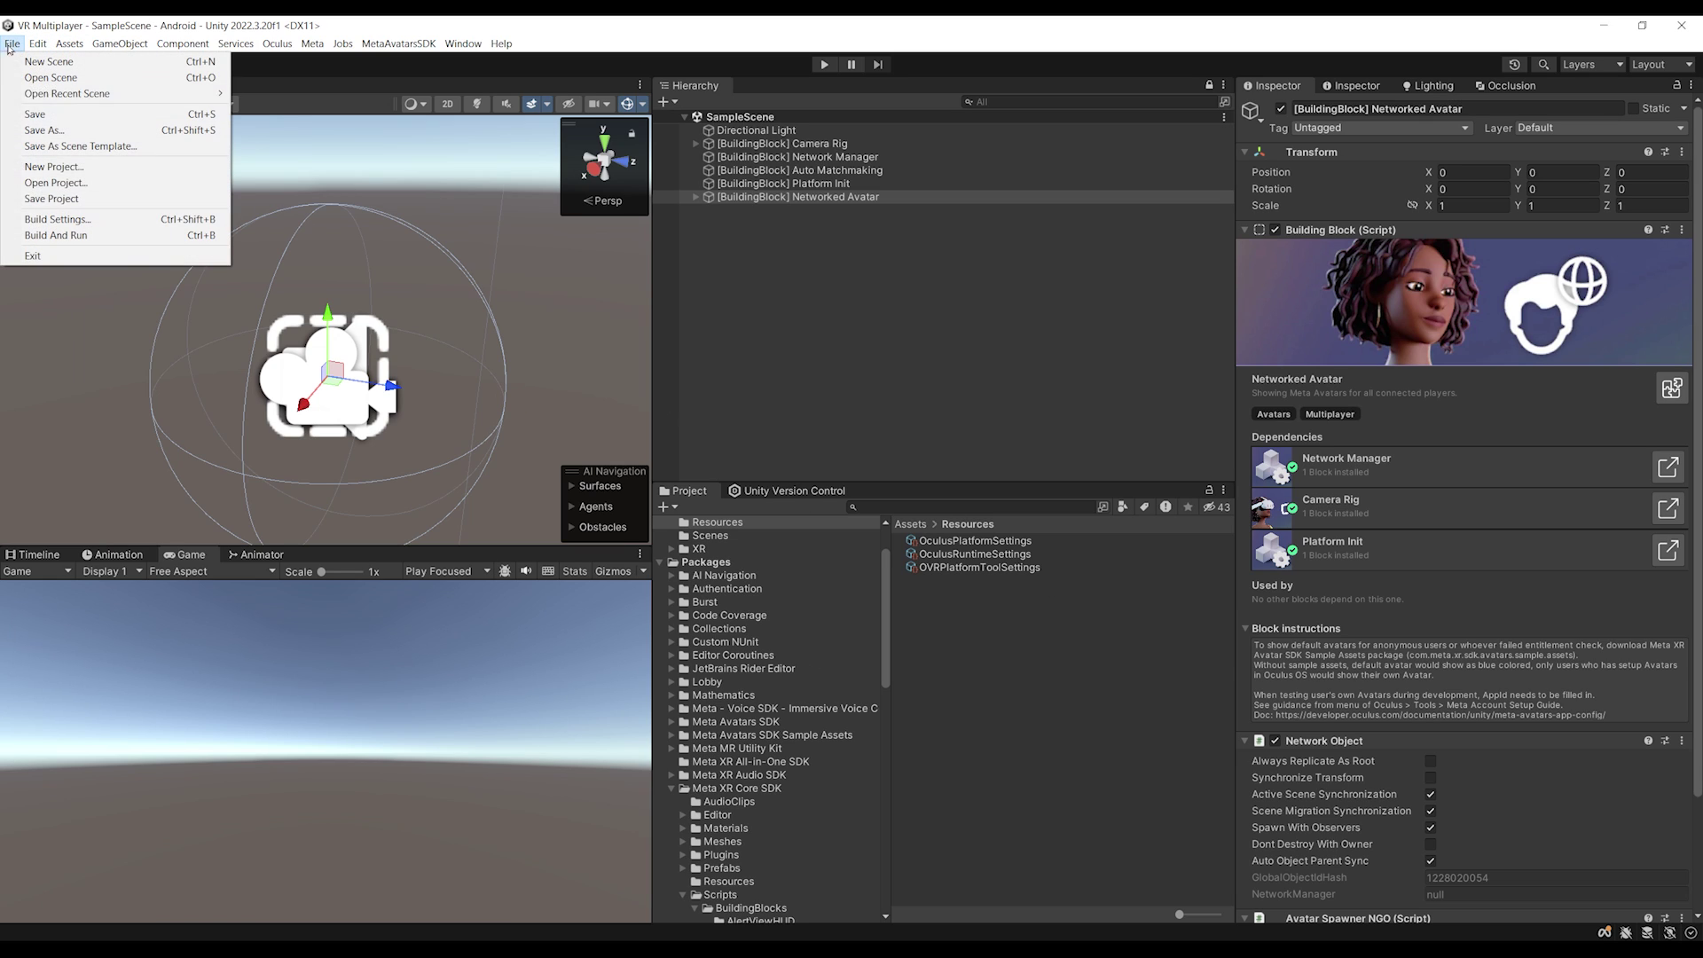
pyautogui.click(62, 219)
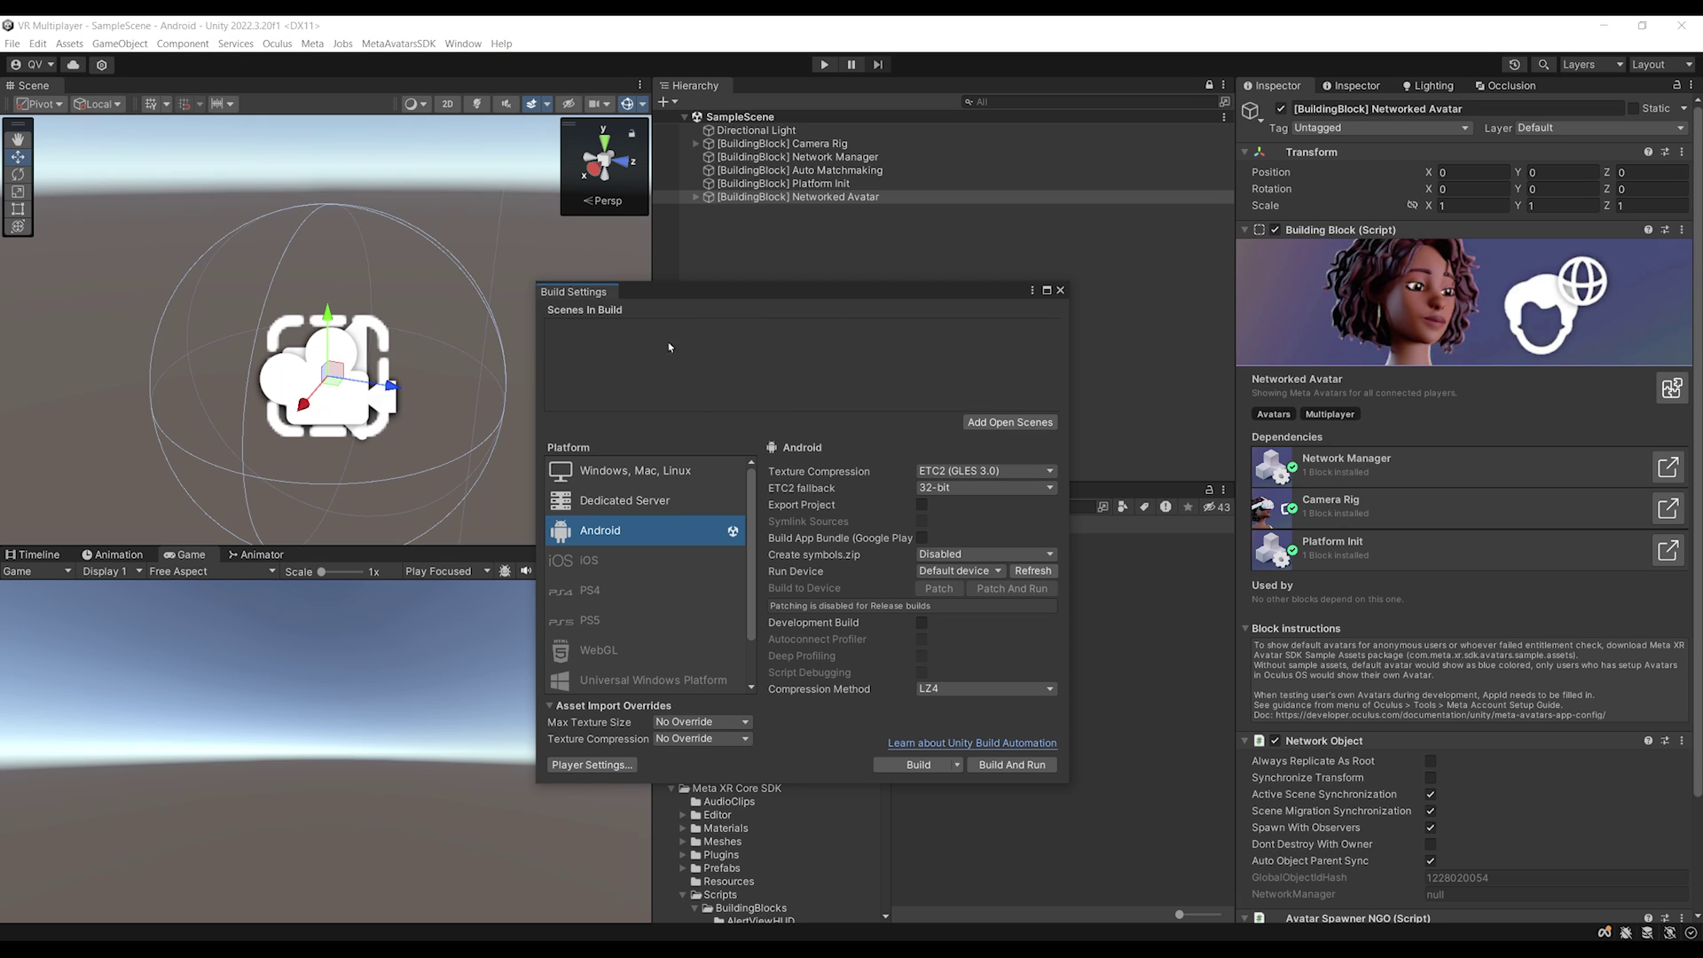
pyautogui.click(1019, 424)
pyautogui.click(997, 766)
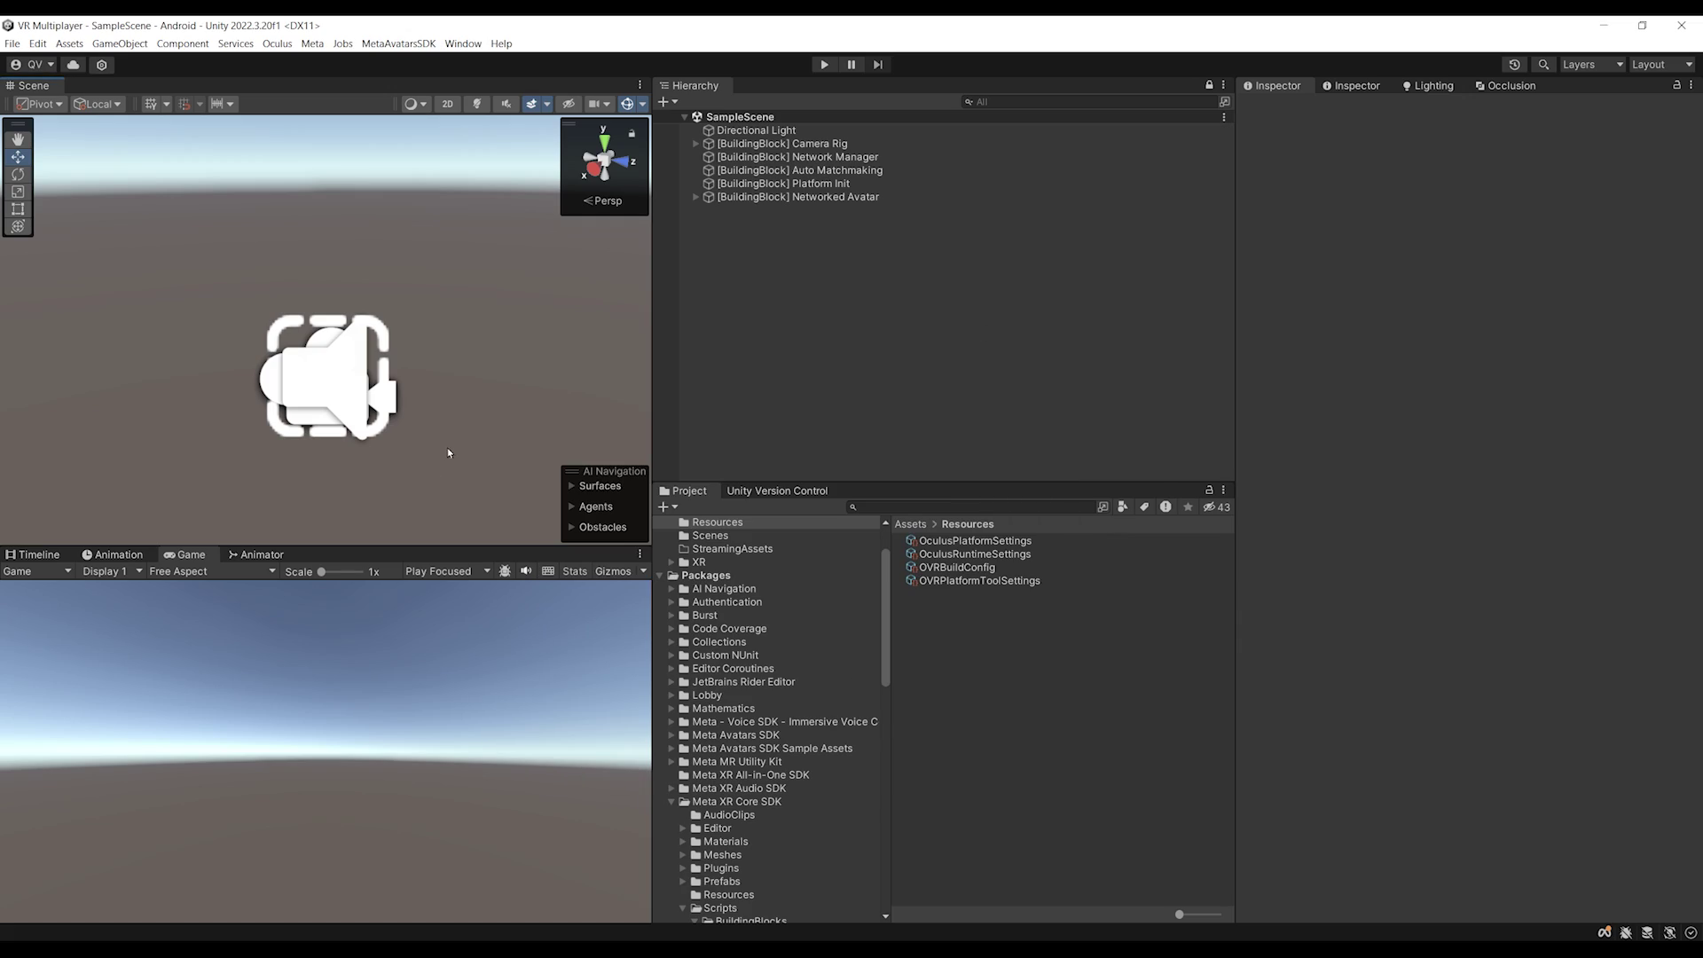
# Test the scene in Play mode, inspecting the LocalAvatar and RemoteAvatar objects and the spawned avatar, and stop Play mode.
pyautogui.click(825, 64)
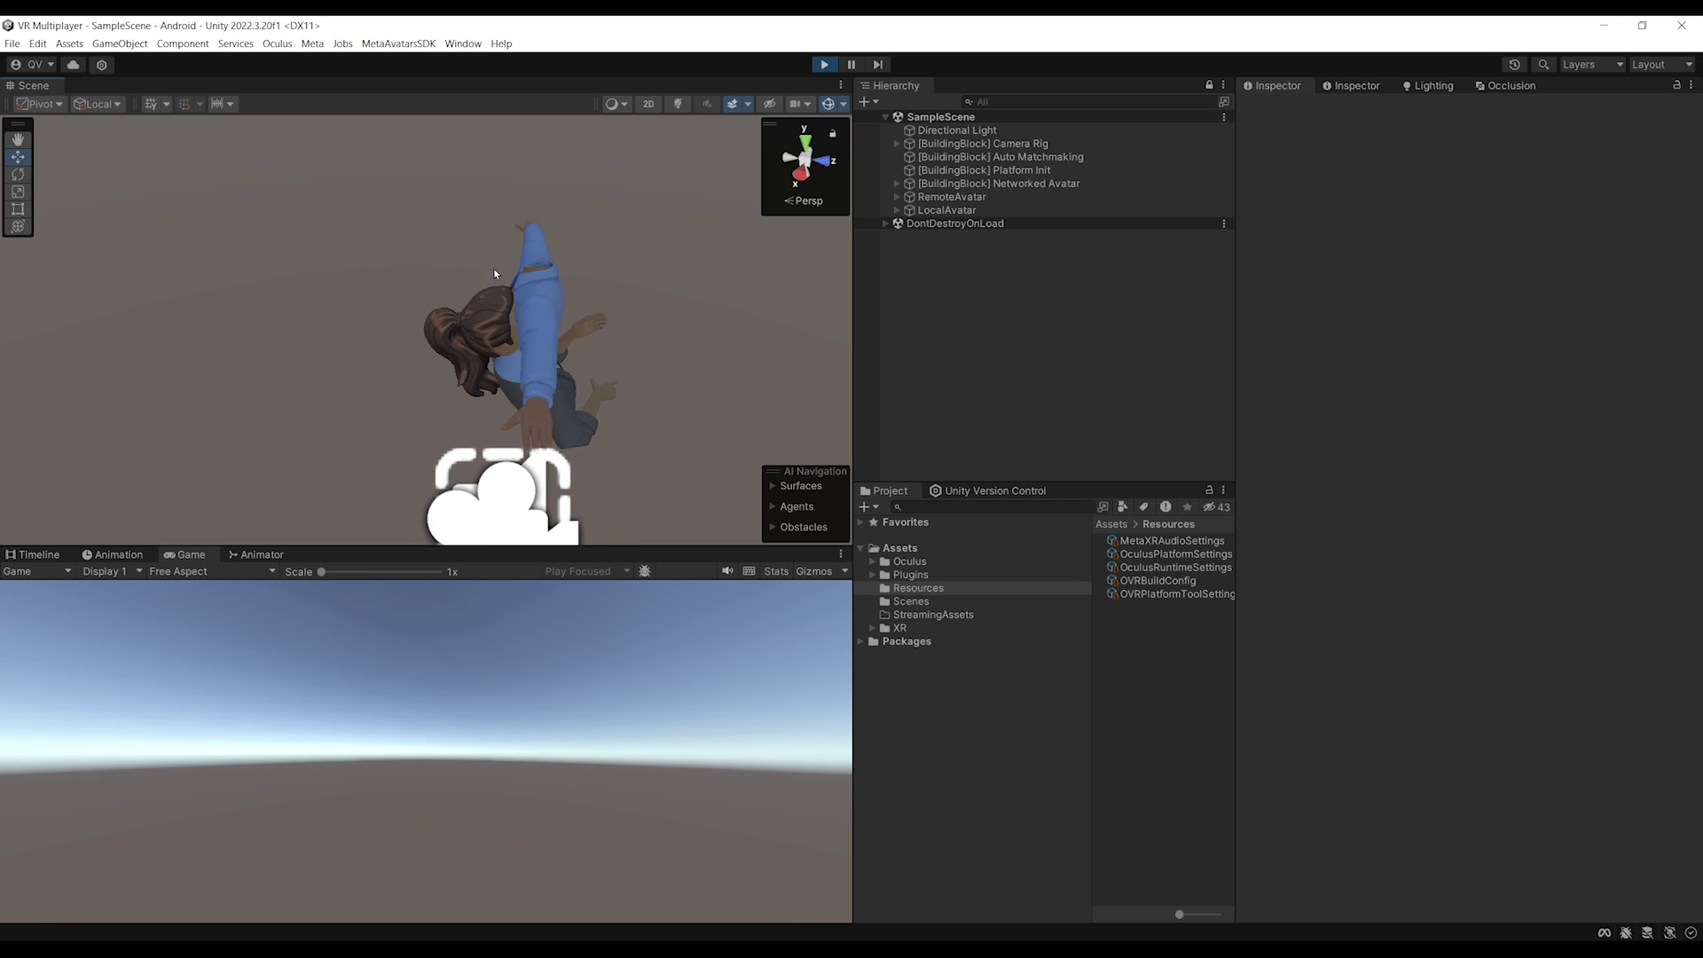
pyautogui.click(947, 211)
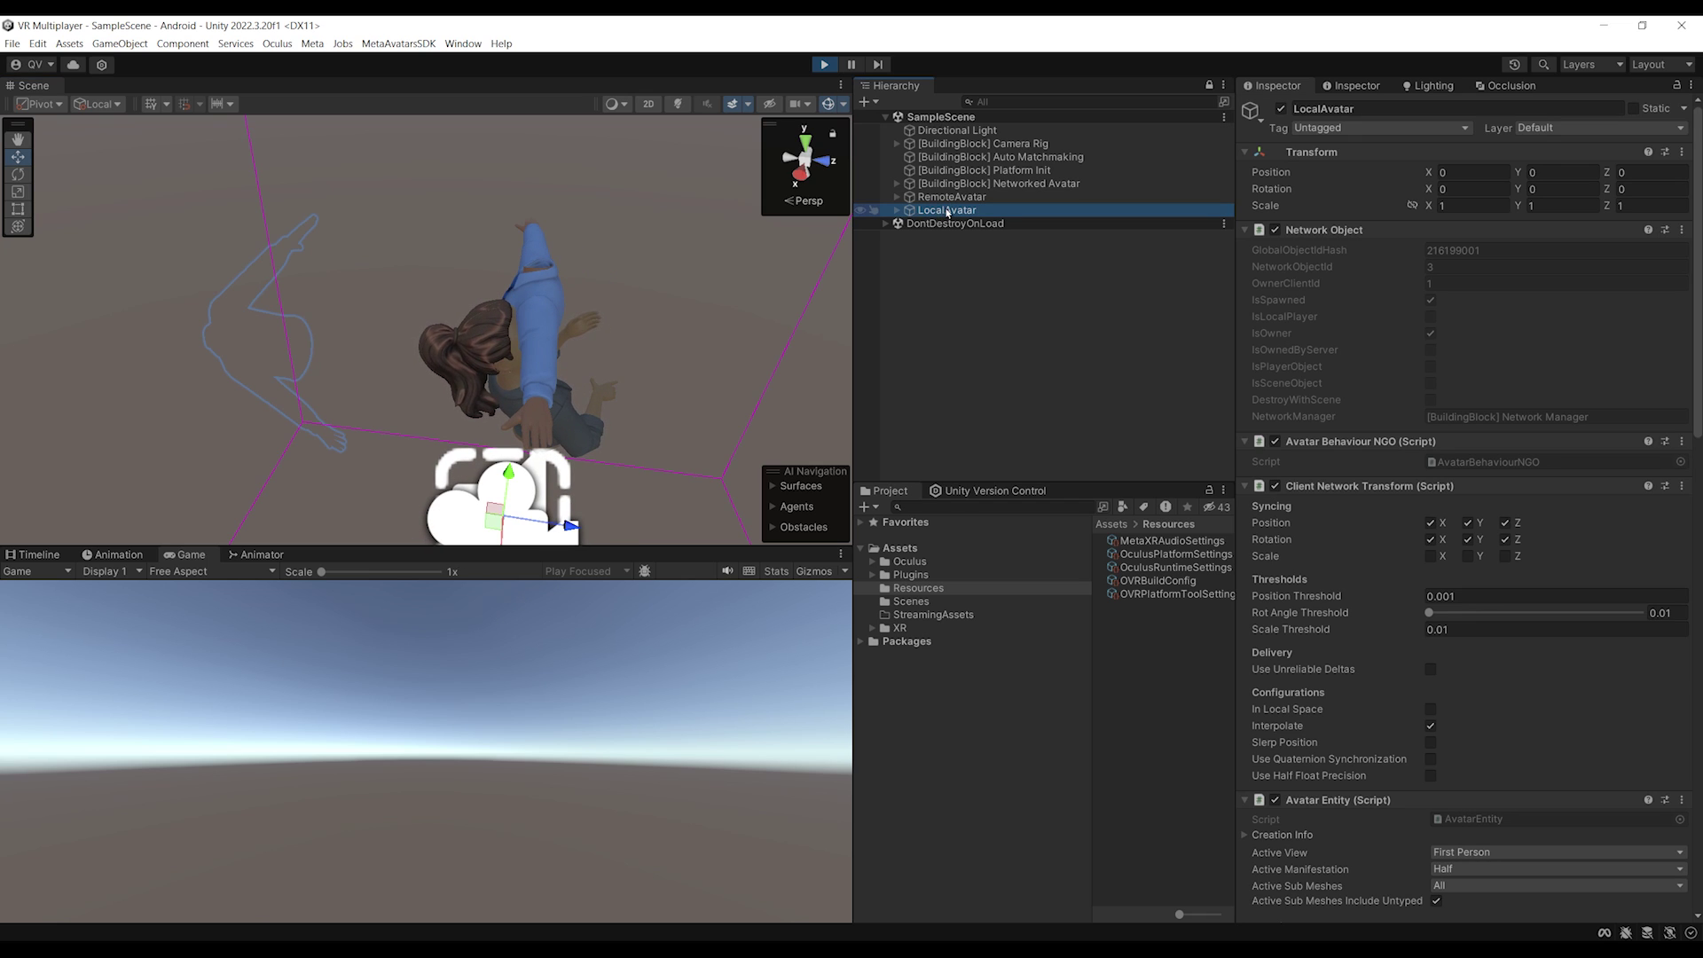
pyautogui.click(976, 184)
pyautogui.click(952, 197)
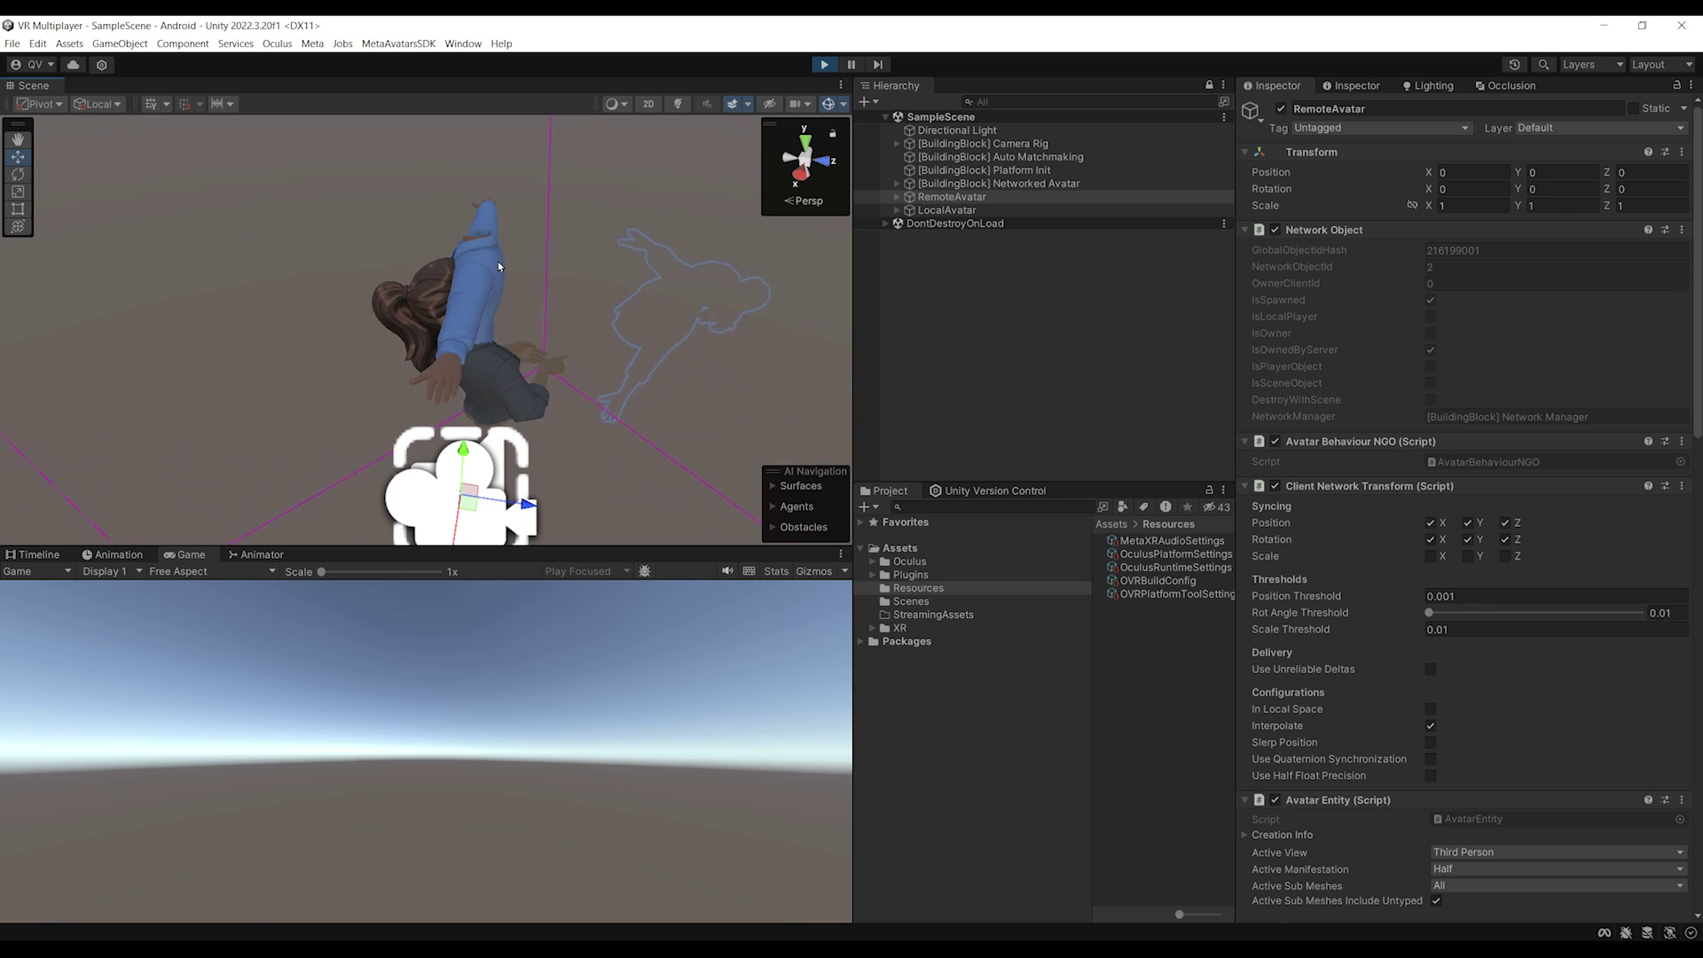
pyautogui.keyDown('alt'); pyautogui.moveTo(433, 332); pyautogui.dragTo(675, 222); pyautogui.keyUp('alt')
pyautogui.click(824, 65)
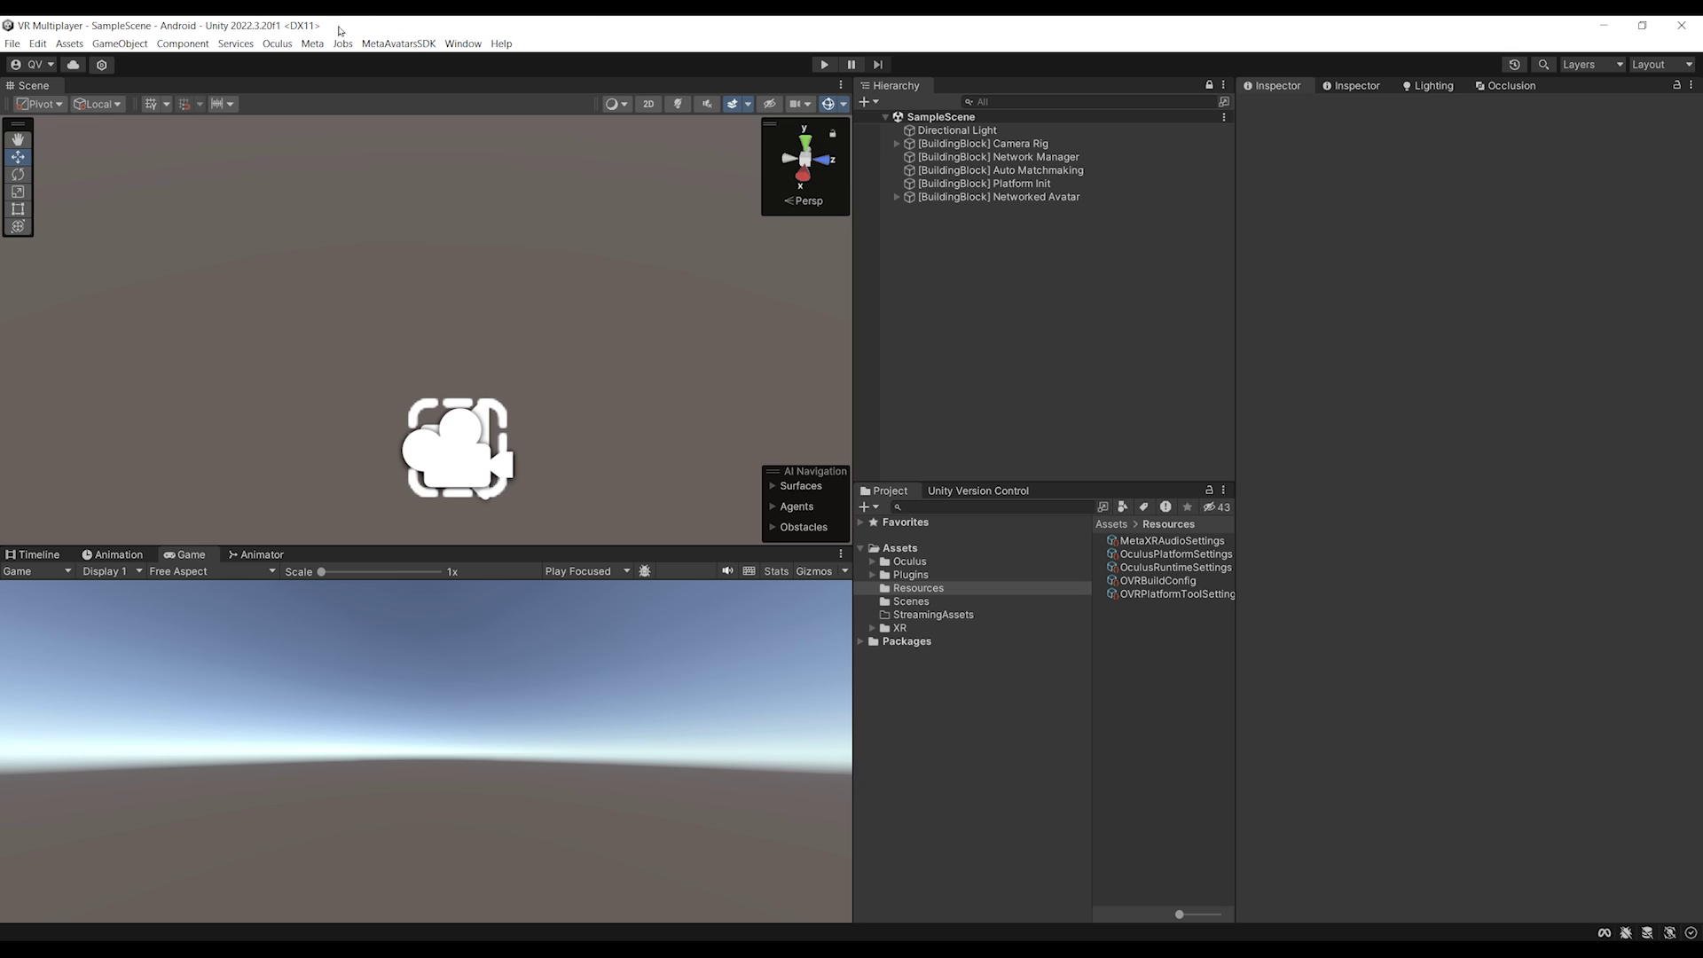
# Activate the Meta XR Simulator for the project.
pyautogui.click(277, 43)
pyautogui.moveTo(300, 63)
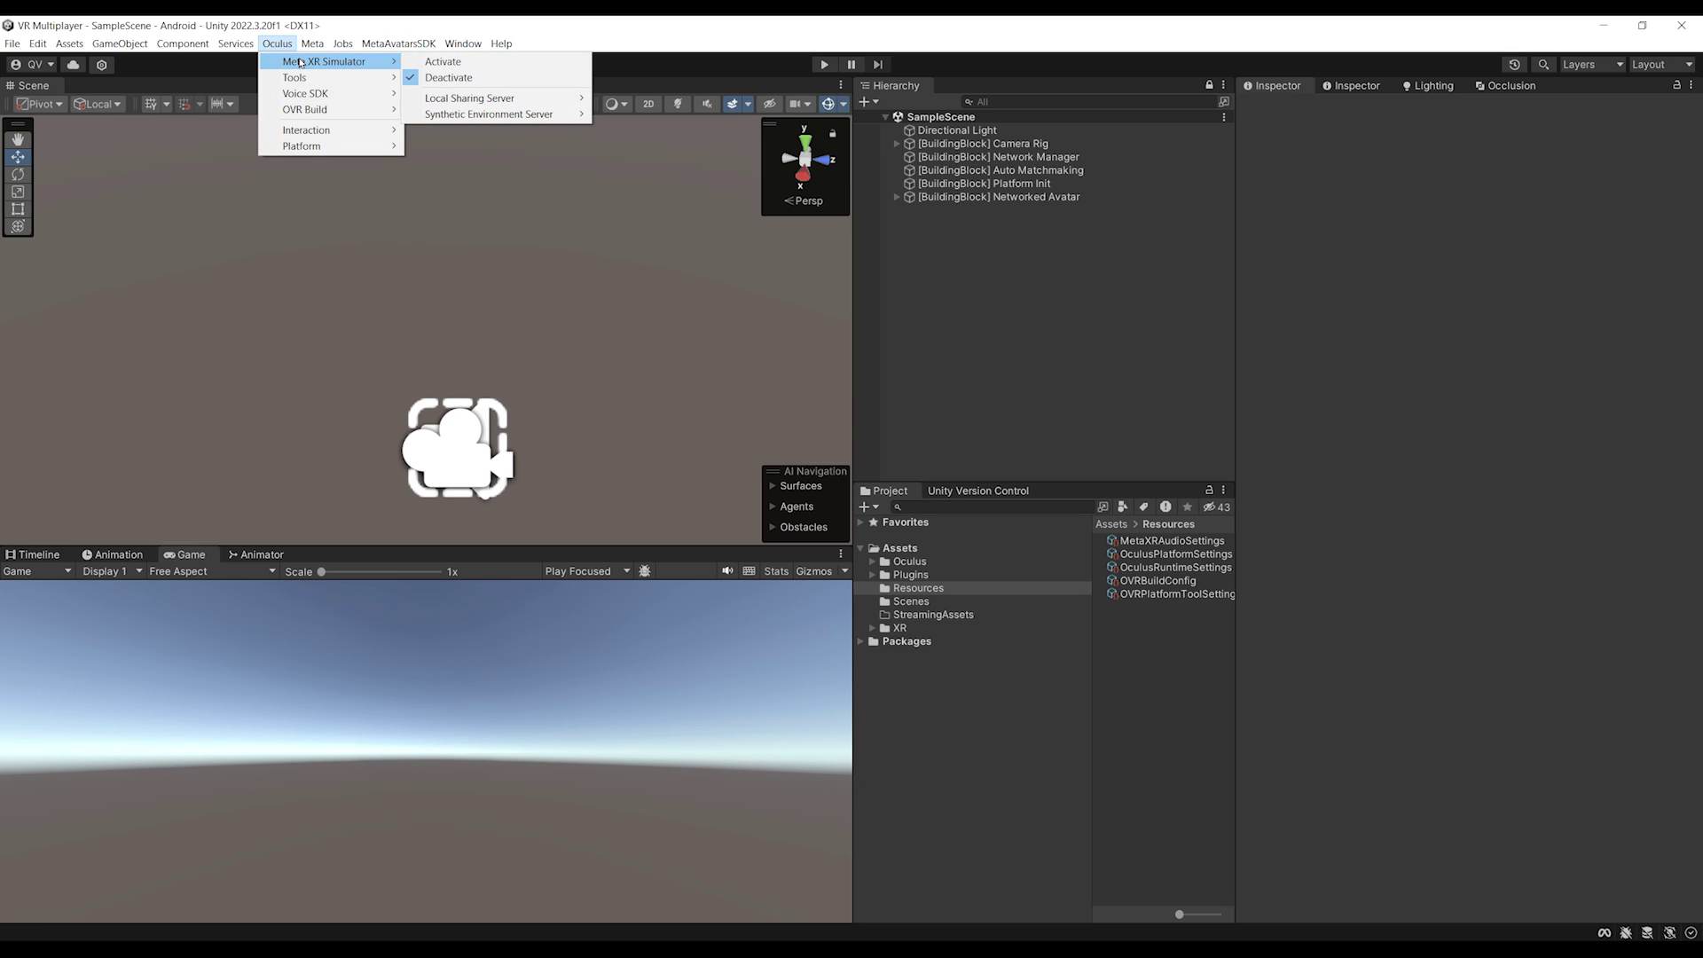
pyautogui.click(426, 62)
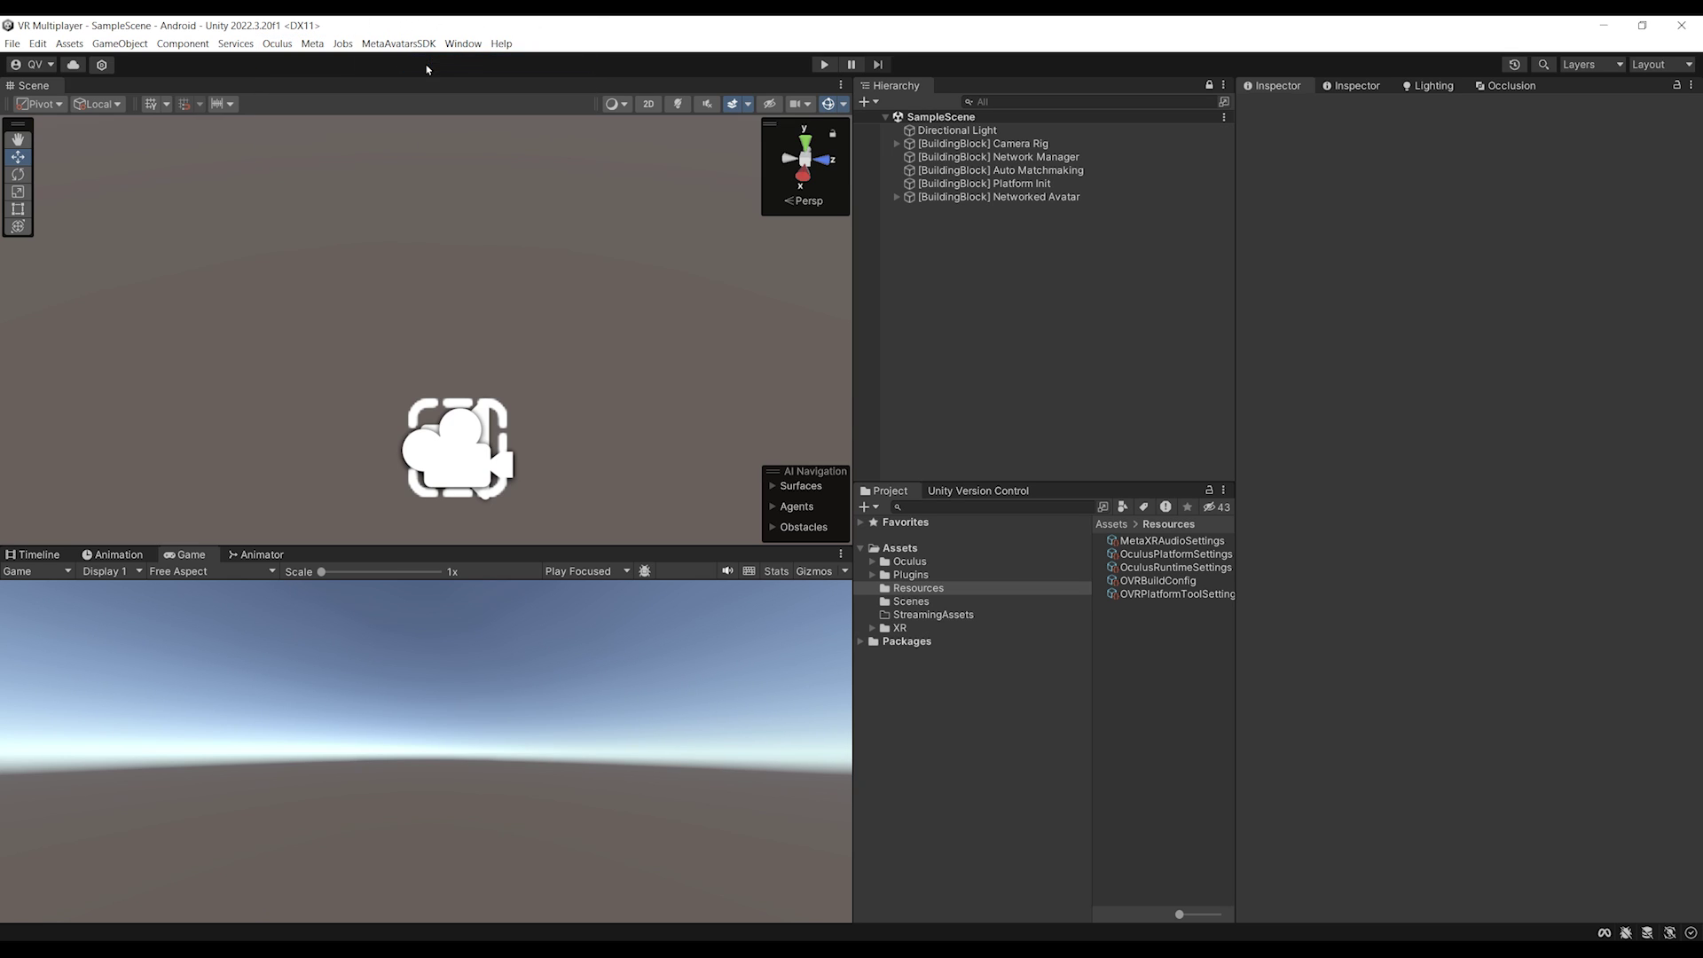
# Run the scene in the Meta XR Simulator, checking the spawned avatar in the Scene view while moving the simulated view.
pyautogui.click(824, 65)
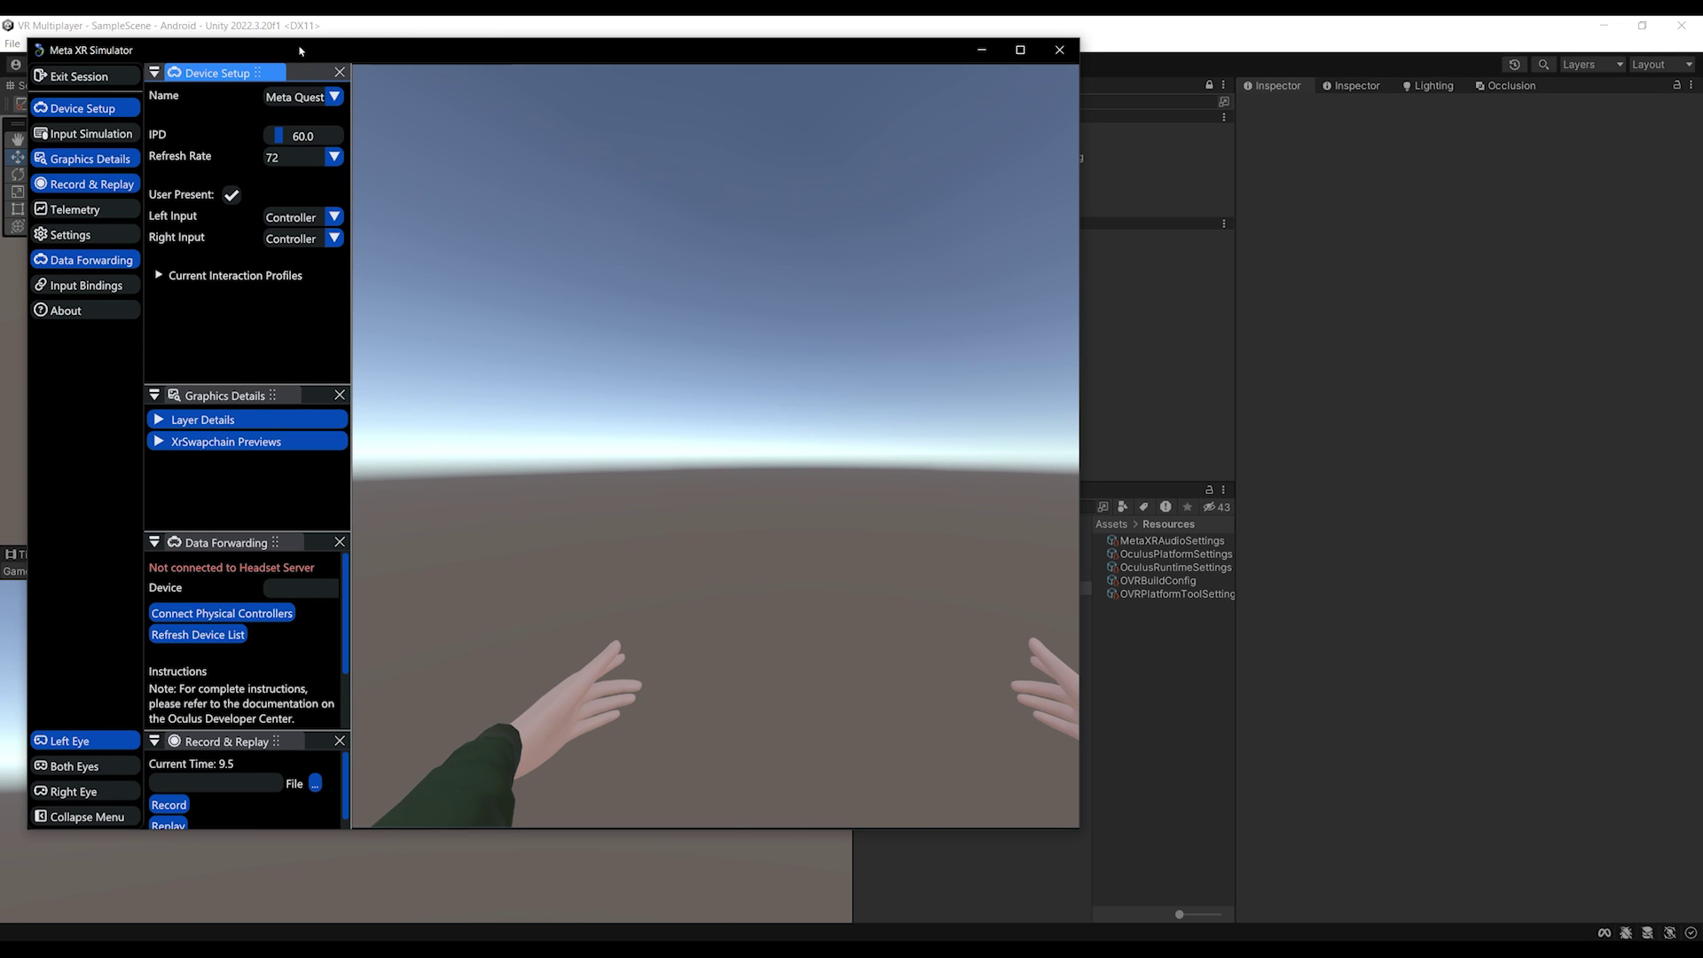
pyautogui.moveTo(307, 52); pyautogui.dragTo(527, 86)
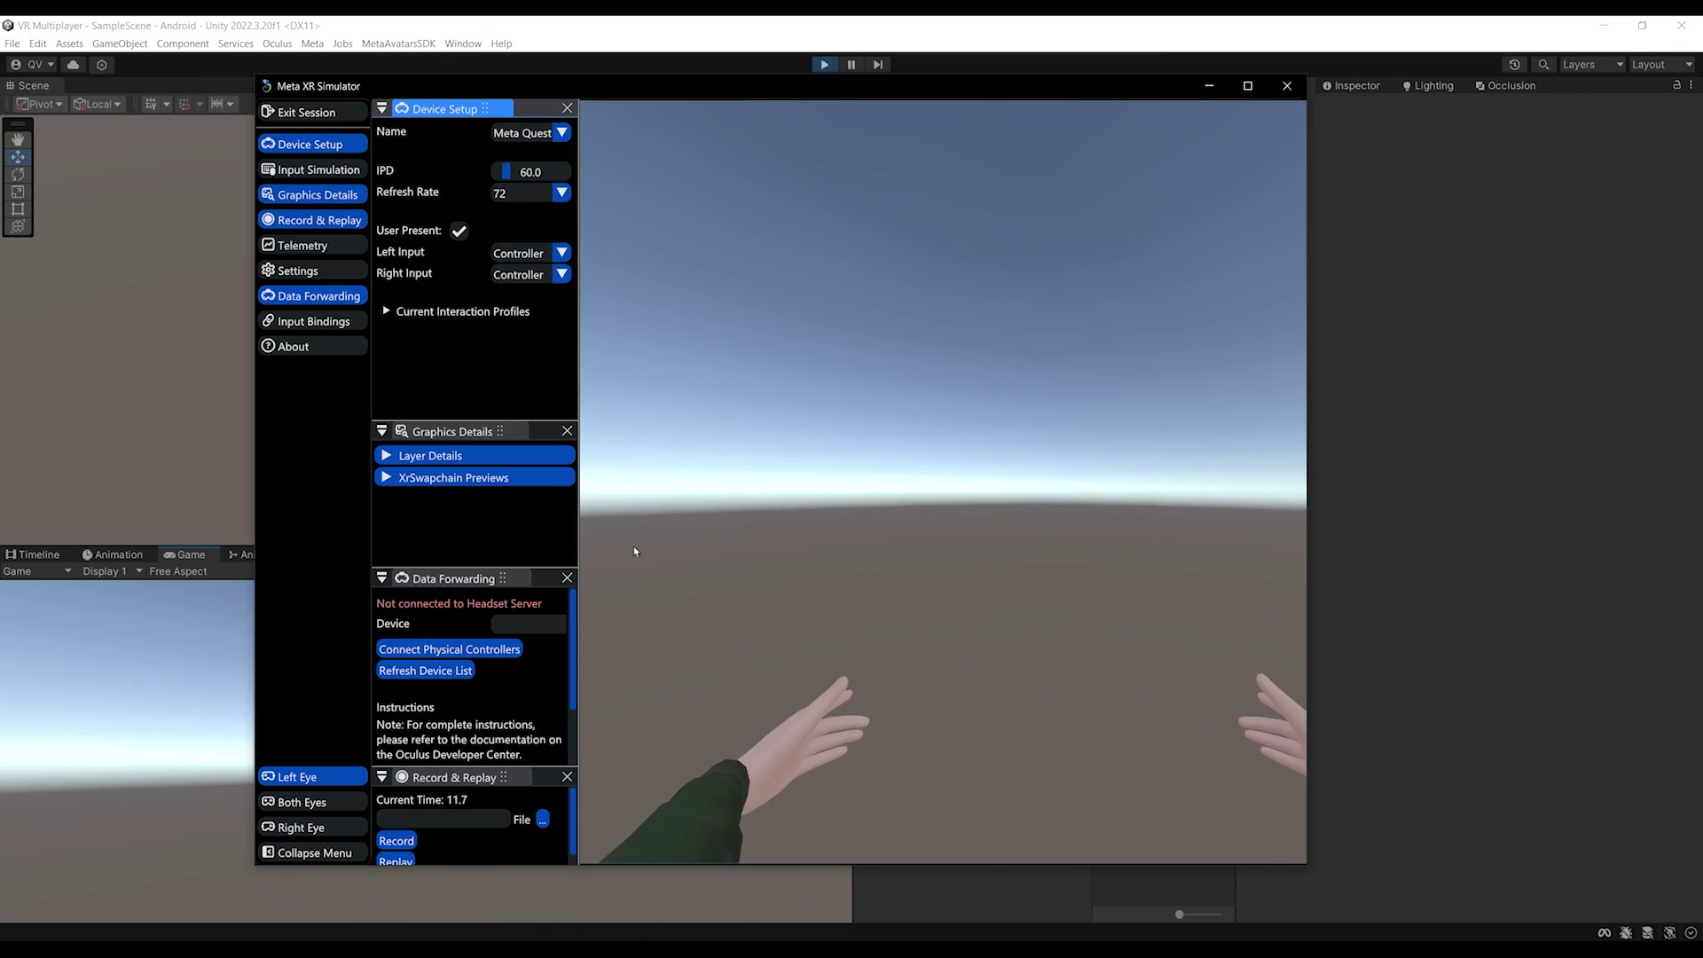
pyautogui.click(250, 393)
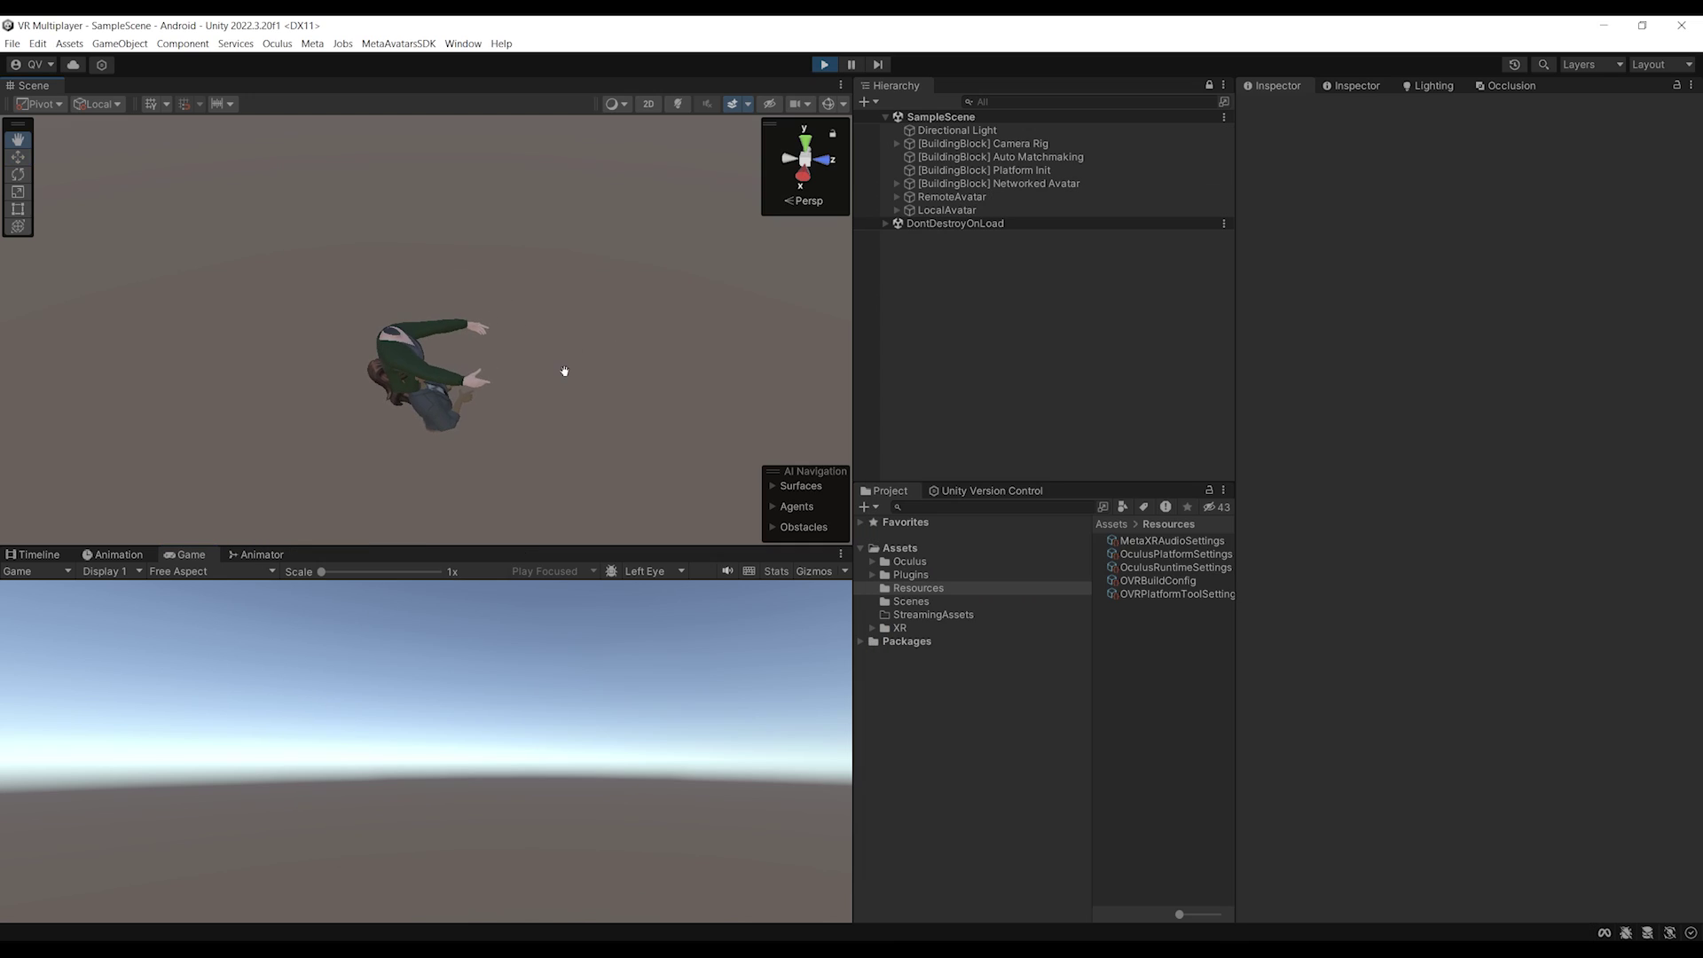
pyautogui.click(723, 887)
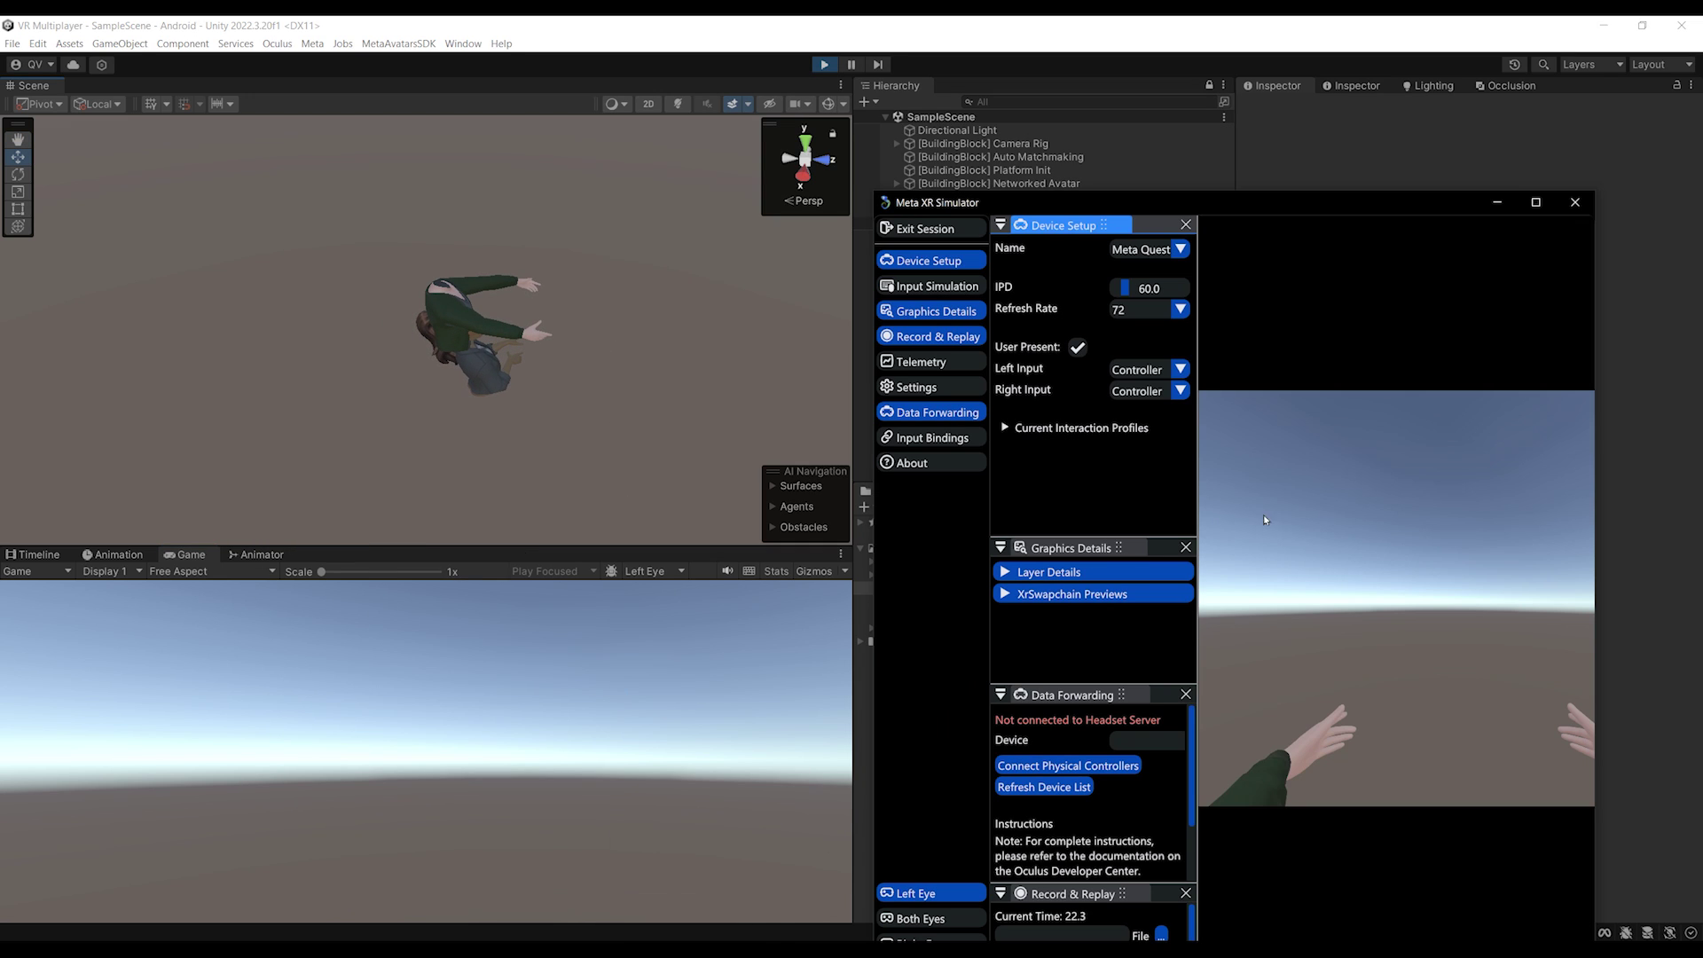
pyautogui.moveTo(1354, 678); pyautogui.dragTo(1172, 639, button='right')
pyautogui.moveTo(1355, 628); pyautogui.dragTo(1284, 434, button='right')
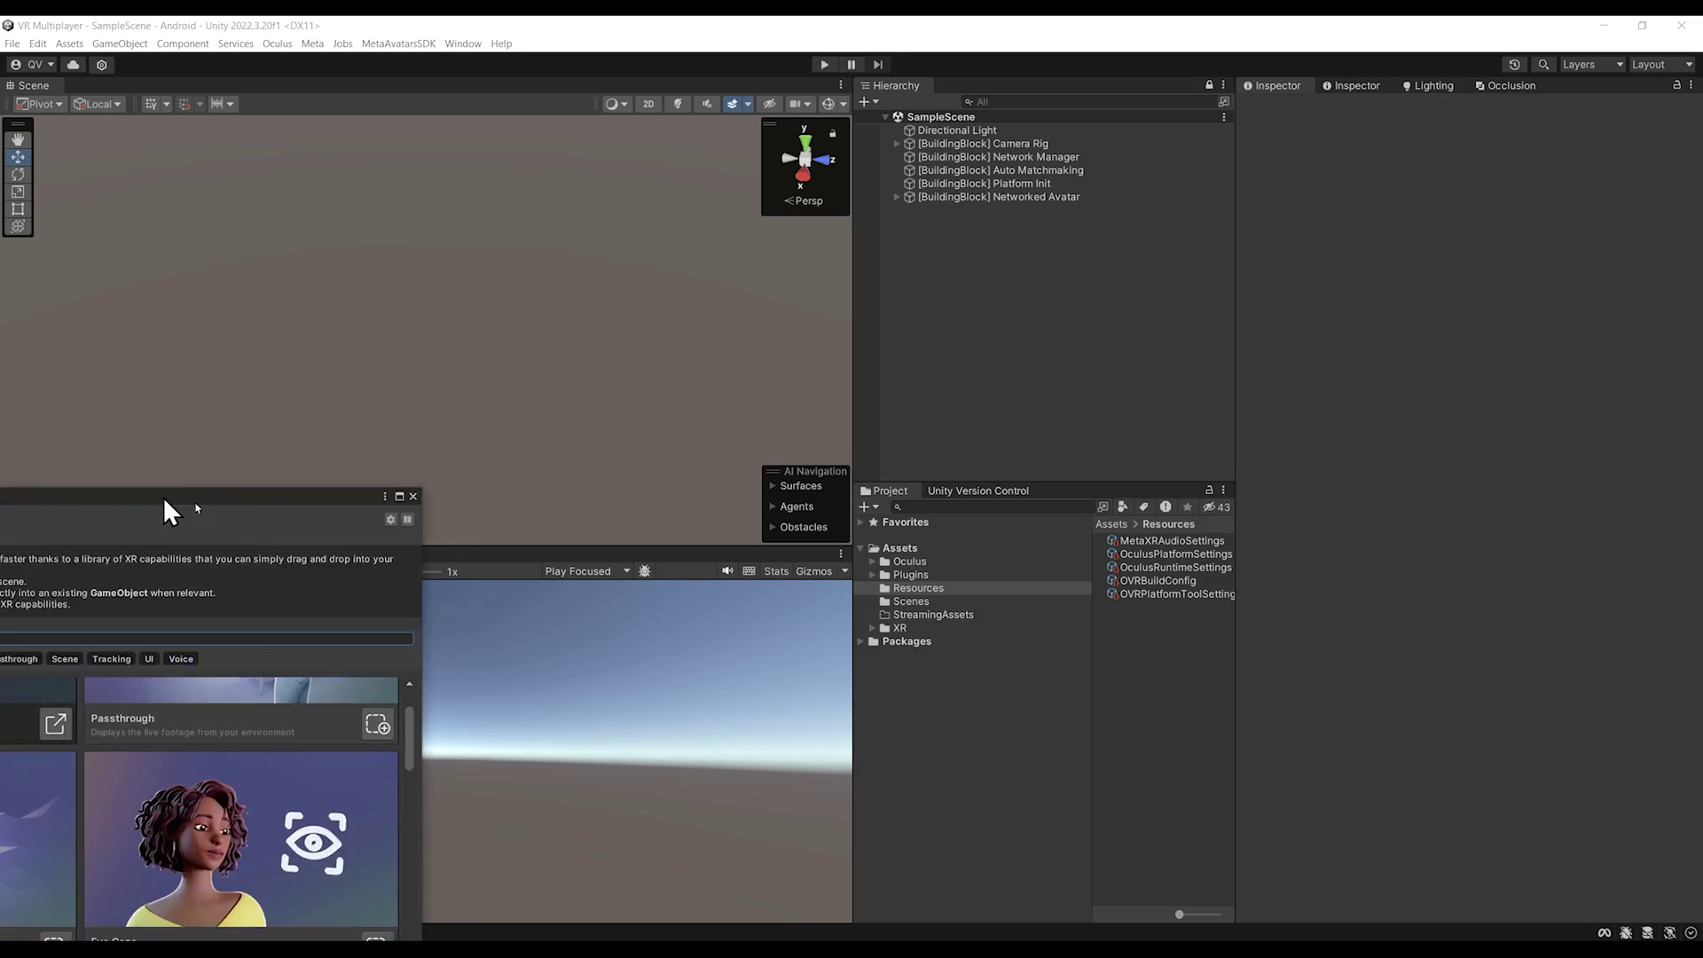
# Add the Networked Grabbable Object multiplayer block to the scene with Use Gravity off, and close the Building Blocks window.
pyautogui.moveTo(164, 505); pyautogui.dragTo(894, 198)
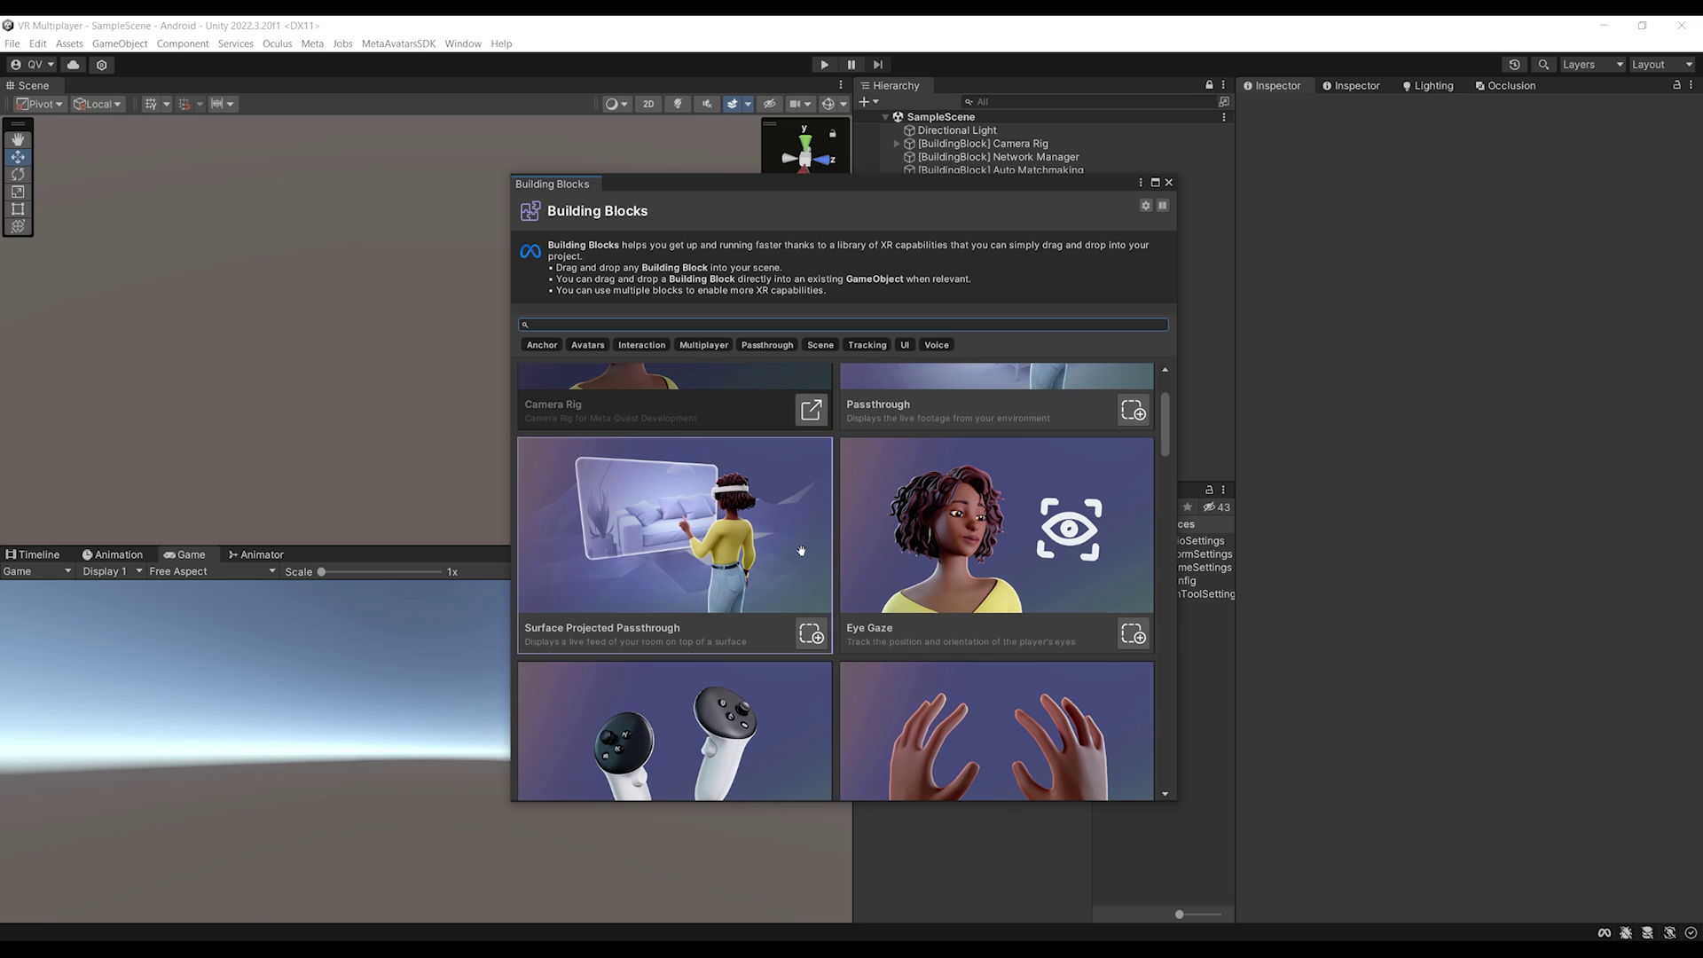
pyautogui.scroll(3, 685, 368)
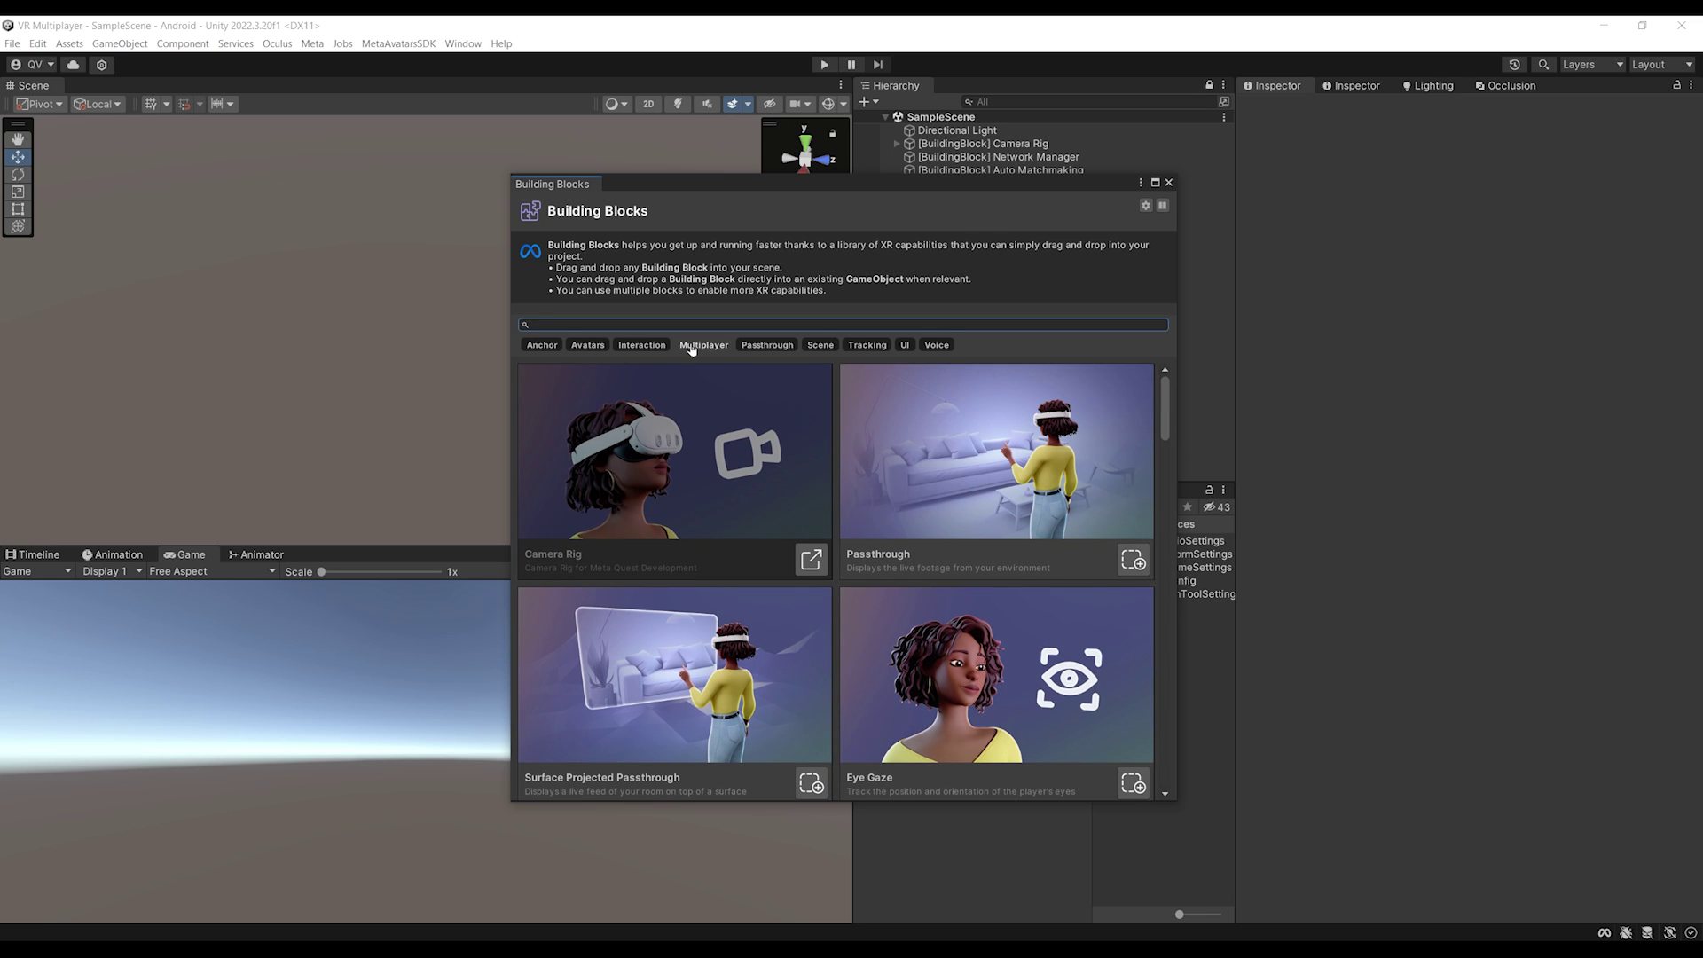
pyautogui.click(692, 346)
pyautogui.moveTo(814, 197); pyautogui.dragTo(348, 197)
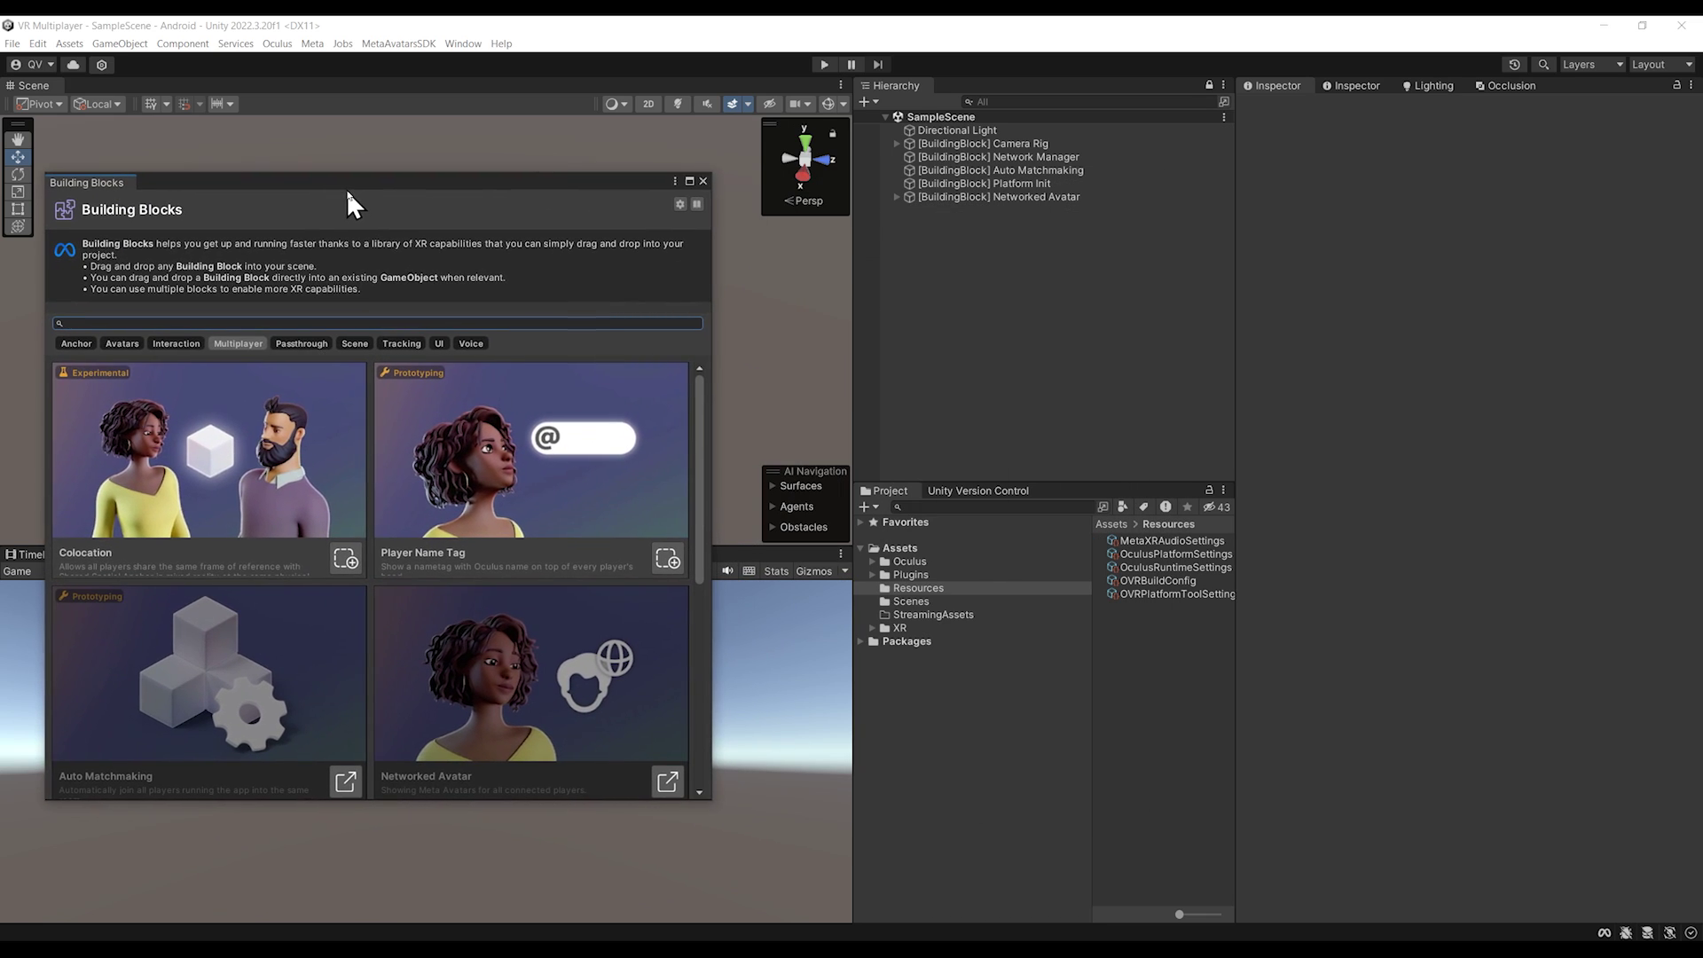
pyautogui.scroll(-3, 441, 523)
pyautogui.scroll(-2, 441, 523)
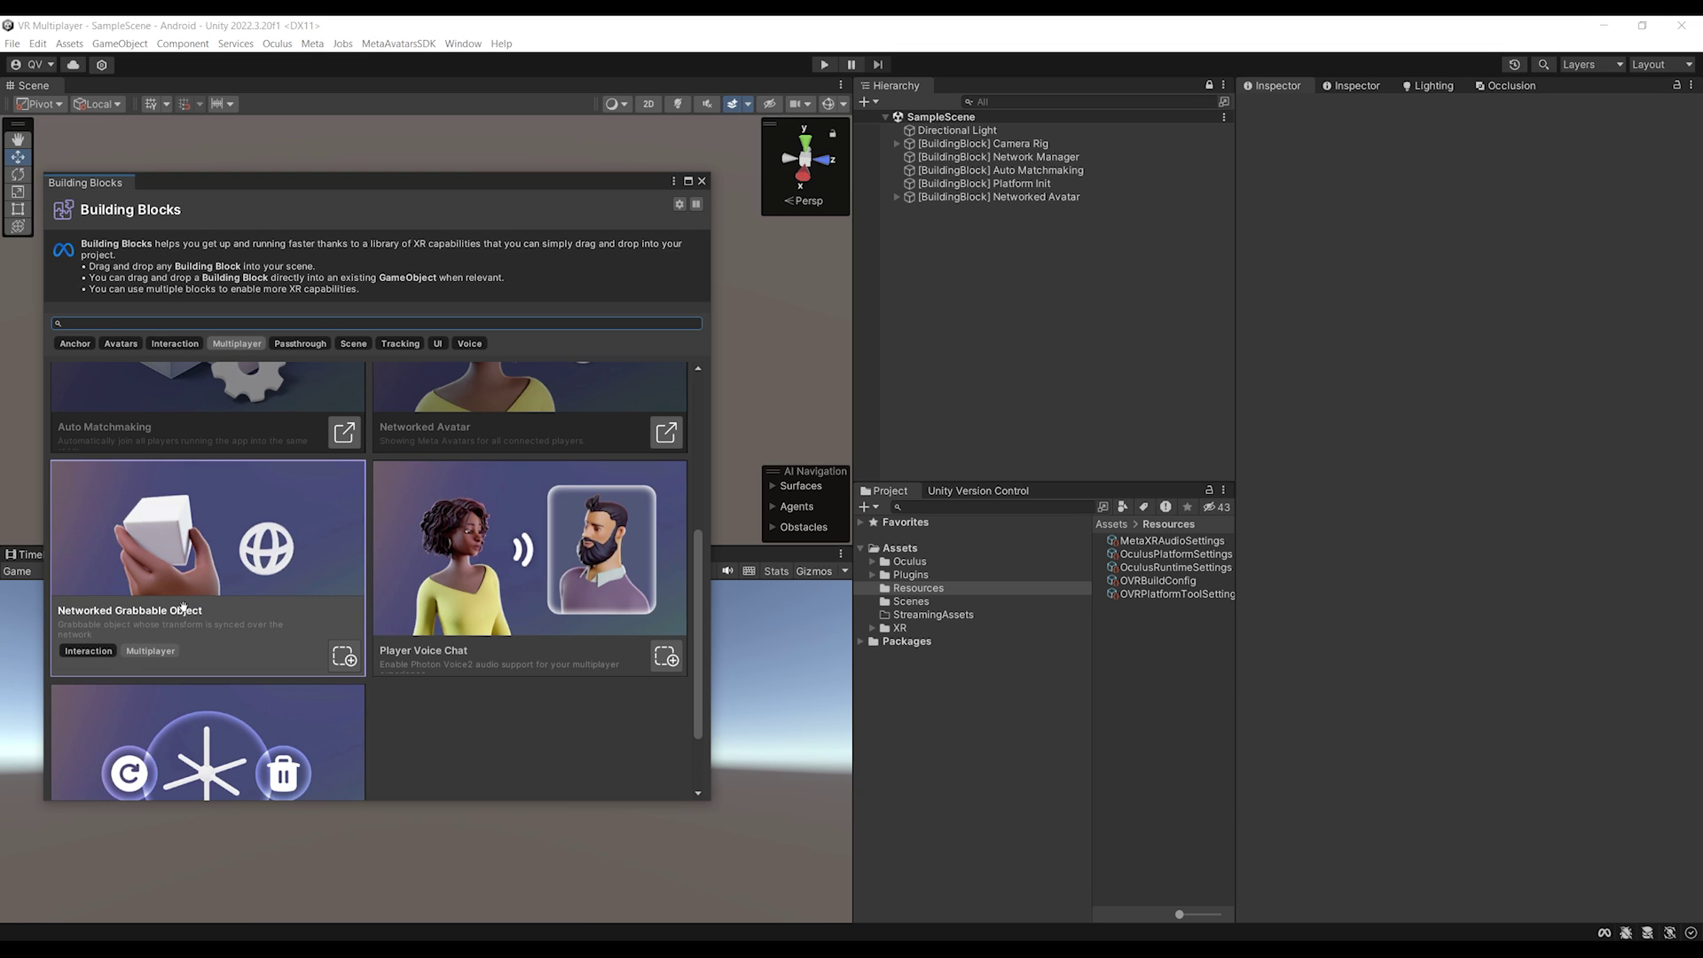
pyautogui.moveTo(183, 607); pyautogui.dragTo(943, 413)
pyautogui.moveTo(991, 326); pyautogui.dragTo(992, 326)
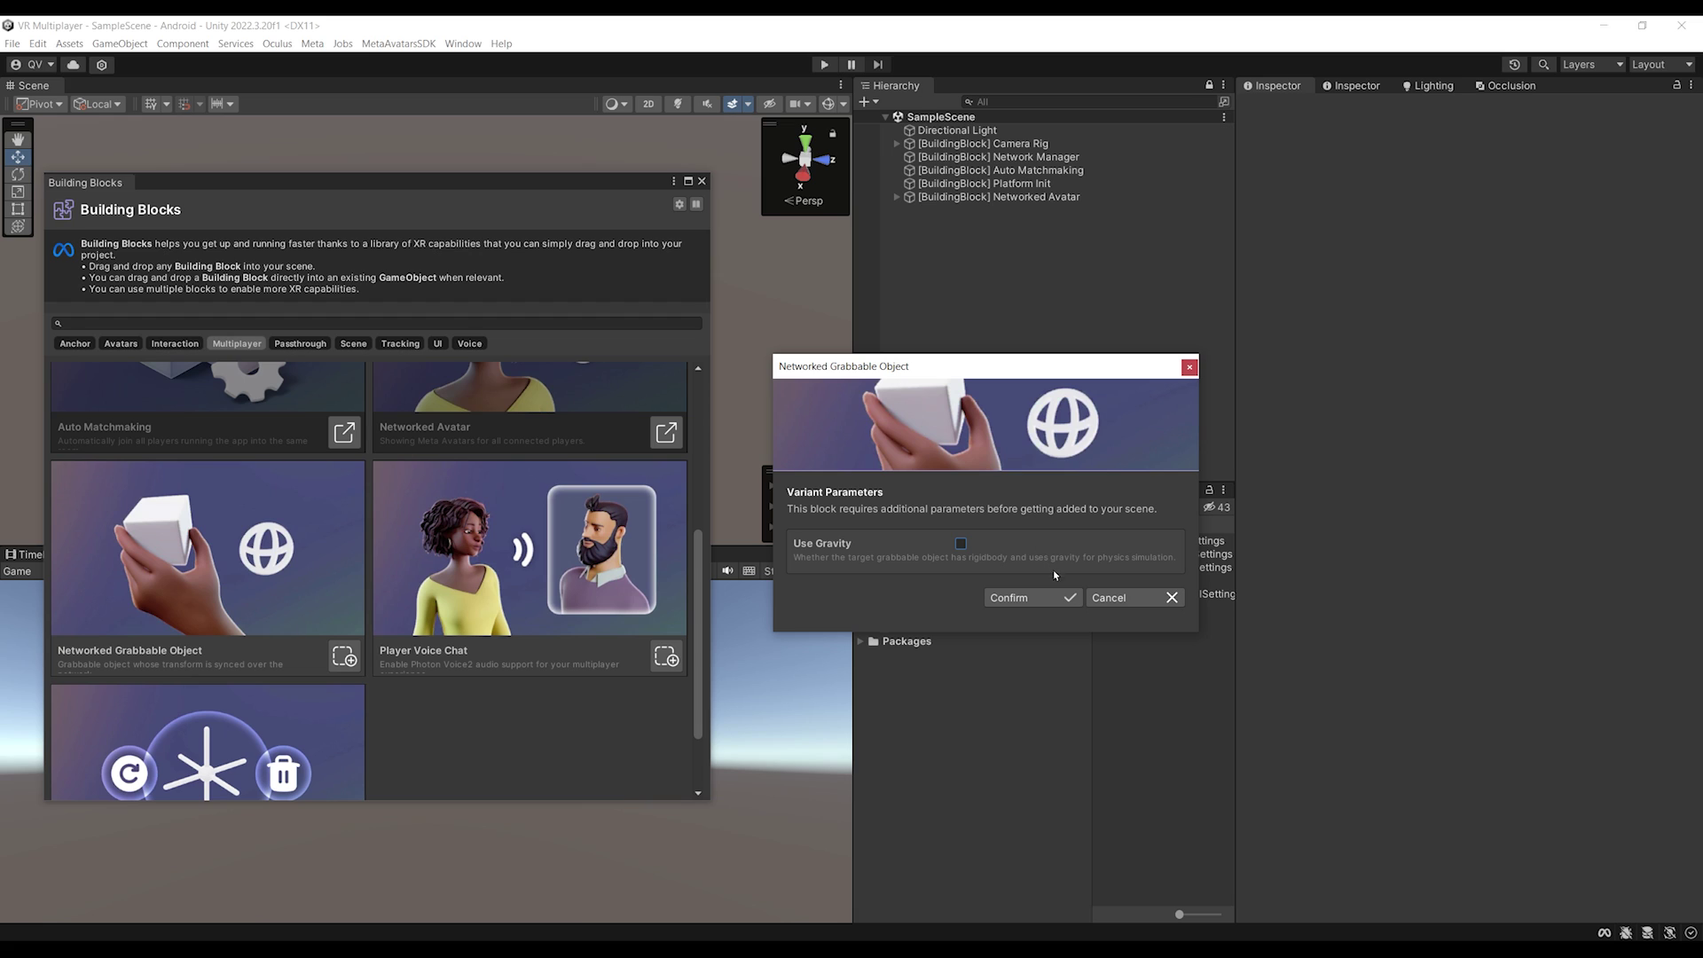
pyautogui.click(1047, 600)
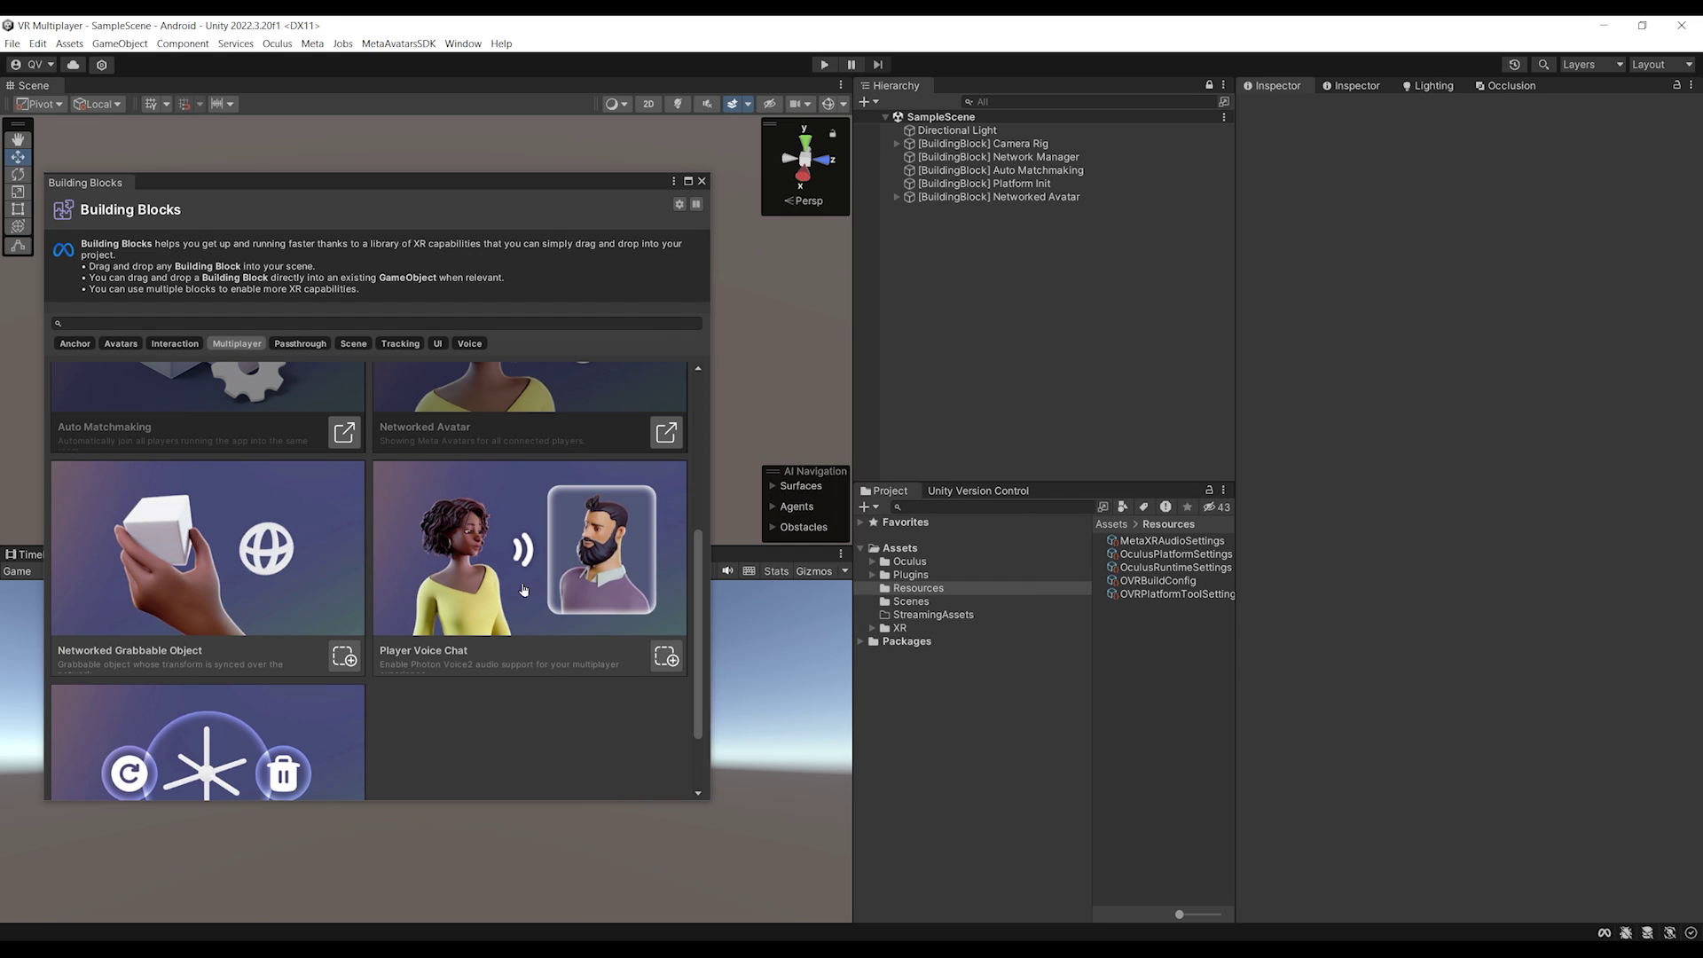
pyautogui.click(701, 182)
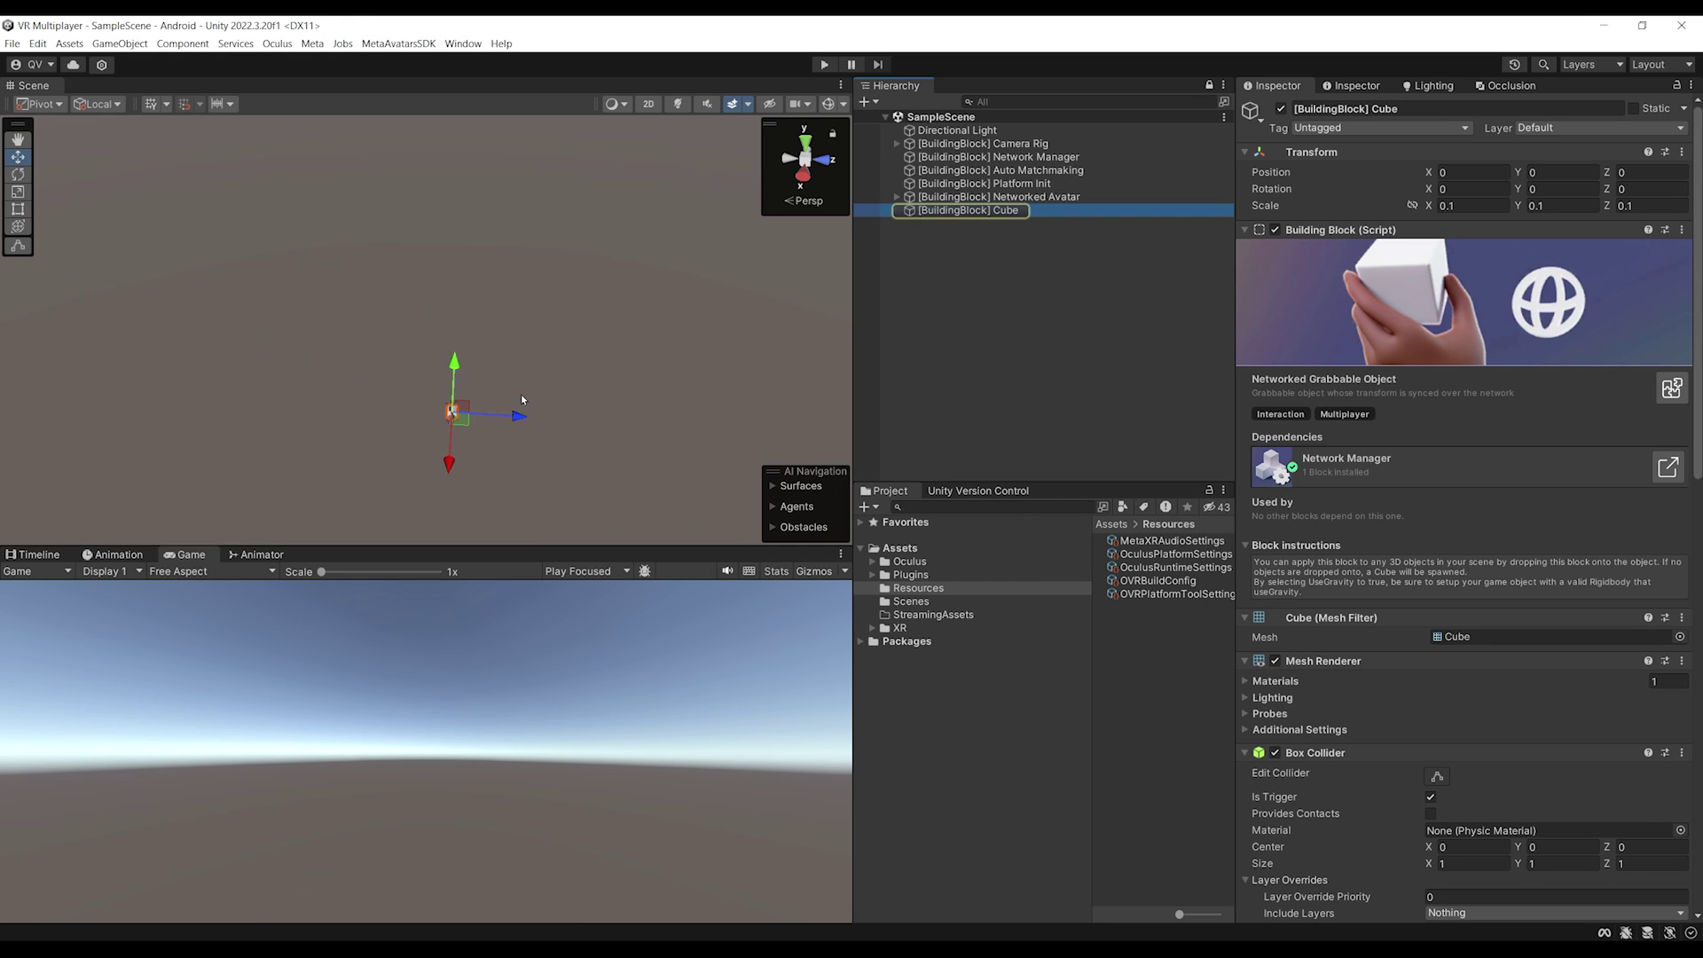
# Raise the grabbable cube above the camera rig's base to a Y position of about 1.04.
pyautogui.moveTo(510, 348); pyautogui.dragTo(502, 191)
pyautogui.moveTo(584, 290); pyautogui.dragTo(594, 312, button='middle')
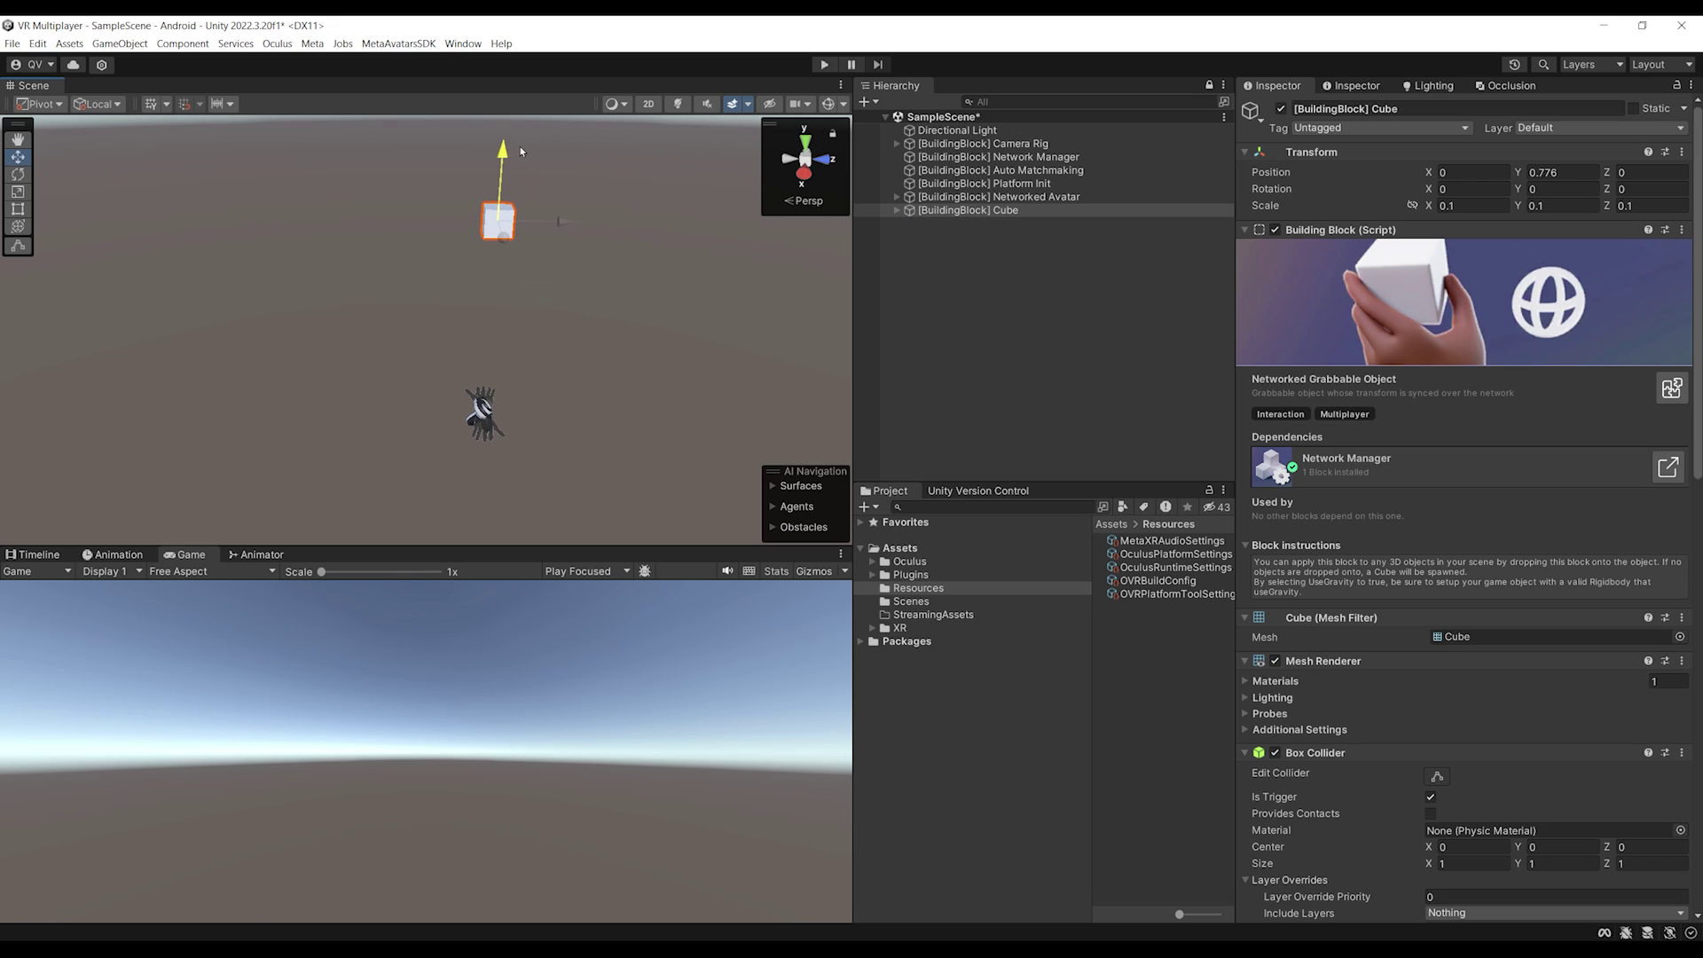
pyautogui.moveTo(522, 151); pyautogui.dragTo(518, 162)
pyautogui.moveTo(518, 161); pyautogui.dragTo(468, 240, button='middle')
pyautogui.moveTo(490, 210); pyautogui.dragTo(487, 197)
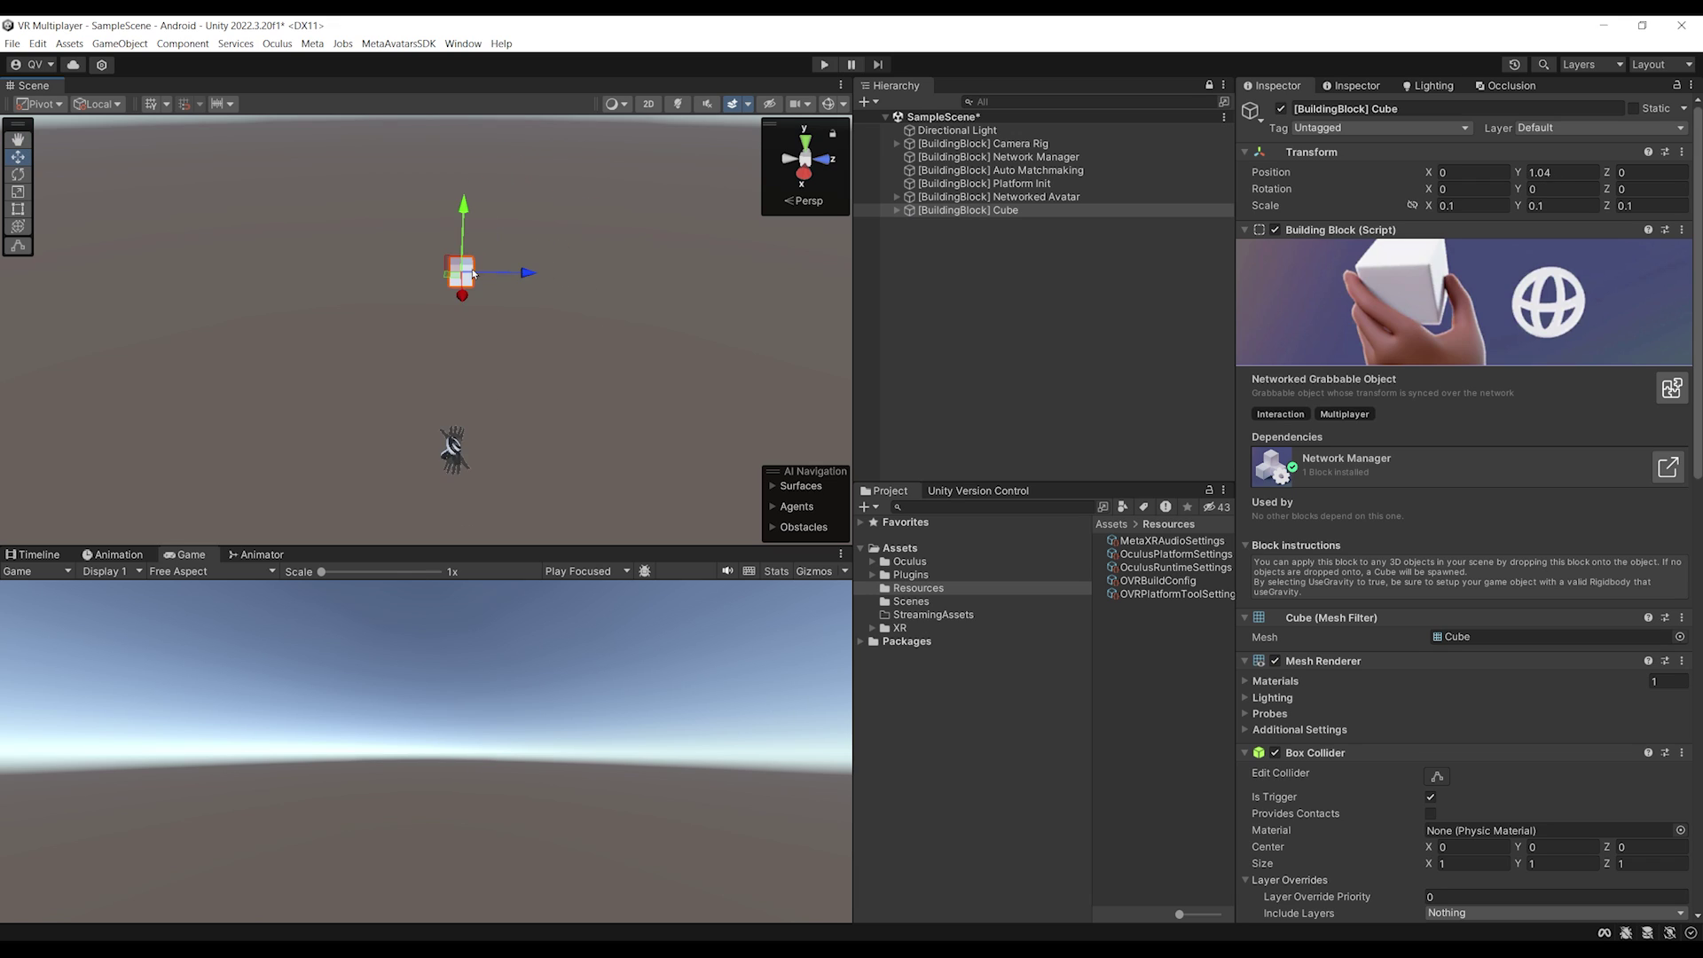
pyautogui.moveTo(479, 293); pyautogui.dragTo(497, 266, button='right')
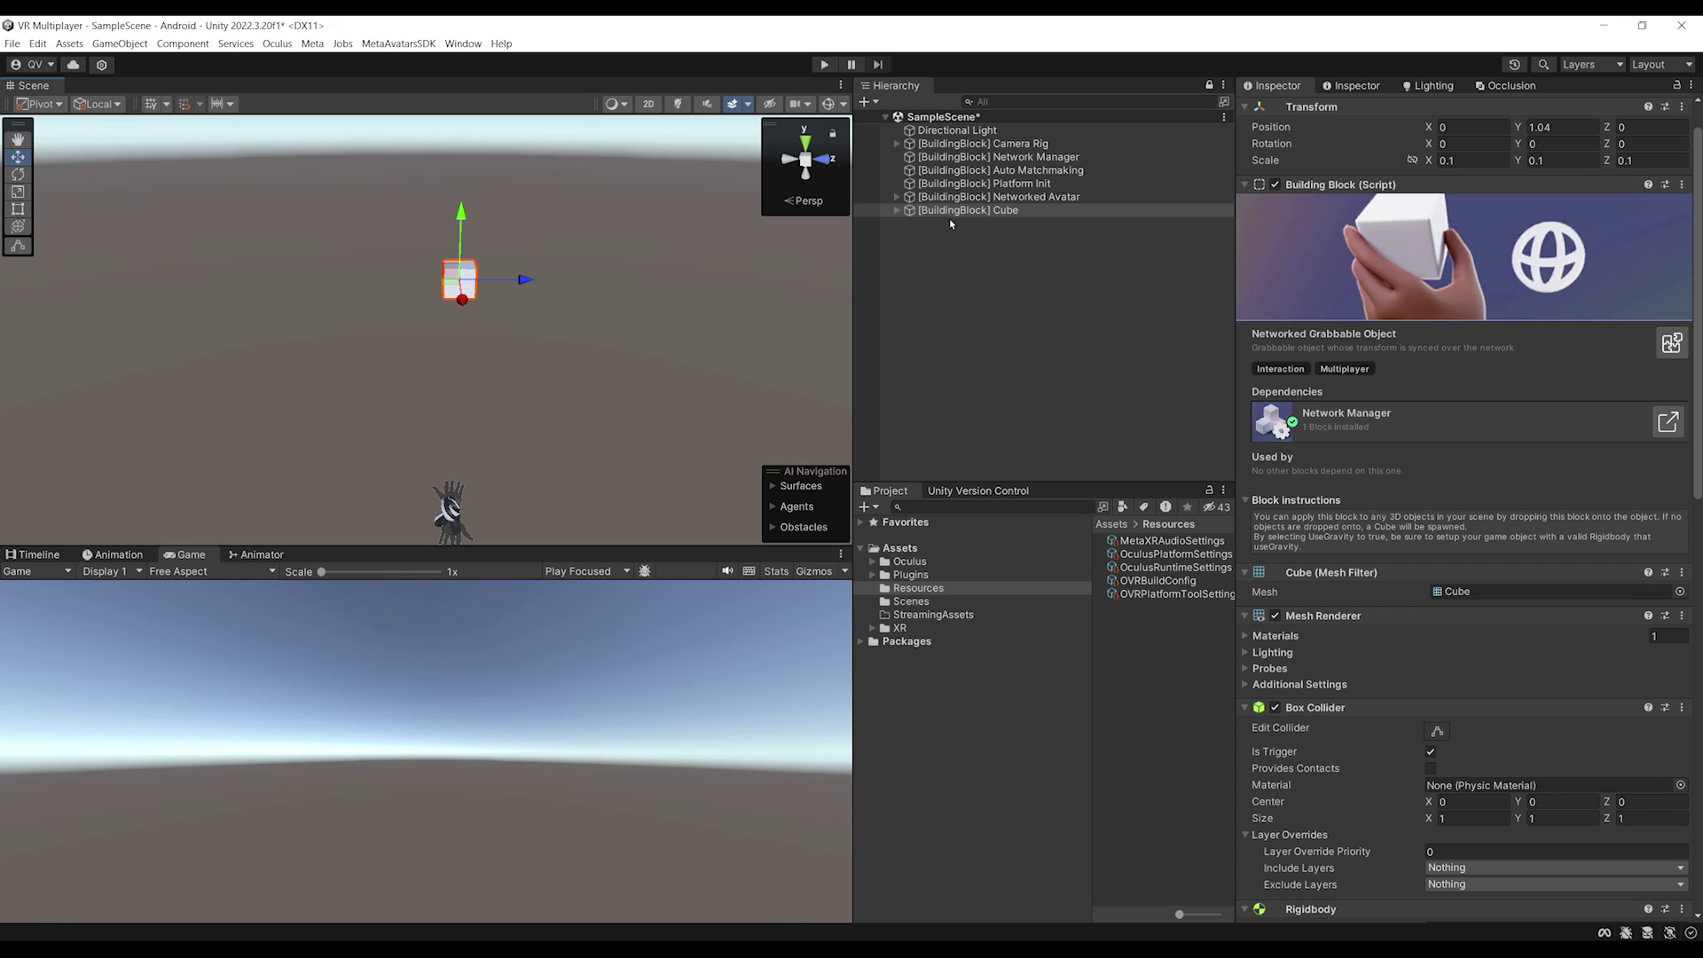
# Inspect the cube's Rigidbody, ownership transfer, Network Object and Client Network Transform components, and its HandGrab child.
pyautogui.scroll(-15, 1371, 402)
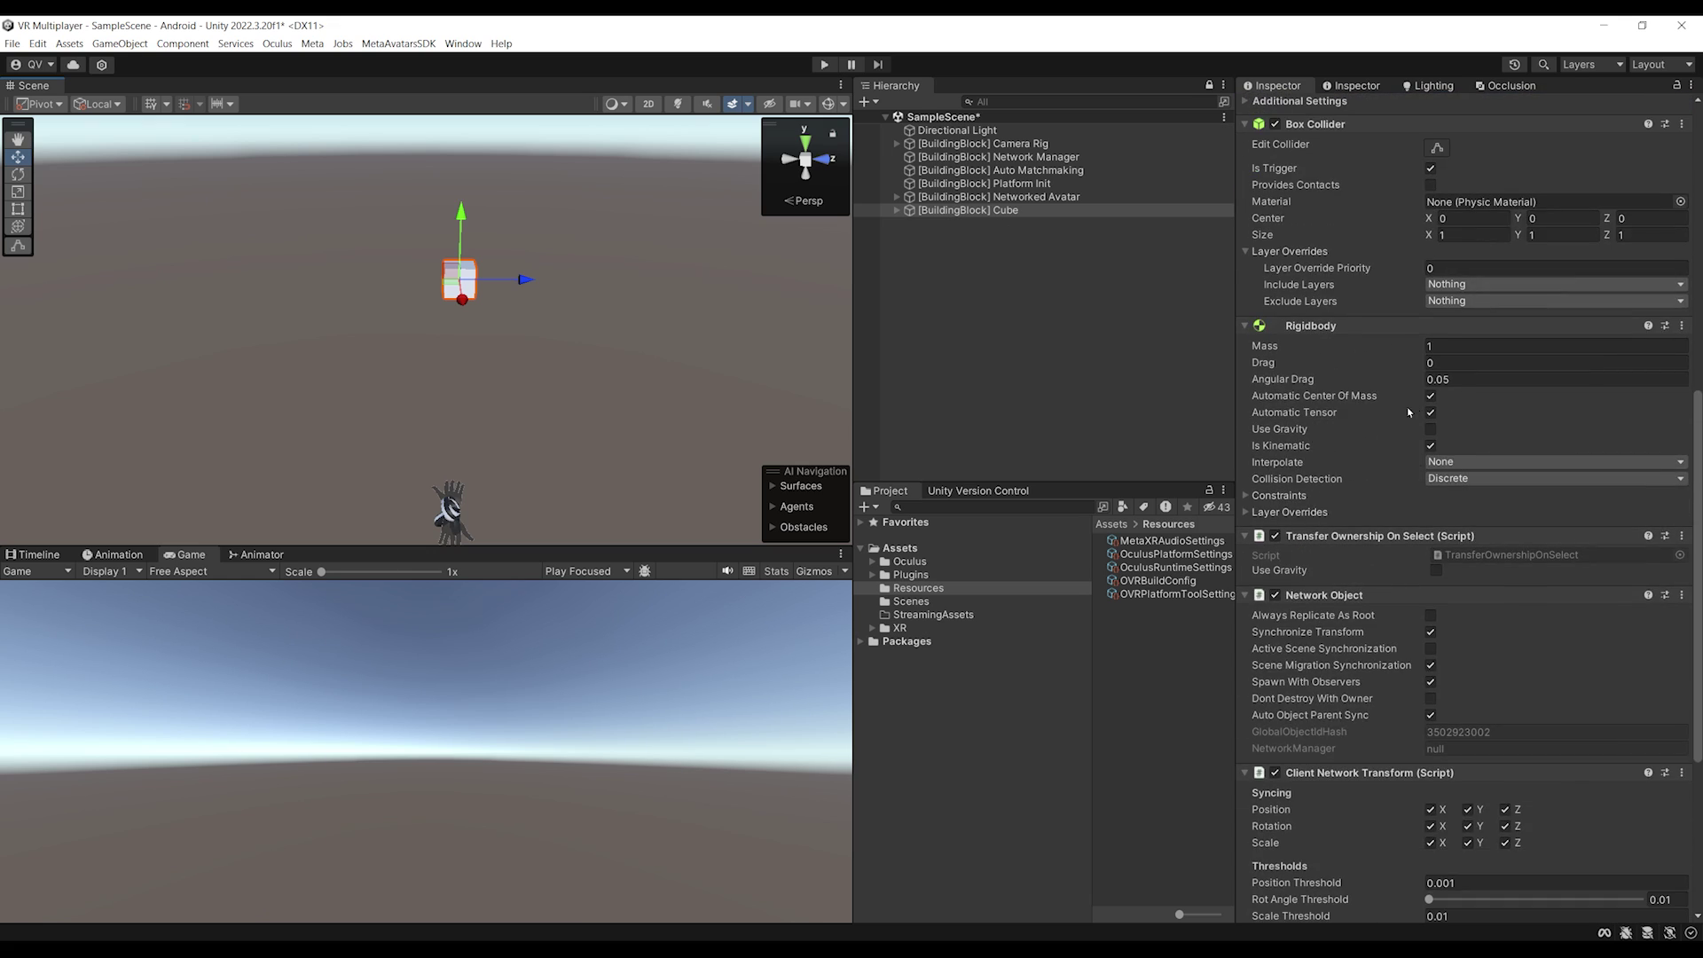
pyautogui.scroll(-3, 1389, 551)
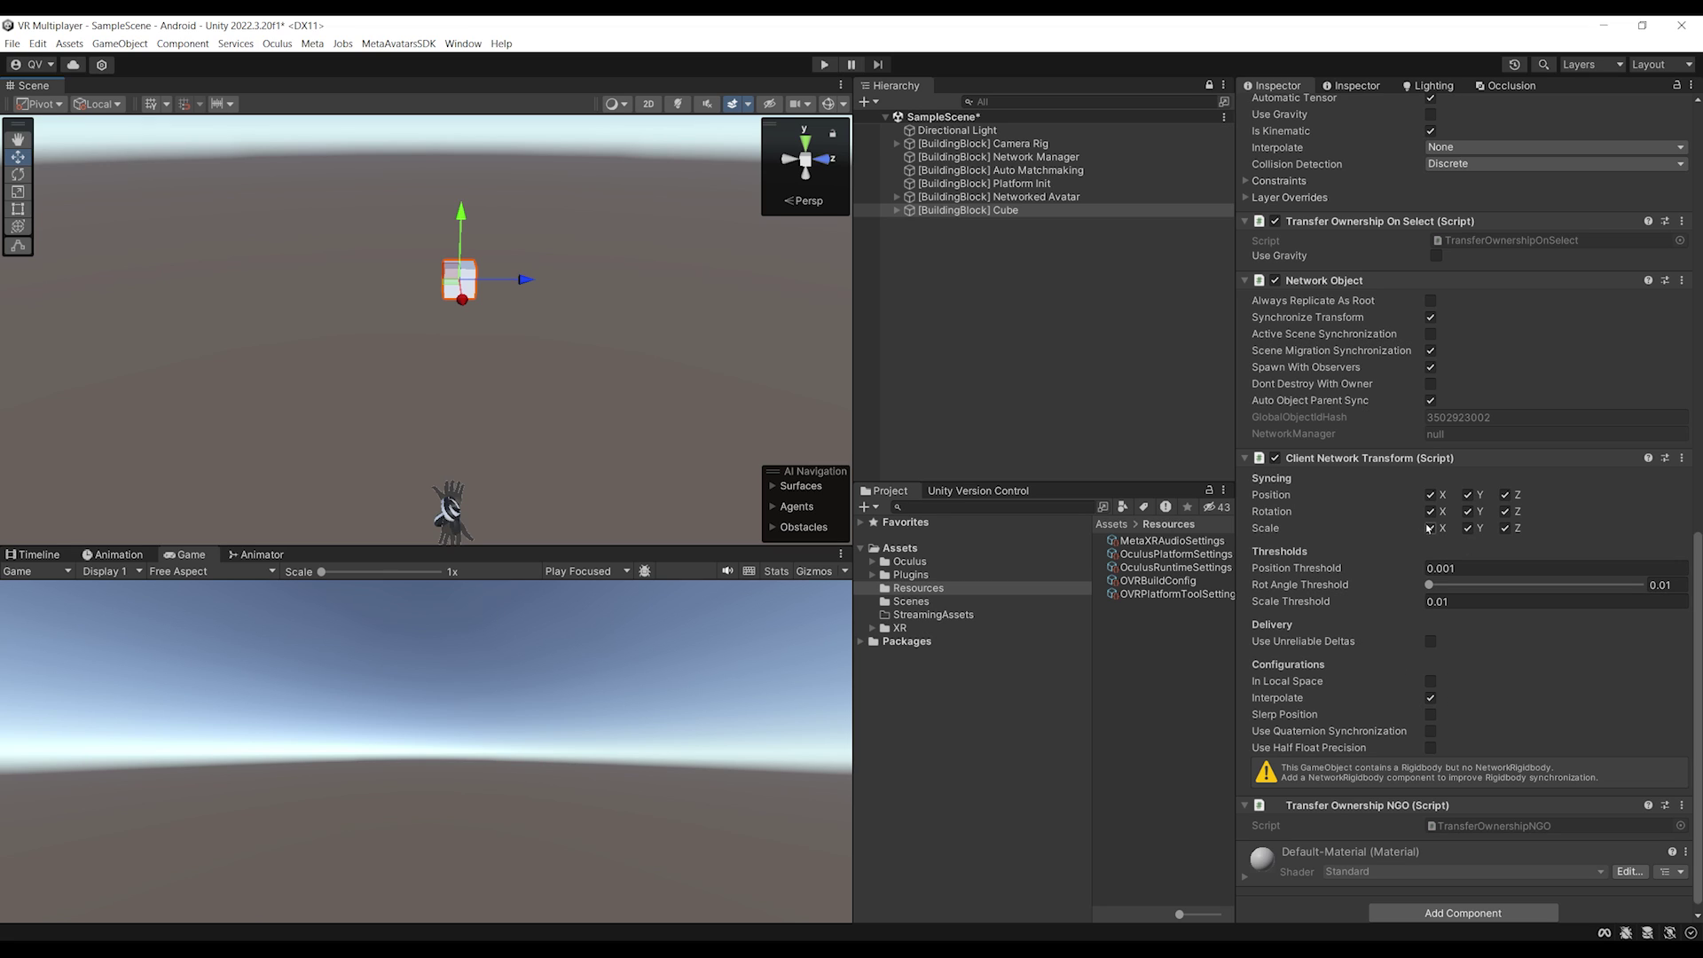
pyautogui.scroll(-1, 1366, 728)
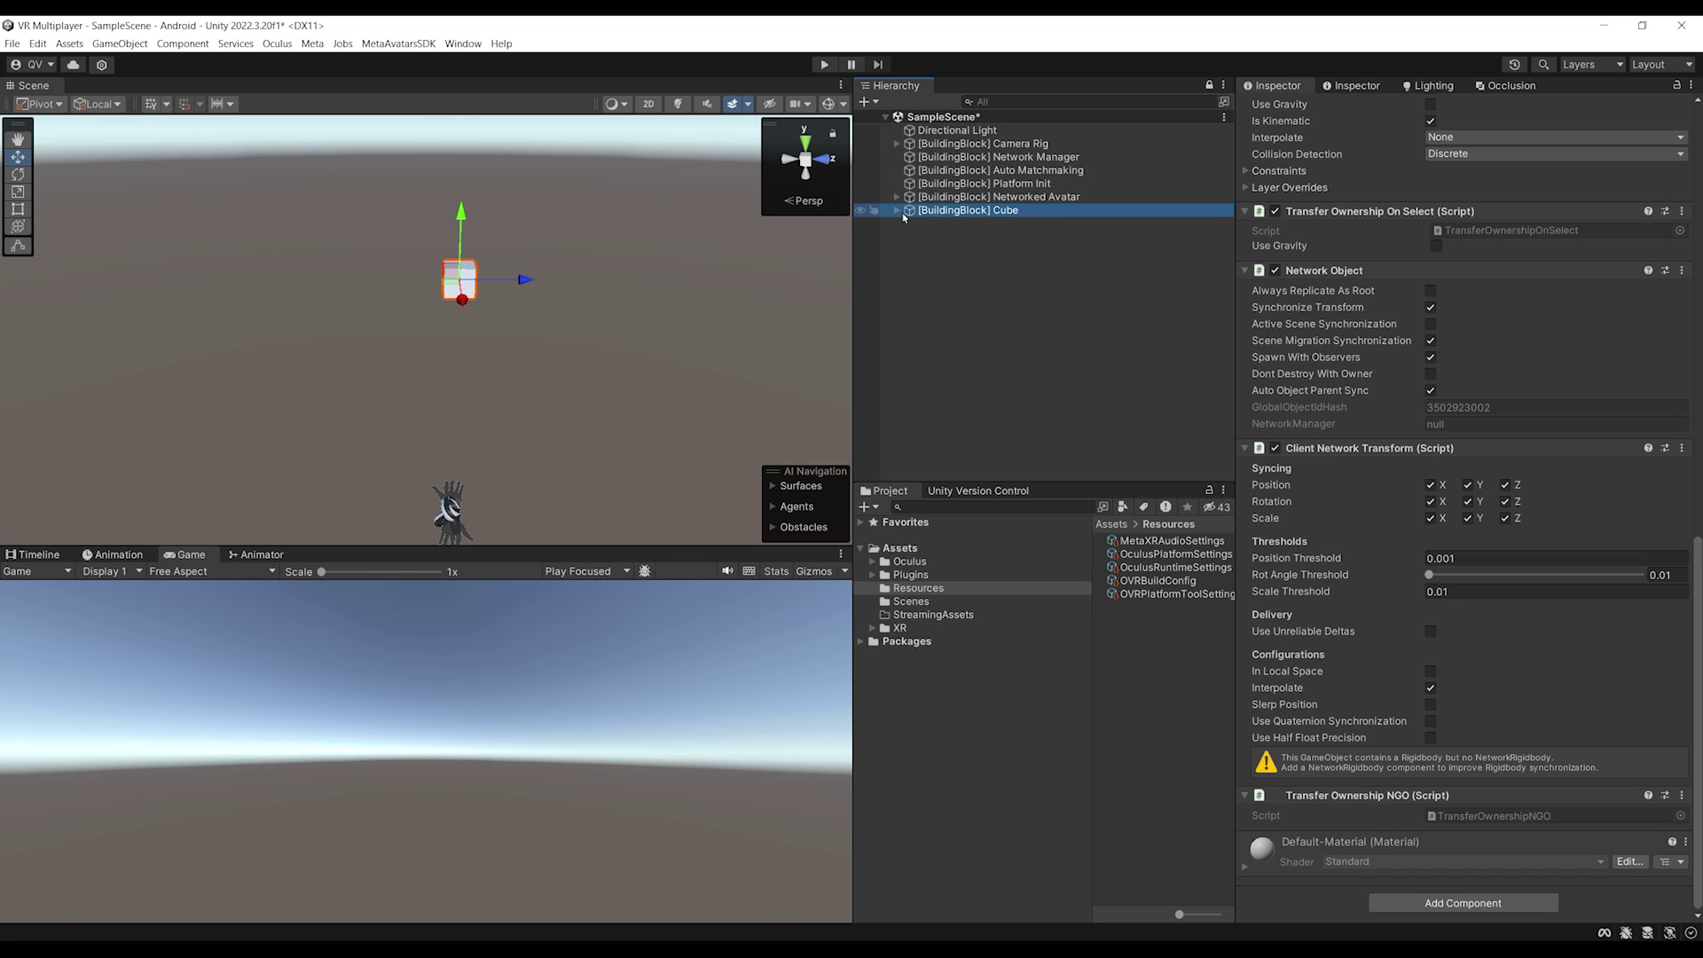
pyautogui.click(937, 224)
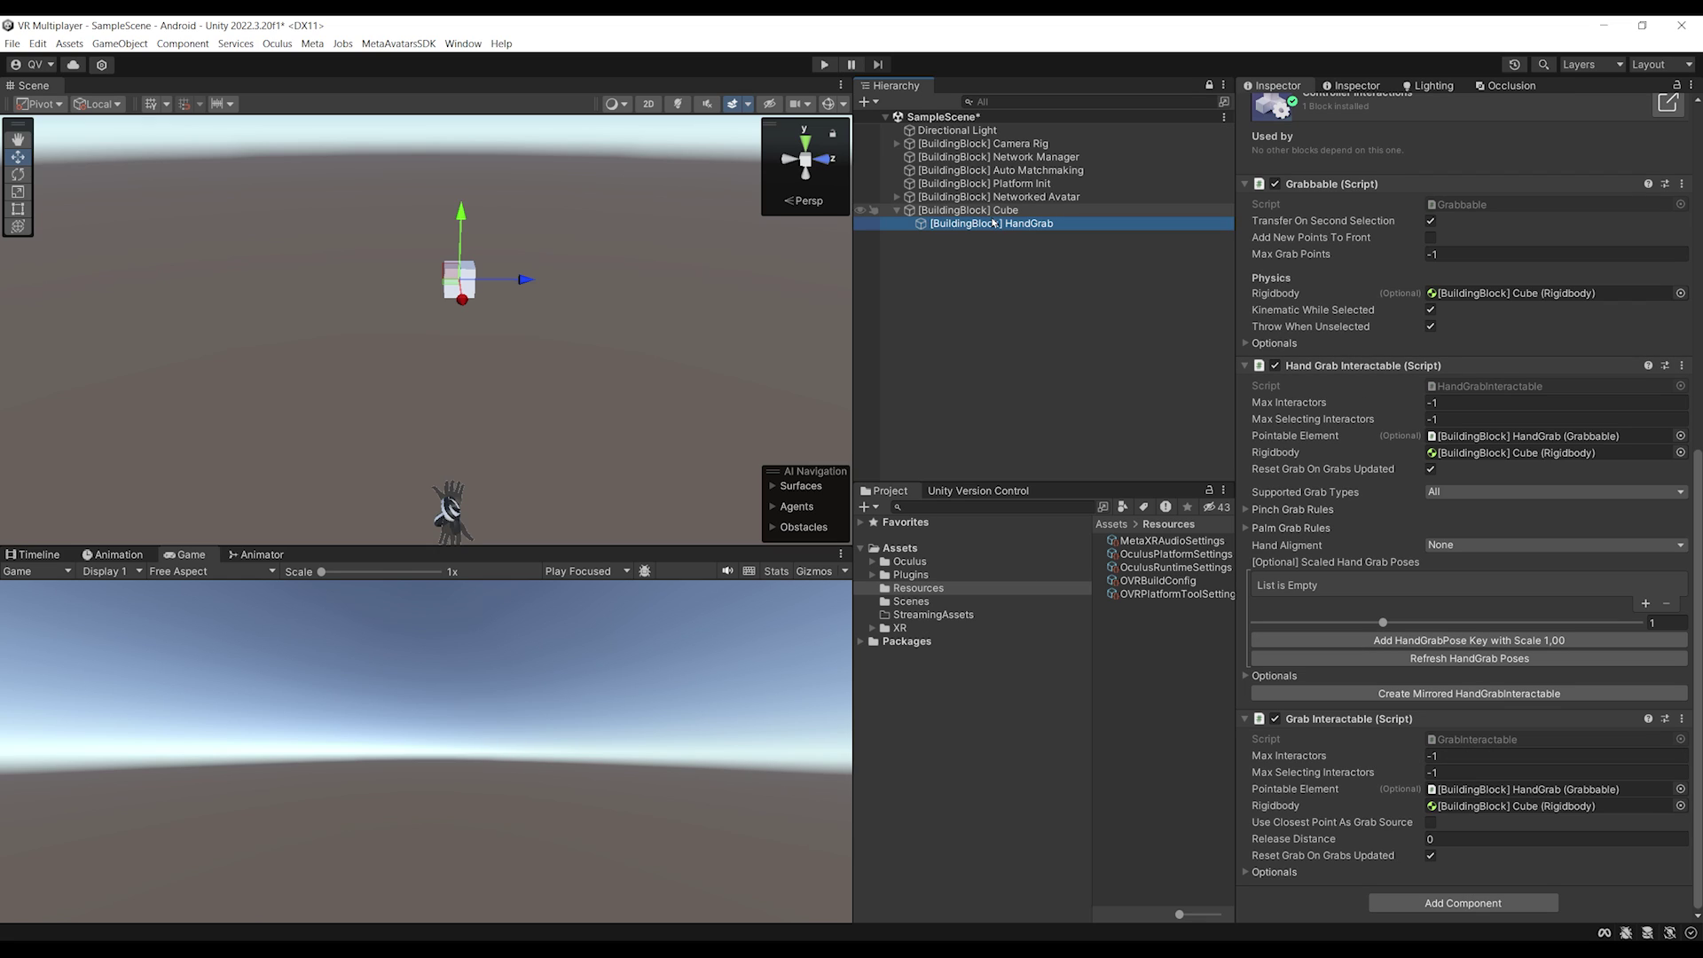
# Examine the Interaction block under the Camera Rig, including the left hand and LeftController objects in its hand and controller interactions.
pyautogui.click(955, 171)
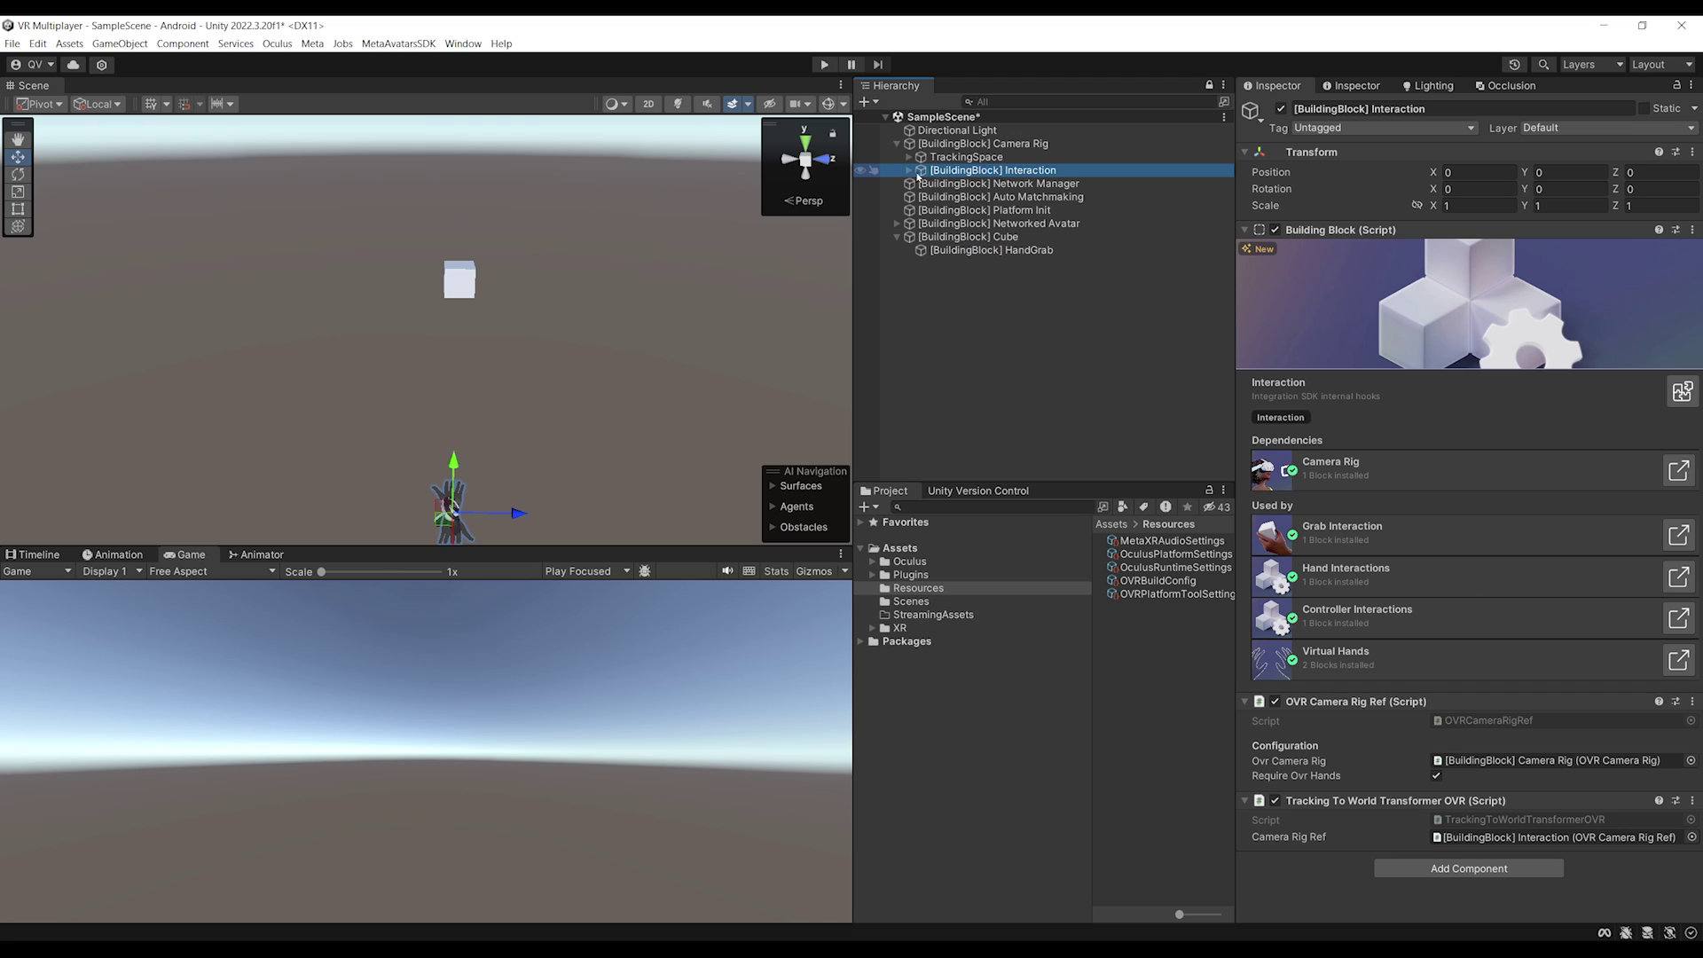
pyautogui.click(910, 171)
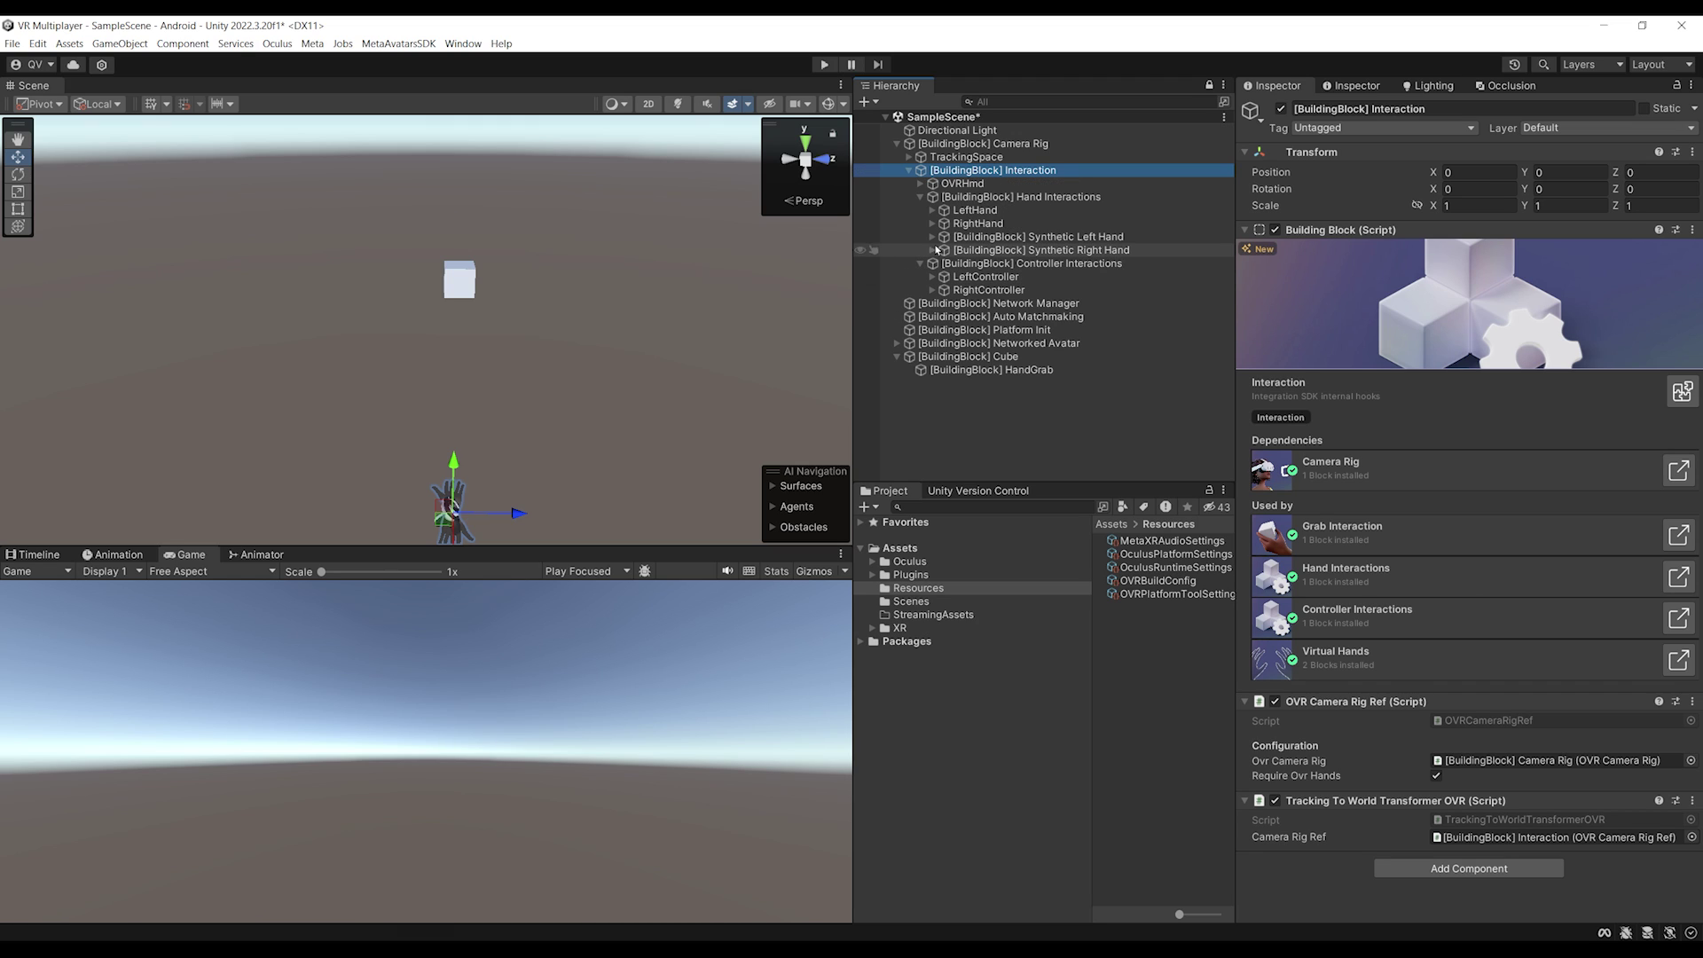
pyautogui.click(932, 210)
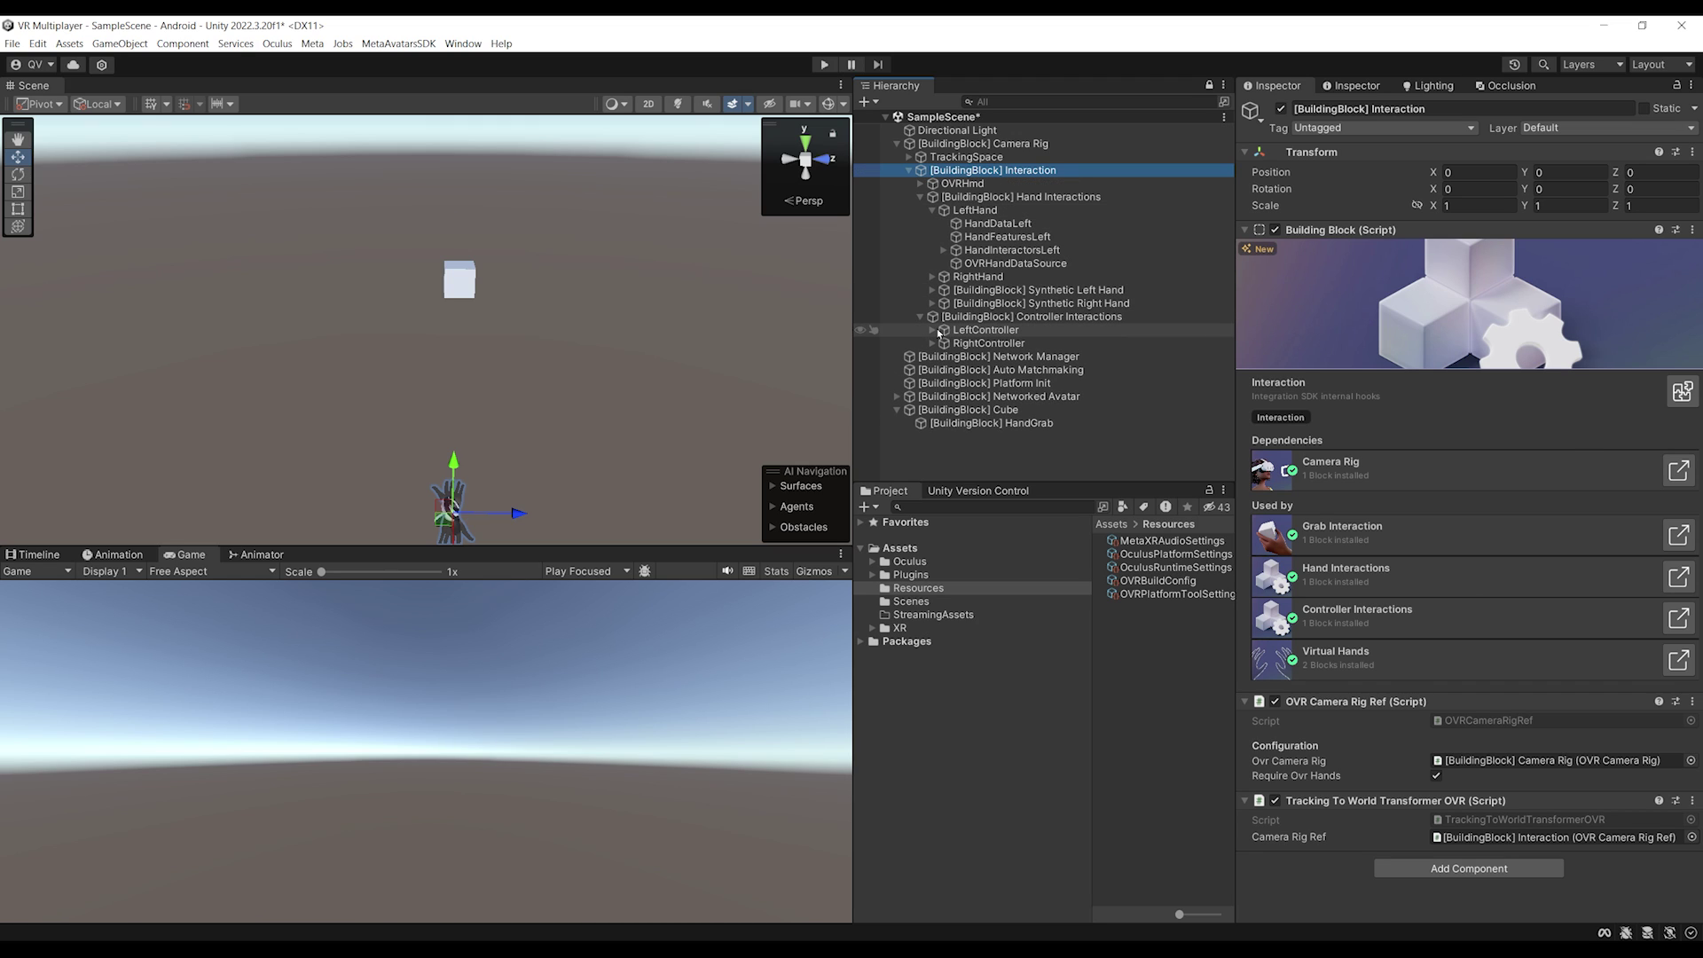
pyautogui.click(939, 333)
pyautogui.click(932, 330)
pyautogui.click(944, 250)
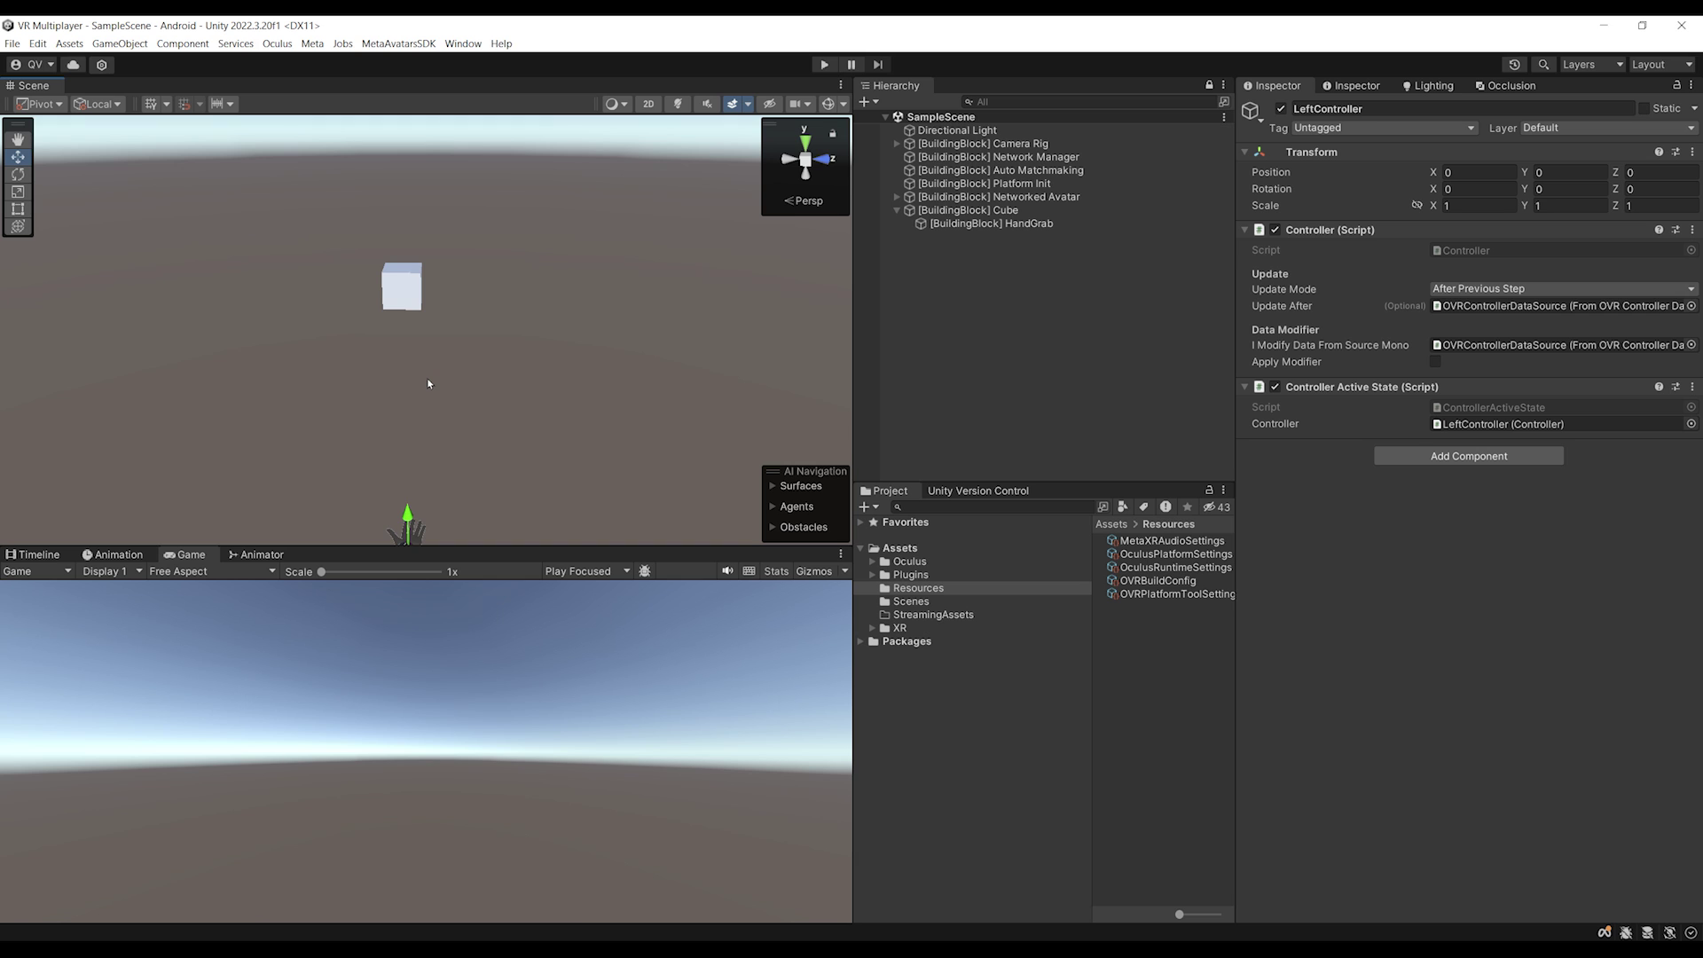
pyautogui.moveTo(427, 383); pyautogui.dragTo(434, 388, button='right')
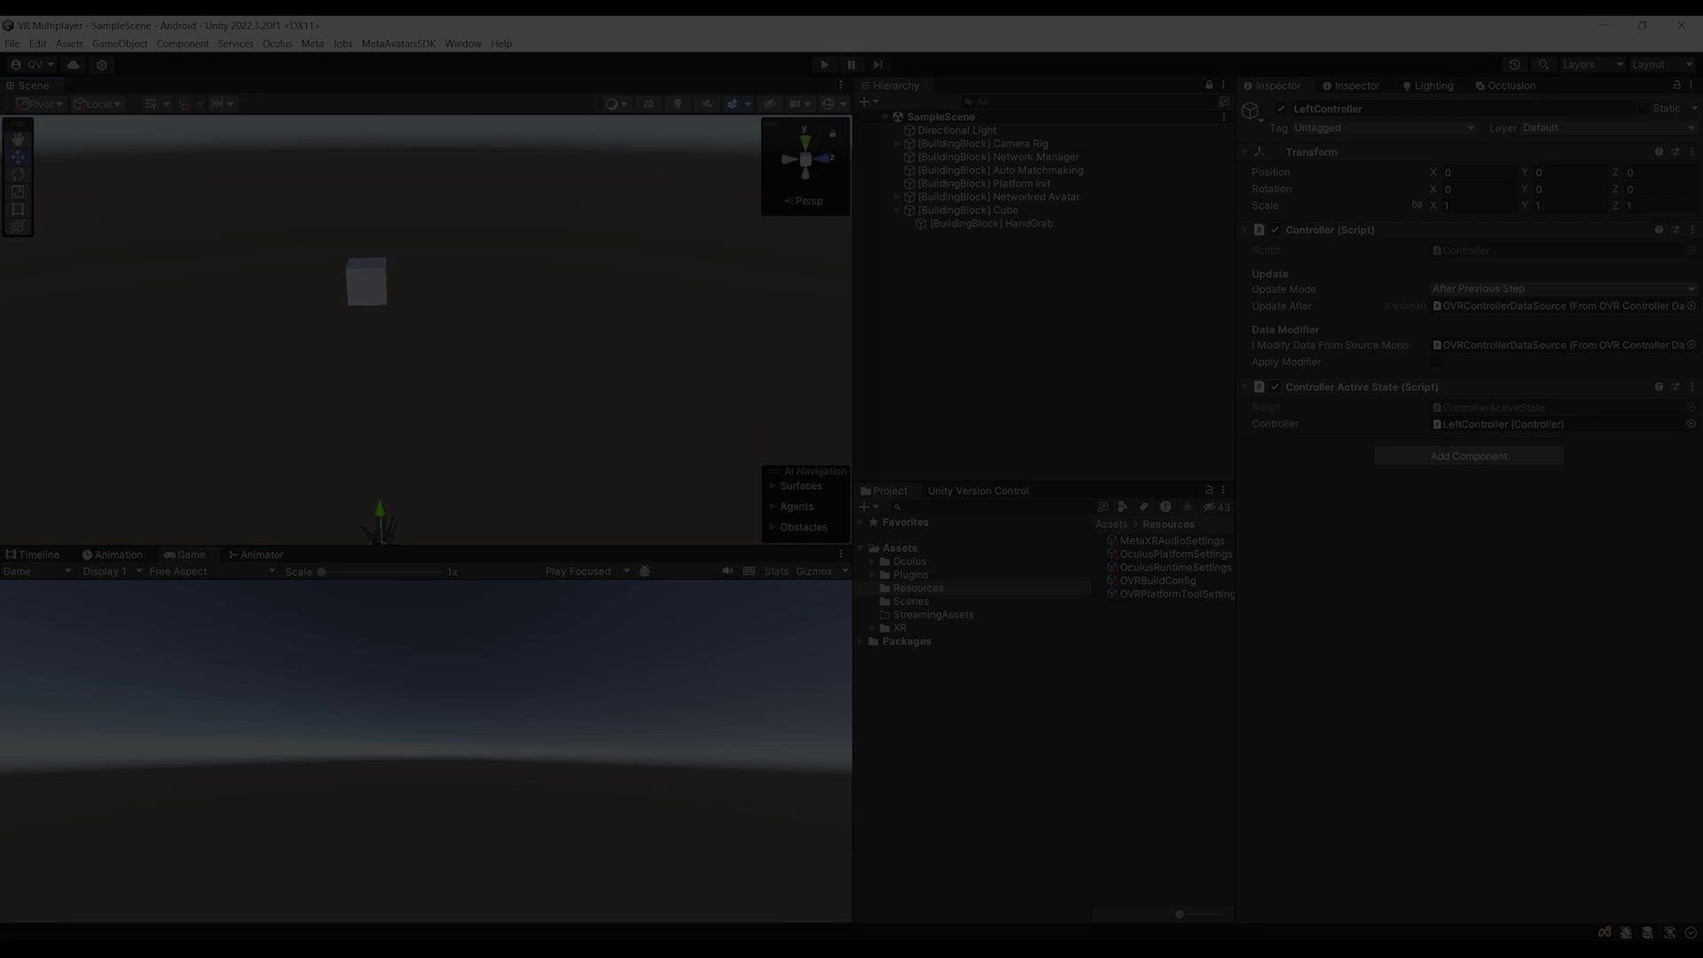